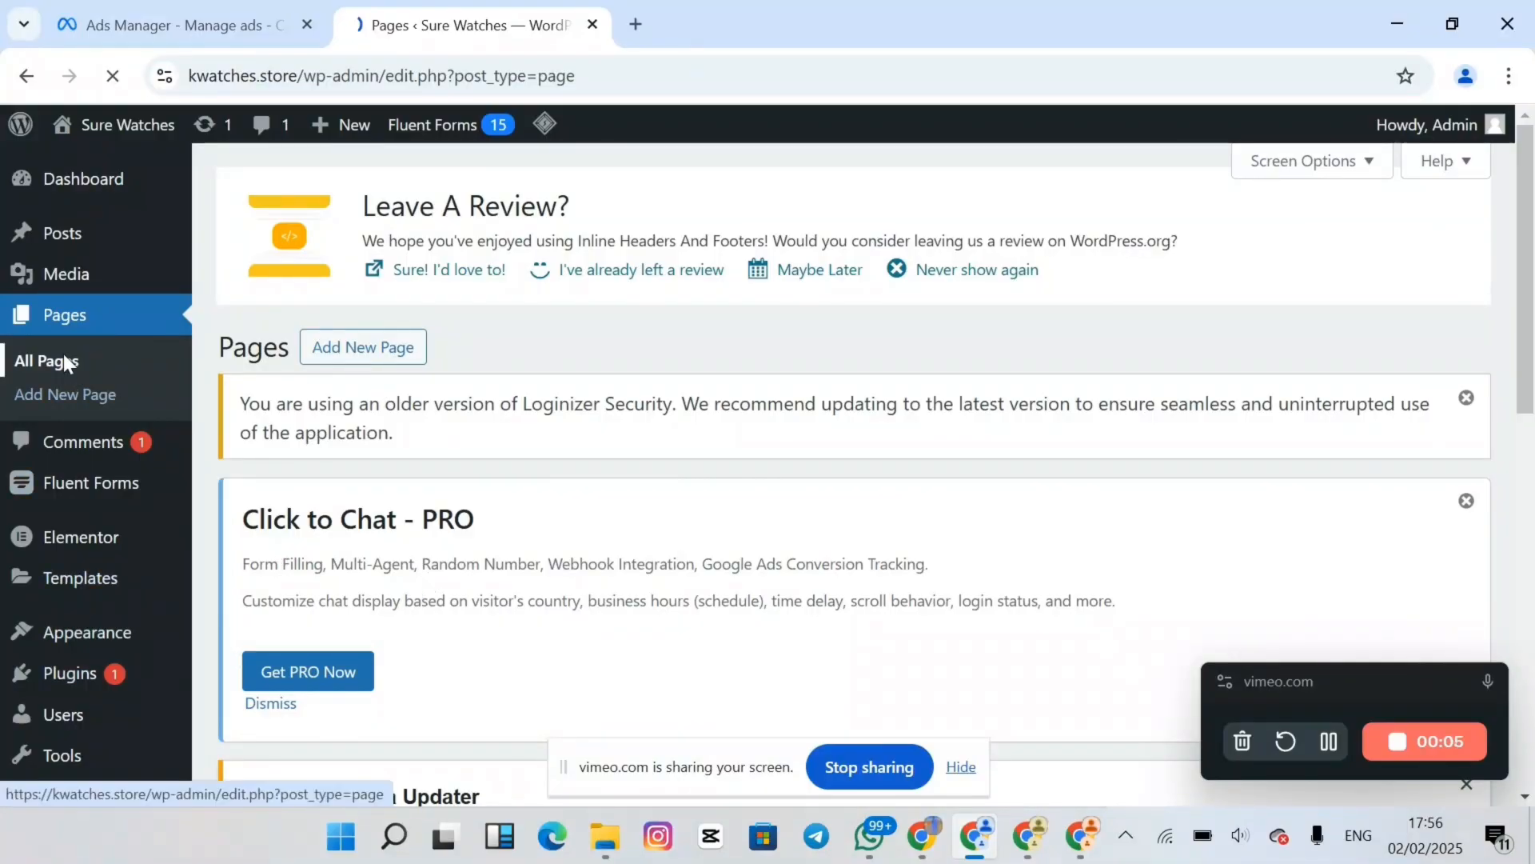
# Open the published Wristwatch 2 page in a new tab and look through it from start to end
pyautogui.scroll(-3, 579, 497)
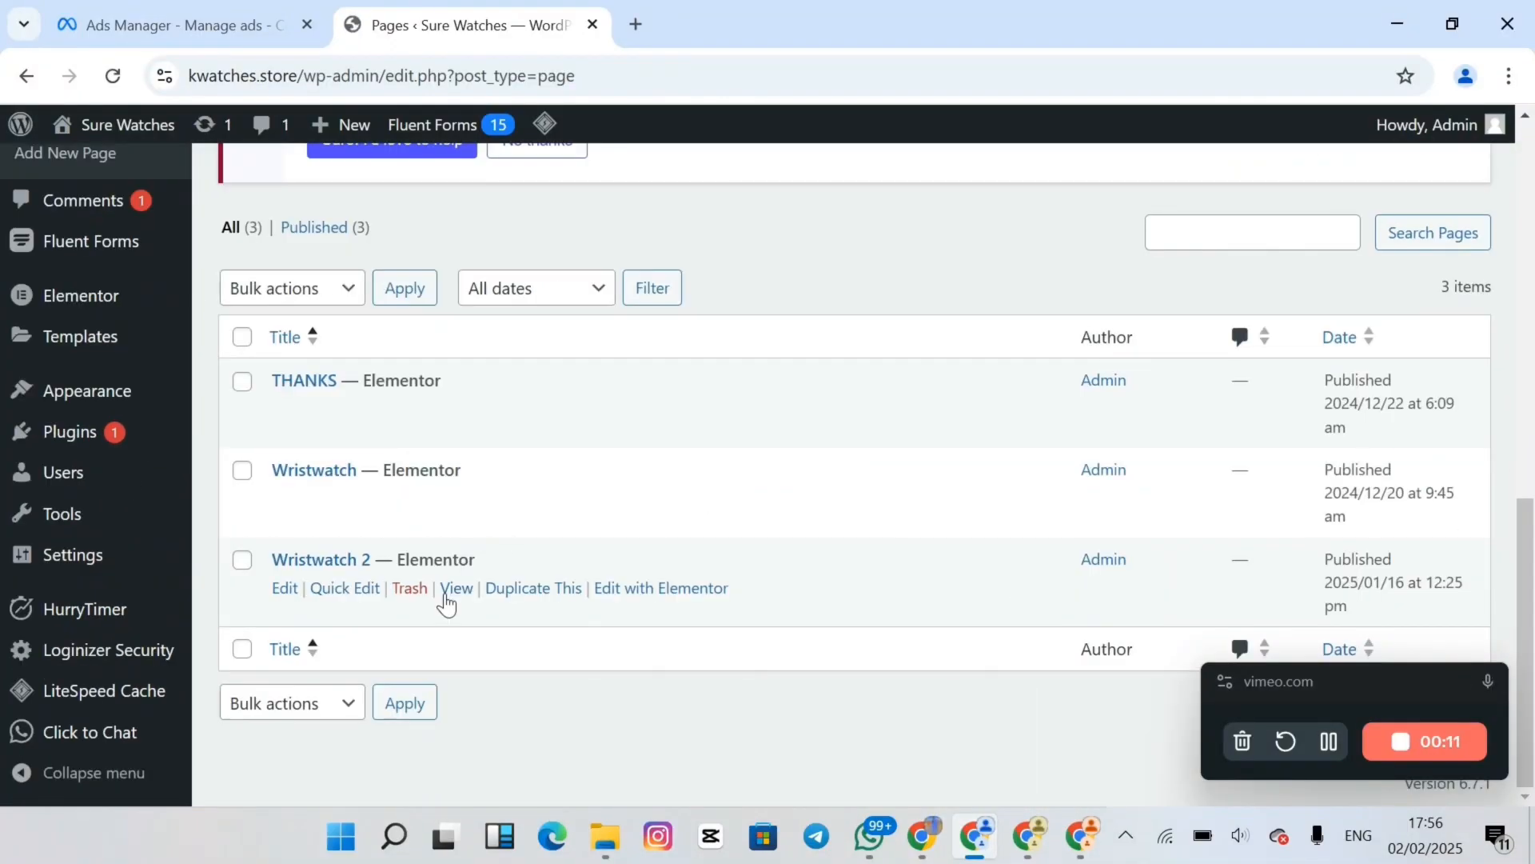
pyautogui.rightClick(459, 589)
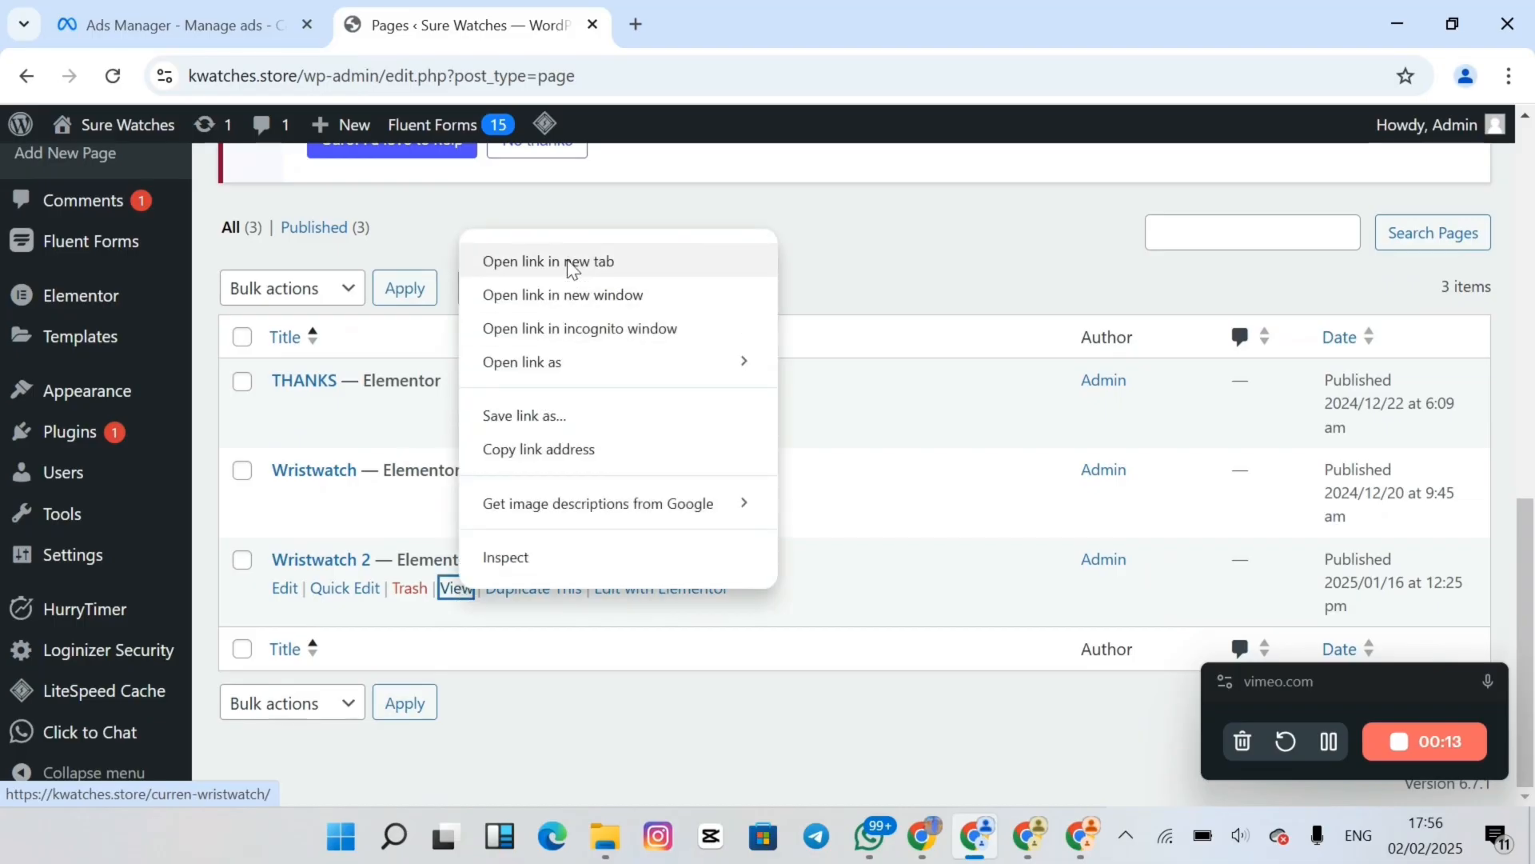
pyautogui.click(565, 259)
pyautogui.click(651, 7)
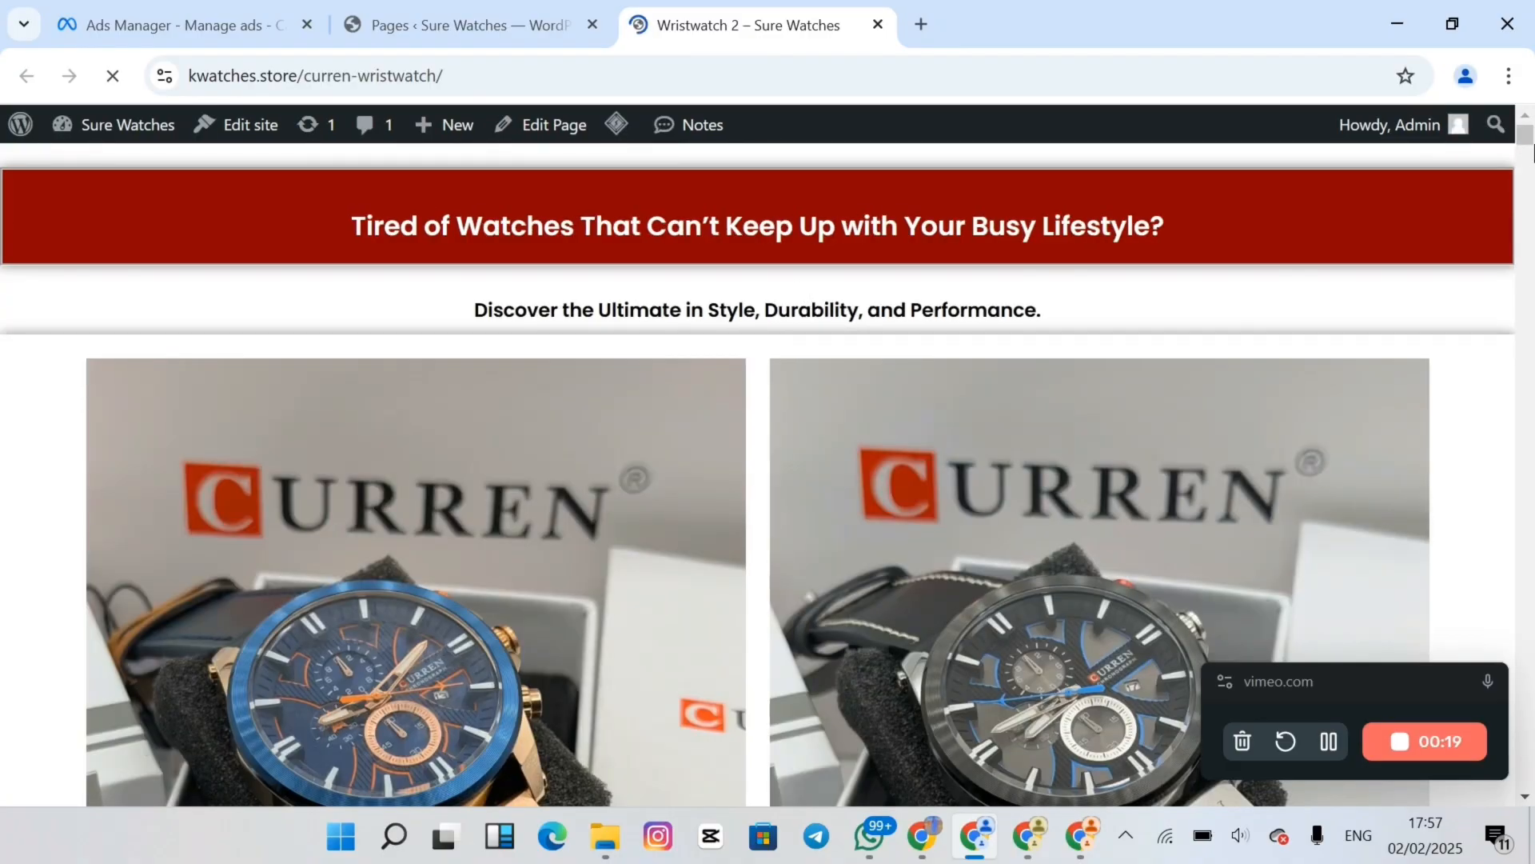
pyautogui.moveTo(1526, 139); pyautogui.dragTo(1530, 846)
pyautogui.moveTo(1526, 776); pyautogui.dragTo(1532, 95)
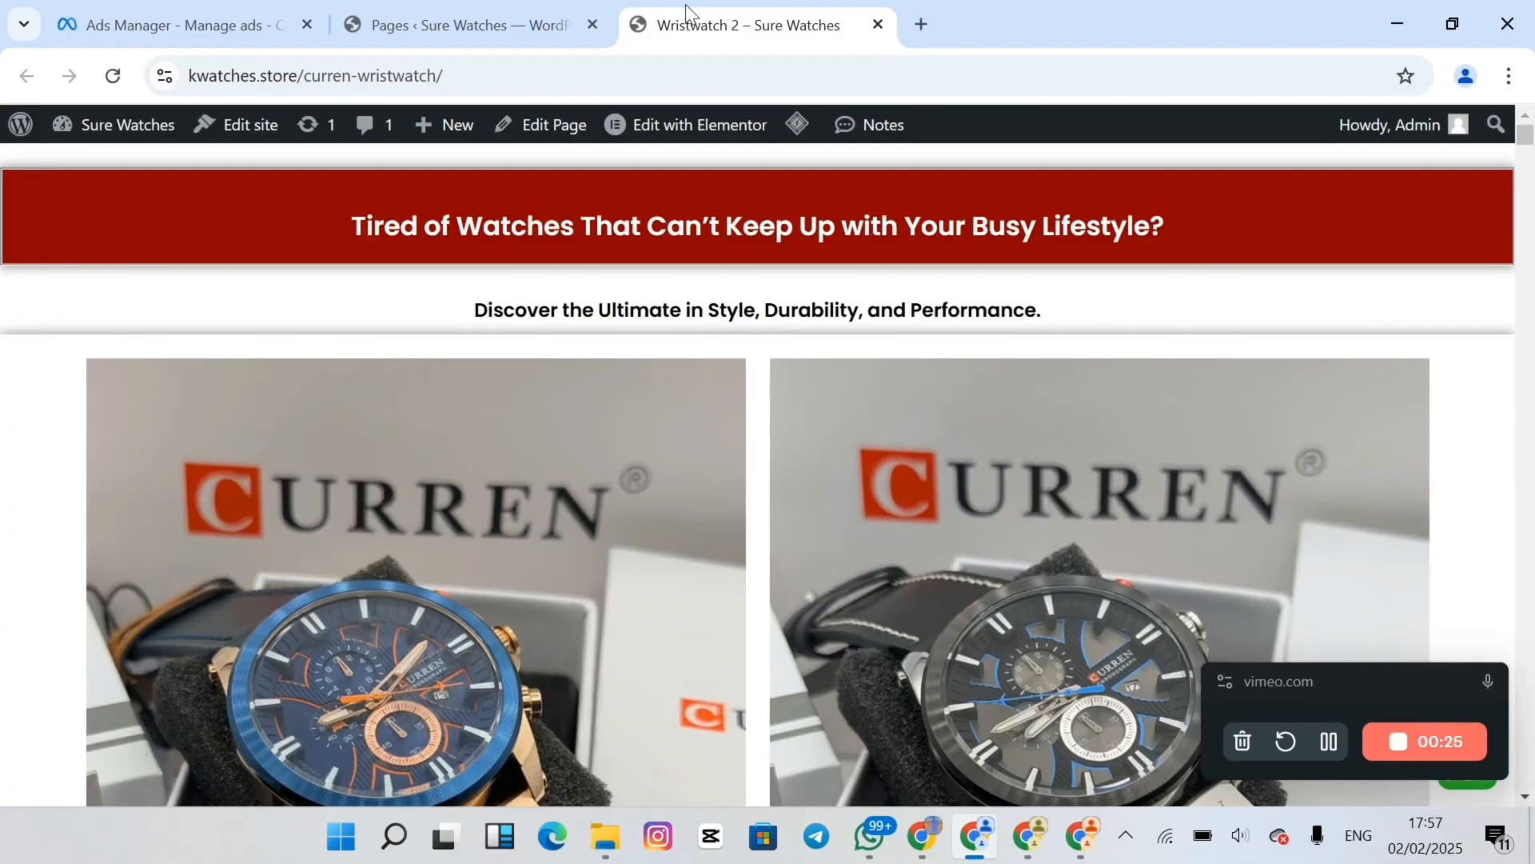
# View the published Wristwatch page in a new tab, look through it, and close the Wristwatch 2 tab
pyautogui.click(480, 25)
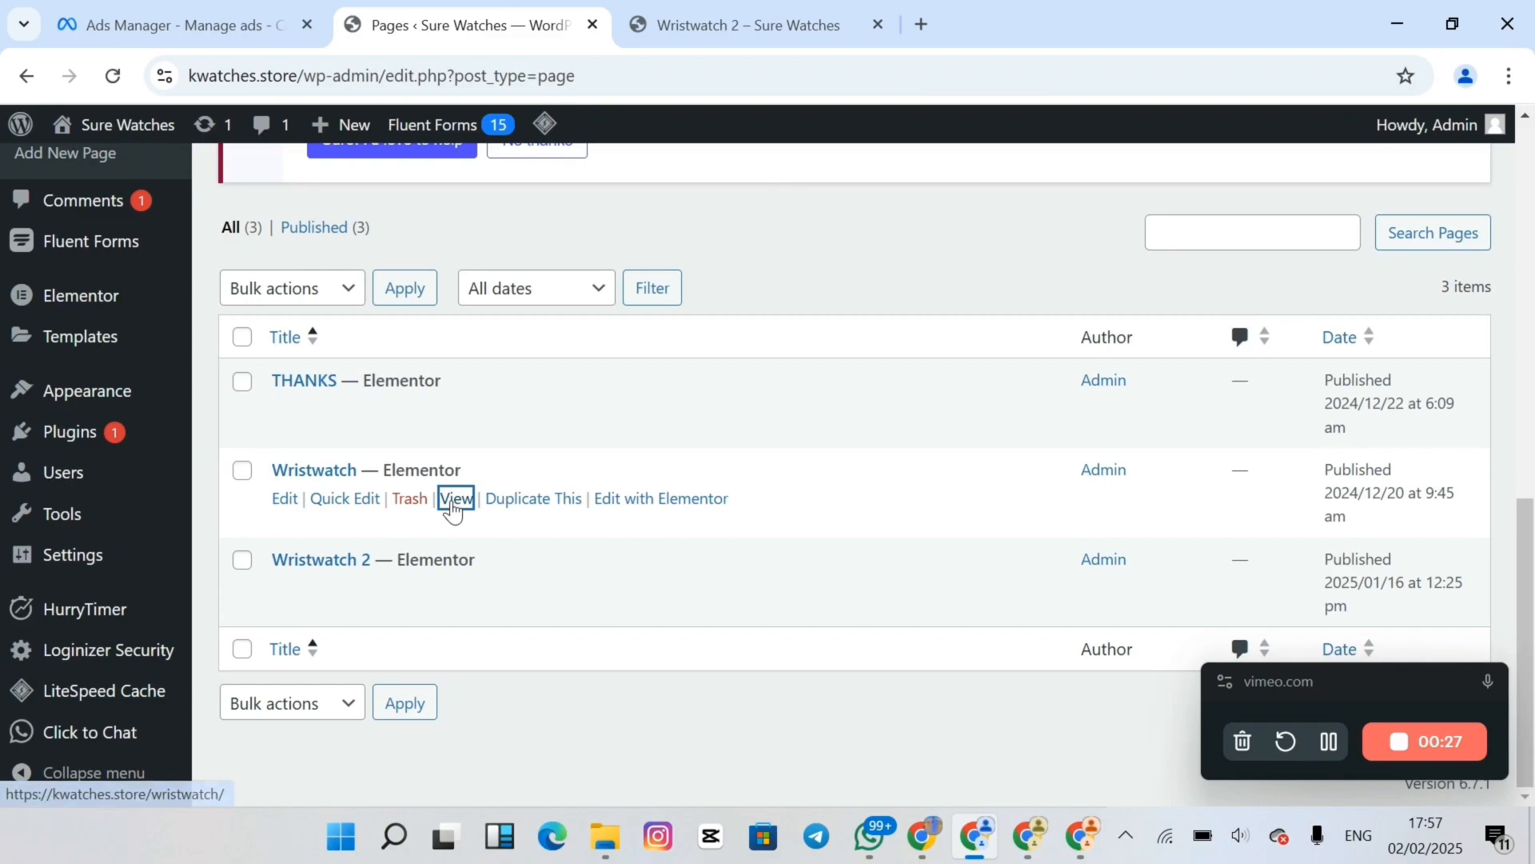
pyautogui.rightClick(450, 504)
pyautogui.click(550, 173)
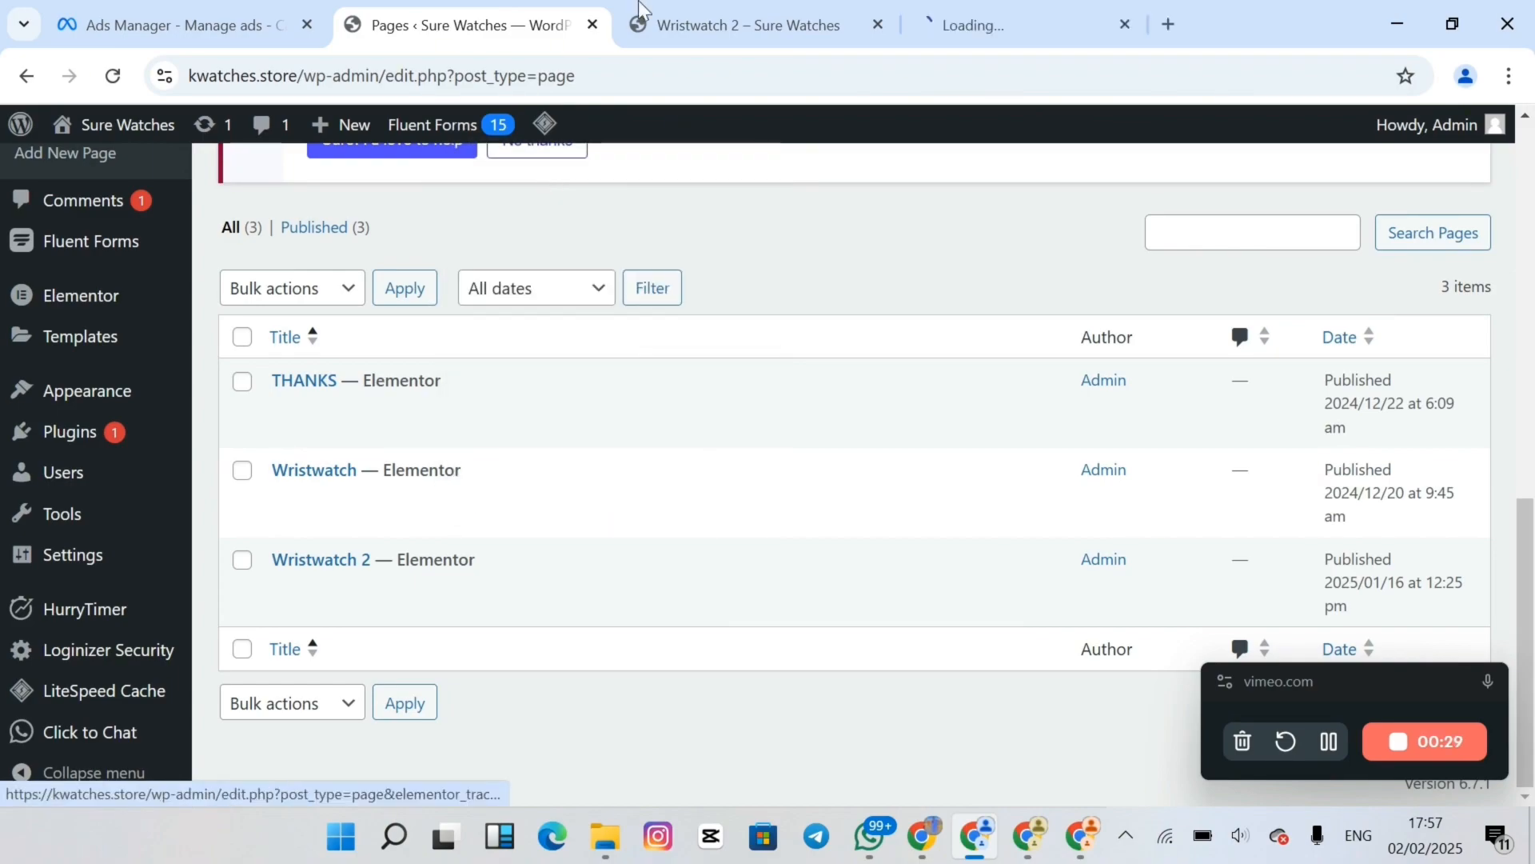
pyautogui.click(996, 3)
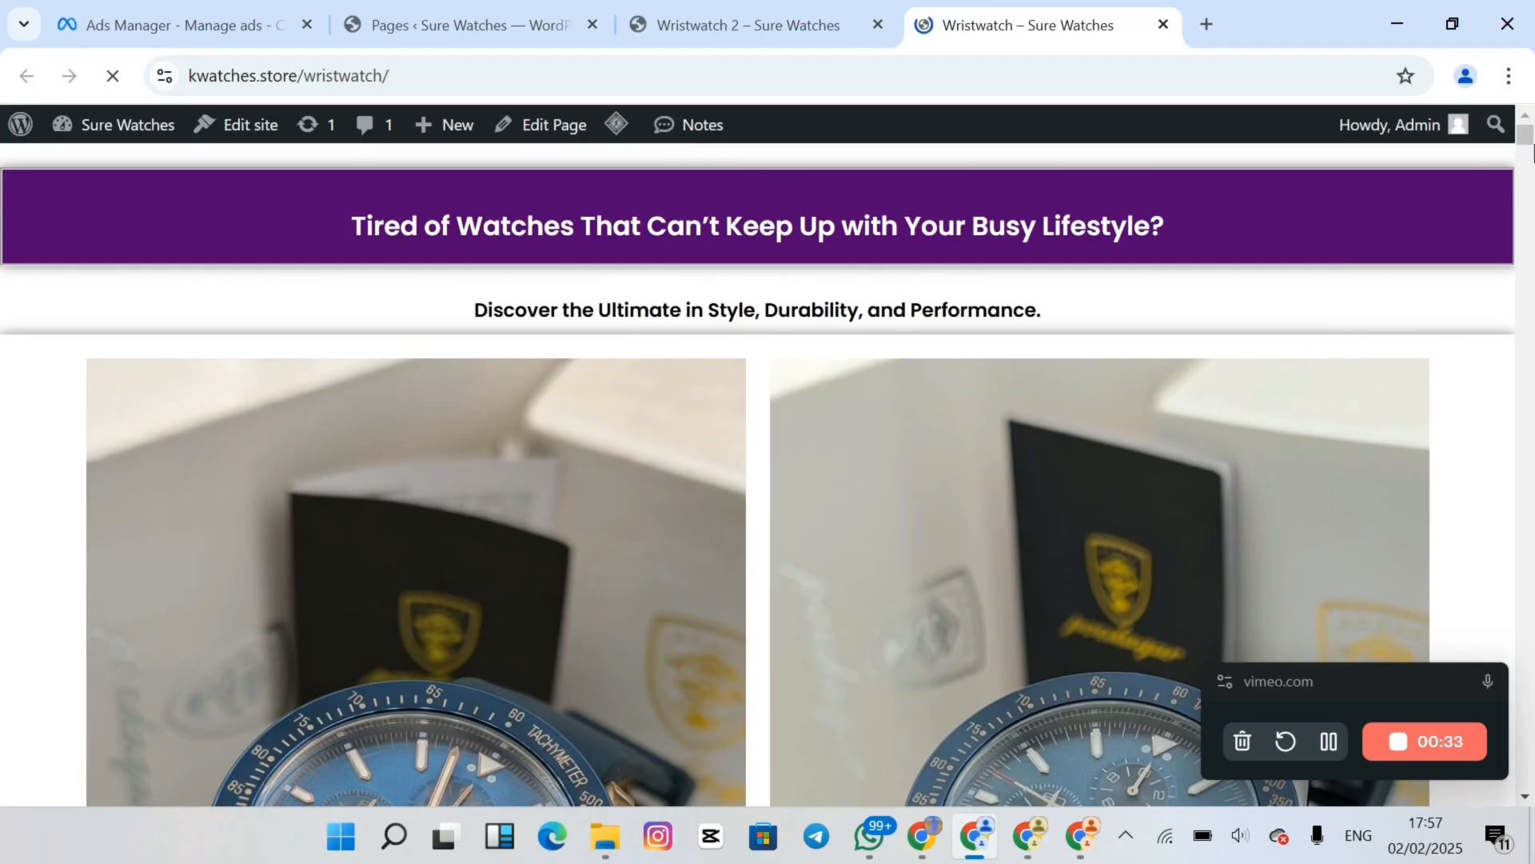
pyautogui.moveTo(1533, 141); pyautogui.dragTo(1533, 671)
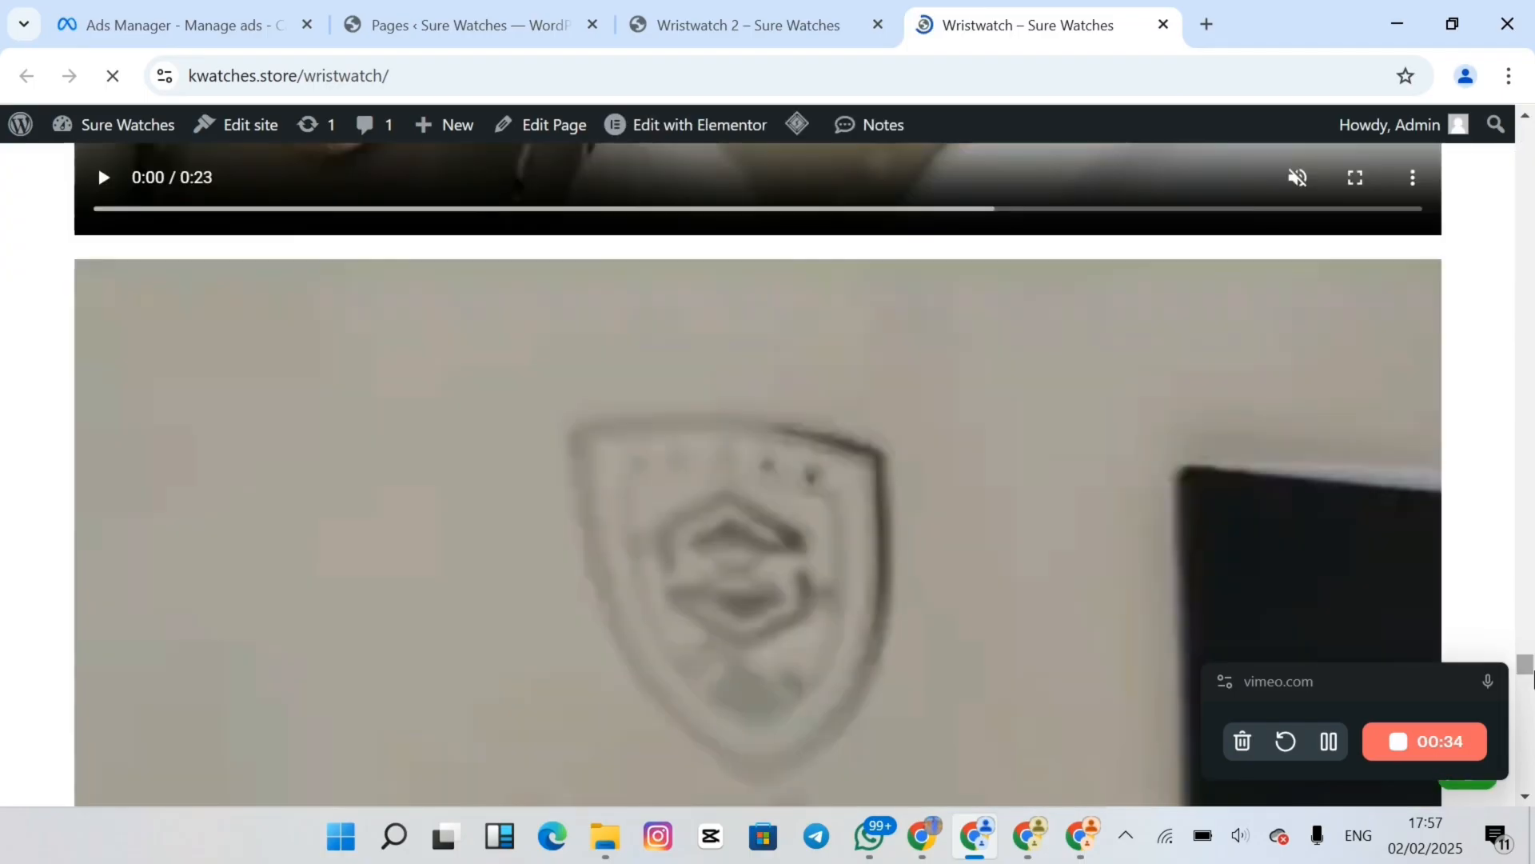
pyautogui.click(802, 10)
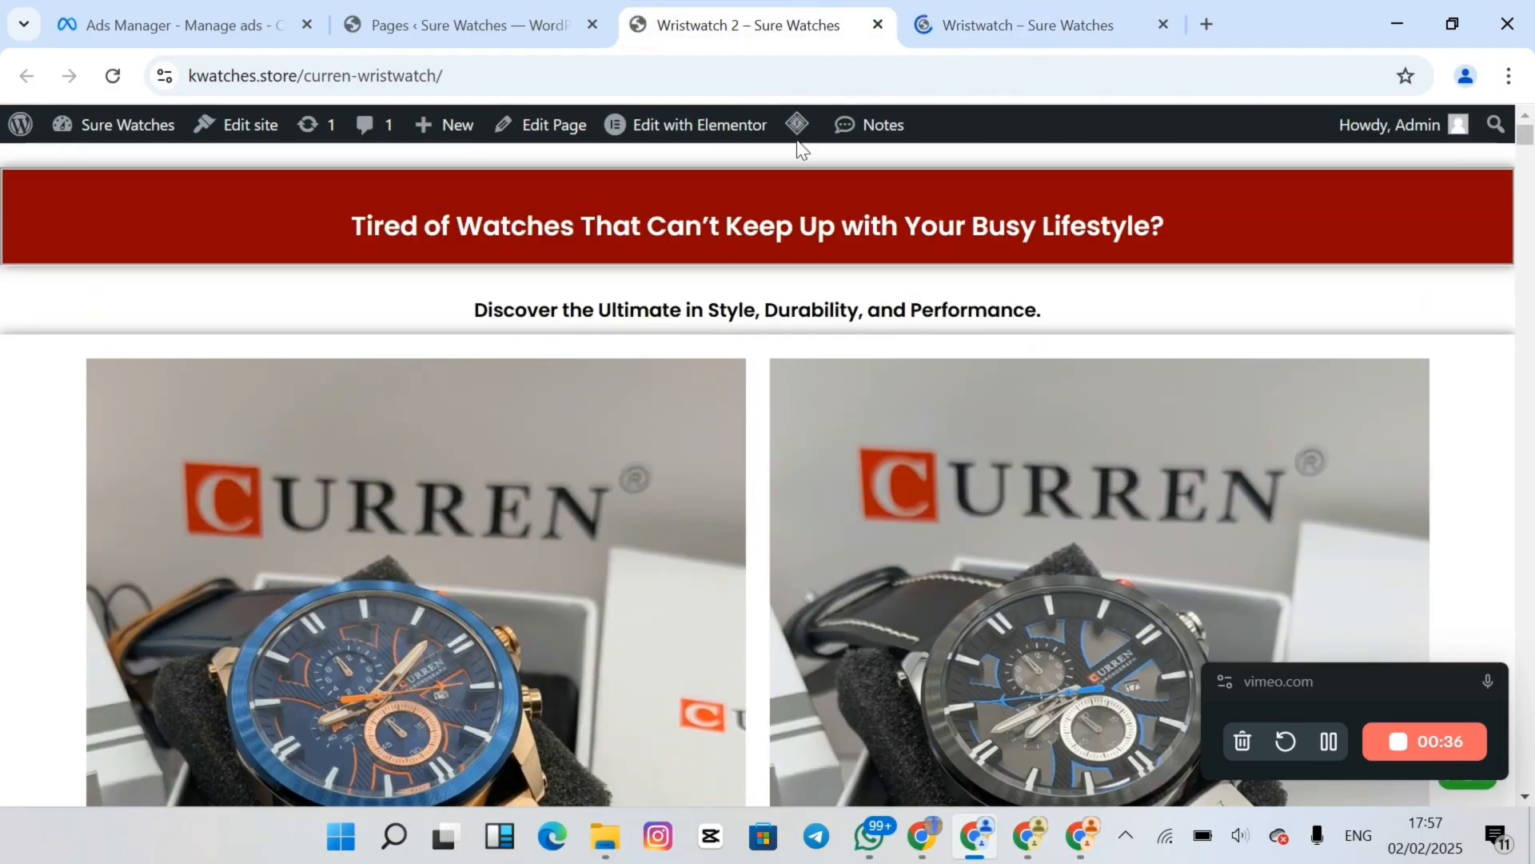
pyautogui.click(877, 25)
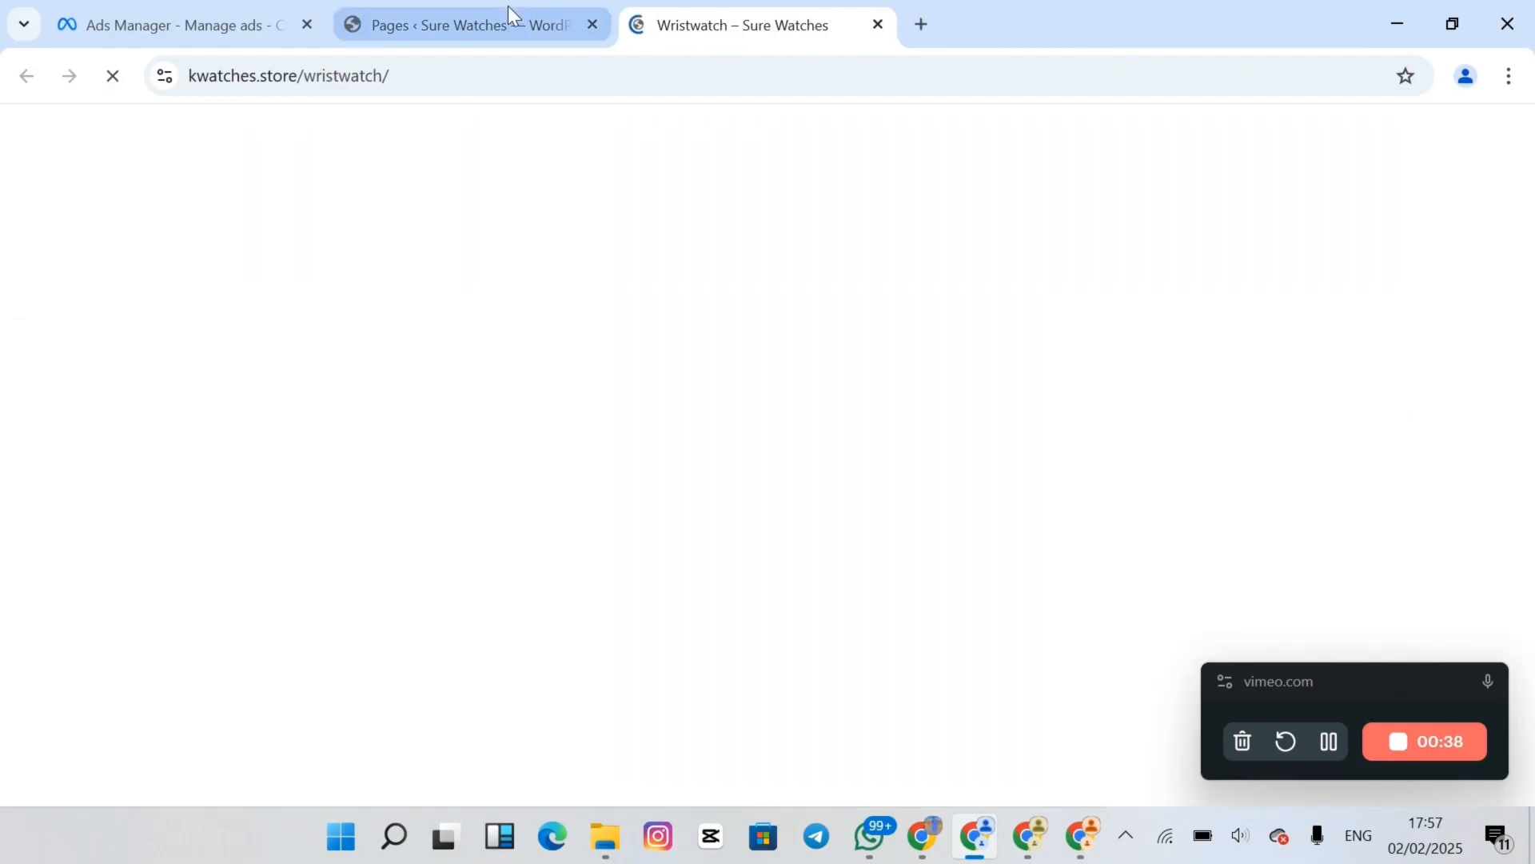
# Duplicate the Wristwatch 2 page from the pages list and open the last draft copy for quick editing
pyautogui.click(507, 10)
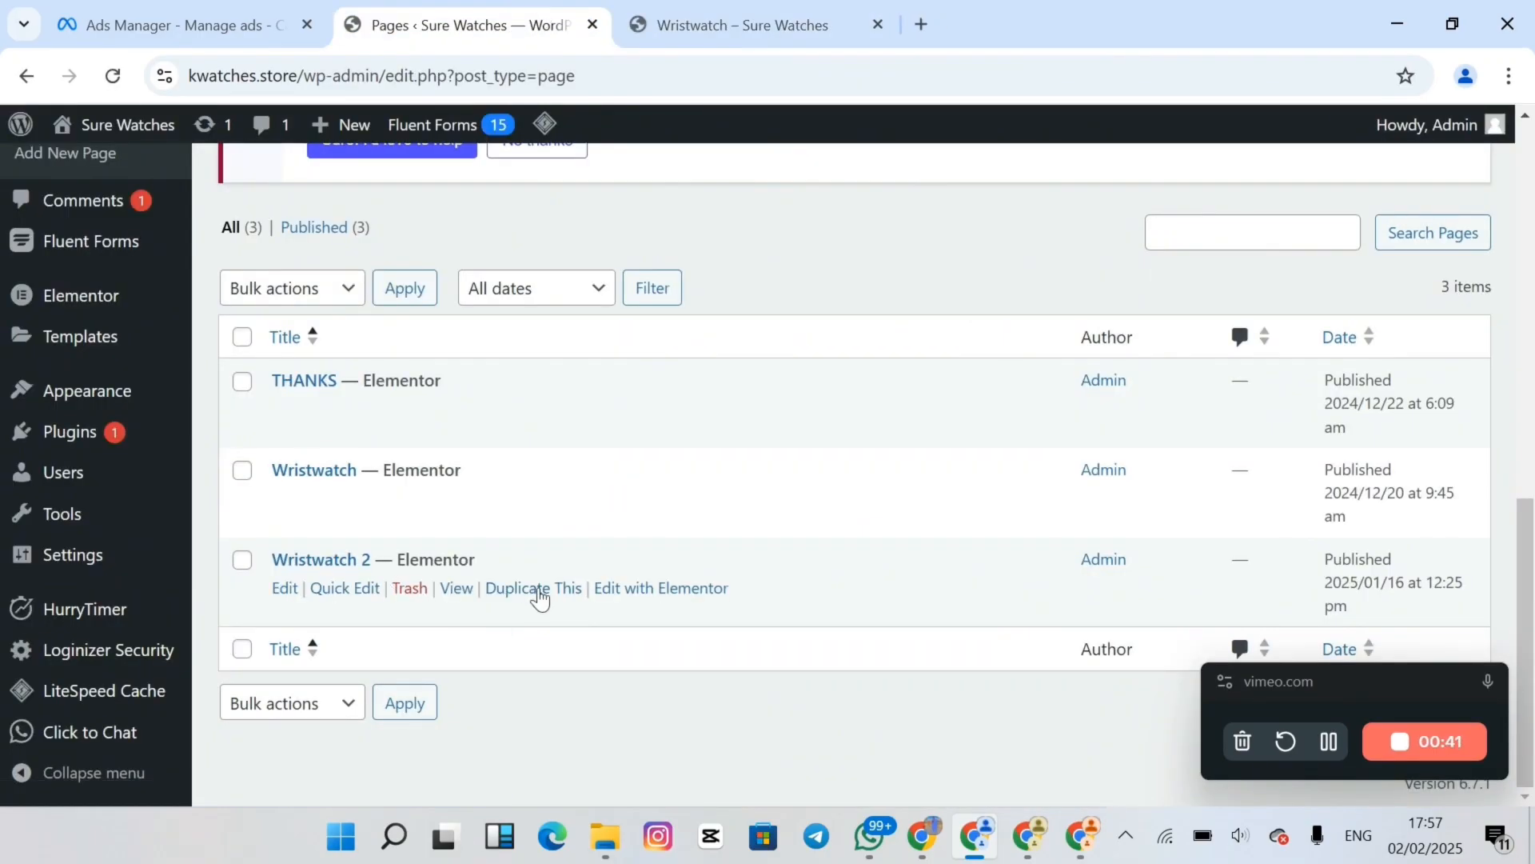
pyautogui.click(547, 598)
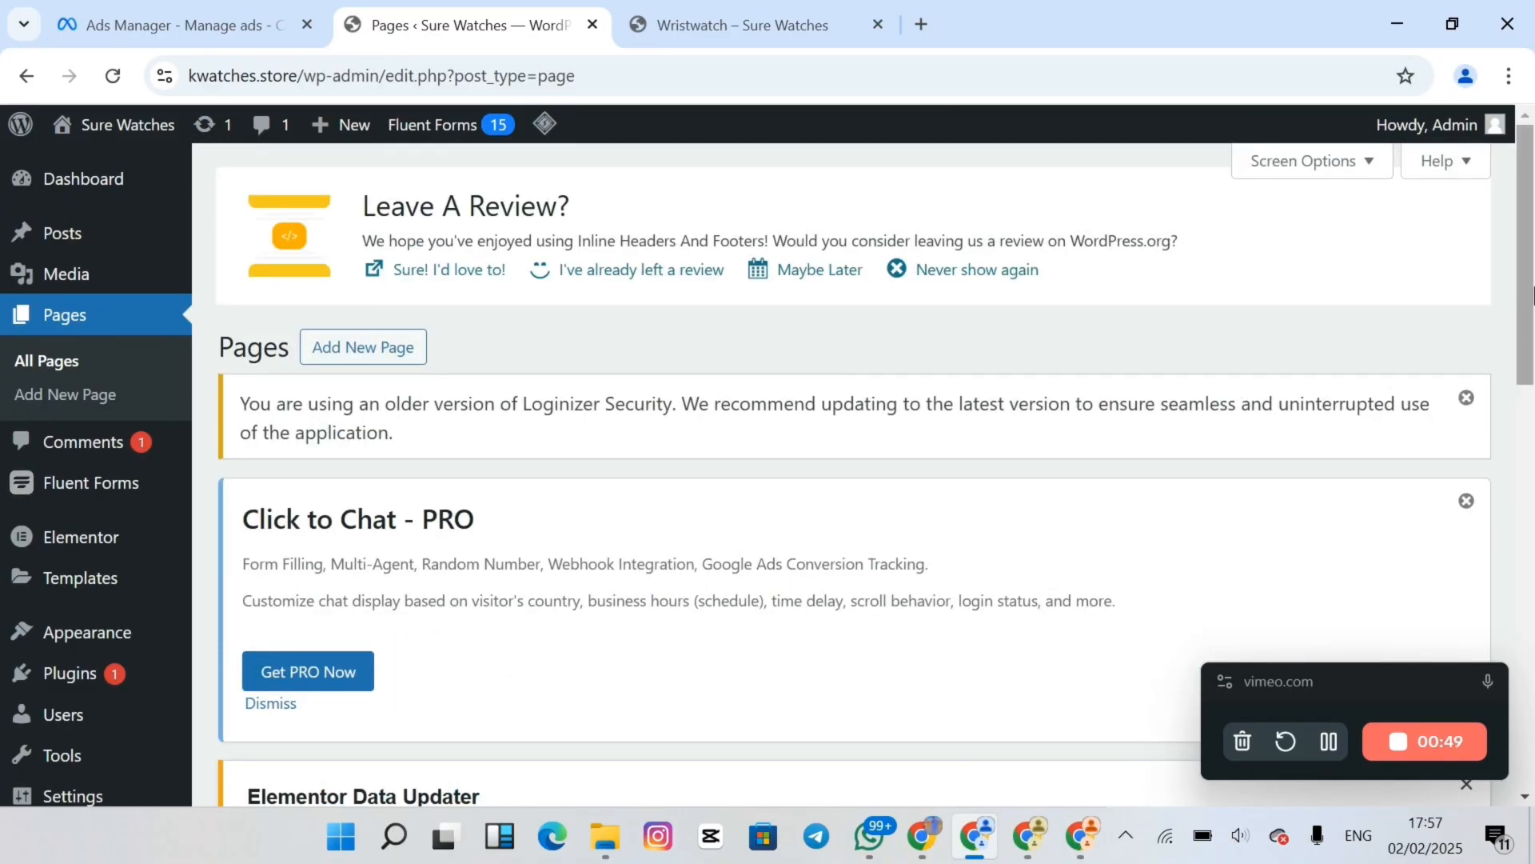
pyautogui.scroll(-10, 1287, 659)
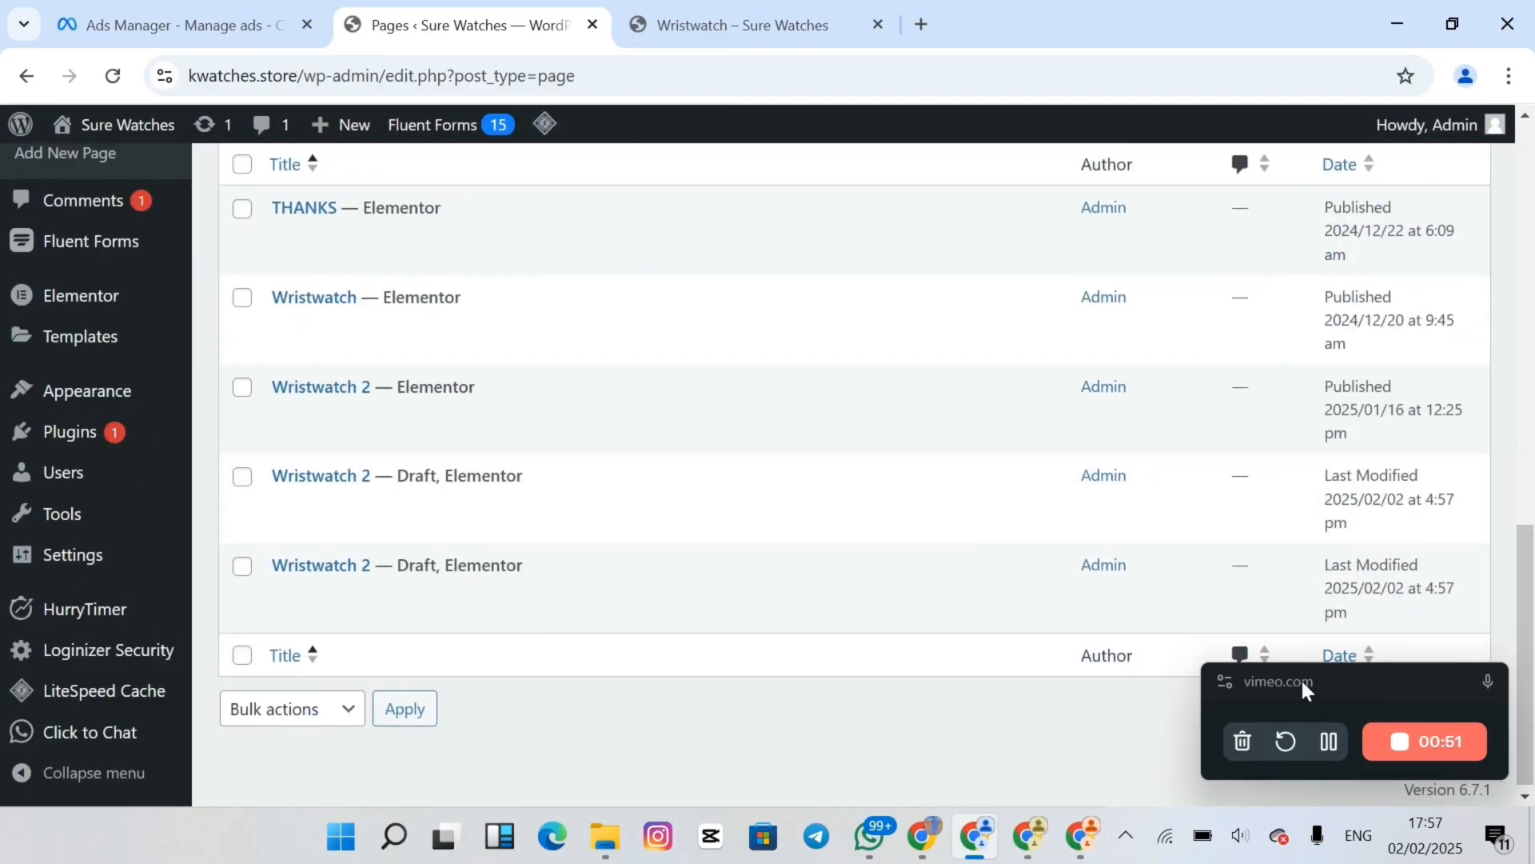
pyautogui.click(342, 595)
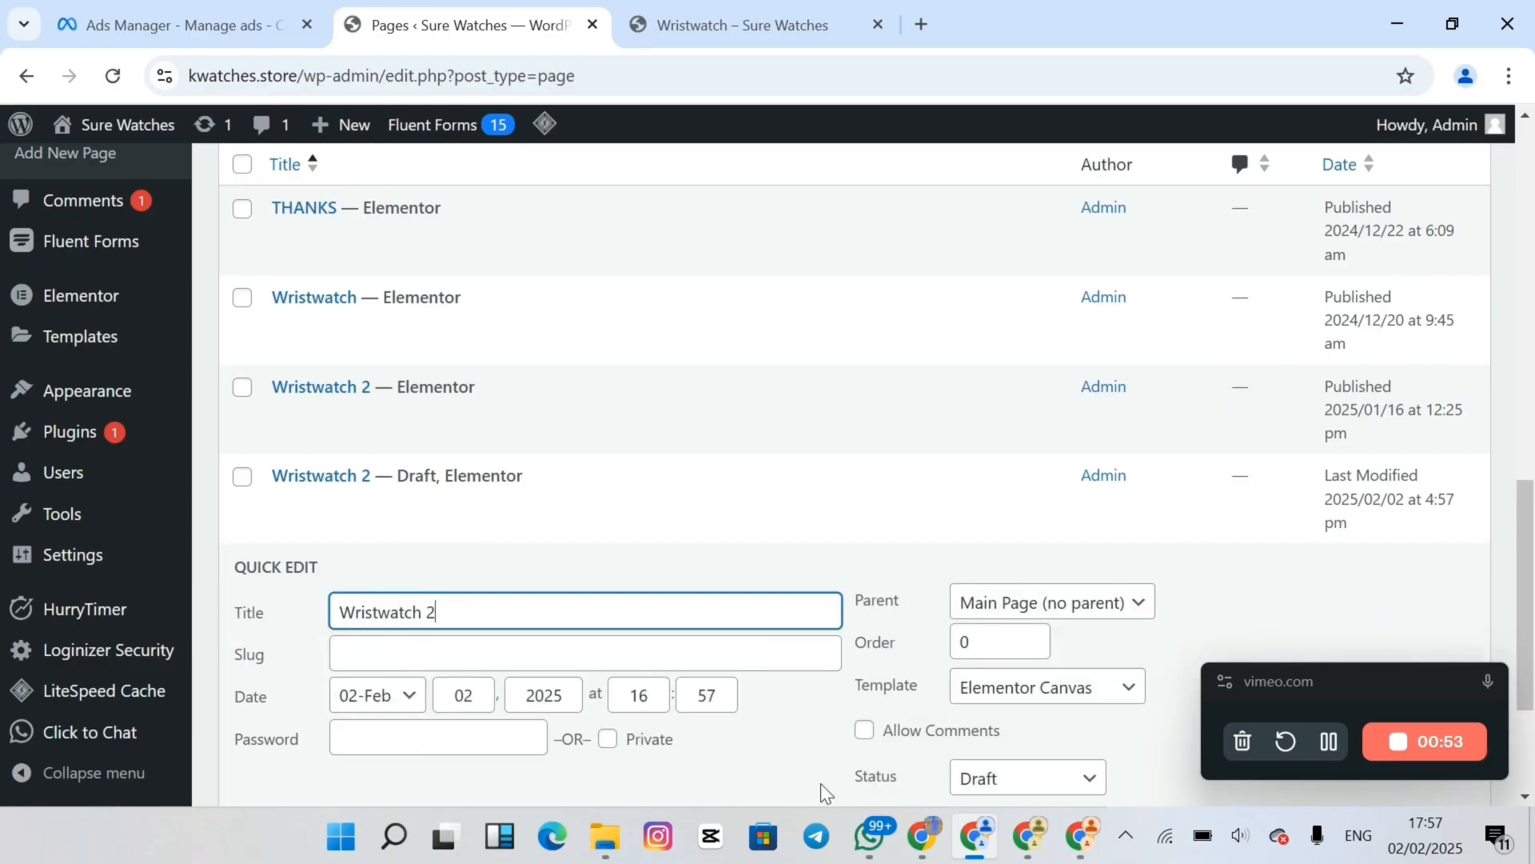
# Switch to WhatsApp and copy the model name GT3 MAX from the Porsche Design product message
pyautogui.click(880, 839)
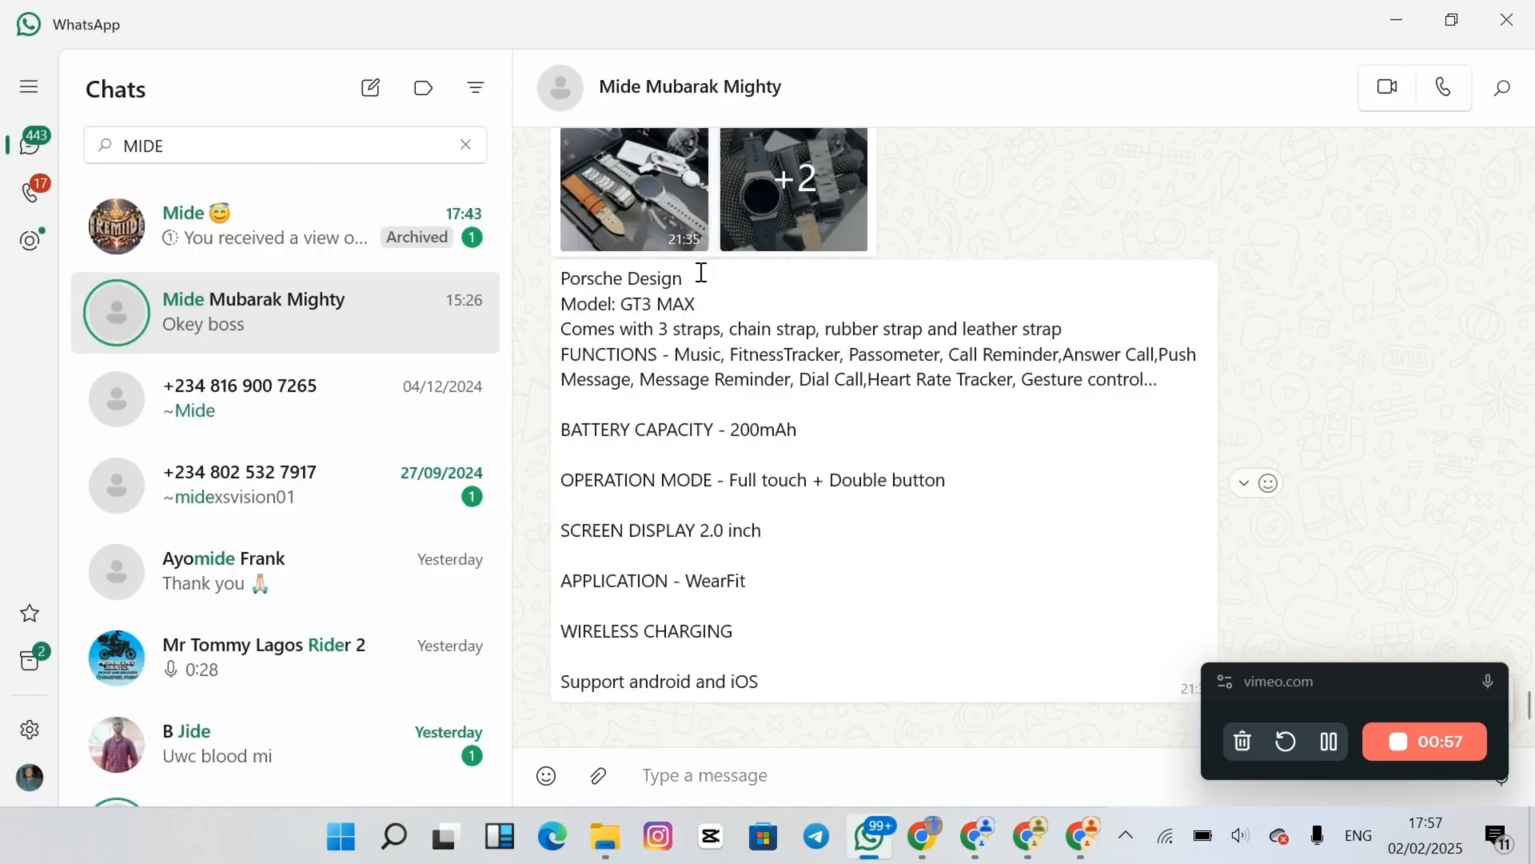
pyautogui.moveTo(629, 310); pyautogui.dragTo(711, 310)
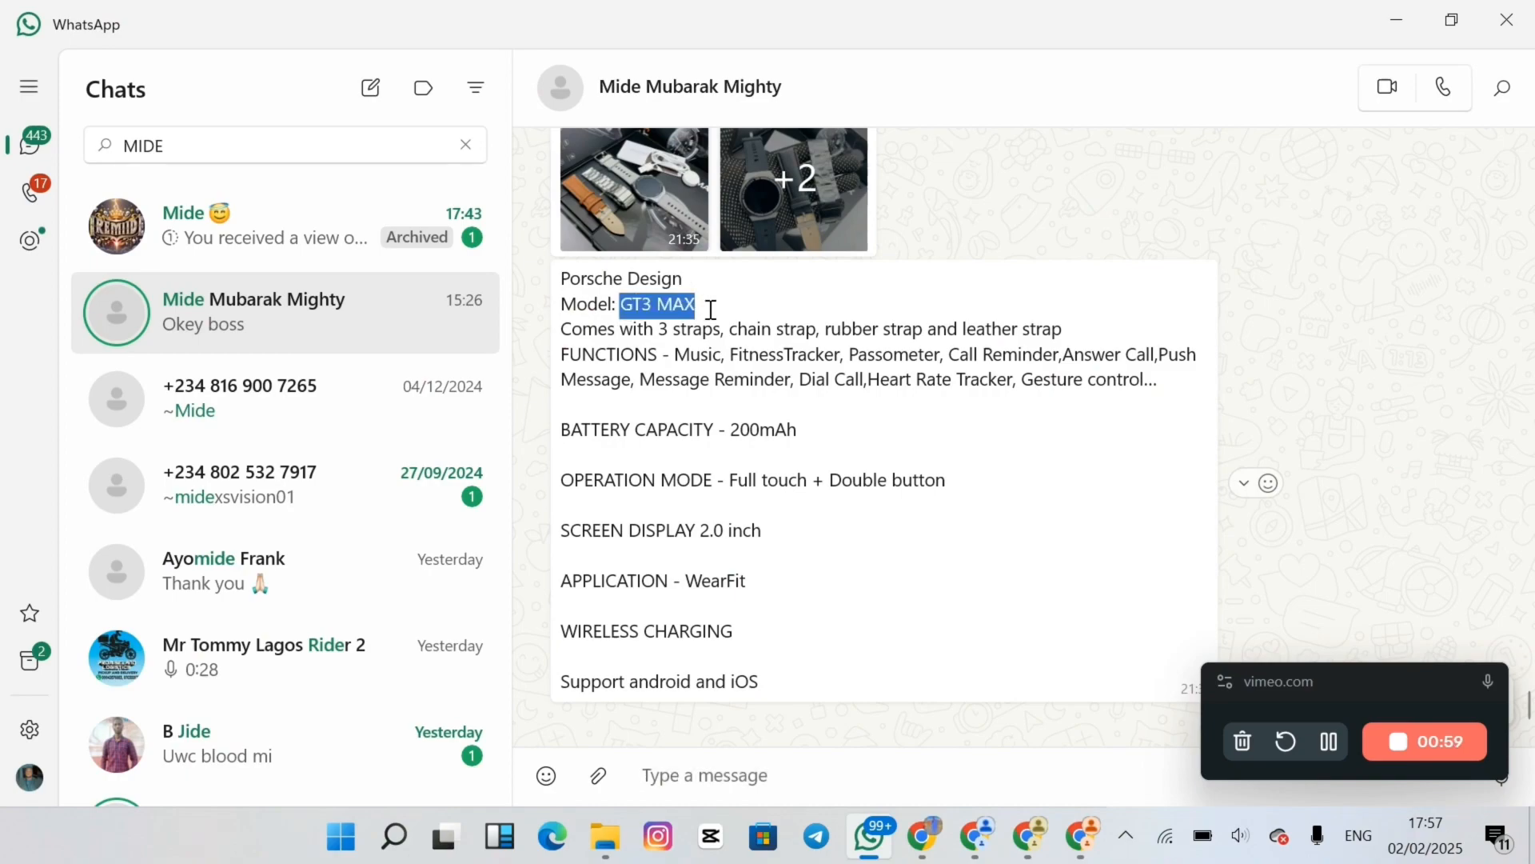
pyautogui.click(711, 309)
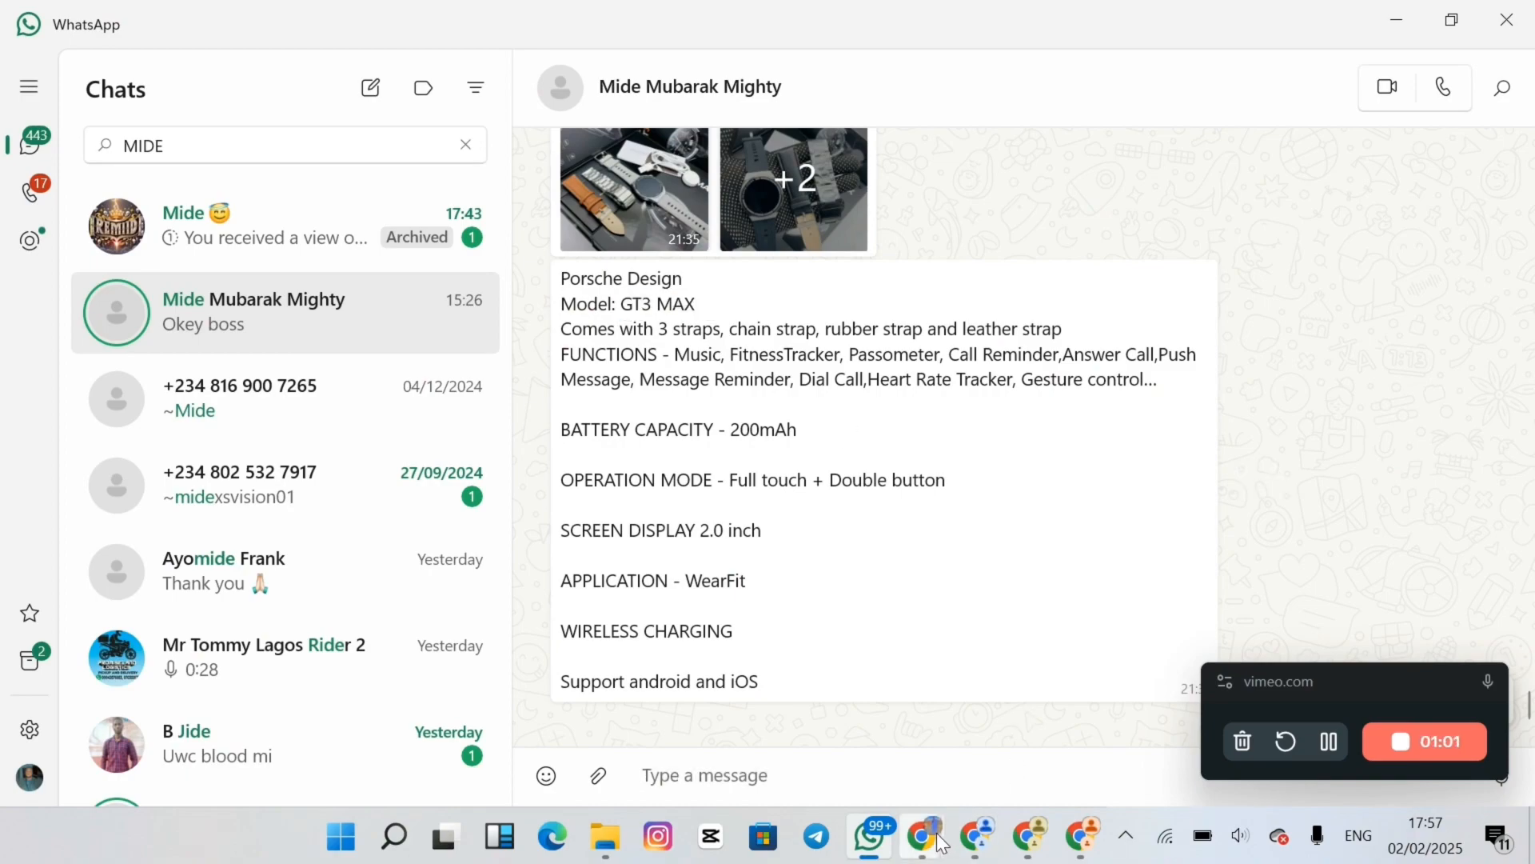
# Close the two extra Ads Manager browser windows and return to the WordPress pages list
pyautogui.click(1052, 858)
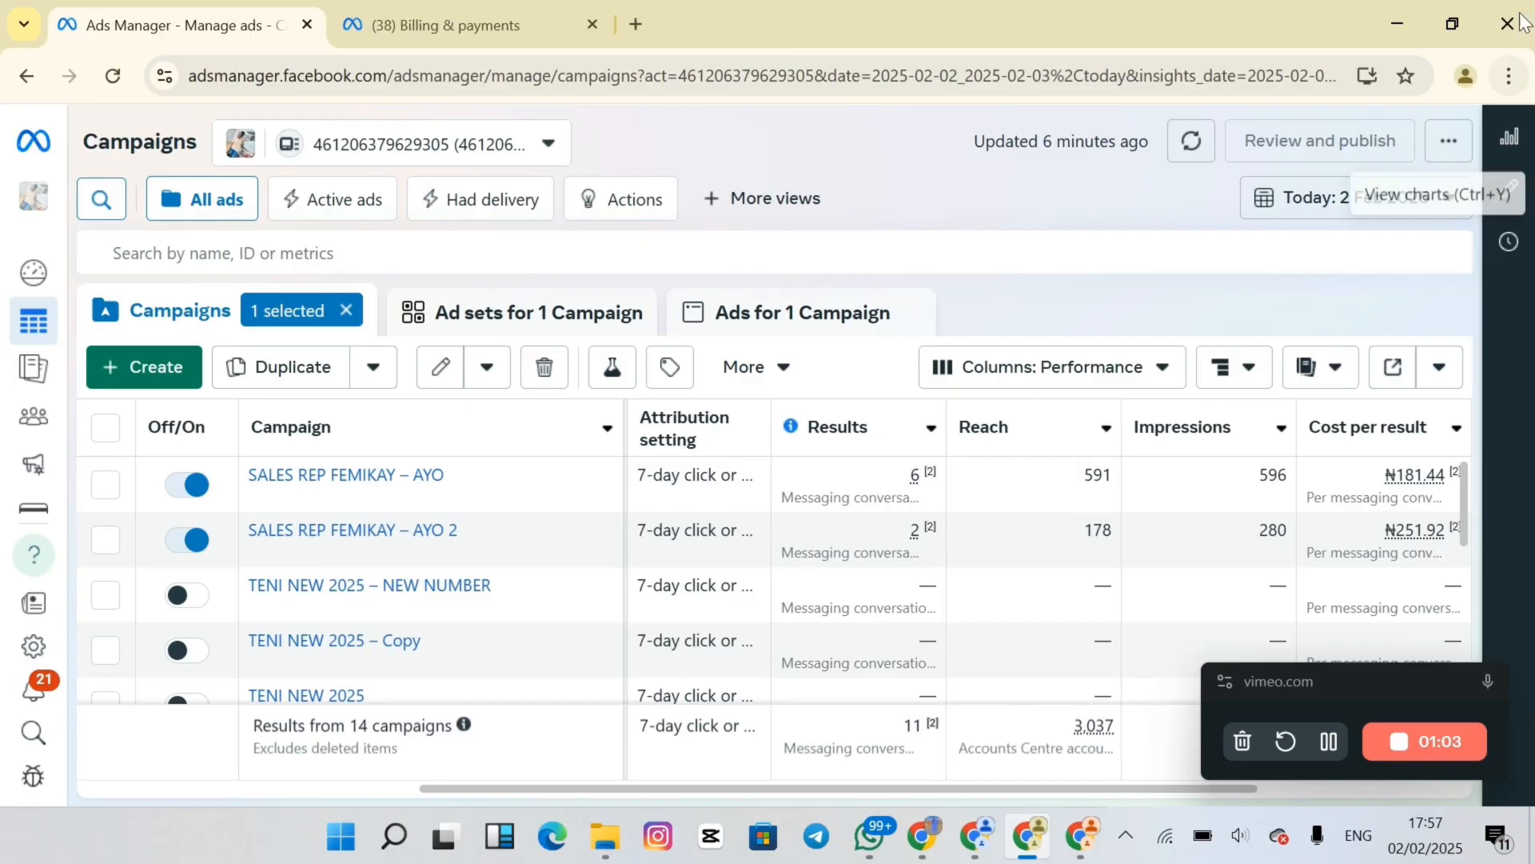
pyautogui.click(1029, 832)
pyautogui.click(1080, 849)
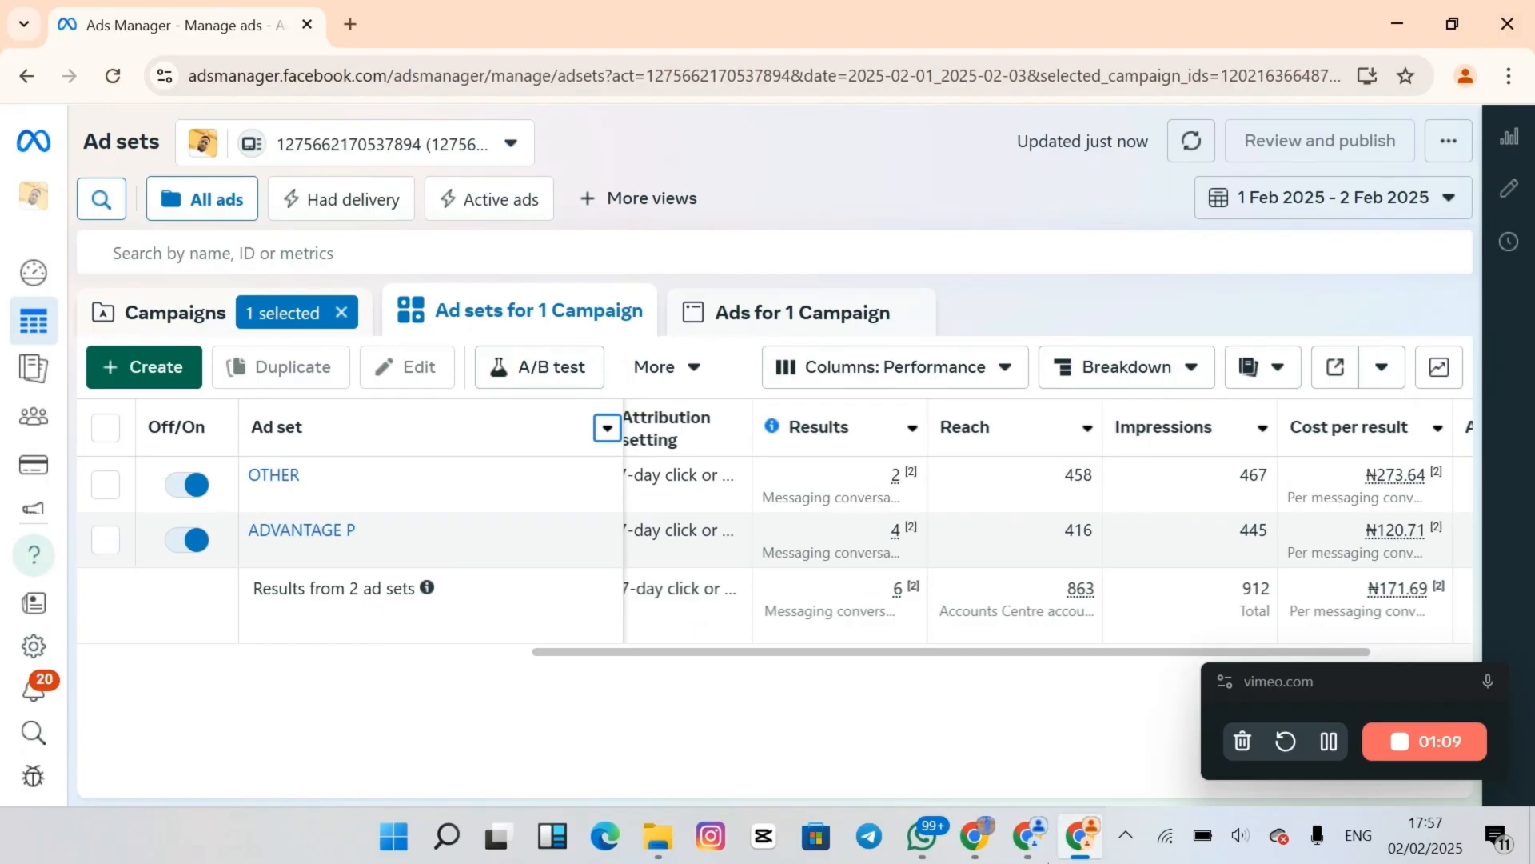
pyautogui.click(1507, 24)
pyautogui.click(1028, 837)
pyautogui.click(1081, 847)
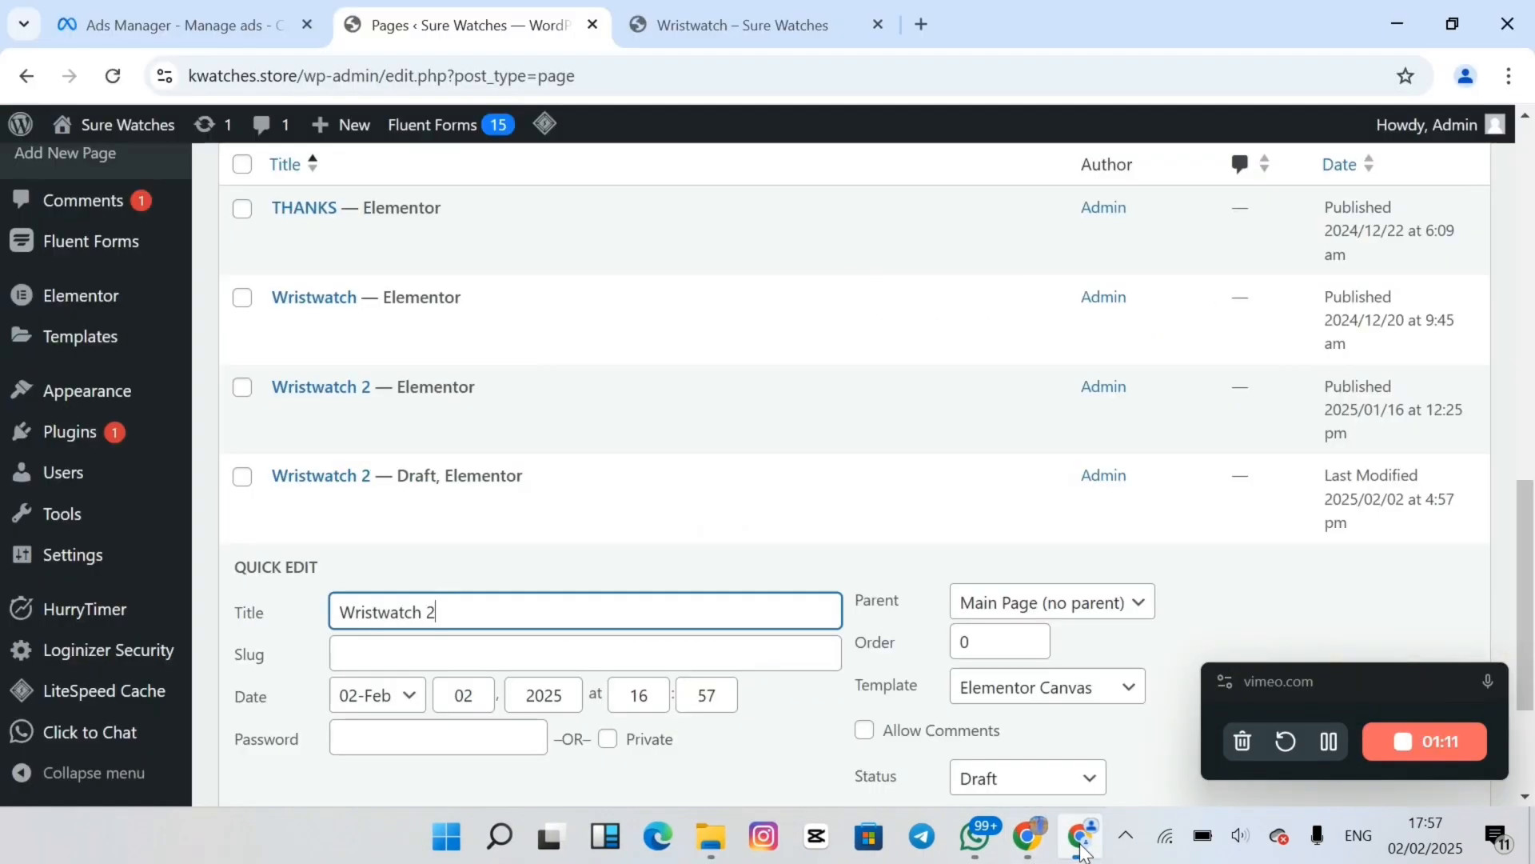
# Set the draft copy's title and slug to GT3 MAX, change its status to Published, and update the page
pyautogui.tripleClick(622, 624)
pyautogui.write('GT3 MAX')
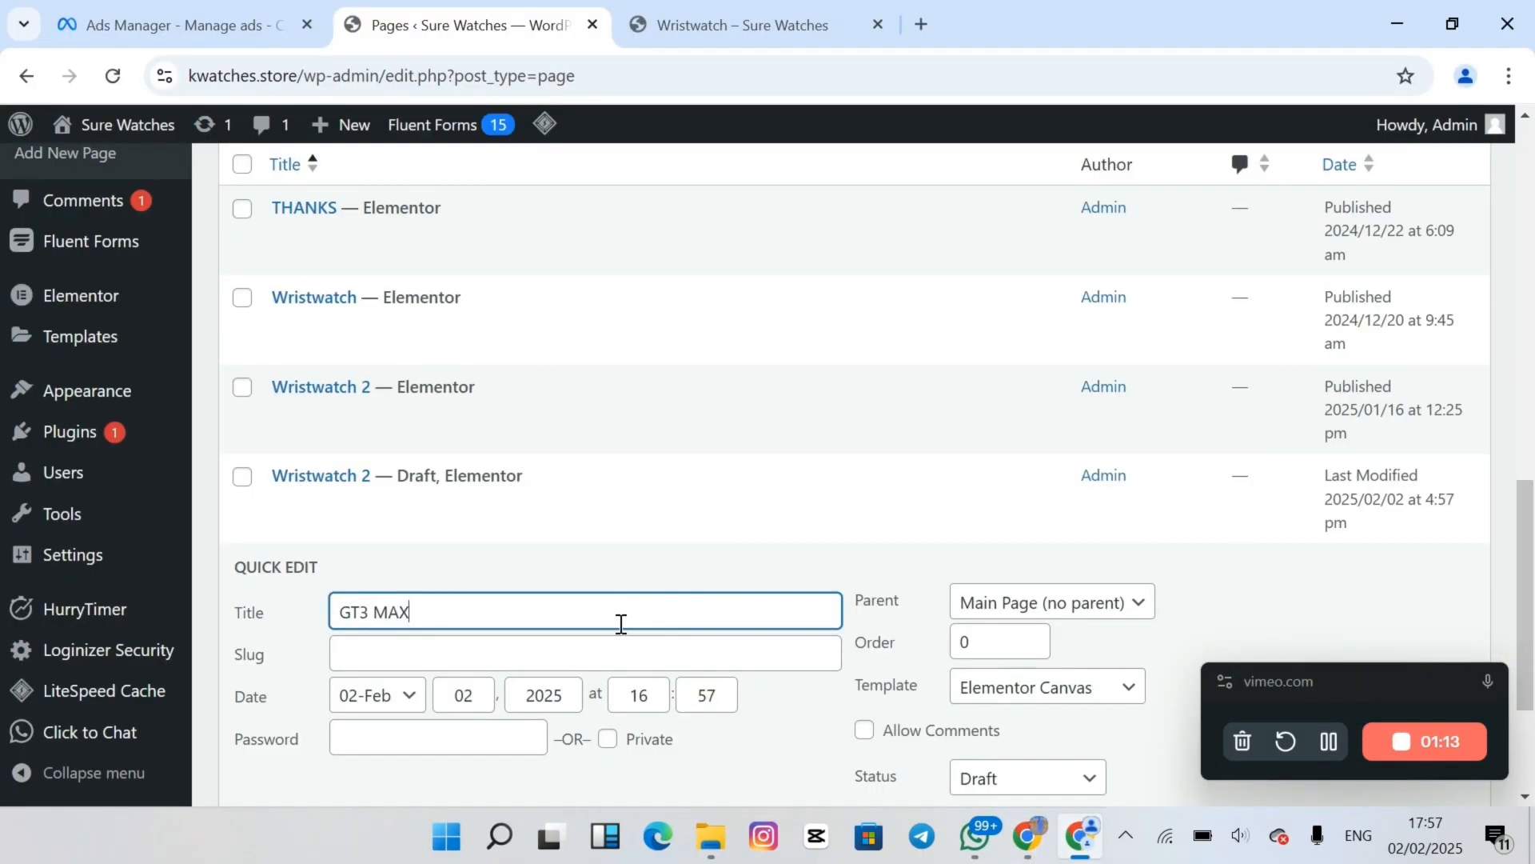
pyautogui.click(567, 668)
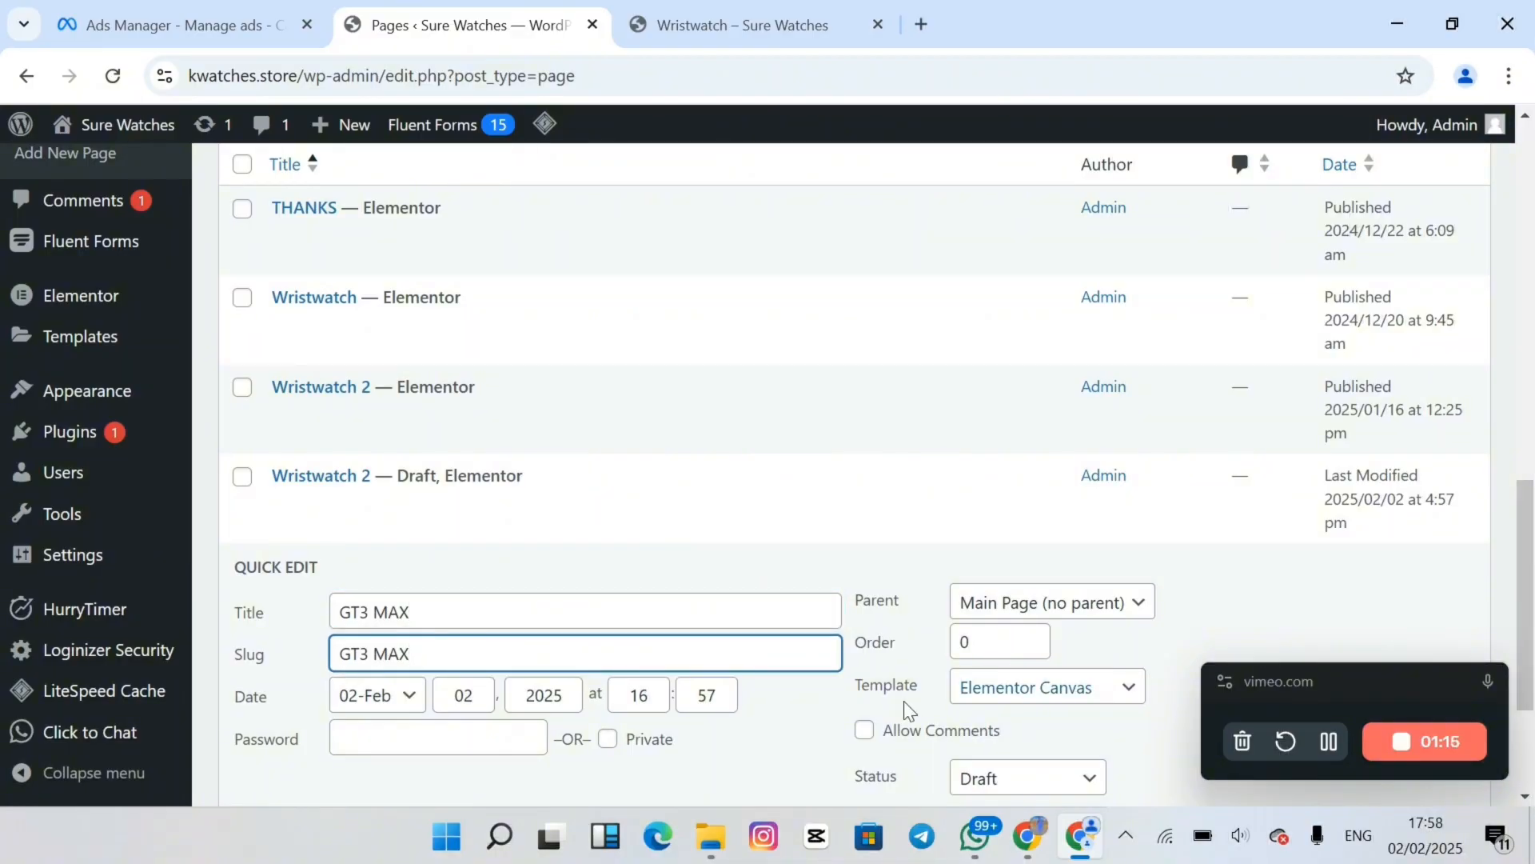
pyautogui.click(1027, 783)
pyautogui.click(994, 679)
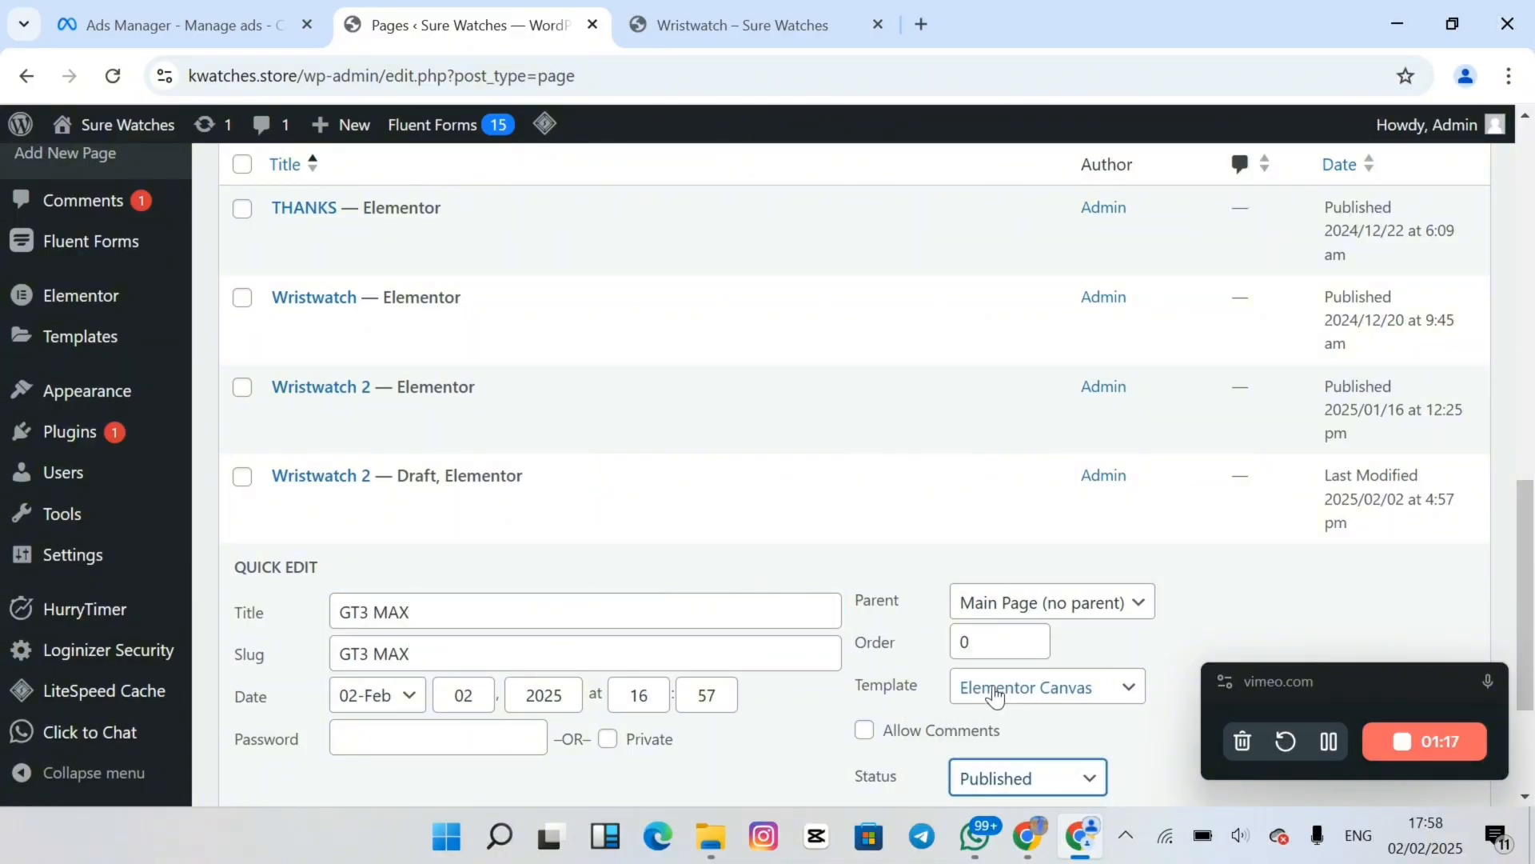
pyautogui.scroll(-3, 837, 600)
pyautogui.click(272, 592)
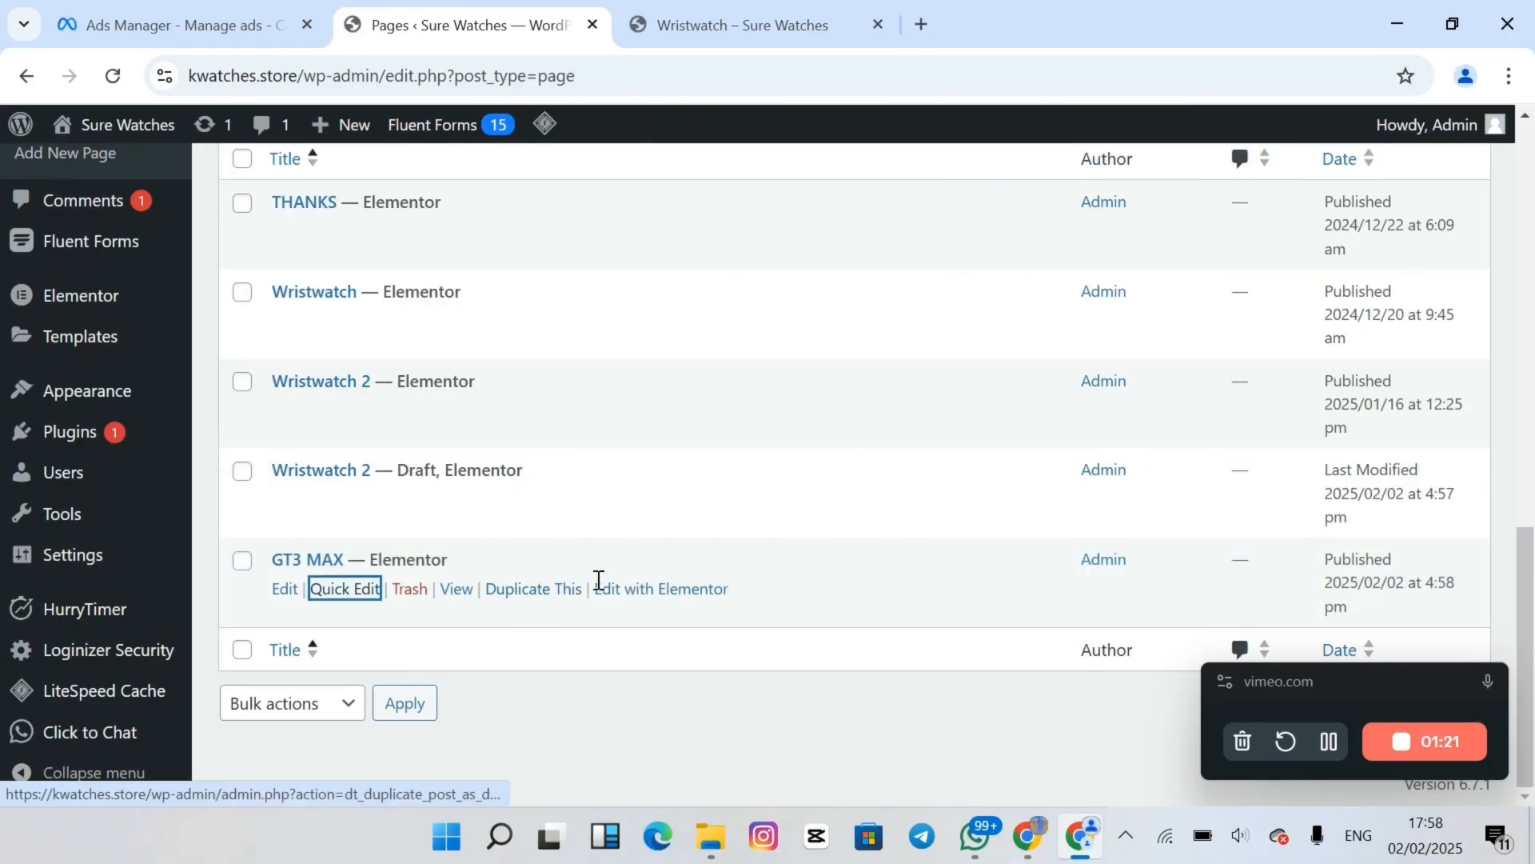
# Open the GT3 MAX page in the Elementor editor in a new tab and close the Wristwatch tab
pyautogui.rightClick(649, 590)
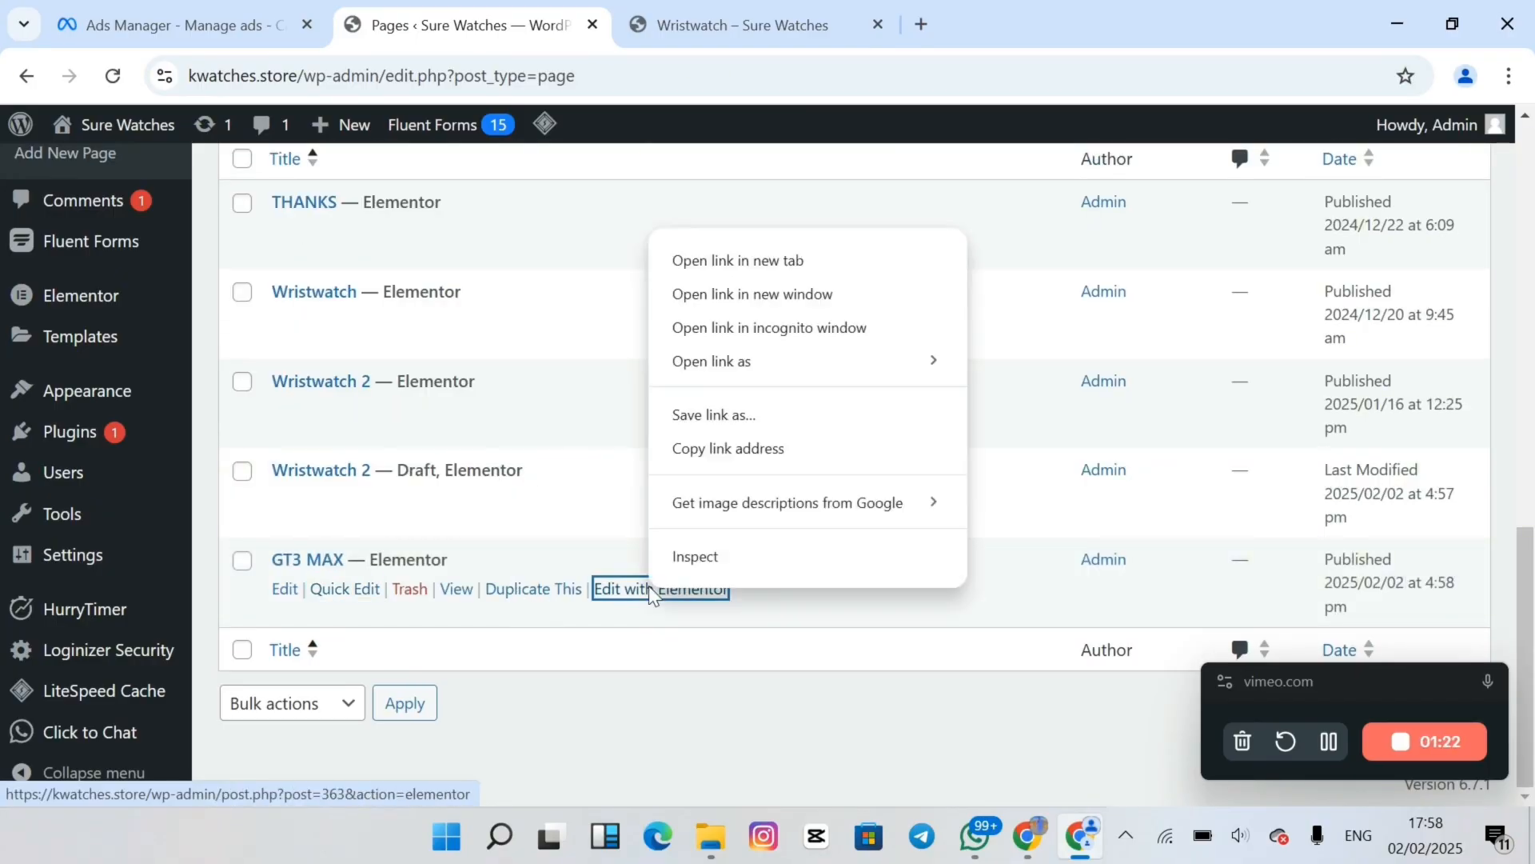
pyautogui.click(754, 261)
pyautogui.click(873, 24)
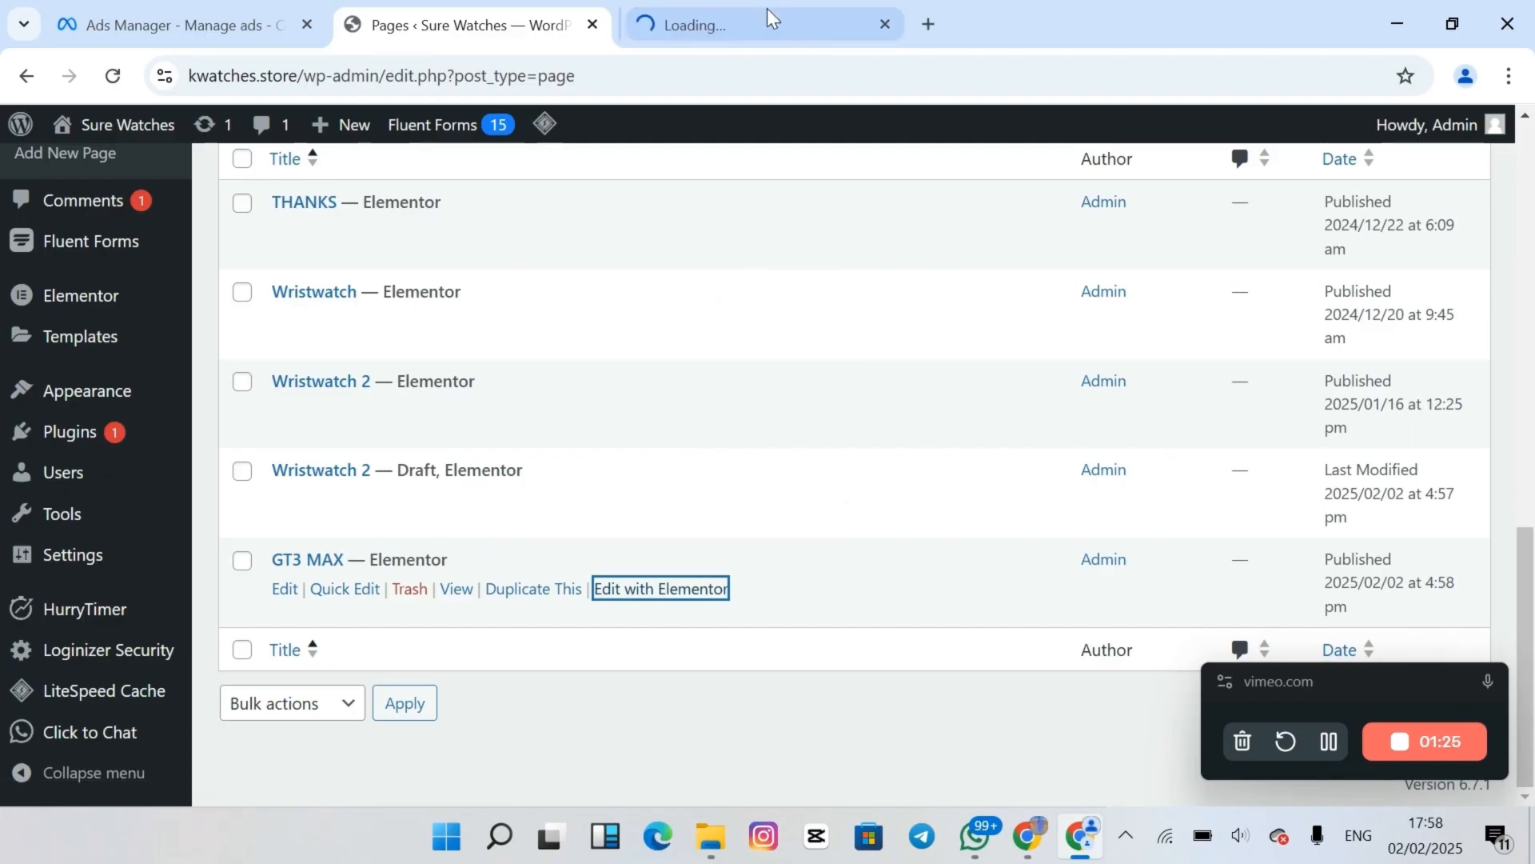
pyautogui.click(775, 2)
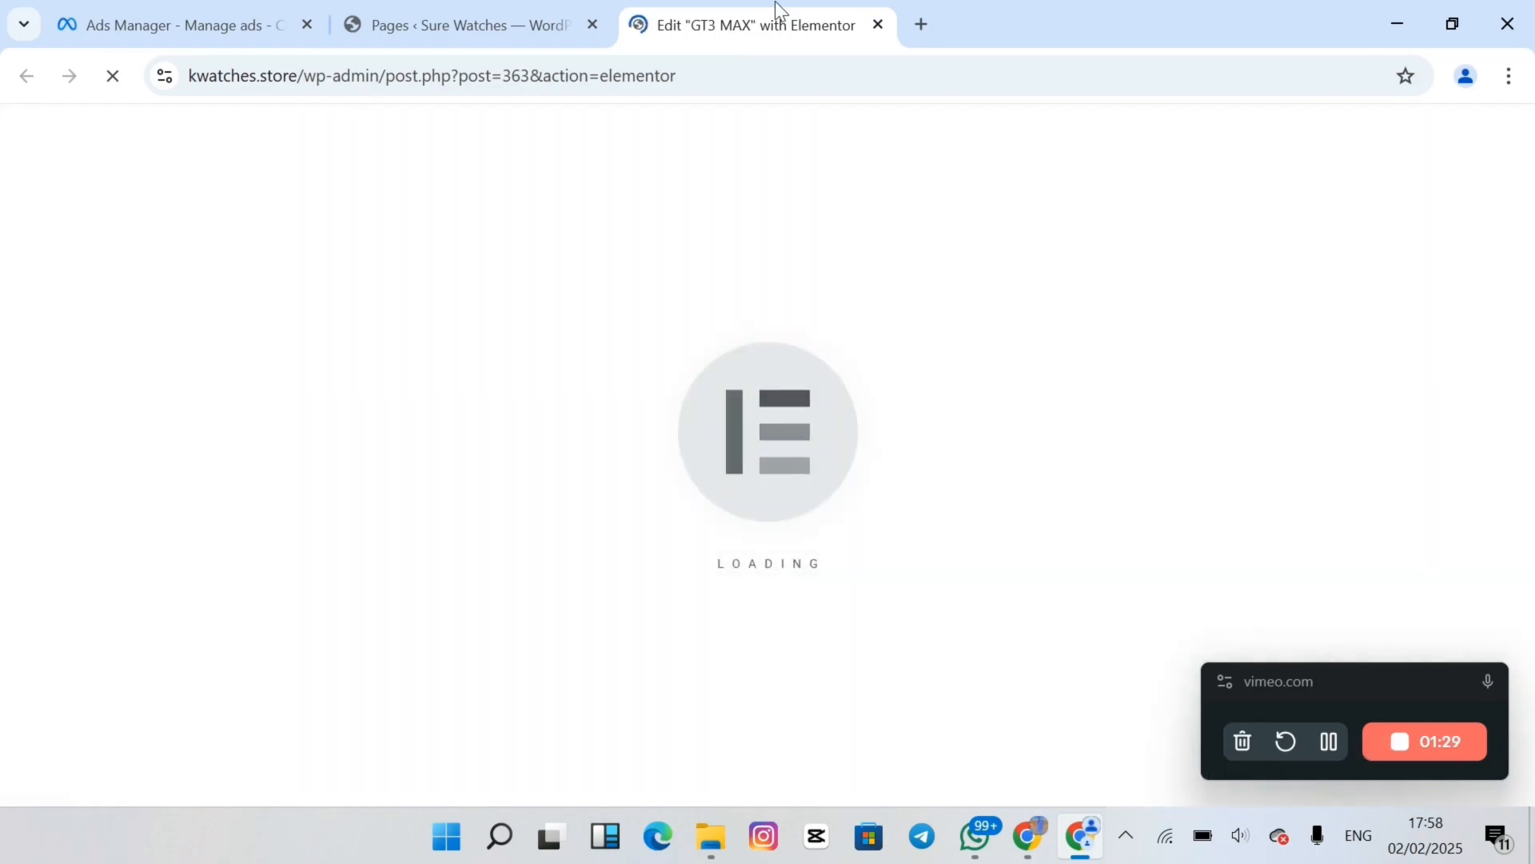
# Switch to WhatsApp and review the GT3 MAX photos, specifications and price in the supplier chat
pyautogui.click(974, 836)
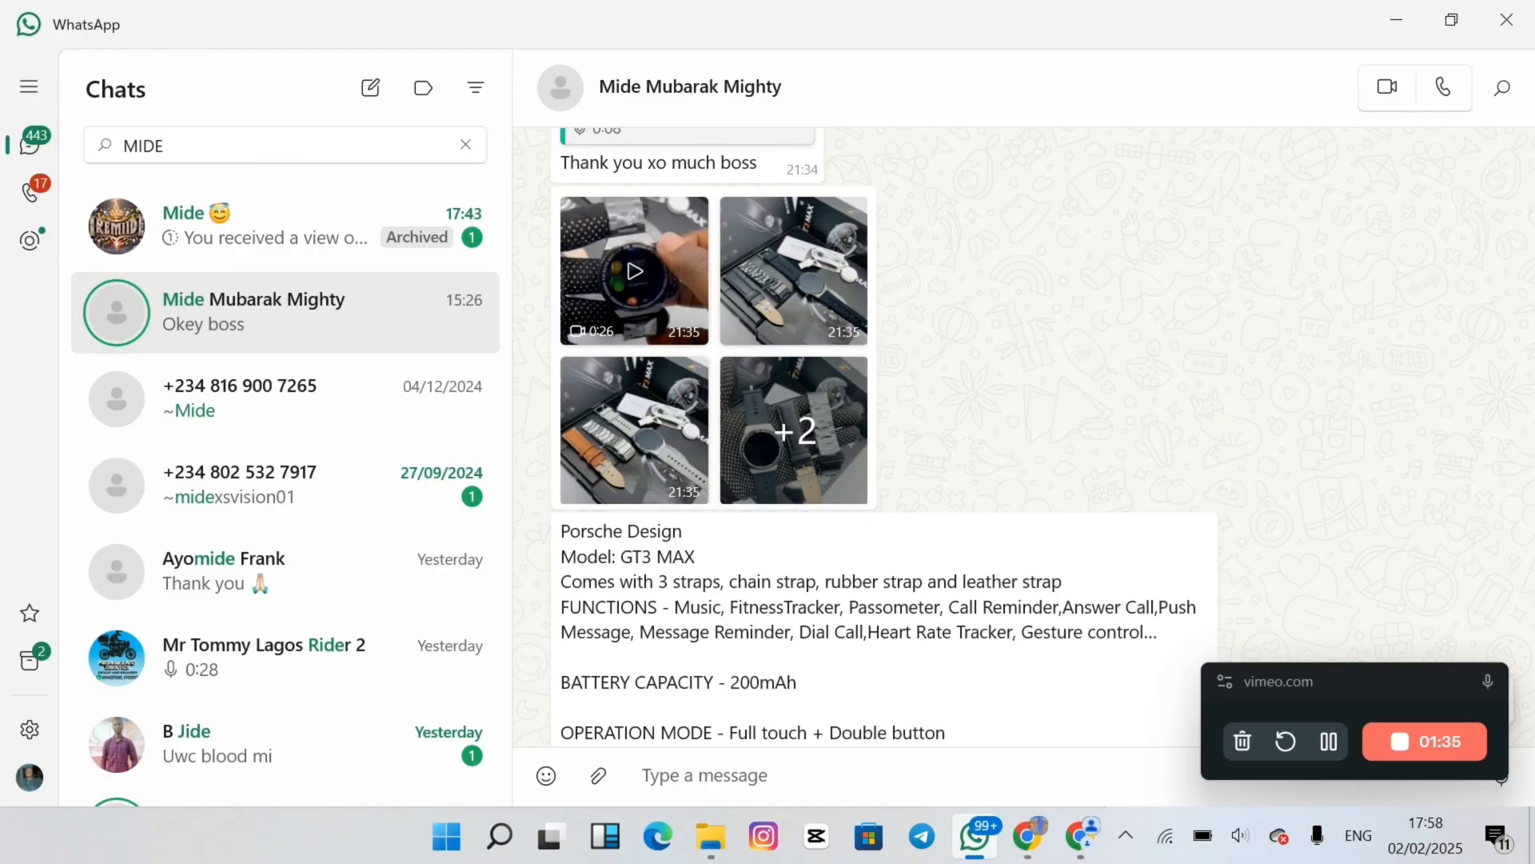
pyautogui.scroll(-10, 1023, 439)
pyautogui.scroll(7, 1024, 440)
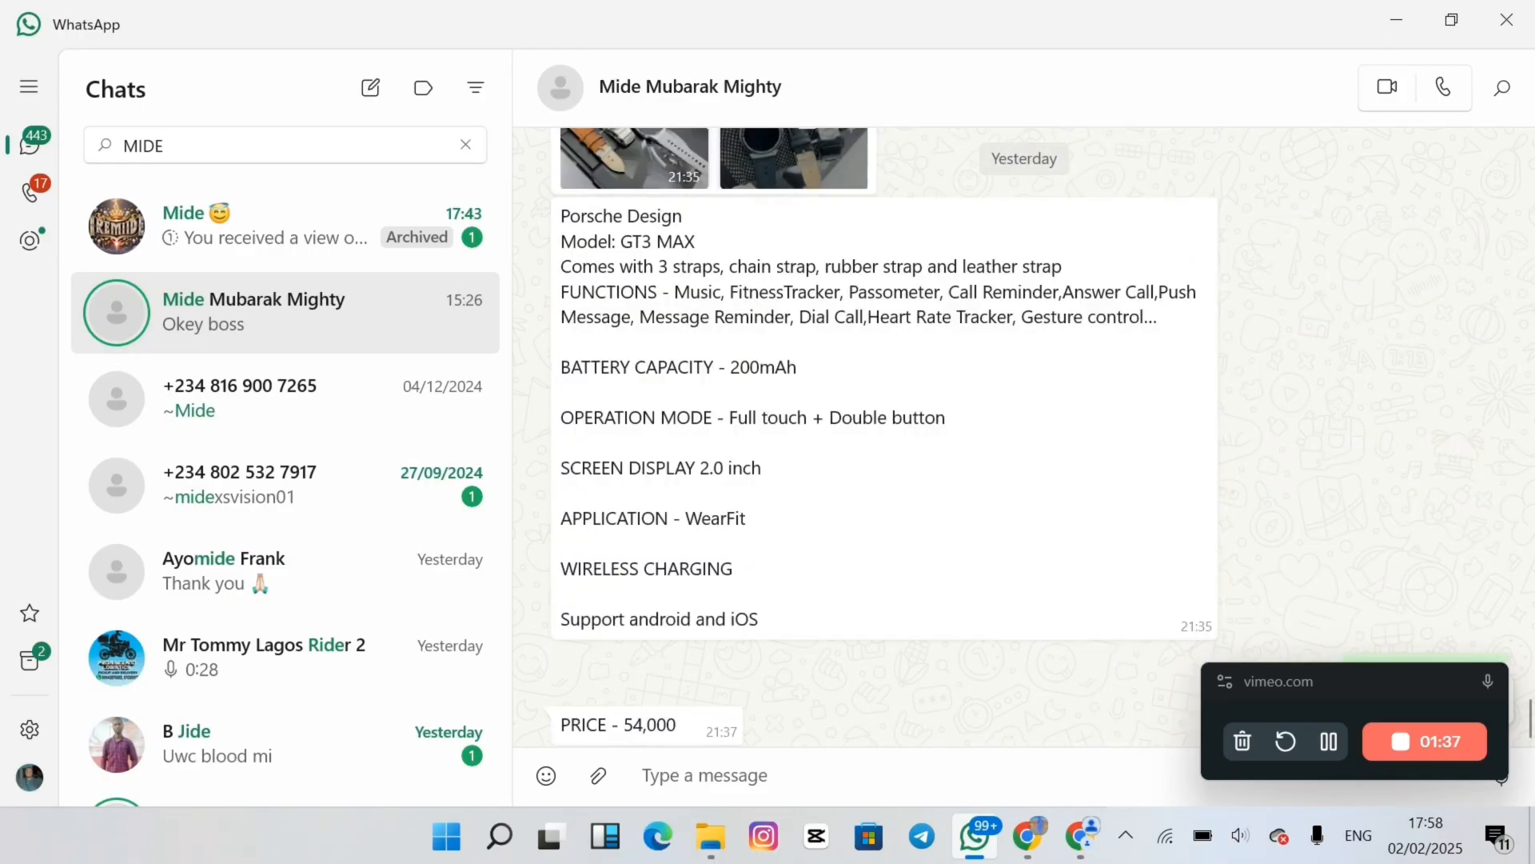
pyautogui.scroll(3, 879, 432)
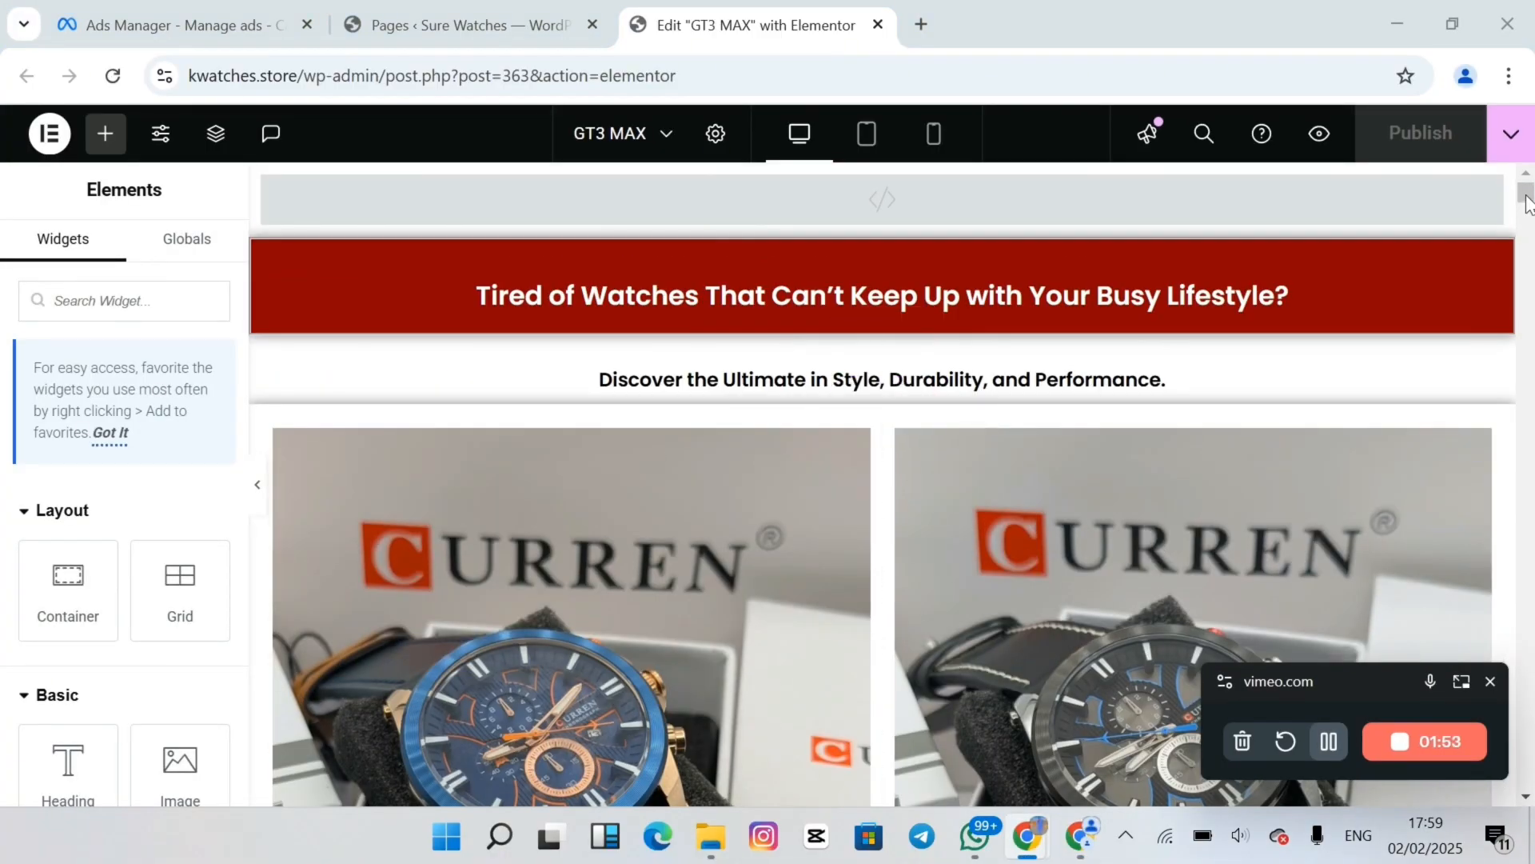
# Upload all files from the mide watch folder and replace the two Curren images below the headline with GT3 MAX photos
pyautogui.moveTo(1526, 196)
pyautogui.mouseDown()
pyautogui.moveTo(1532, 786)
pyautogui.moveTo(1532, 104)
pyautogui.moveTo(1534, 214)
pyautogui.mouseUp()
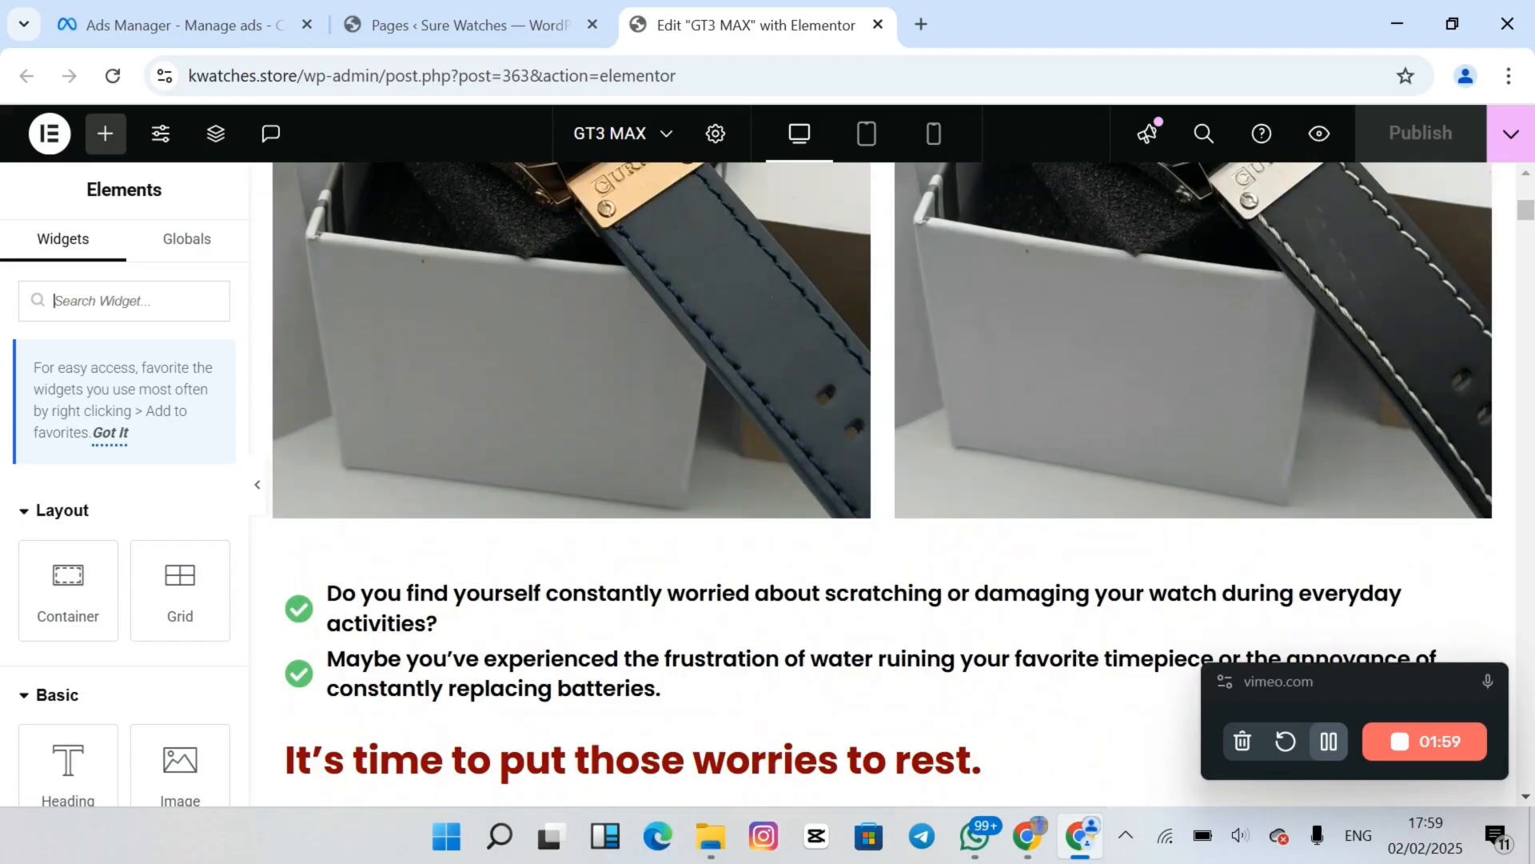
pyautogui.click(652, 320)
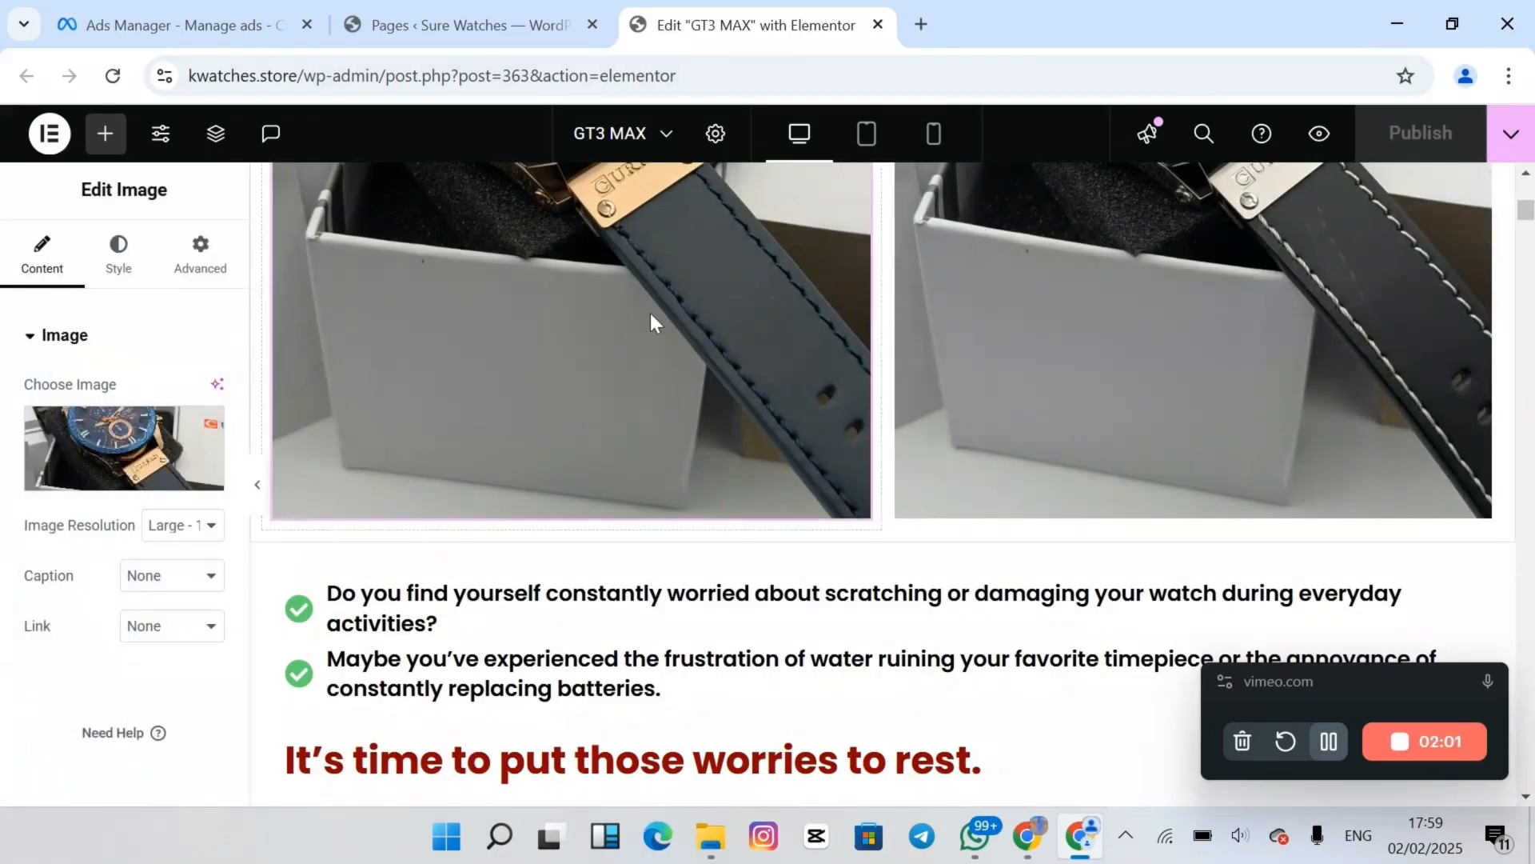
pyautogui.click(82, 454)
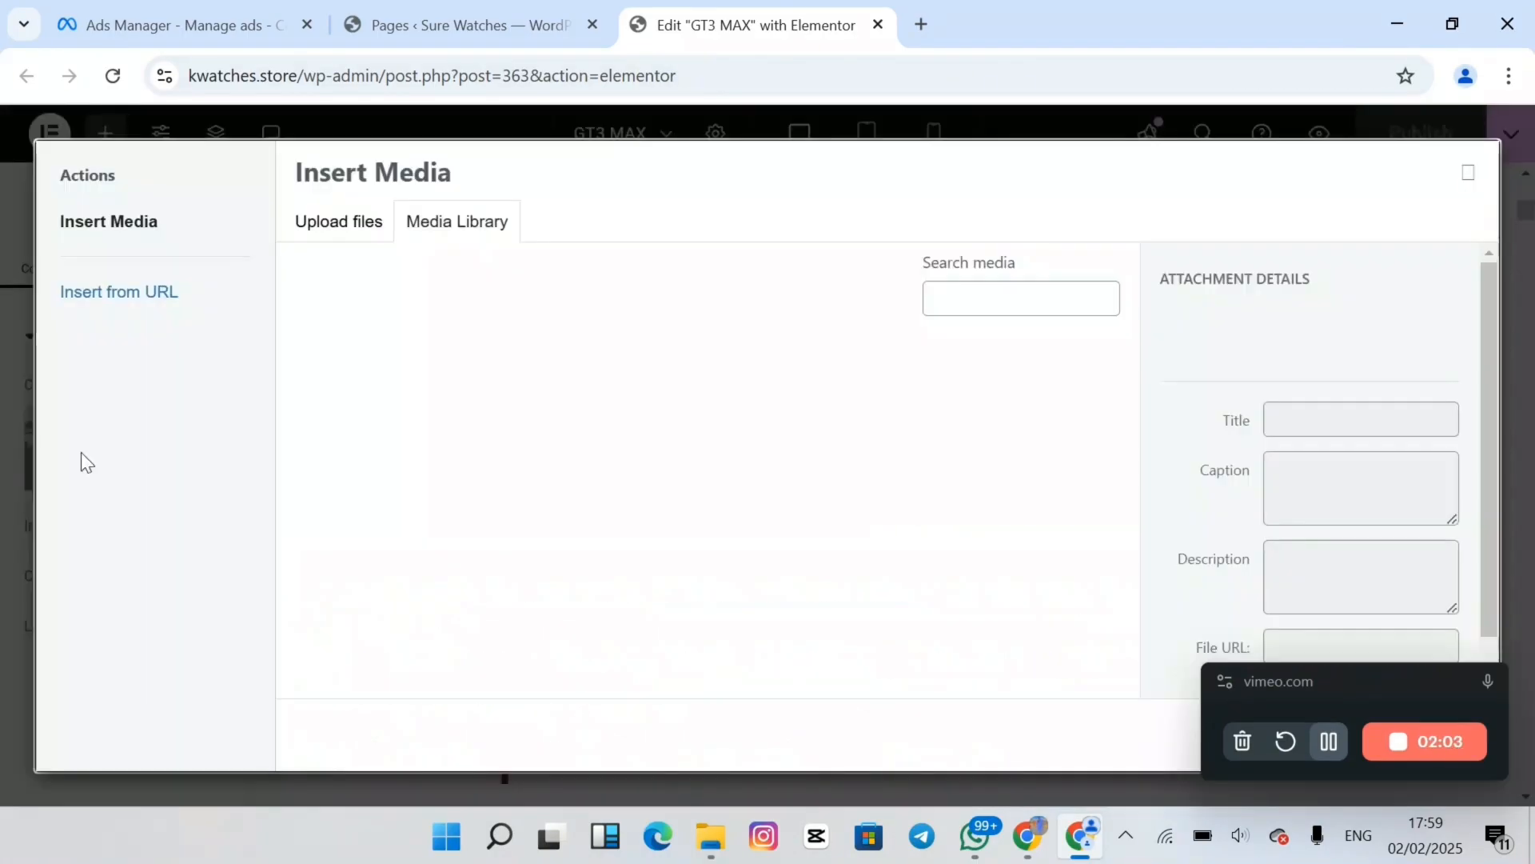
pyautogui.click(335, 232)
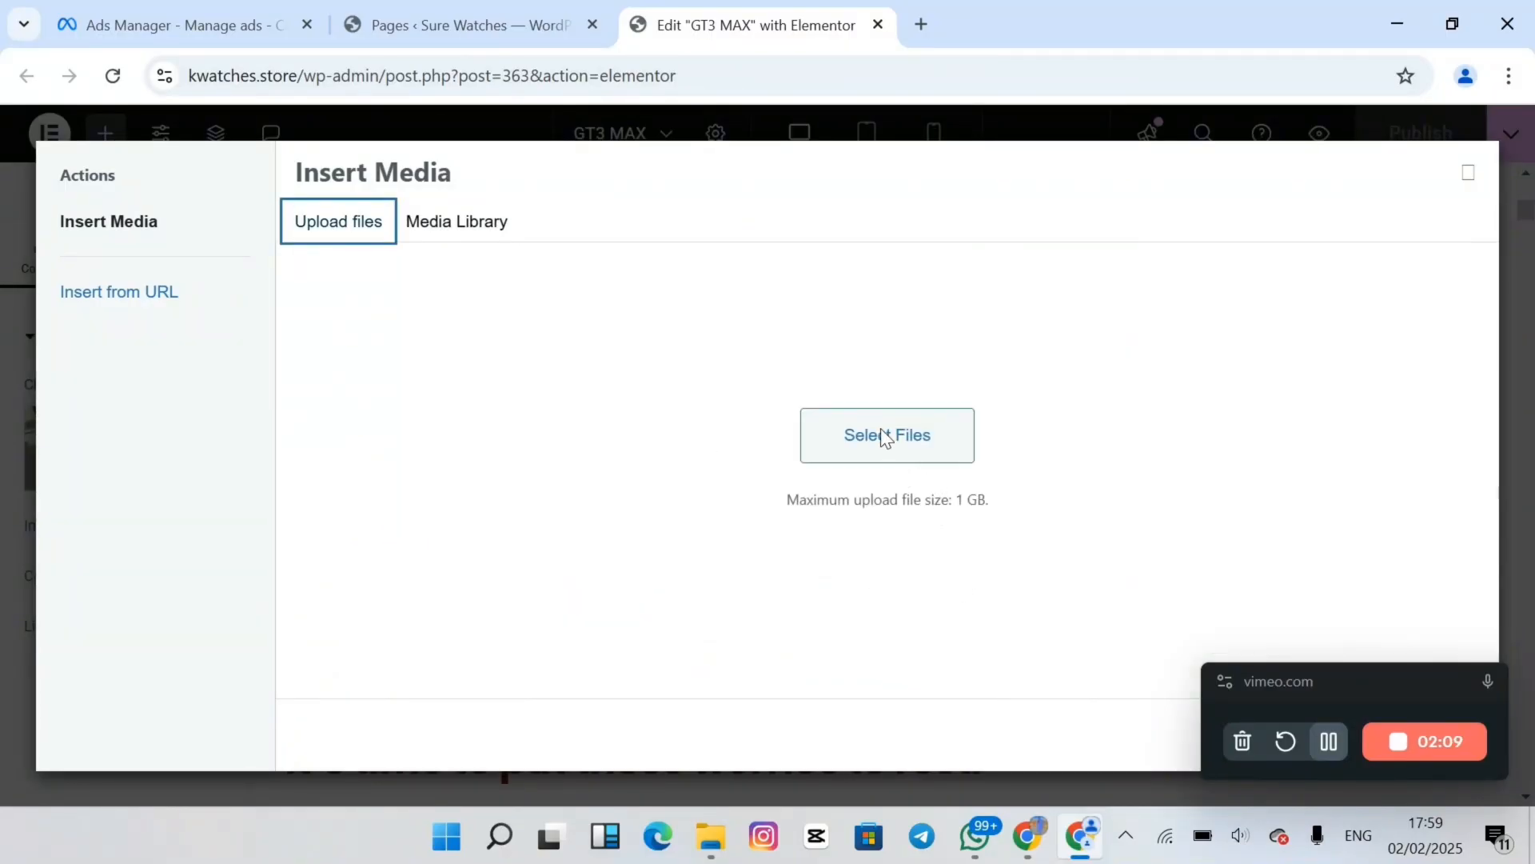
pyautogui.click(883, 438)
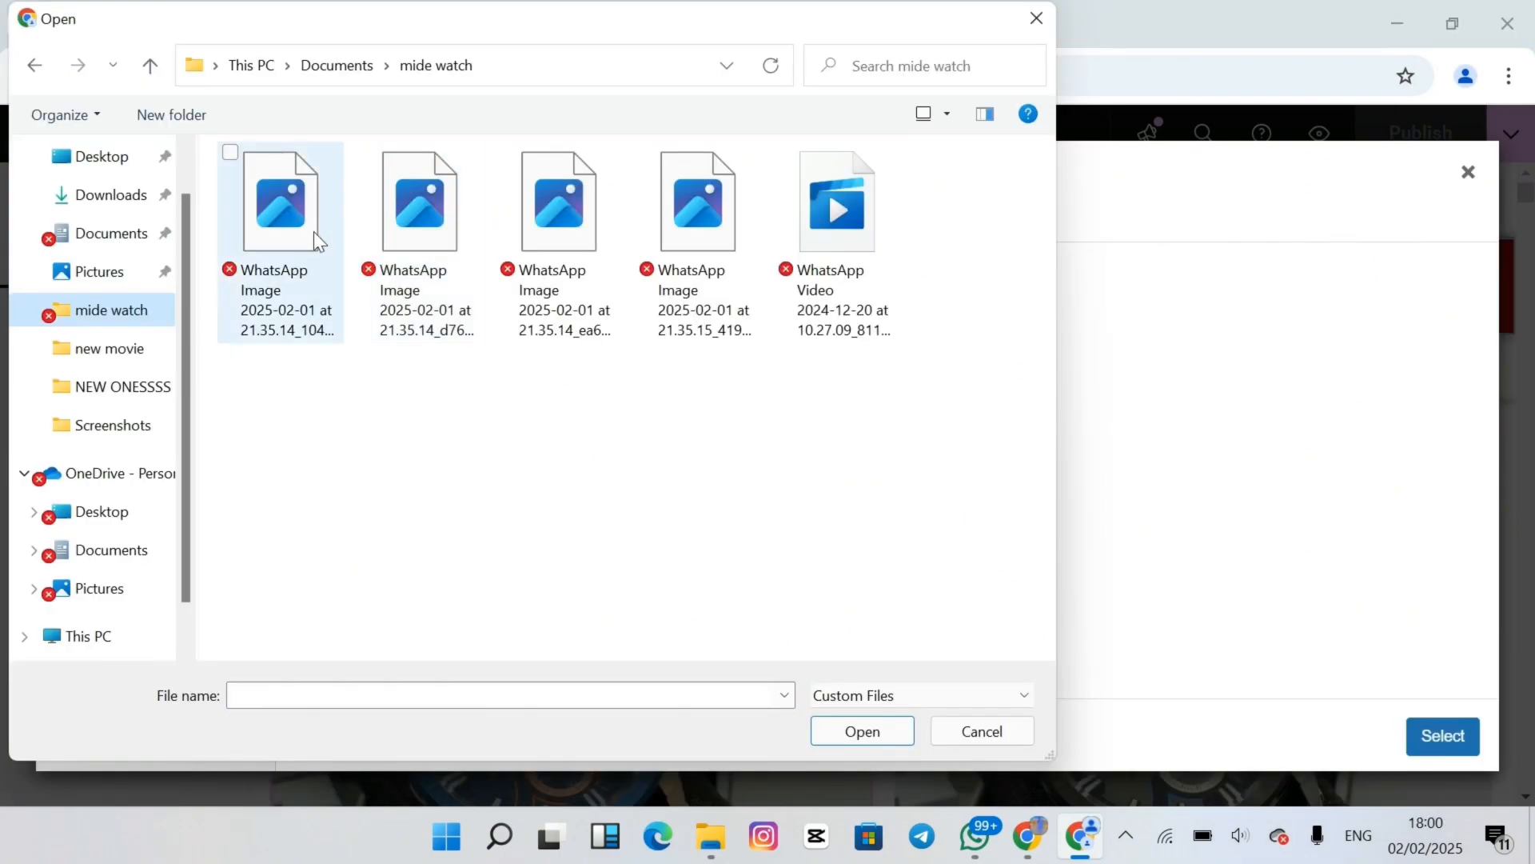
pyautogui.click(306, 240)
pyautogui.hotkey('ctrl', 'a')
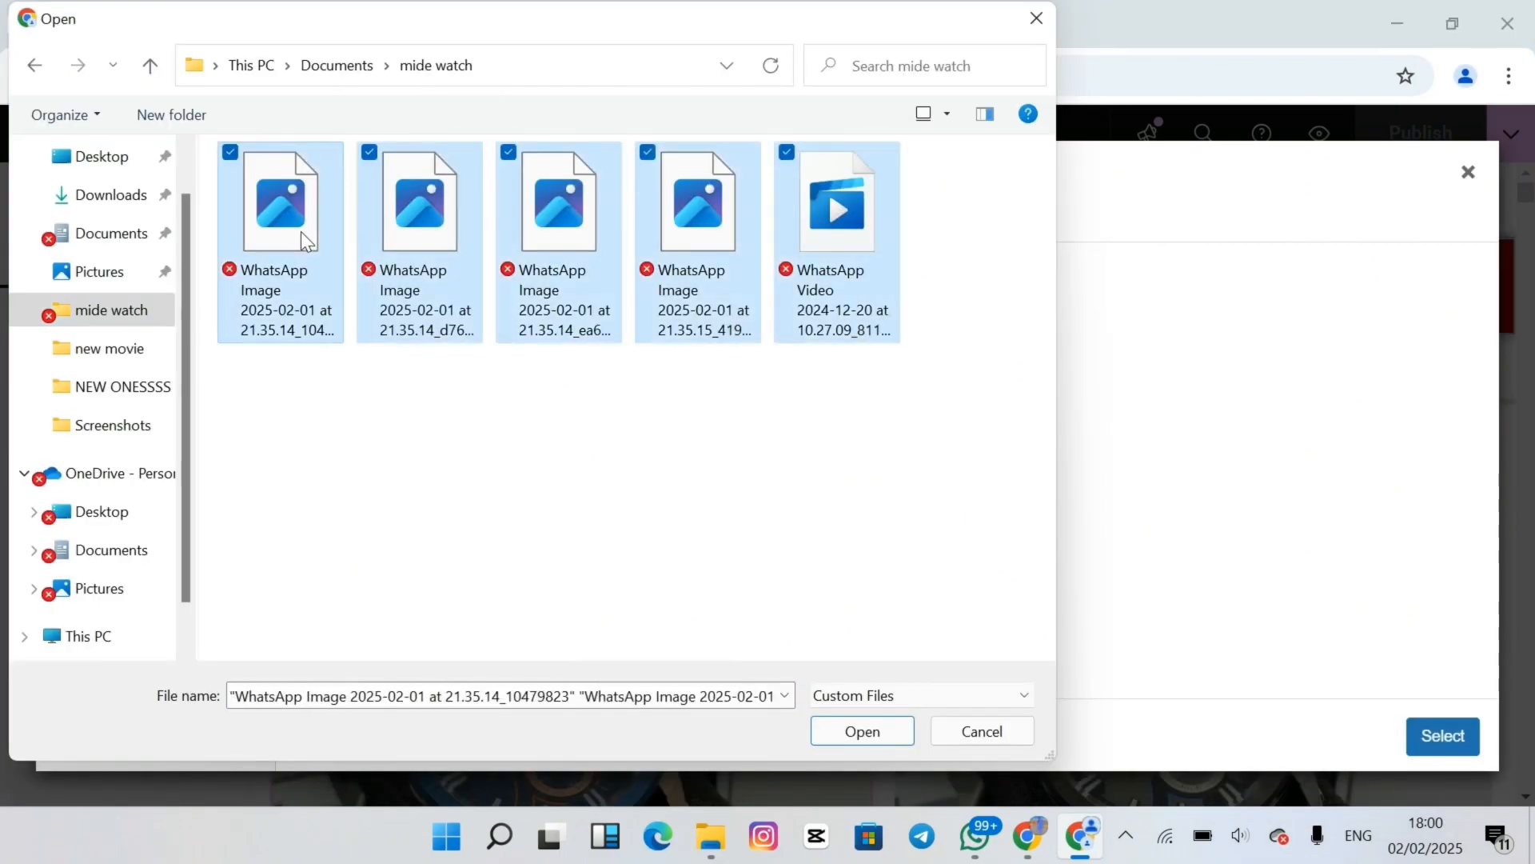
pyautogui.click(862, 730)
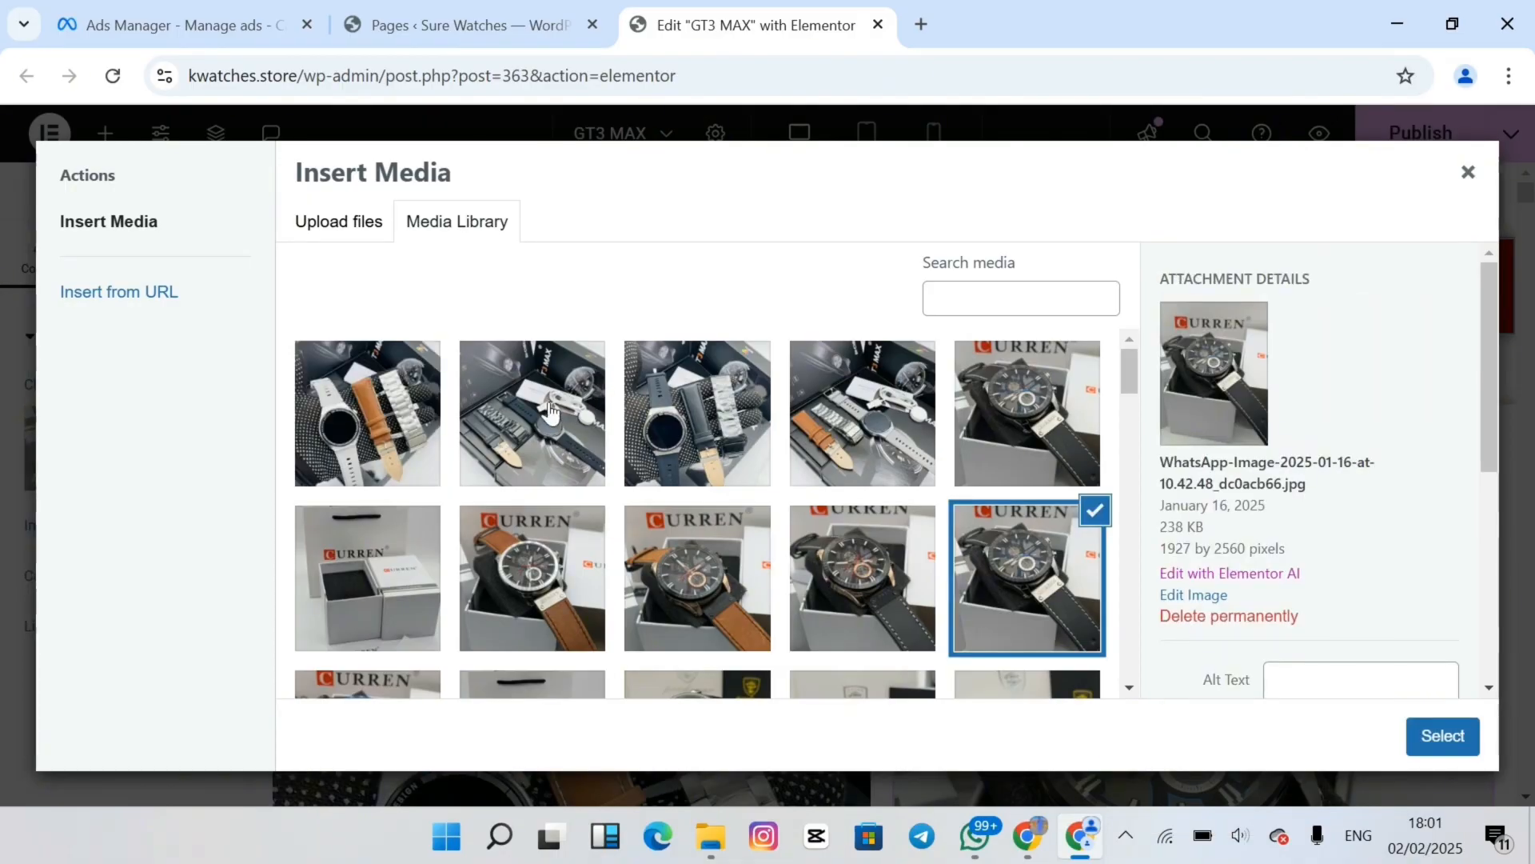
pyautogui.click(508, 412)
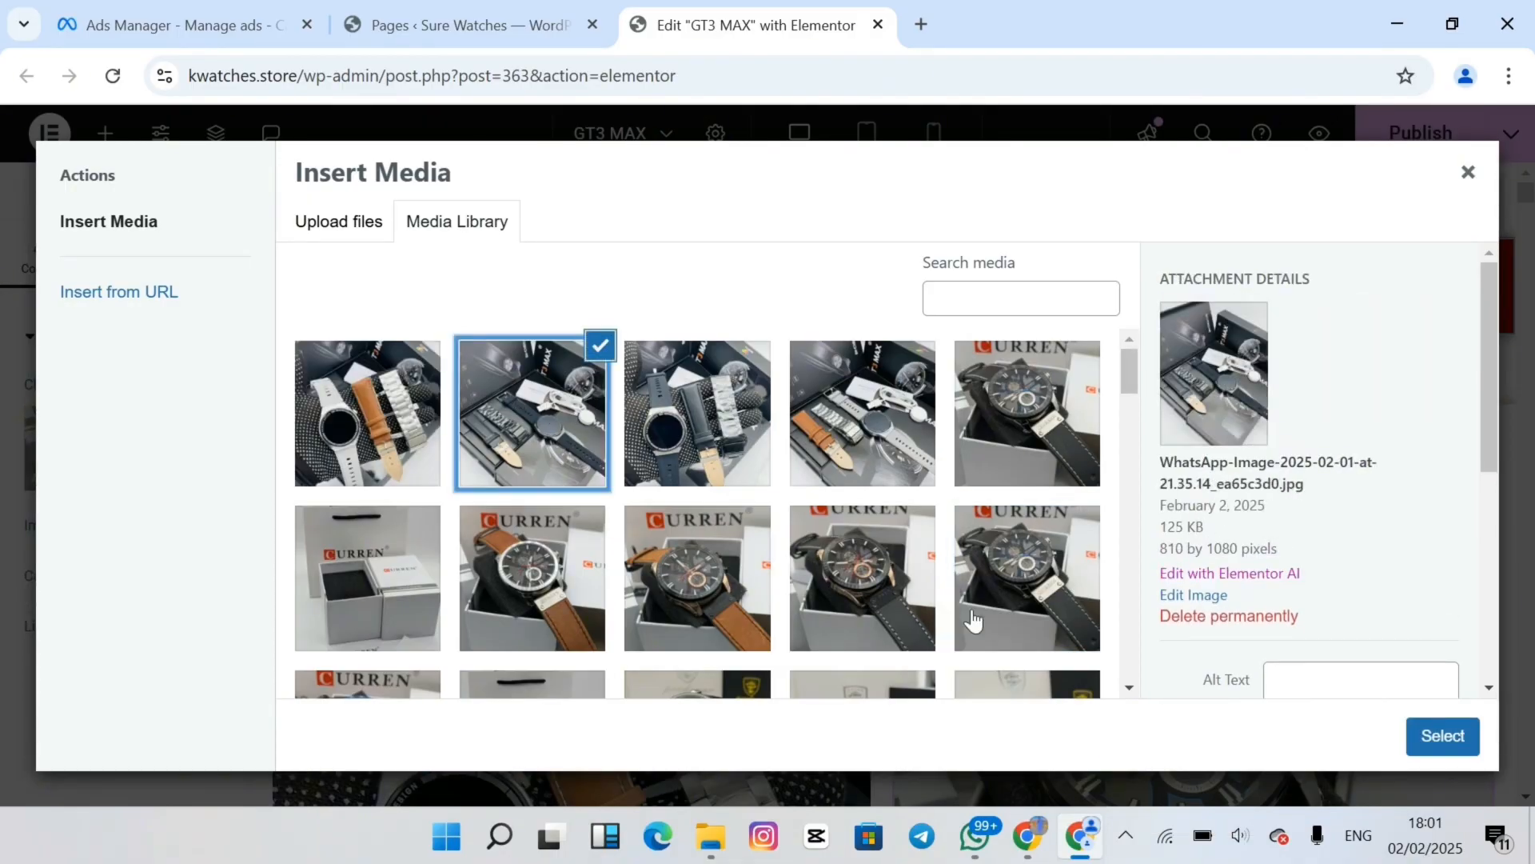
pyautogui.click(1444, 735)
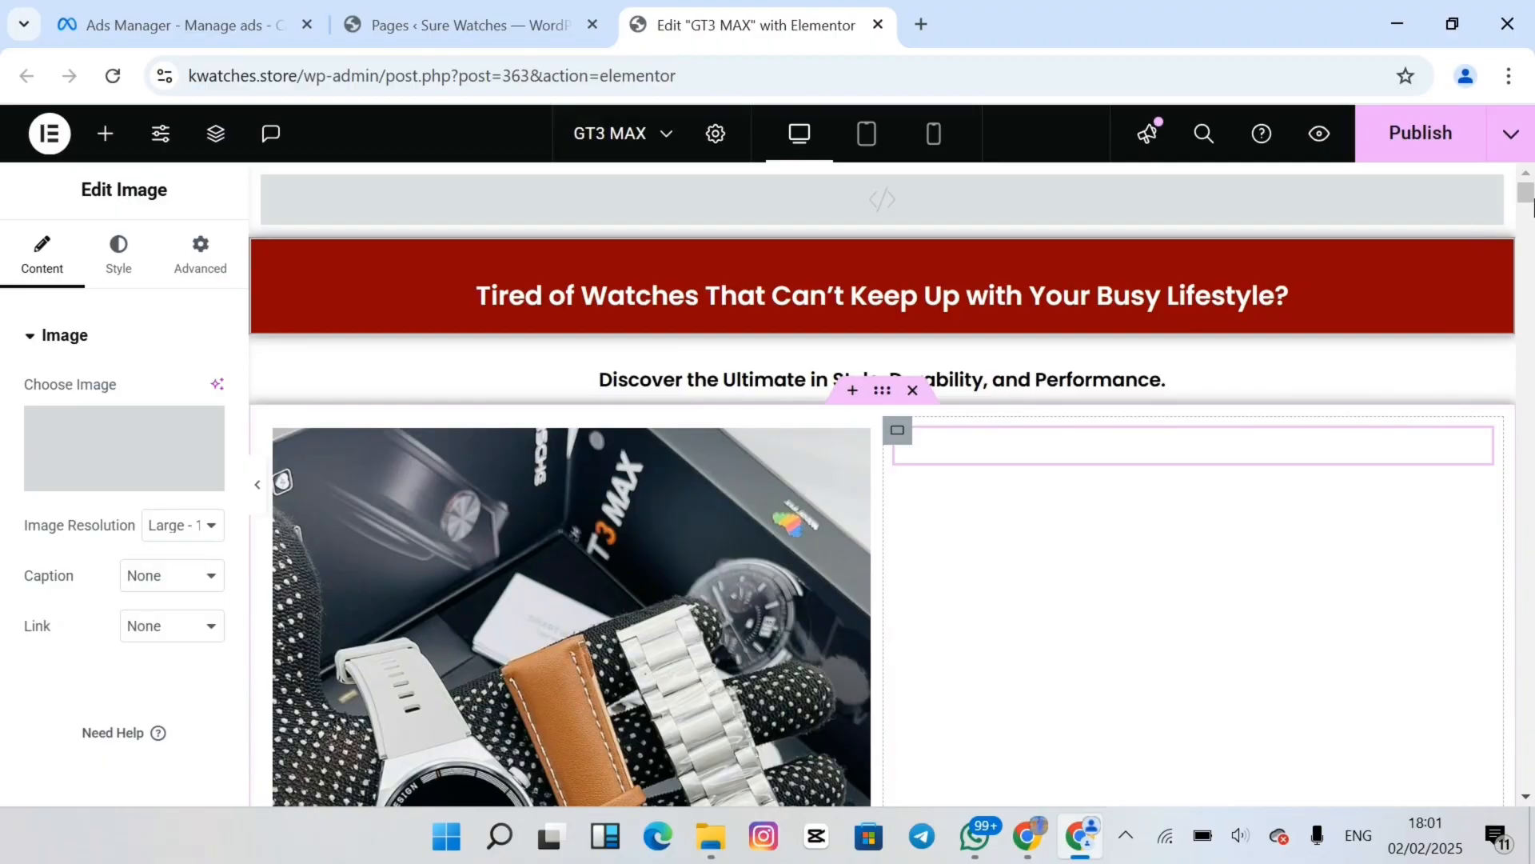
# Open the gallery of the Curren image carousel further down the page and remove all its existing images
pyautogui.moveTo(1529, 198)
pyautogui.mouseDown()
pyautogui.moveTo(1533, 315)
pyautogui.moveTo(1531, 295)
pyautogui.mouseUp()
pyautogui.click(1465, 510)
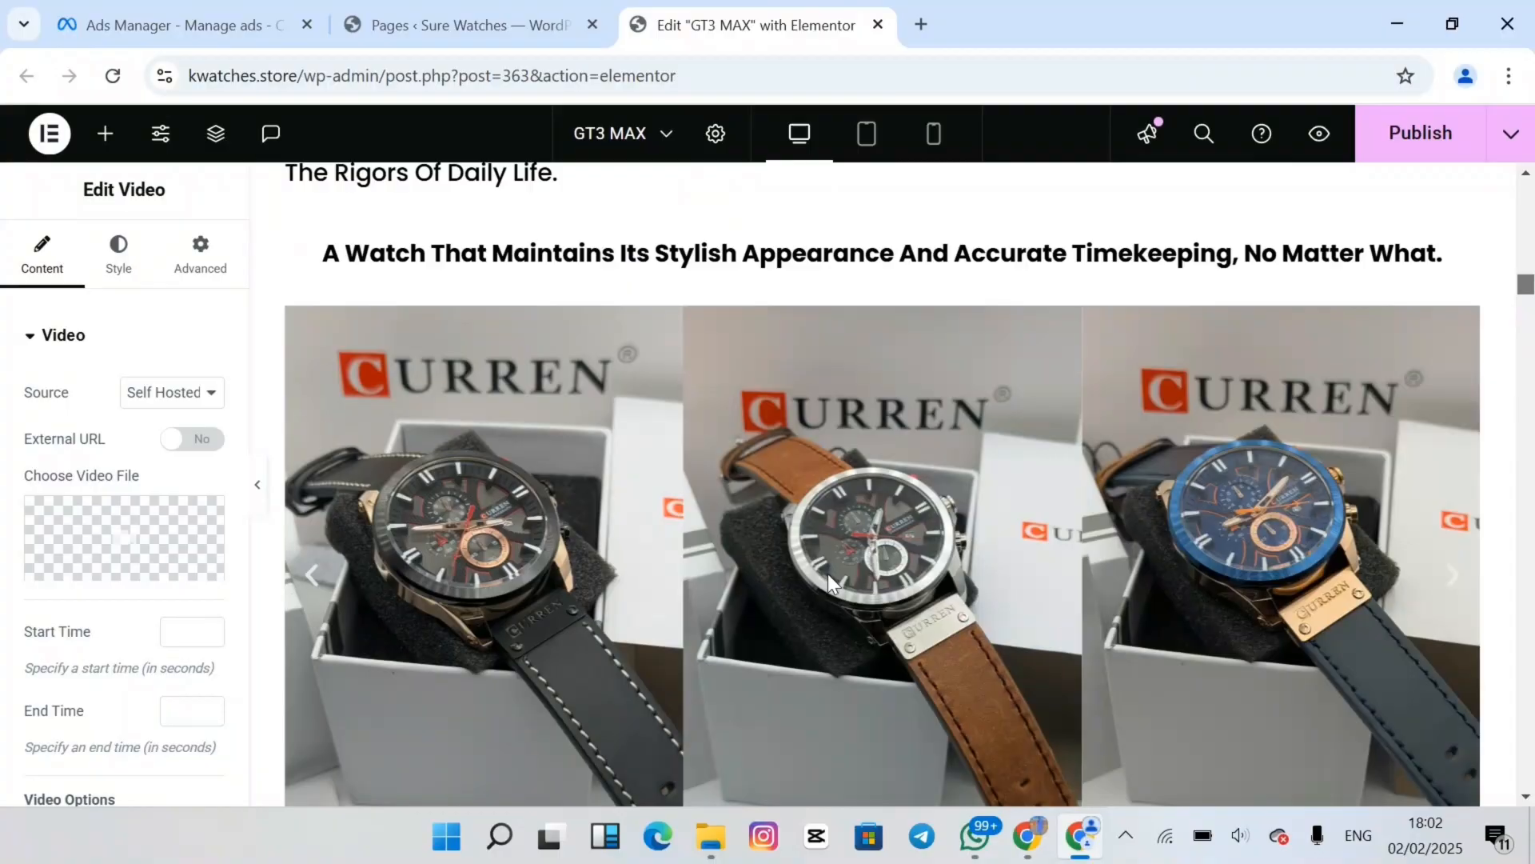
pyautogui.click(136, 541)
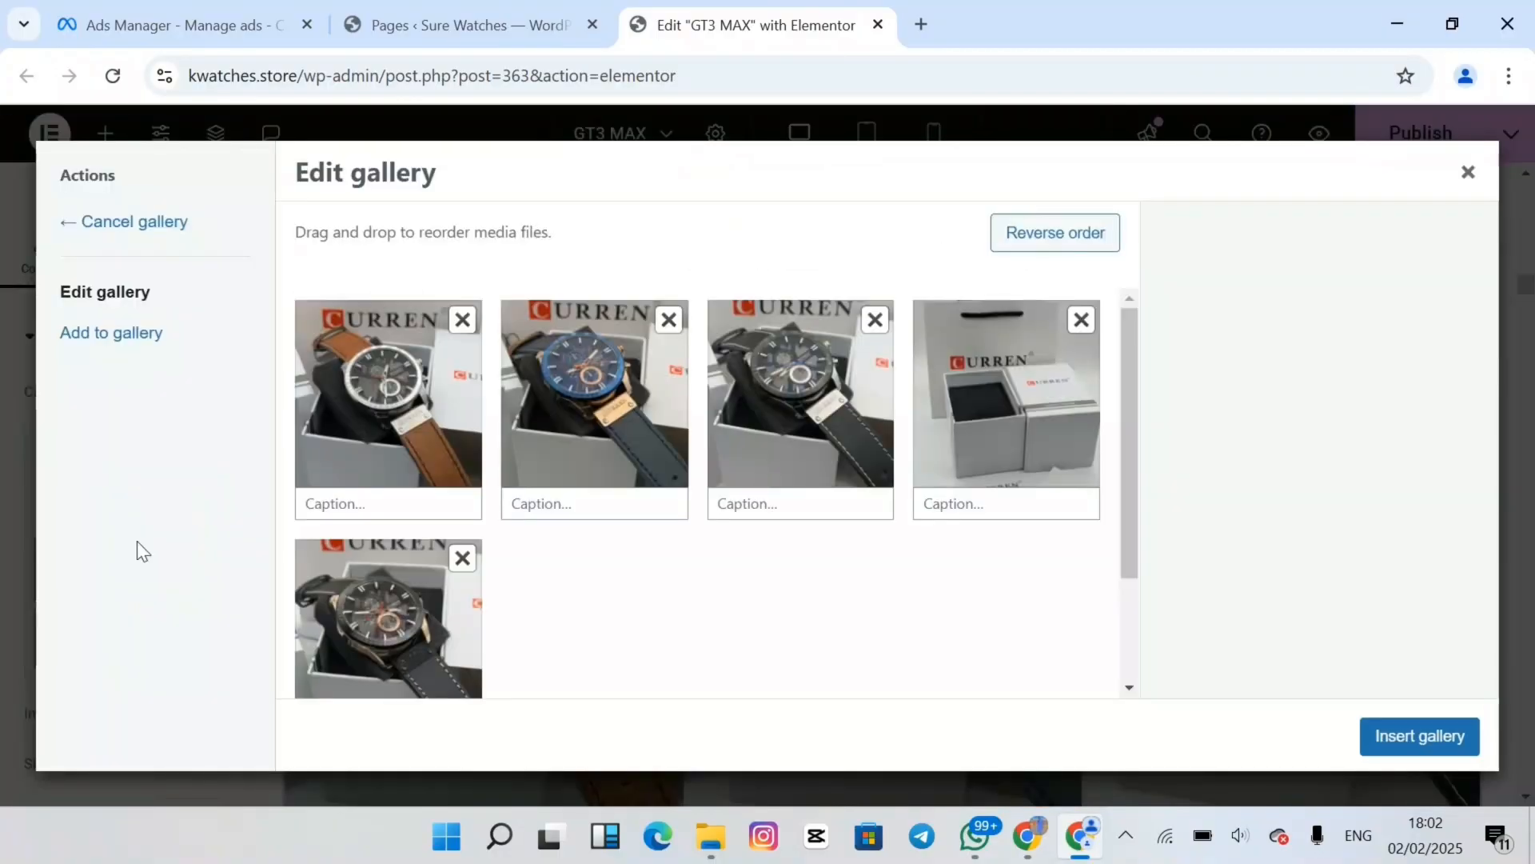
pyautogui.click(462, 319)
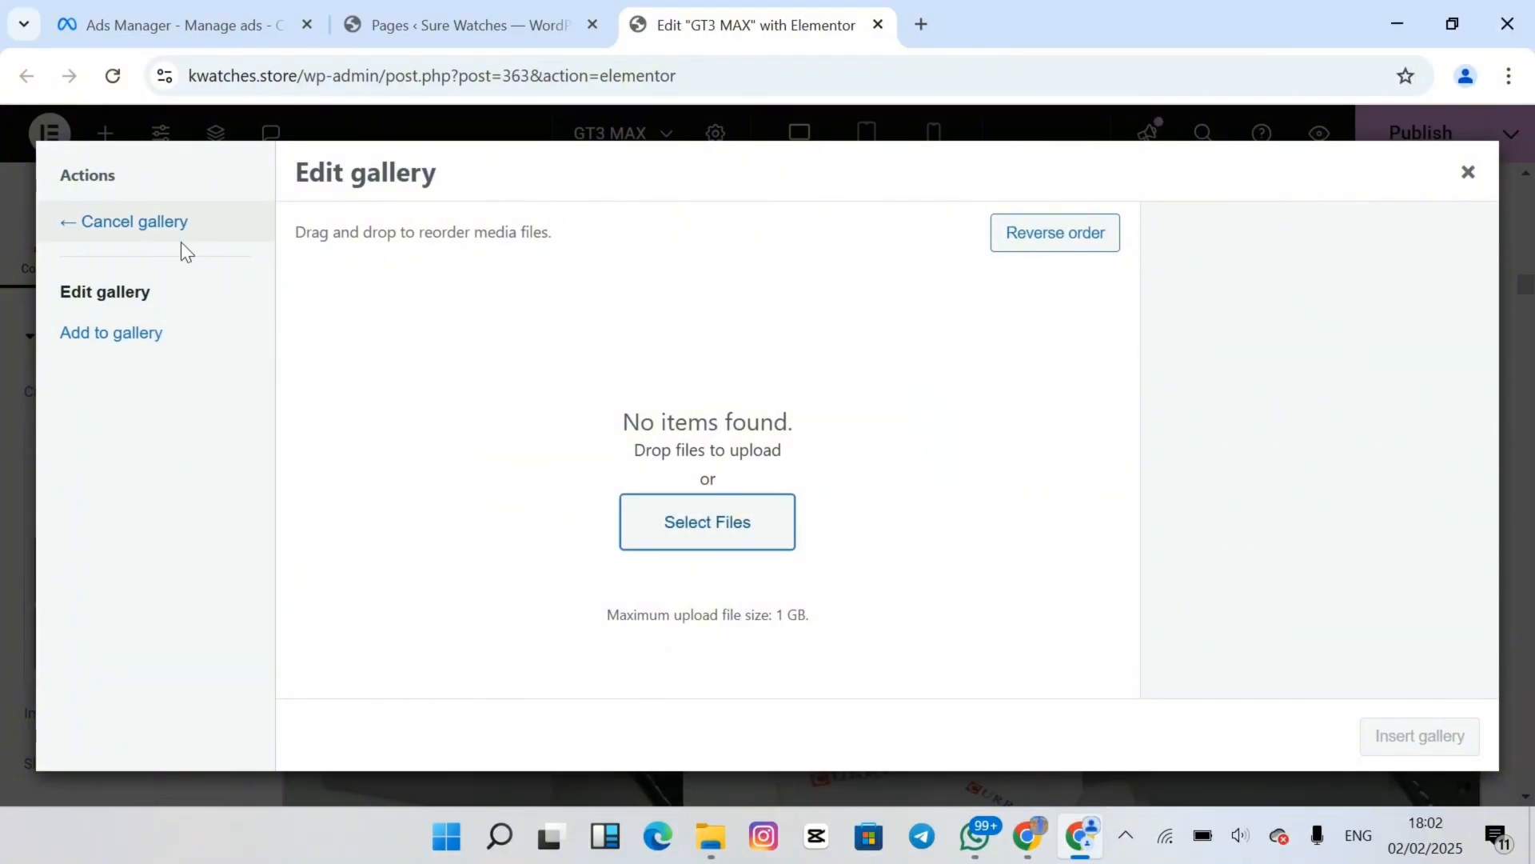
# Add the four uploaded GT3 MAX photos to the carousel's gallery and insert it
pyautogui.click(168, 334)
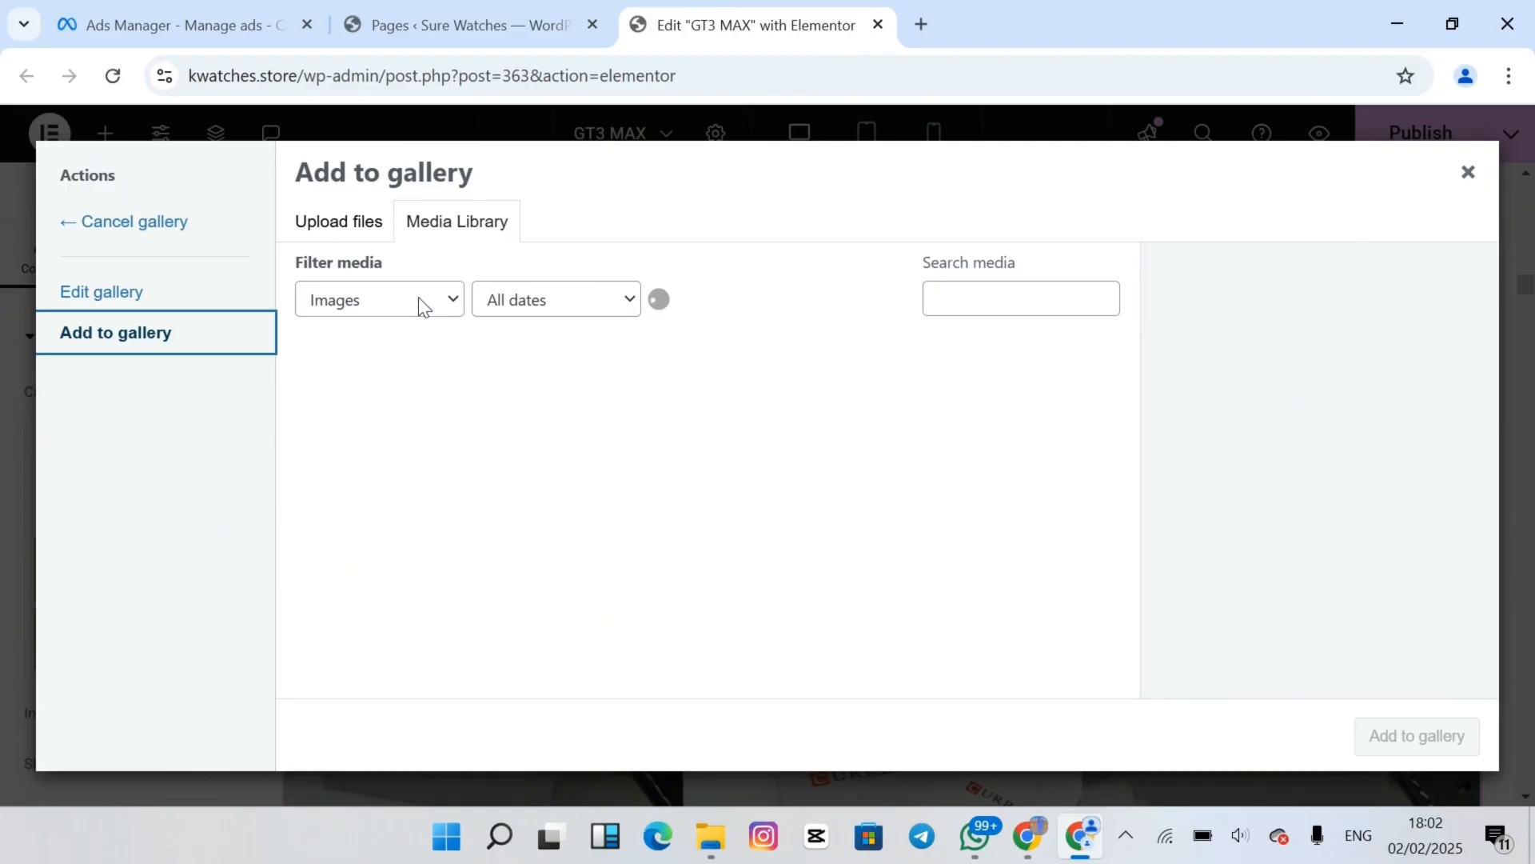
pyautogui.click(398, 390)
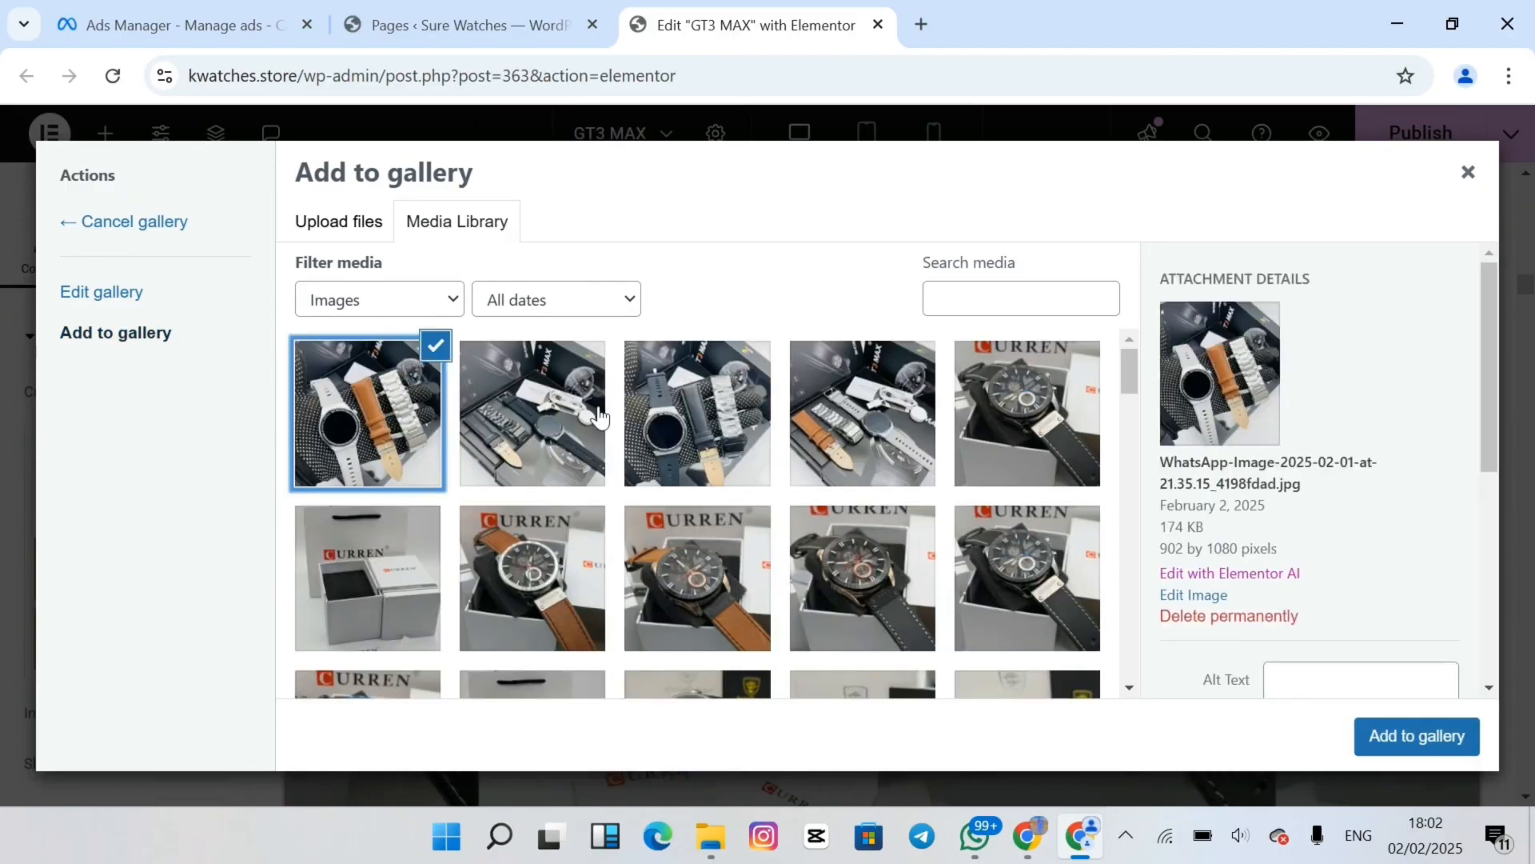
pyautogui.click(531, 412)
pyautogui.click(697, 412)
pyautogui.click(862, 412)
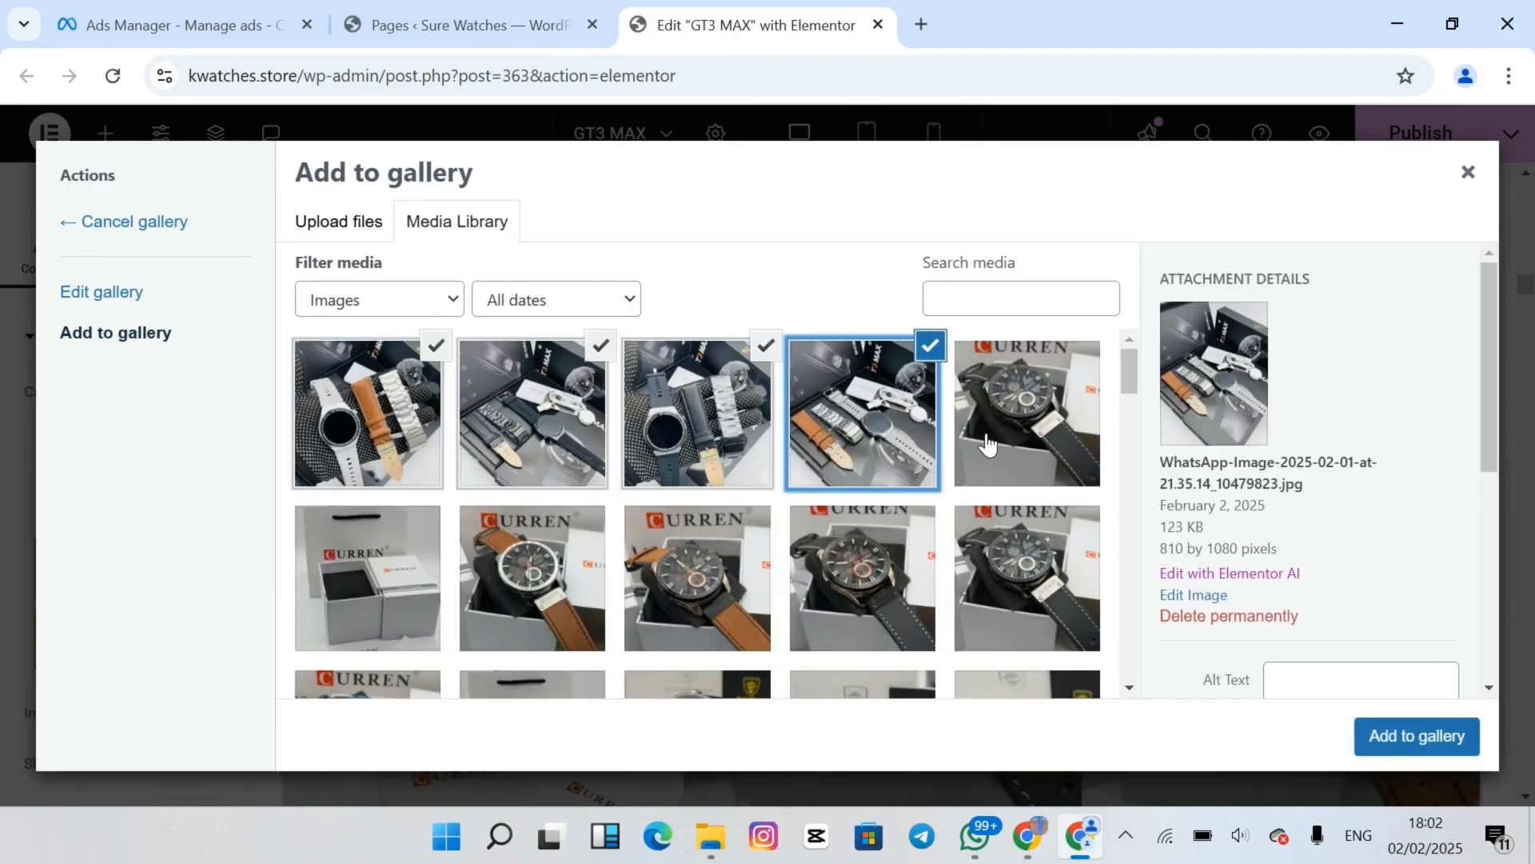
pyautogui.click(1417, 742)
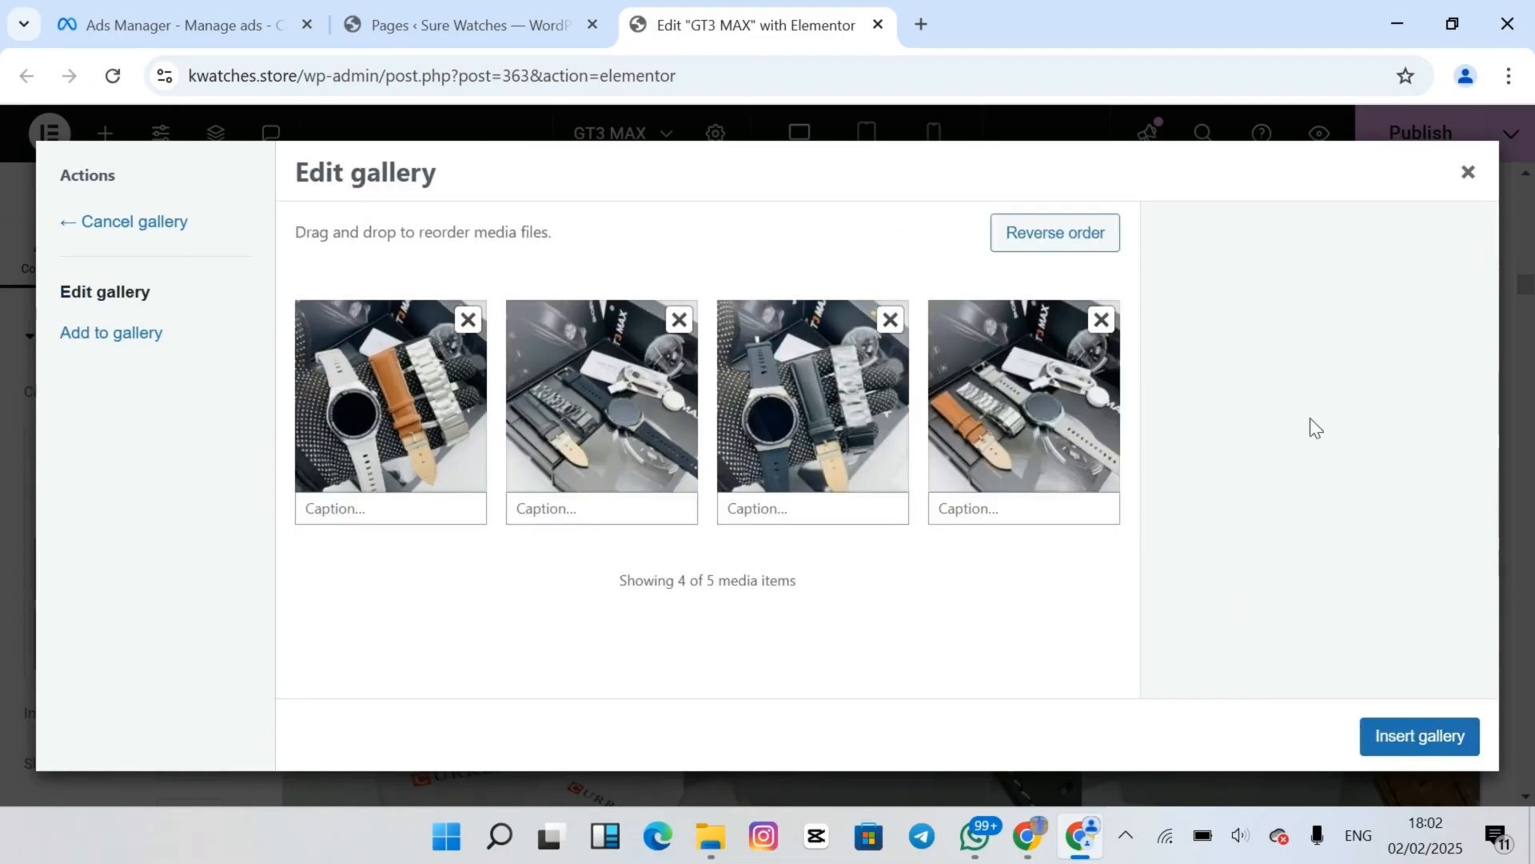
pyautogui.click(1390, 727)
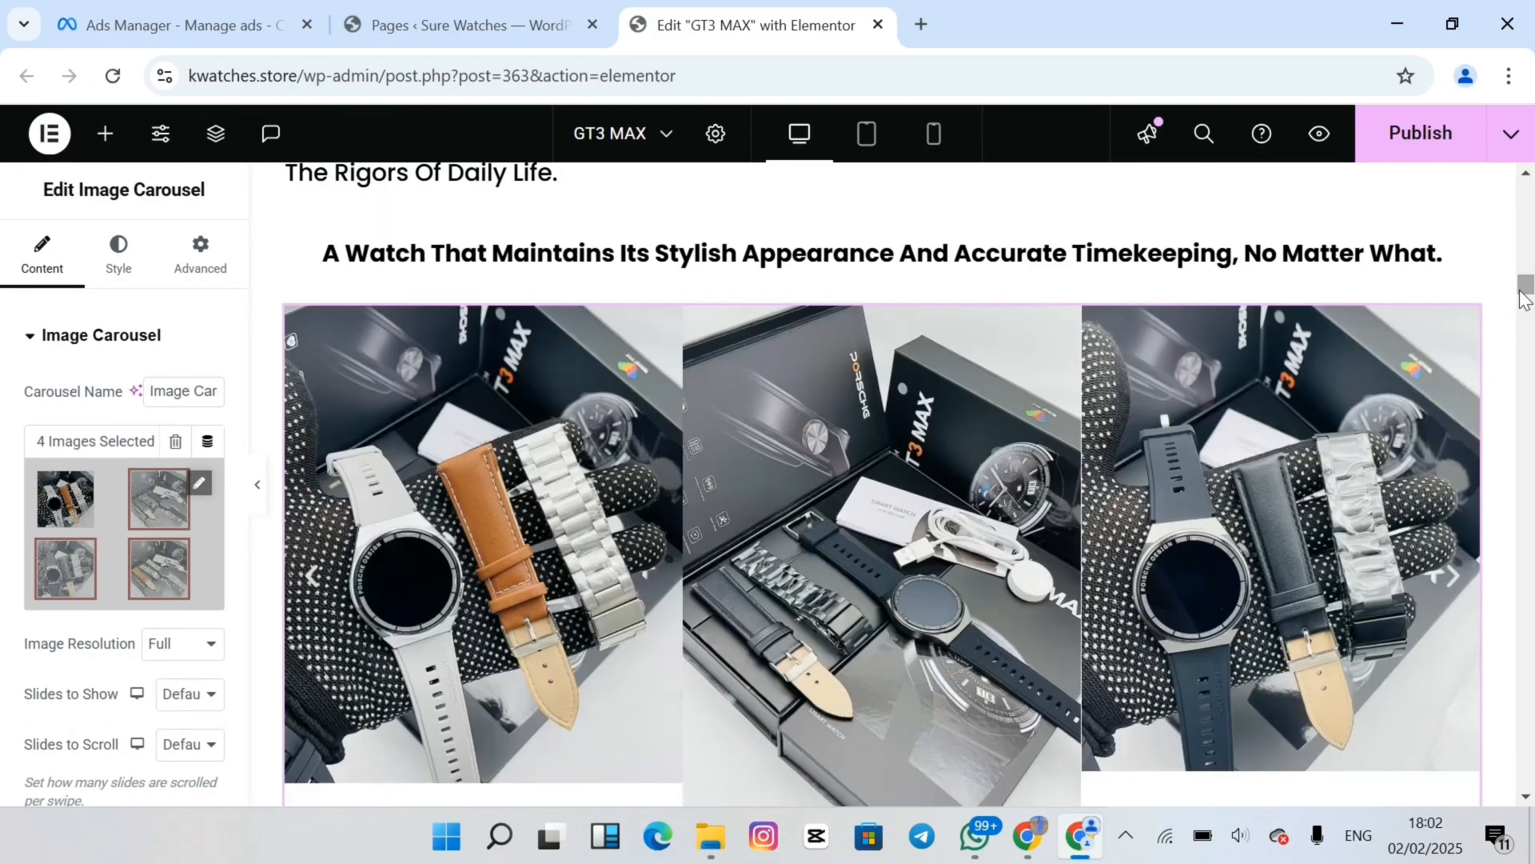
# Replace the image beside the "Designed for the modern man" text with the GT3 MAX photo ending in d761faf4
pyautogui.moveTo(1523, 299); pyautogui.dragTo(1531, 329)
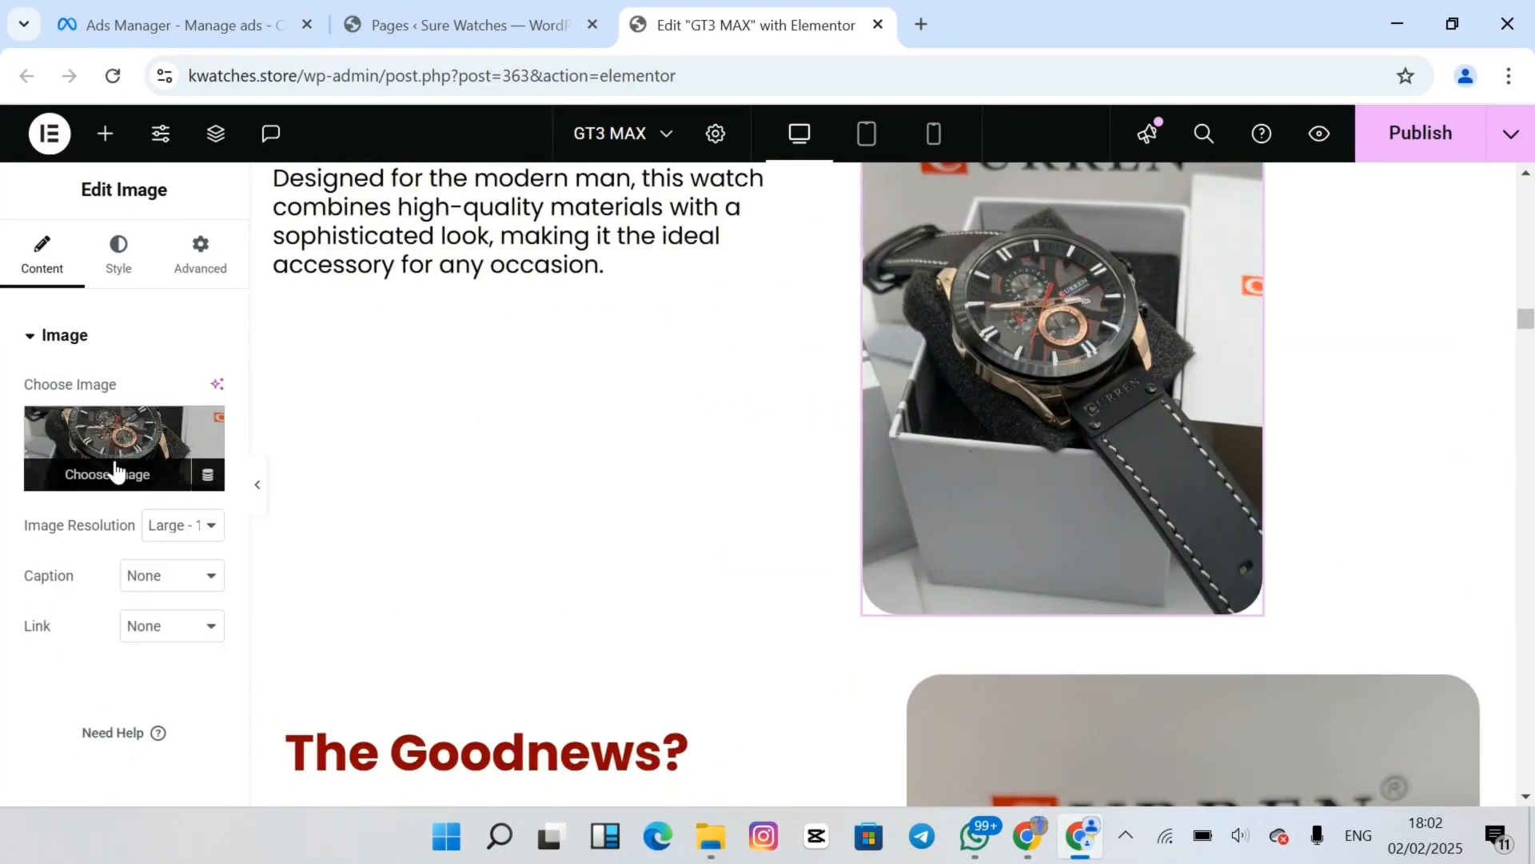
pyautogui.click(114, 465)
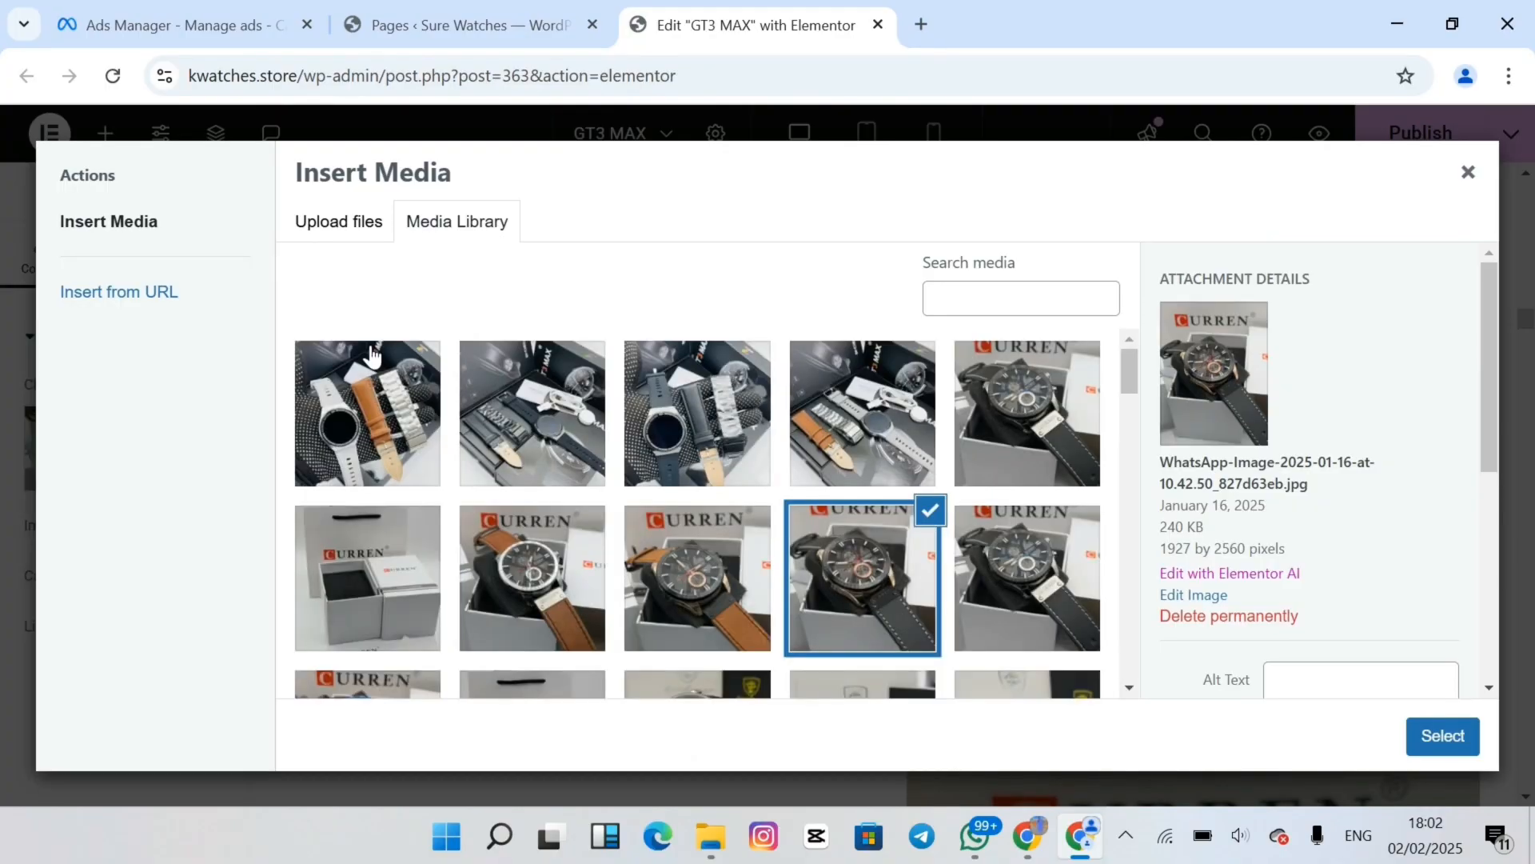
pyautogui.click(806, 444)
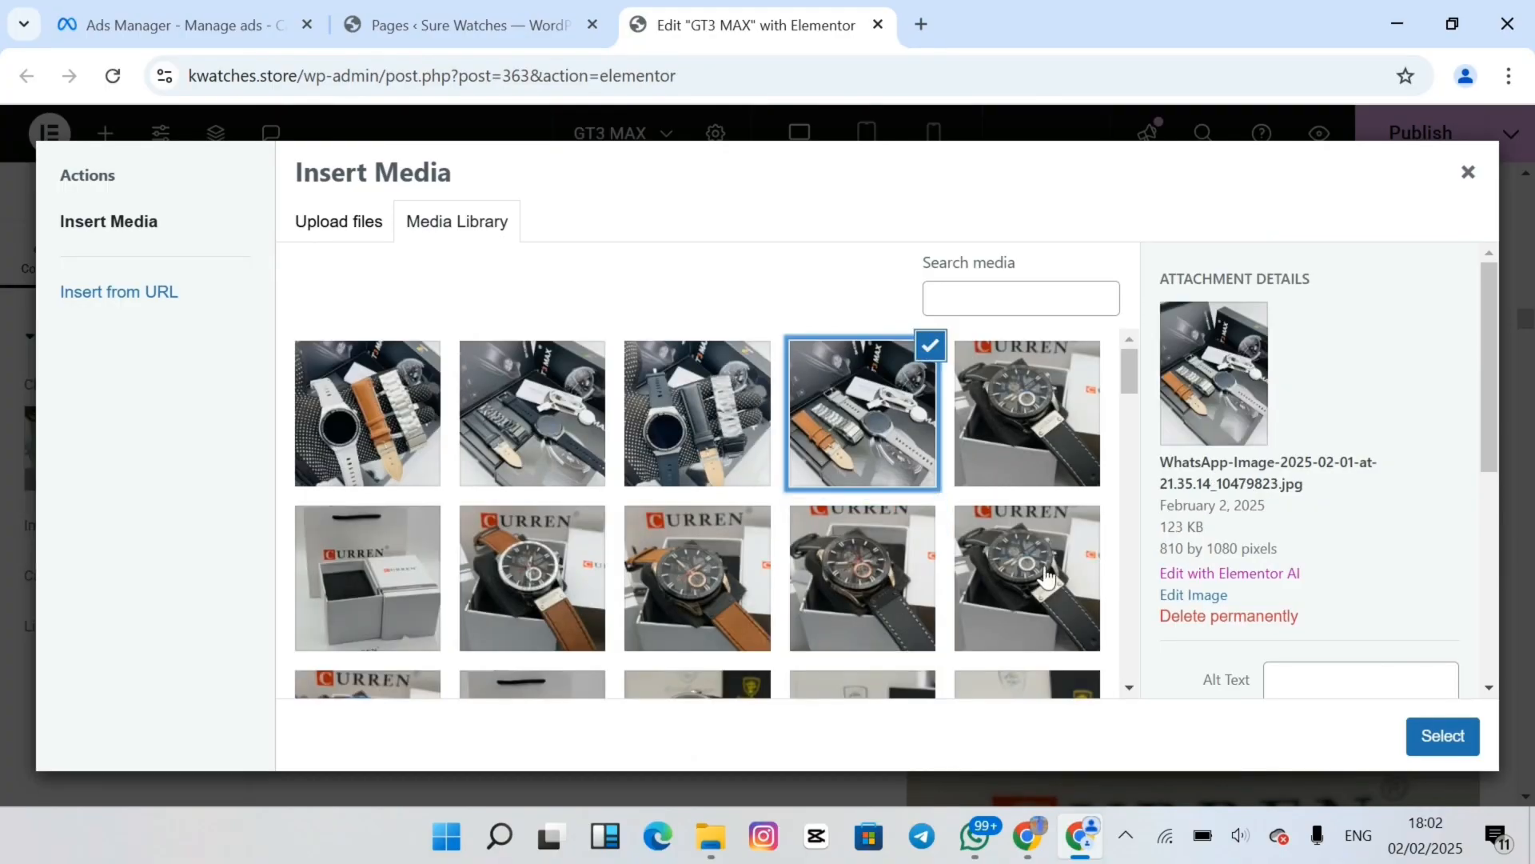
pyautogui.click(707, 418)
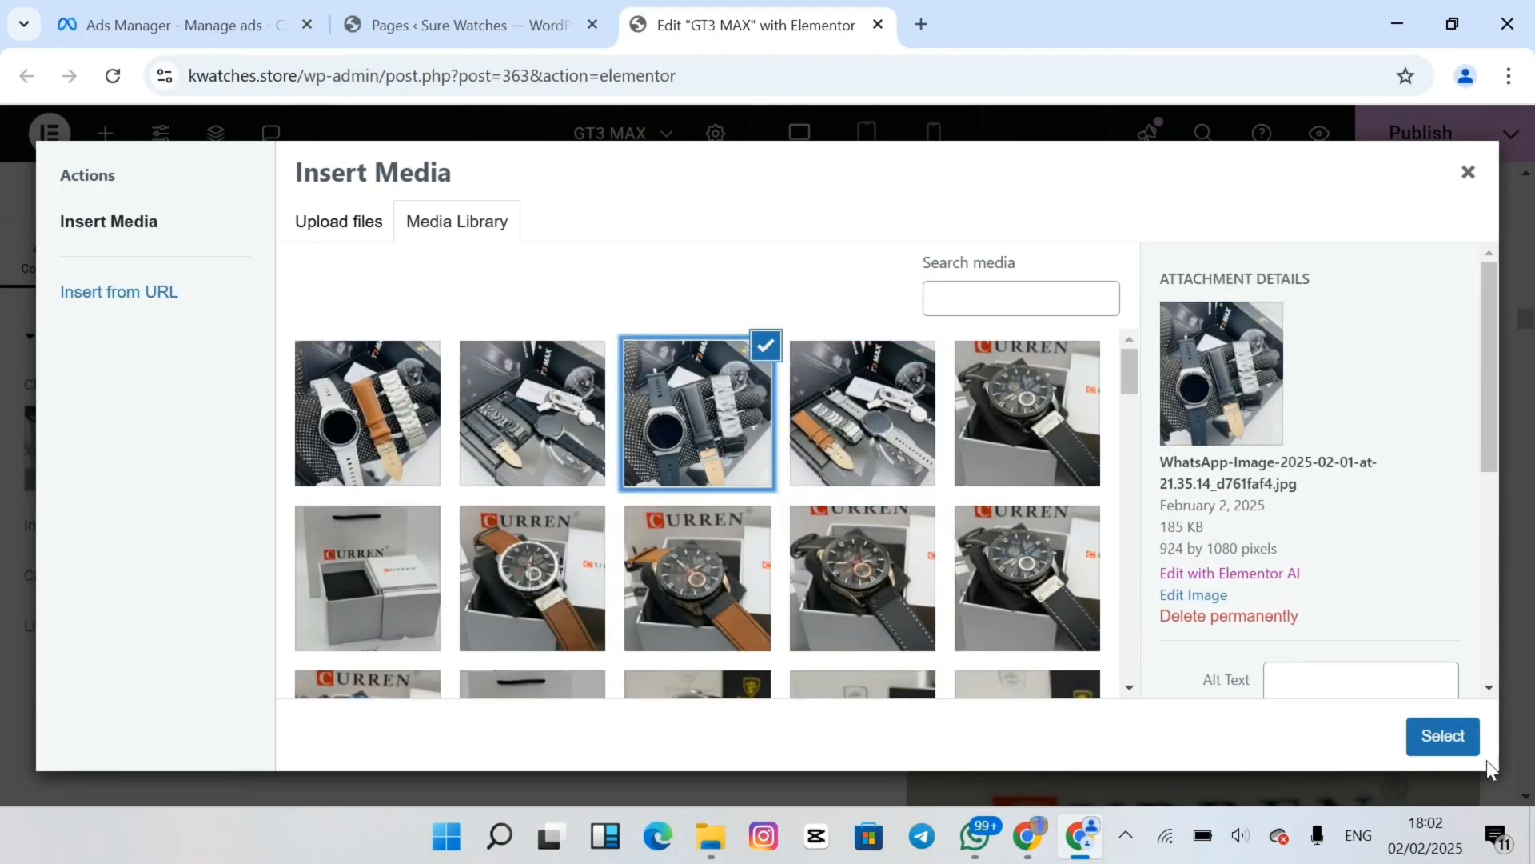
pyautogui.click(1443, 737)
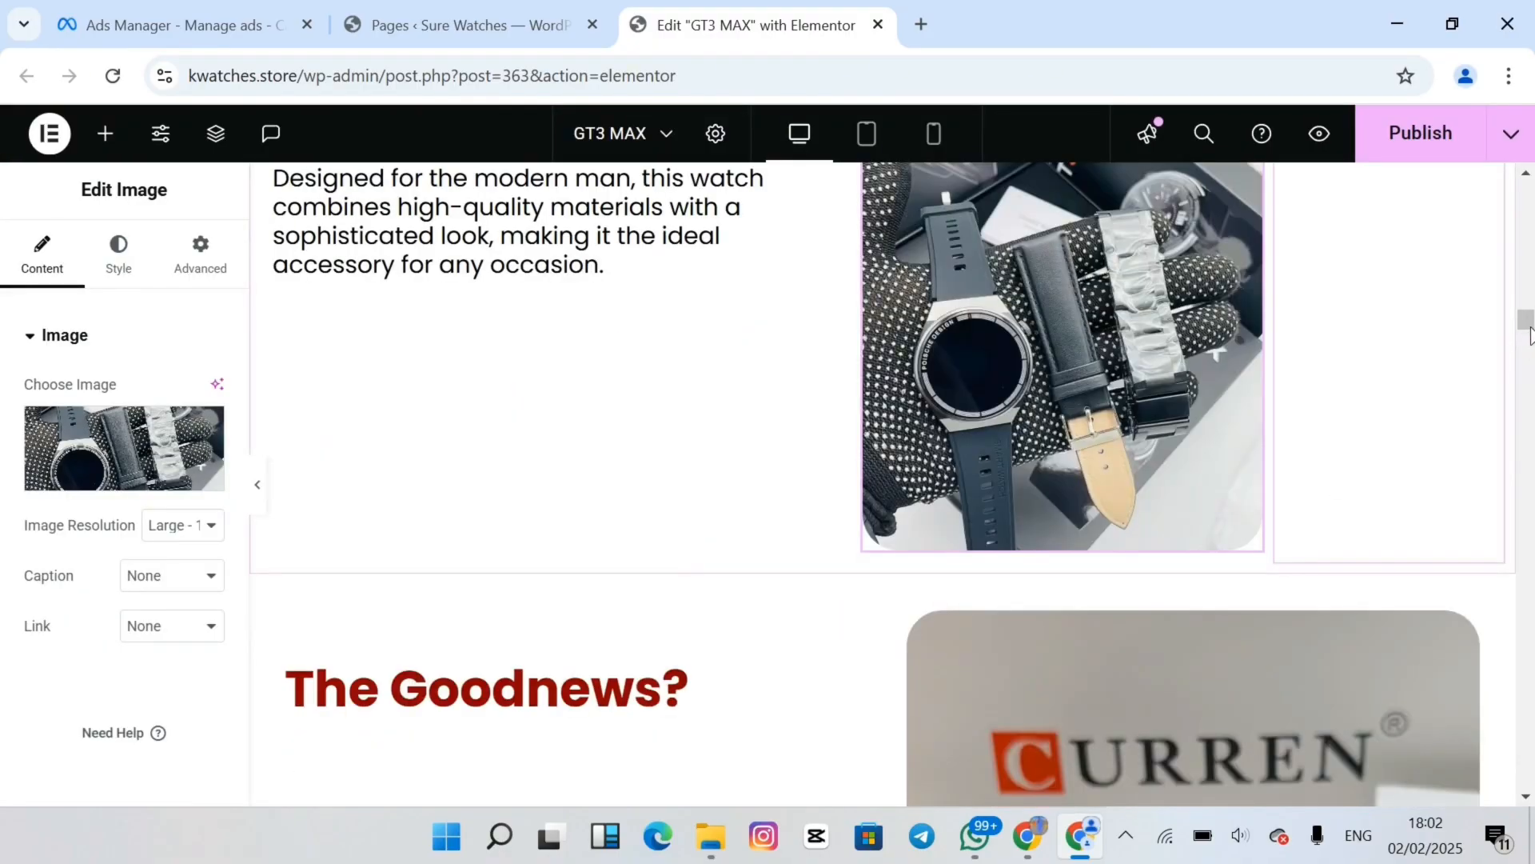
# Replace the Curren image in "The Goodnews?" section with the GT3 MAX photo ending in 10479823
pyautogui.scroll(-6, 1273, 529)
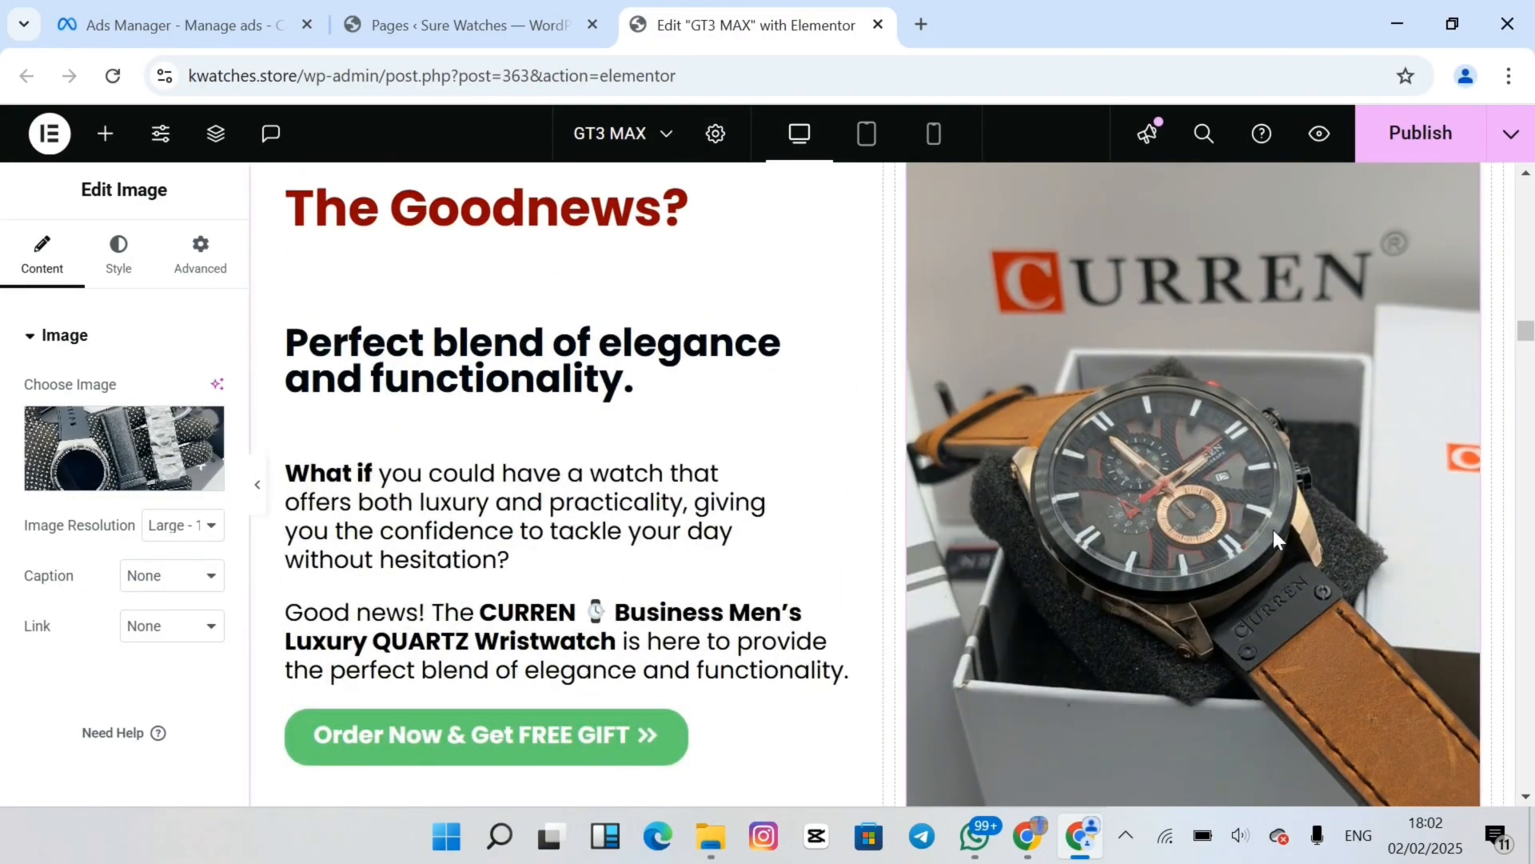
pyautogui.click(109, 454)
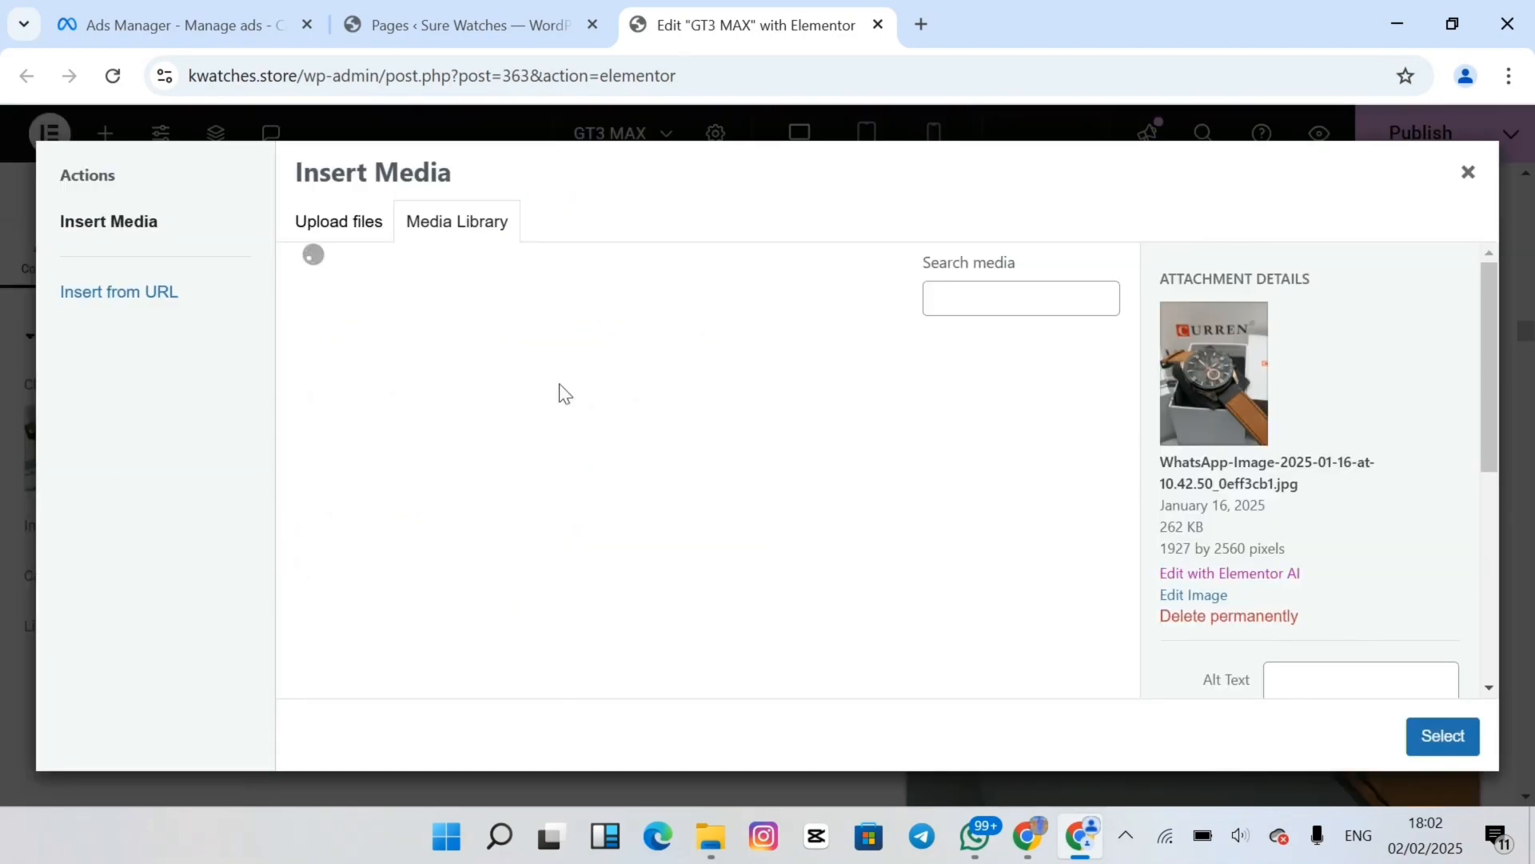
pyautogui.click(841, 414)
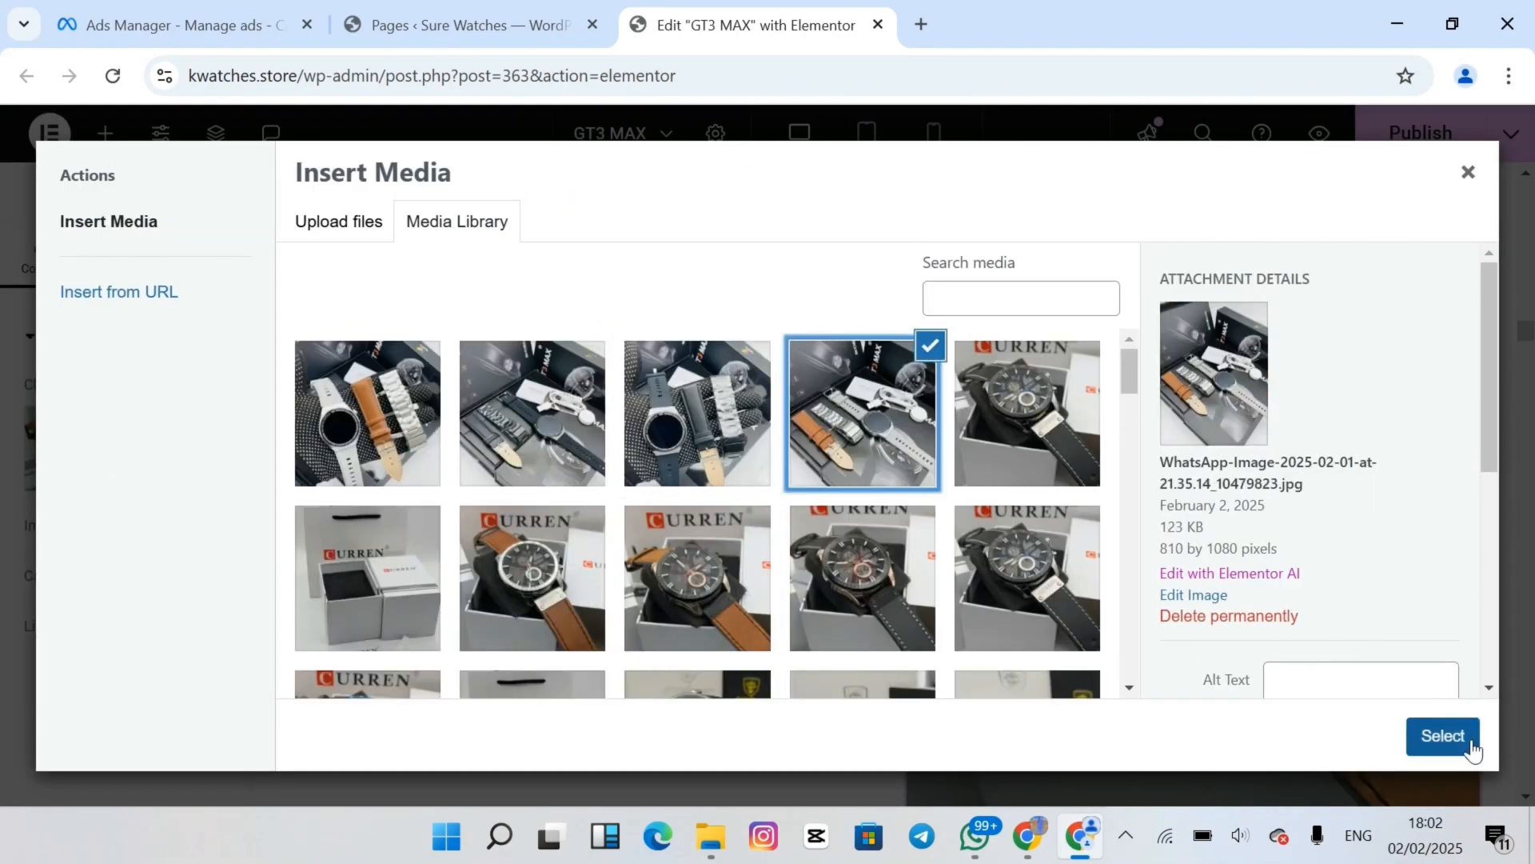
pyautogui.click(1443, 736)
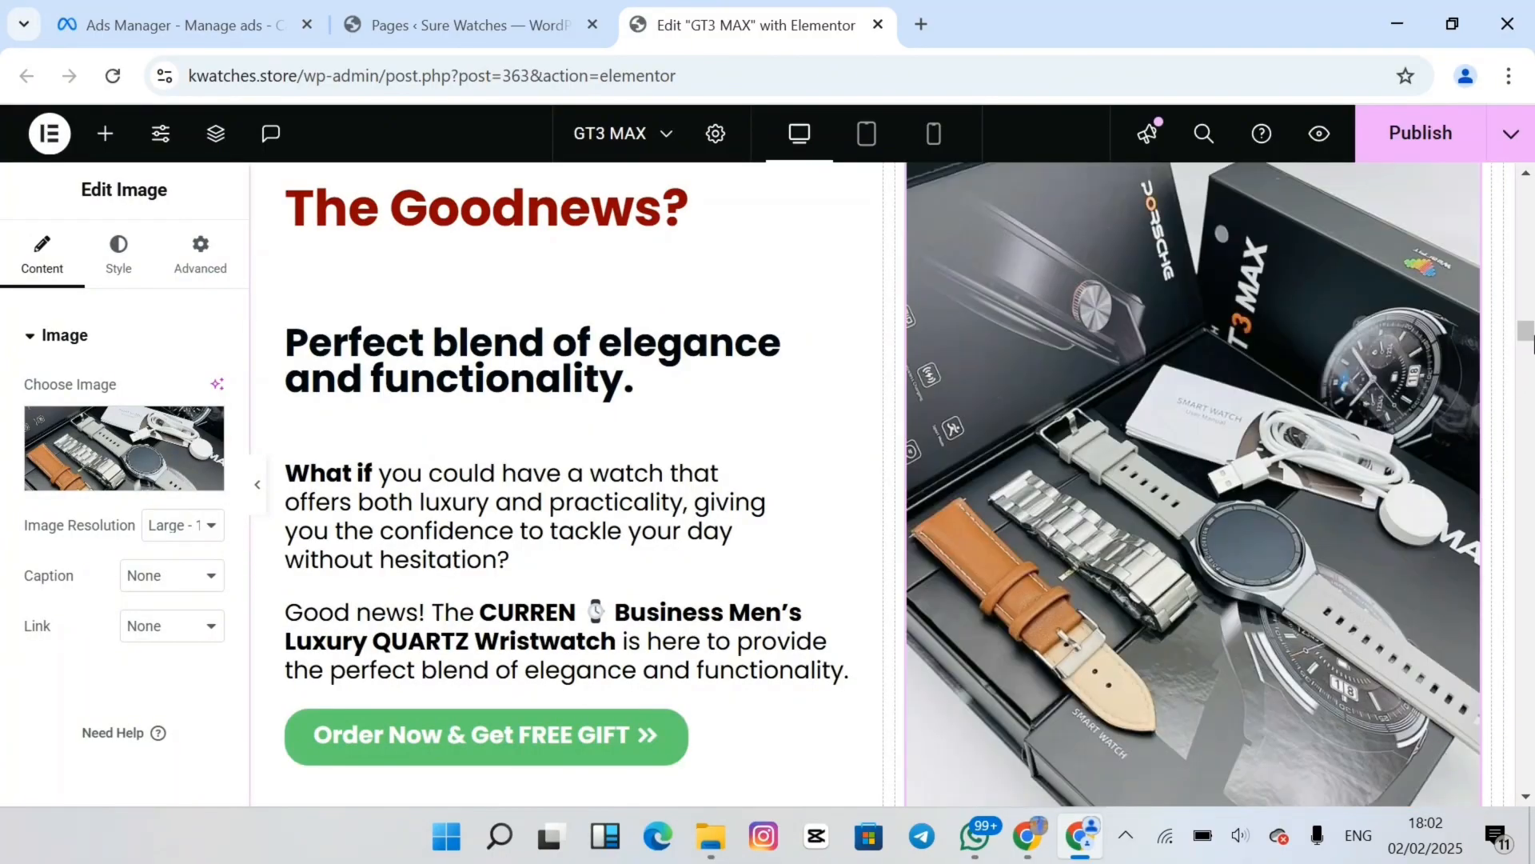
# Replace the watch image between the two feature columns with the GT3 MAX photo ending in d761faf4
pyautogui.scroll(-20, 1530, 340)
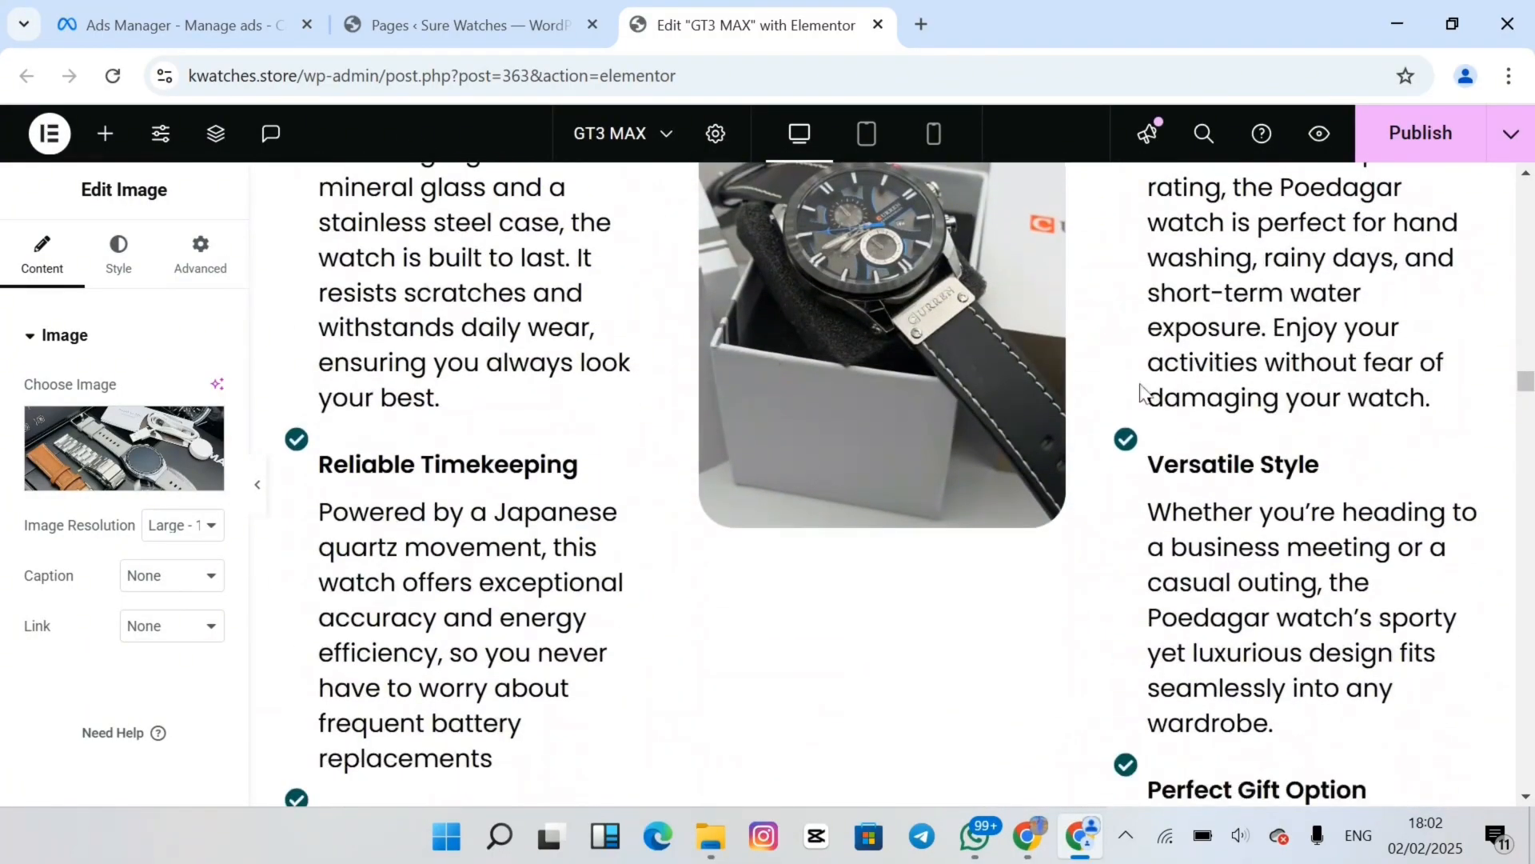
pyautogui.click(934, 336)
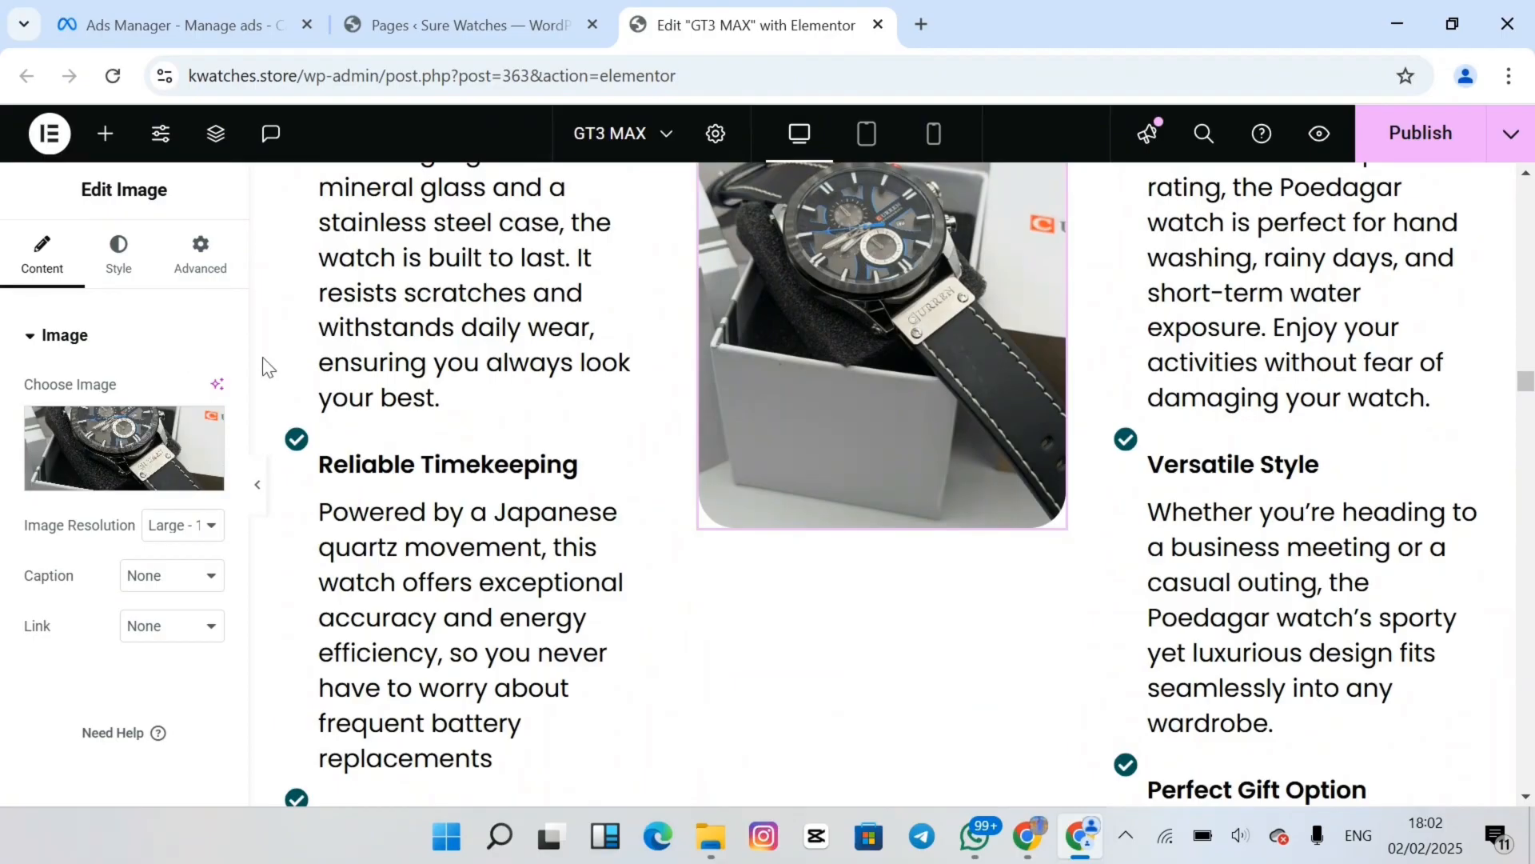
pyautogui.click(162, 446)
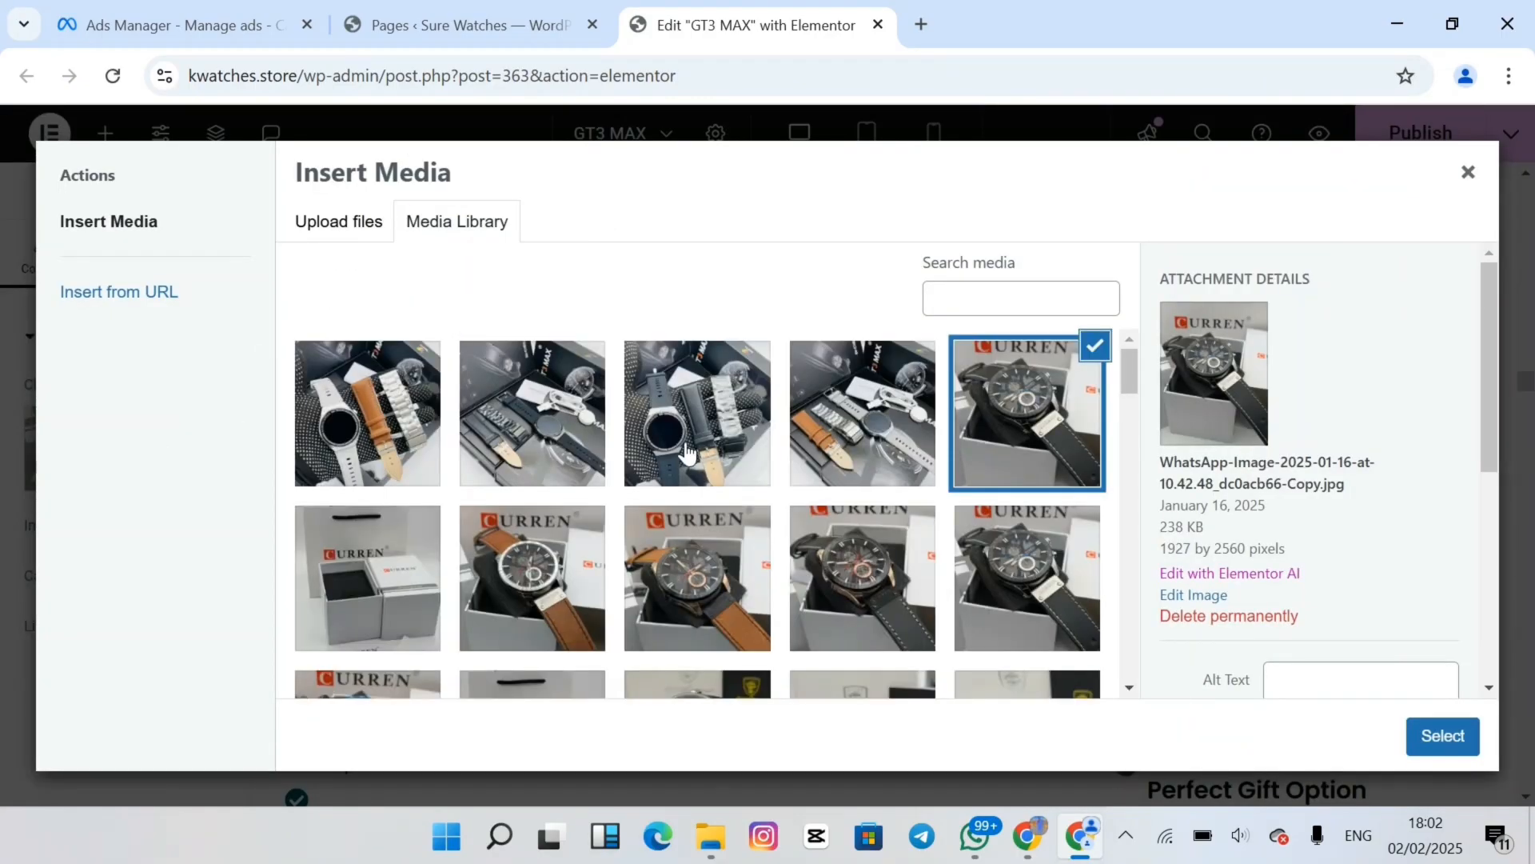
pyautogui.click(681, 448)
pyautogui.click(1439, 736)
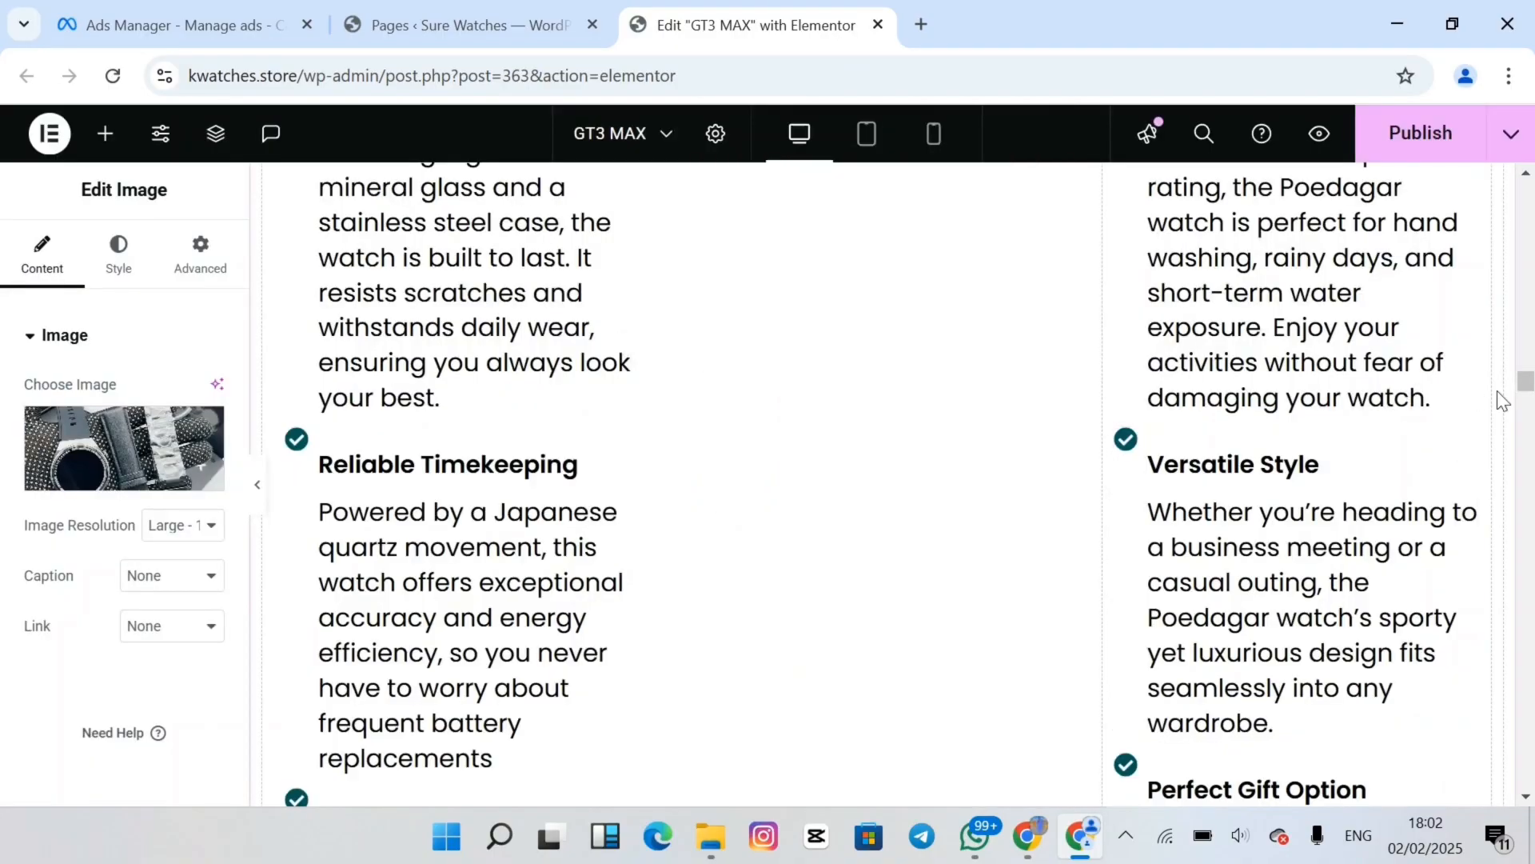
# Delete the "Interested in other Products ?" heading section and the Poedagar watch carousel below it
pyautogui.scroll(-2, 1519, 396)
pyautogui.moveTo(1531, 397); pyautogui.dragTo(1484, 630)
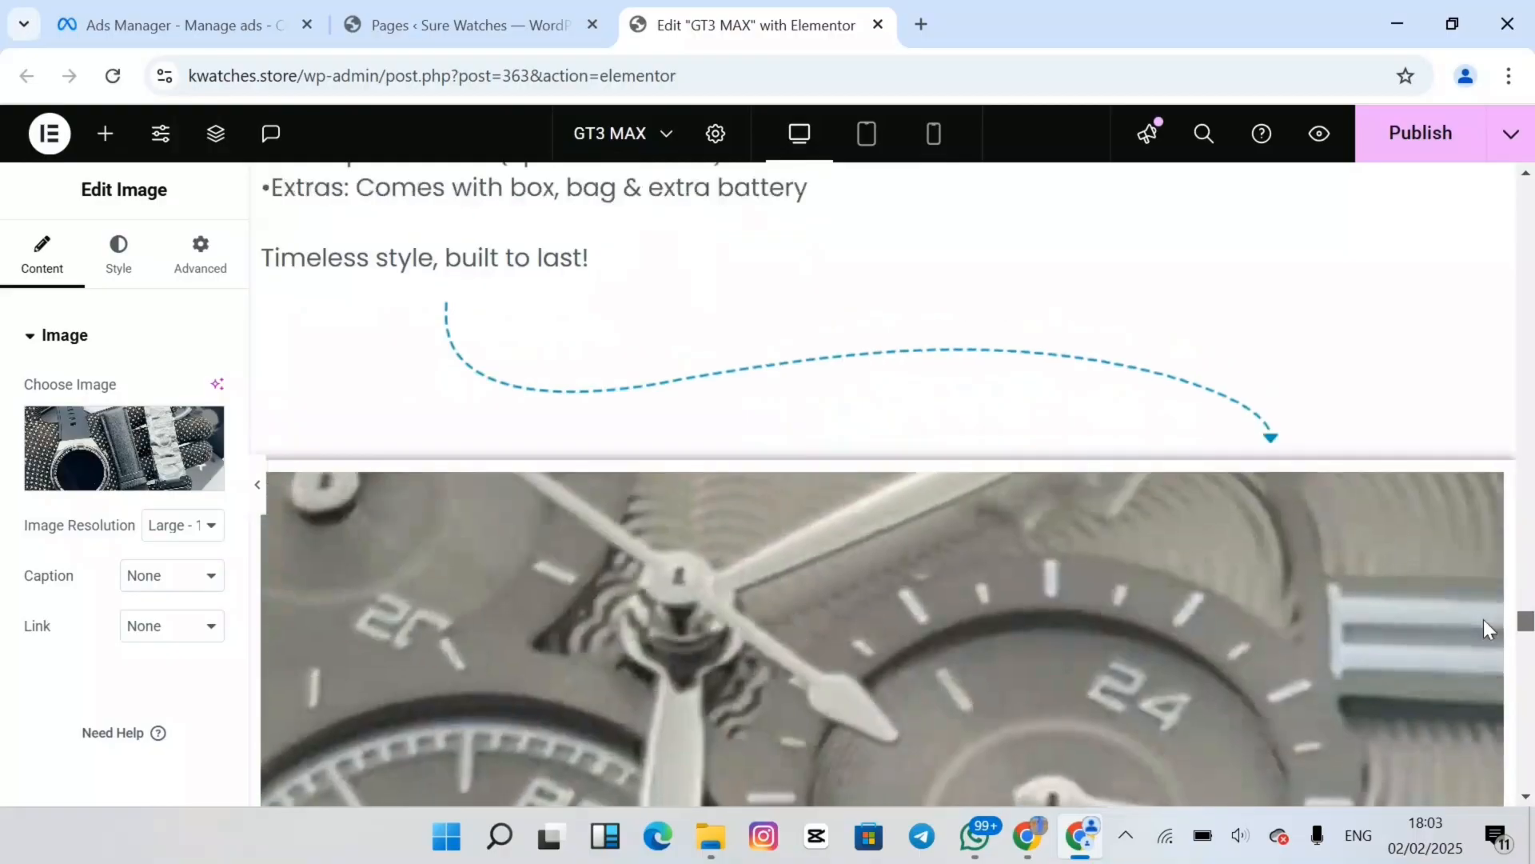
pyautogui.scroll(-10, 1484, 619)
pyautogui.scroll(-5, 1483, 583)
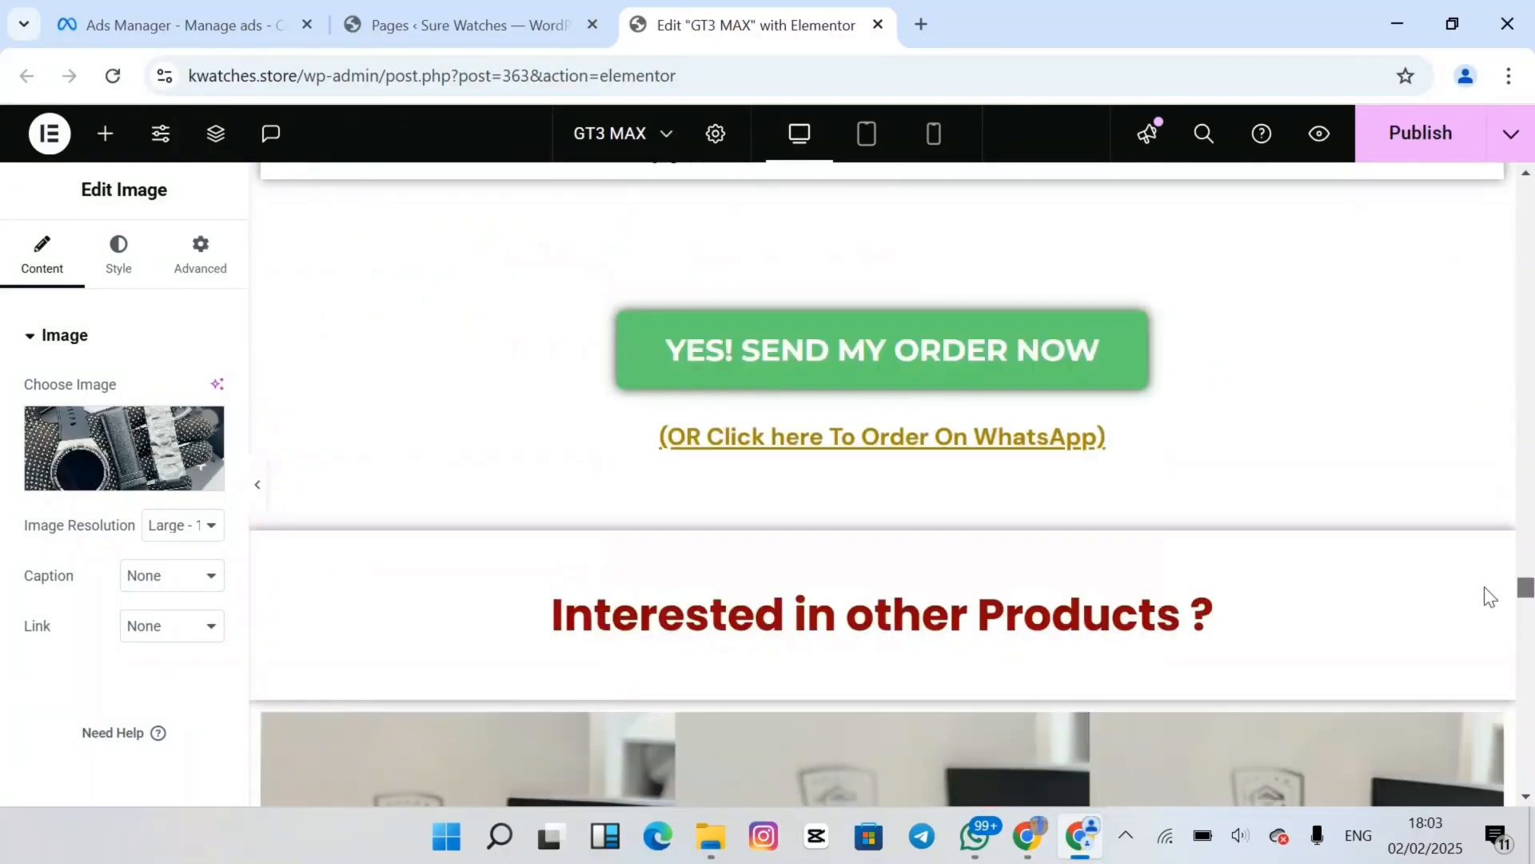
pyautogui.scroll(4, 1485, 590)
pyautogui.scroll(1, 1485, 588)
pyautogui.moveTo(822, 542)
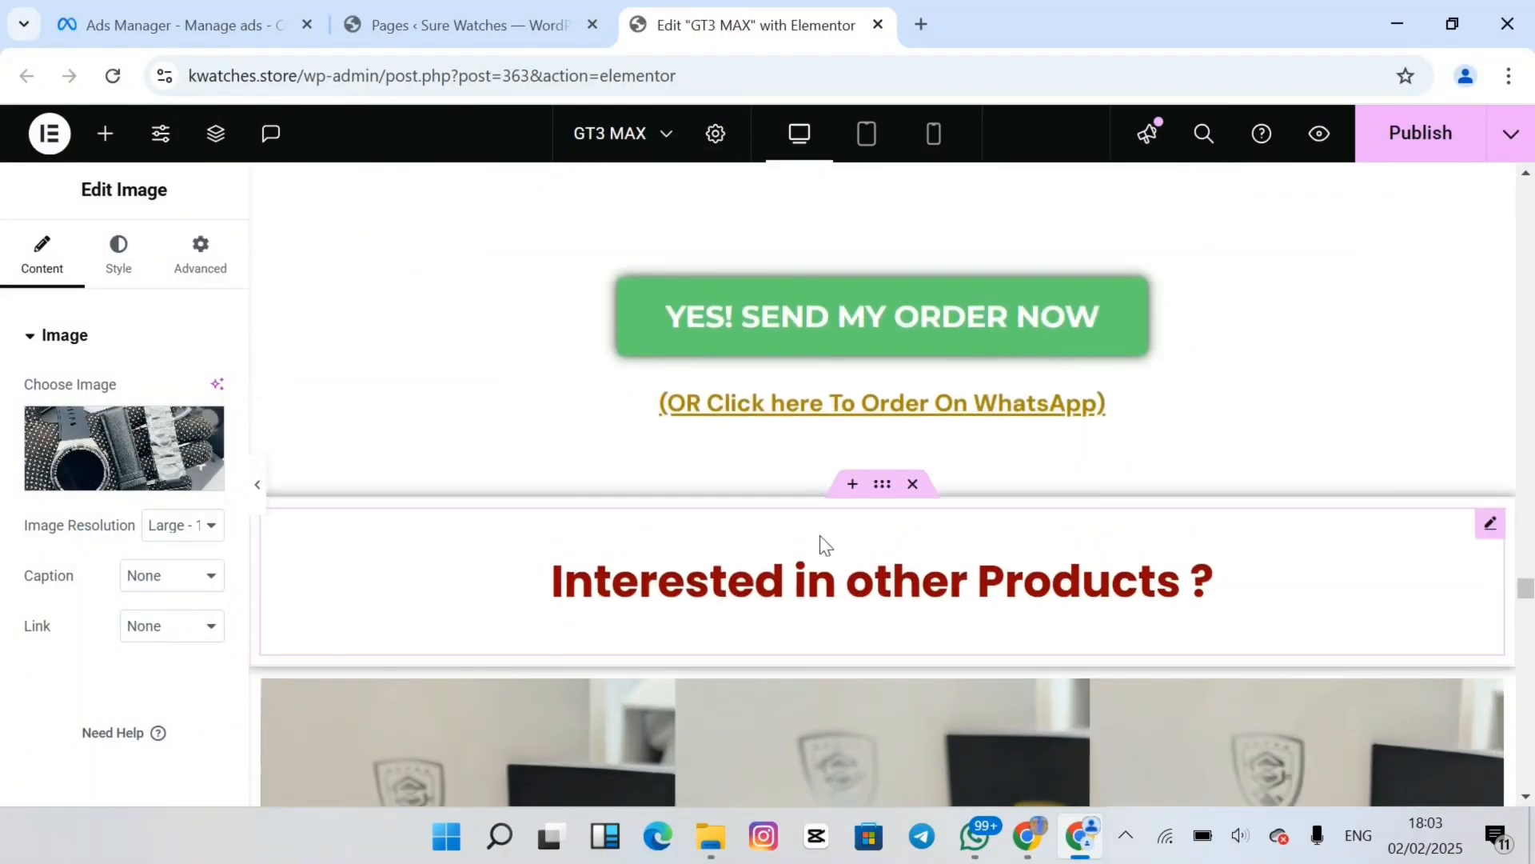
pyautogui.click(914, 486)
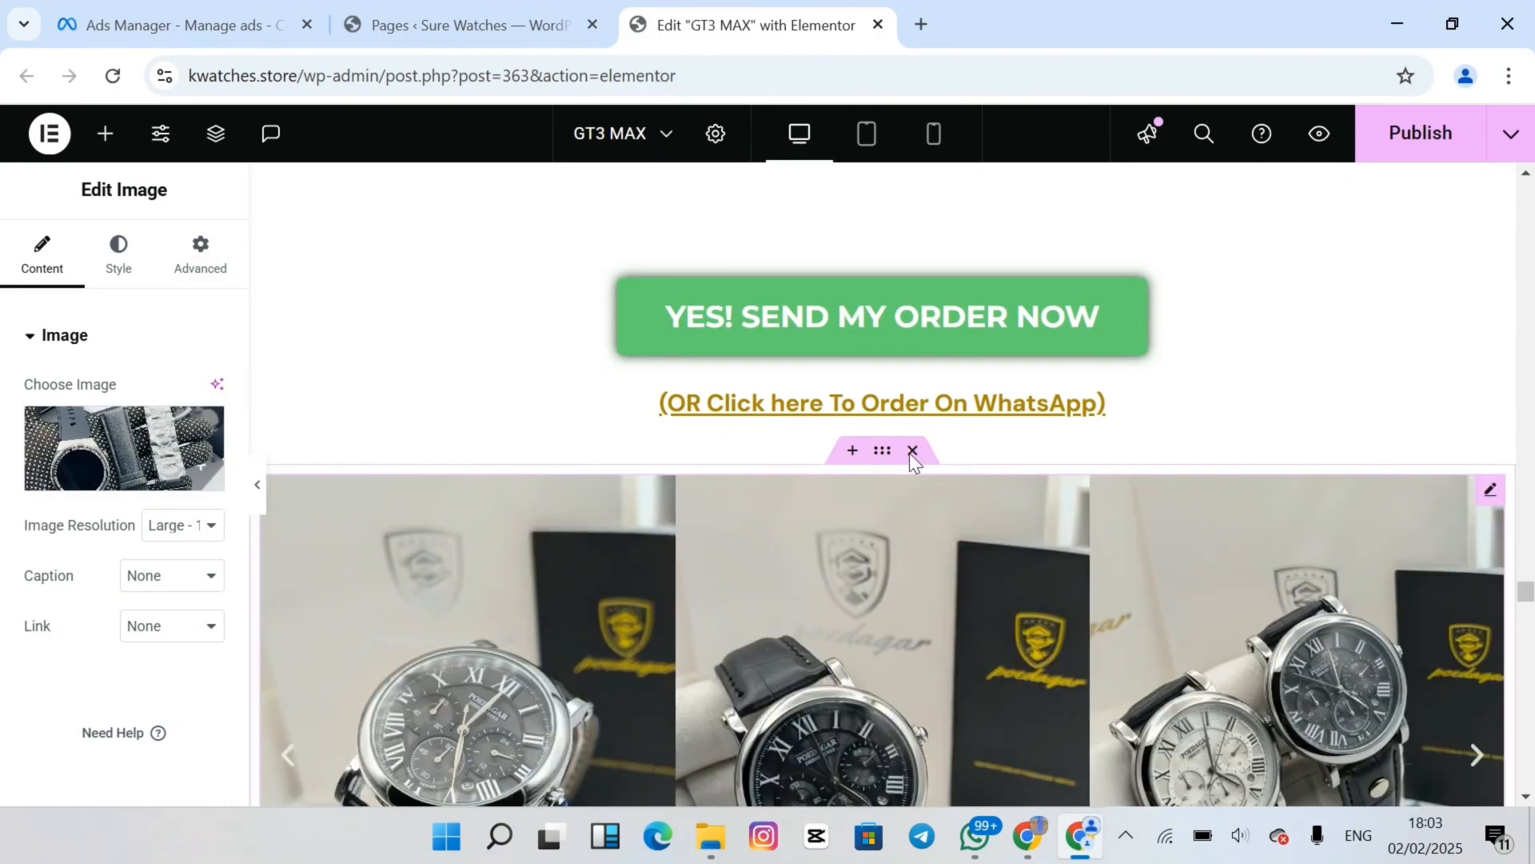
pyautogui.click(913, 453)
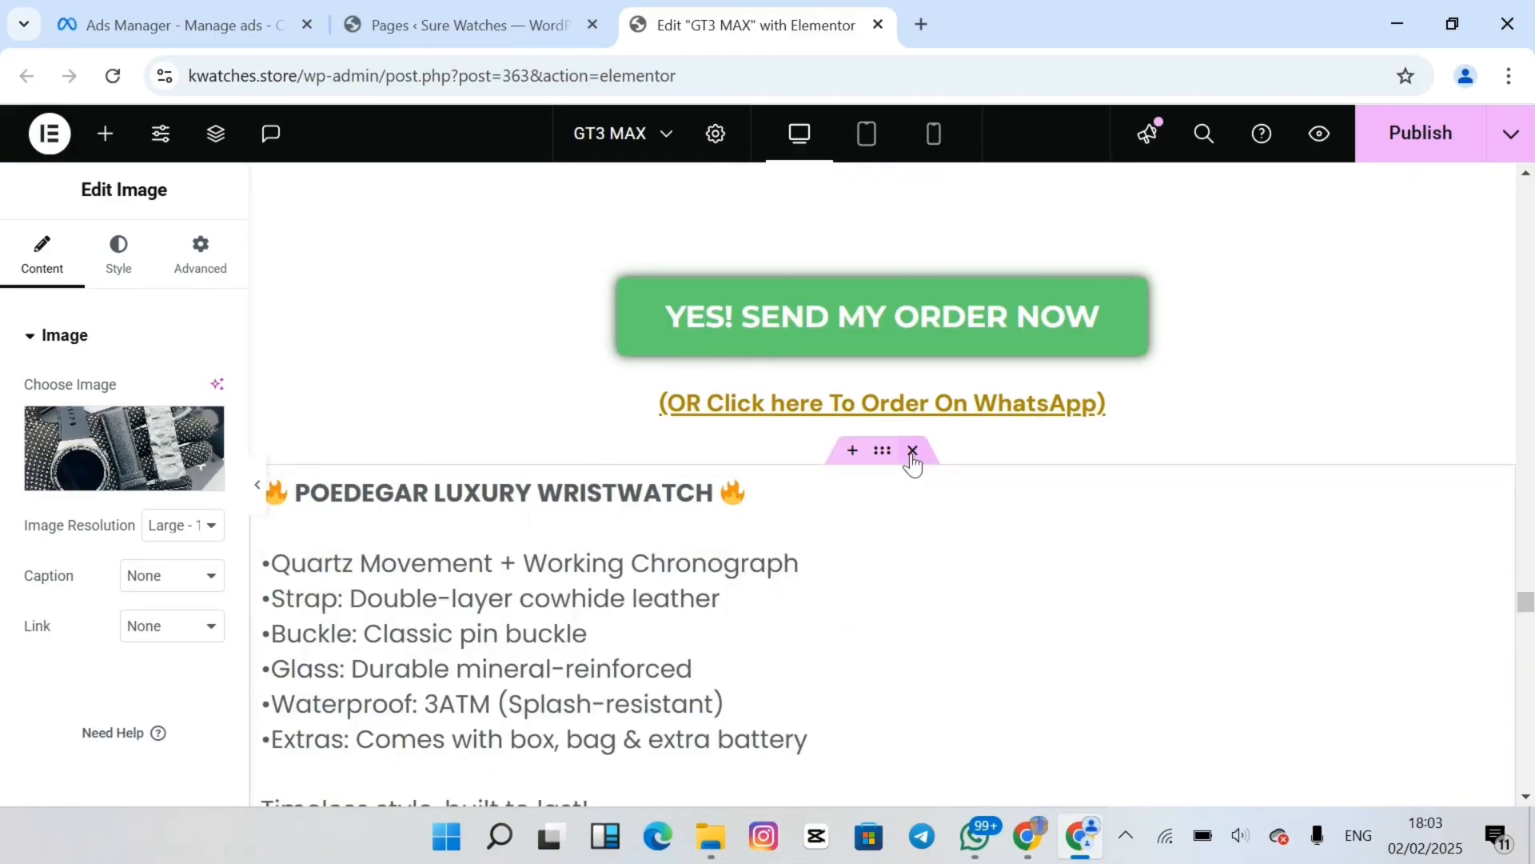
# Delete the "POEDEGAR LUXURY WRISTWATCH" text section and the "YES! SEND MY ORDER NOW" button section below the FAQ
pyautogui.click(913, 452)
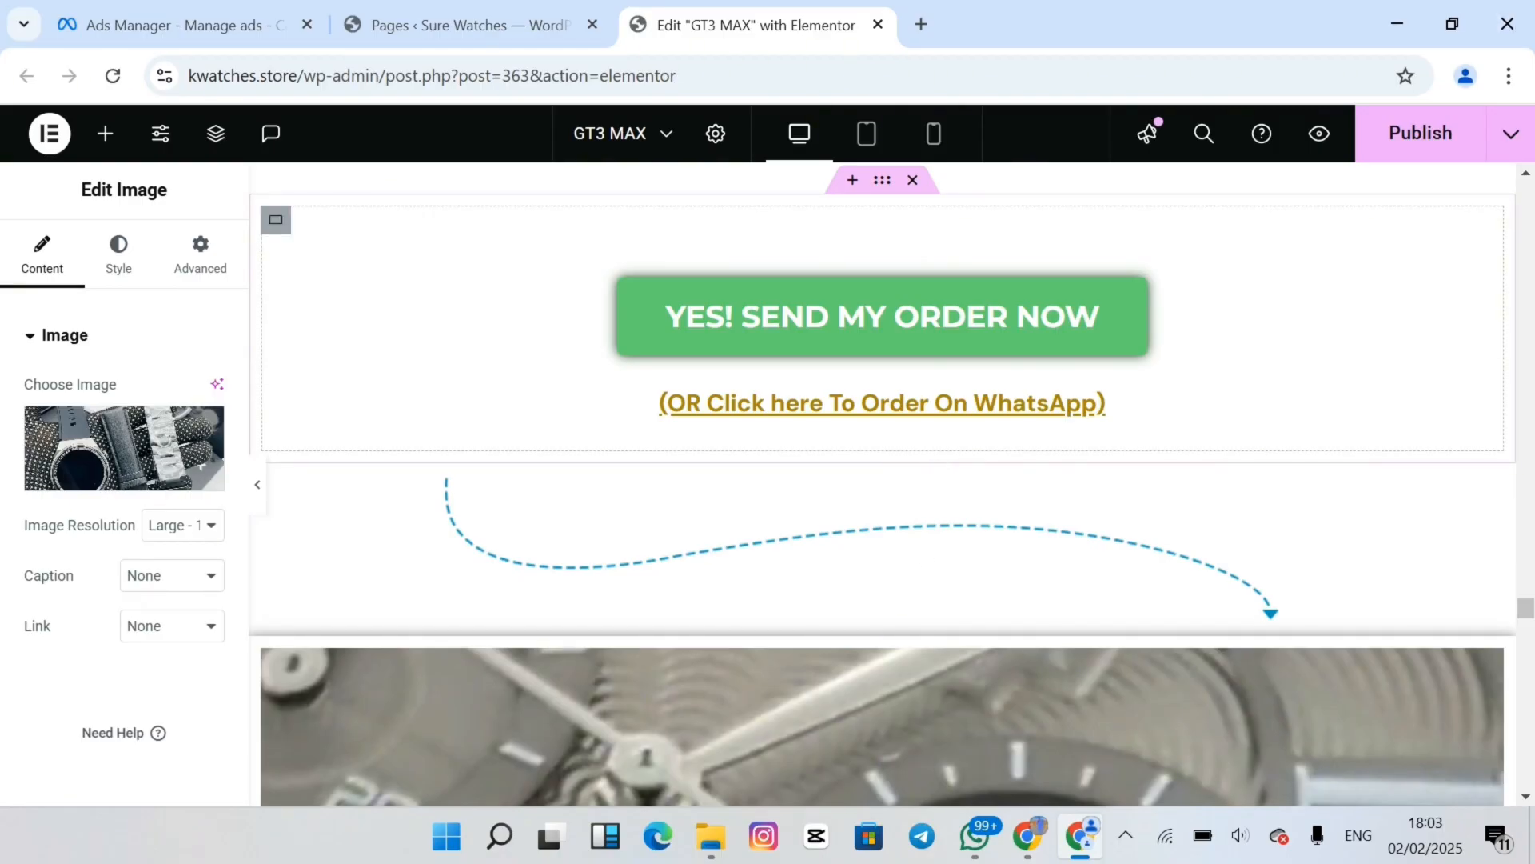
pyautogui.scroll(4, 930, 452)
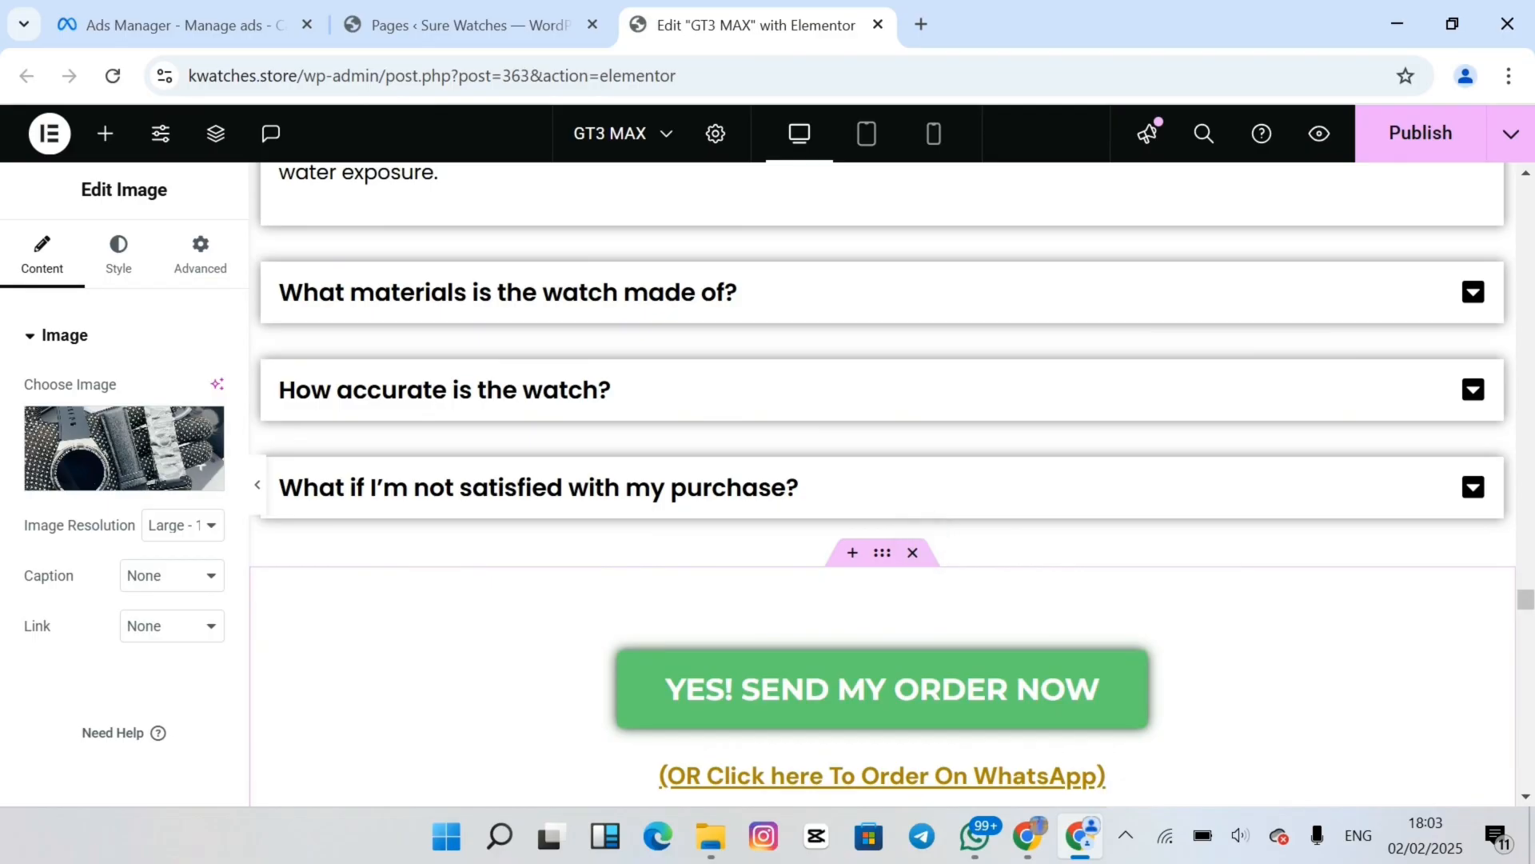
pyautogui.click(912, 552)
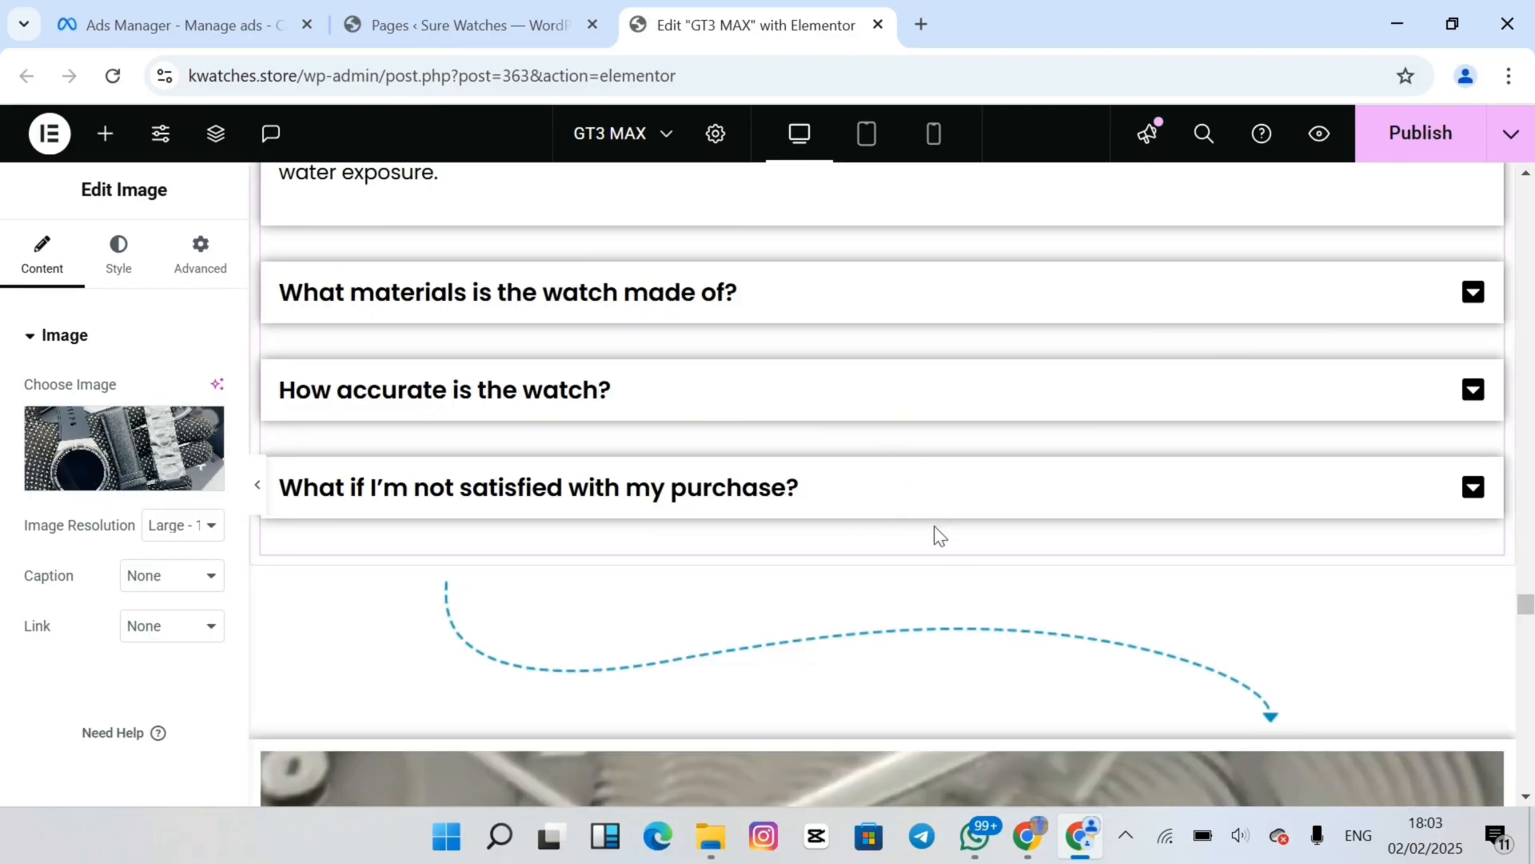
# Delete the dashed curved-arrow section and the large old watch image section directly below the FAQ
pyautogui.moveTo(944, 609)
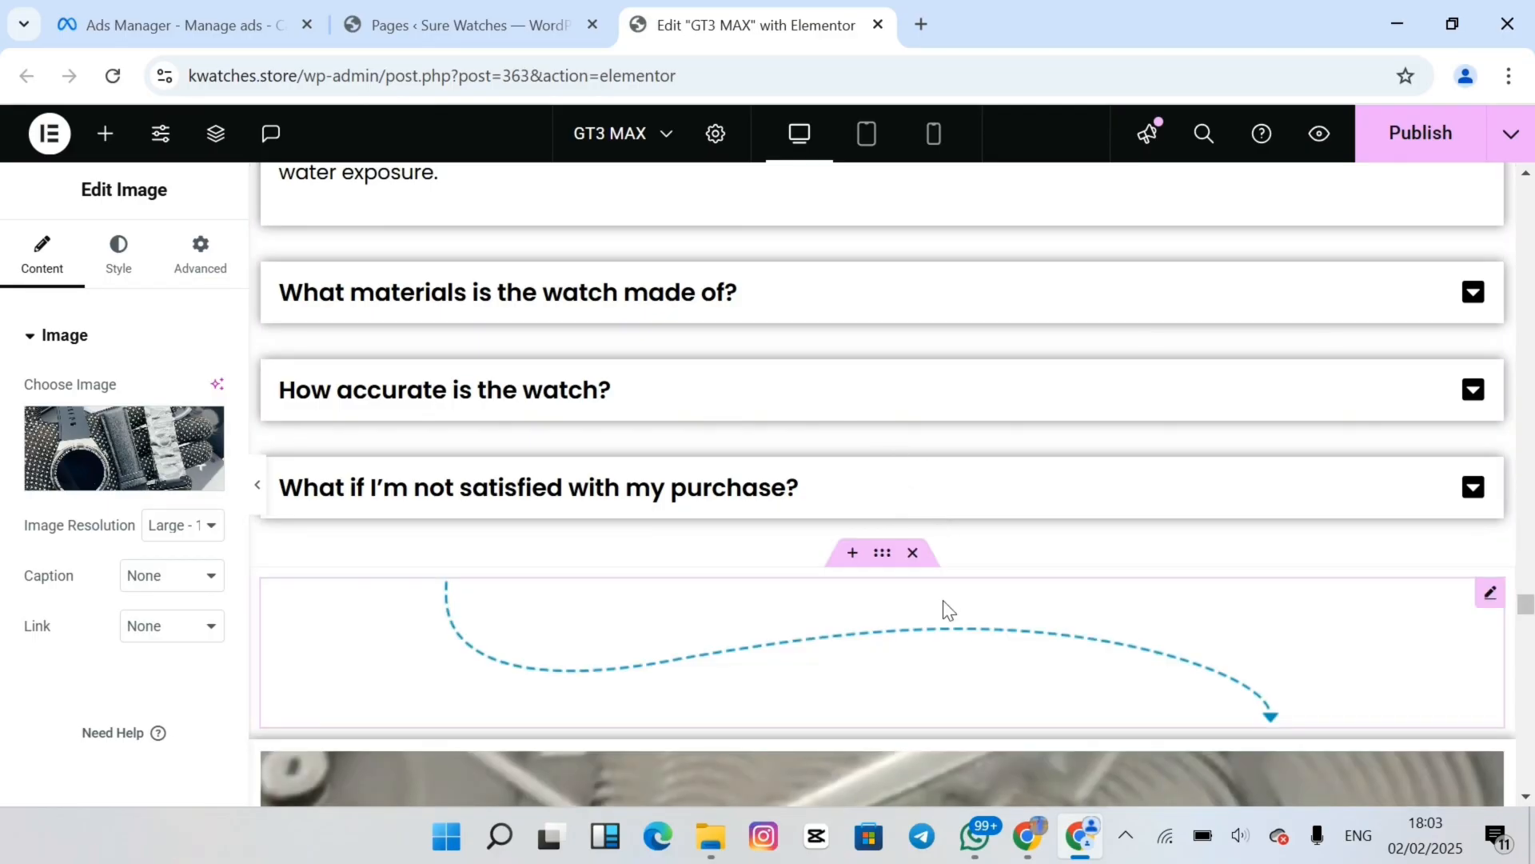
pyautogui.click(912, 558)
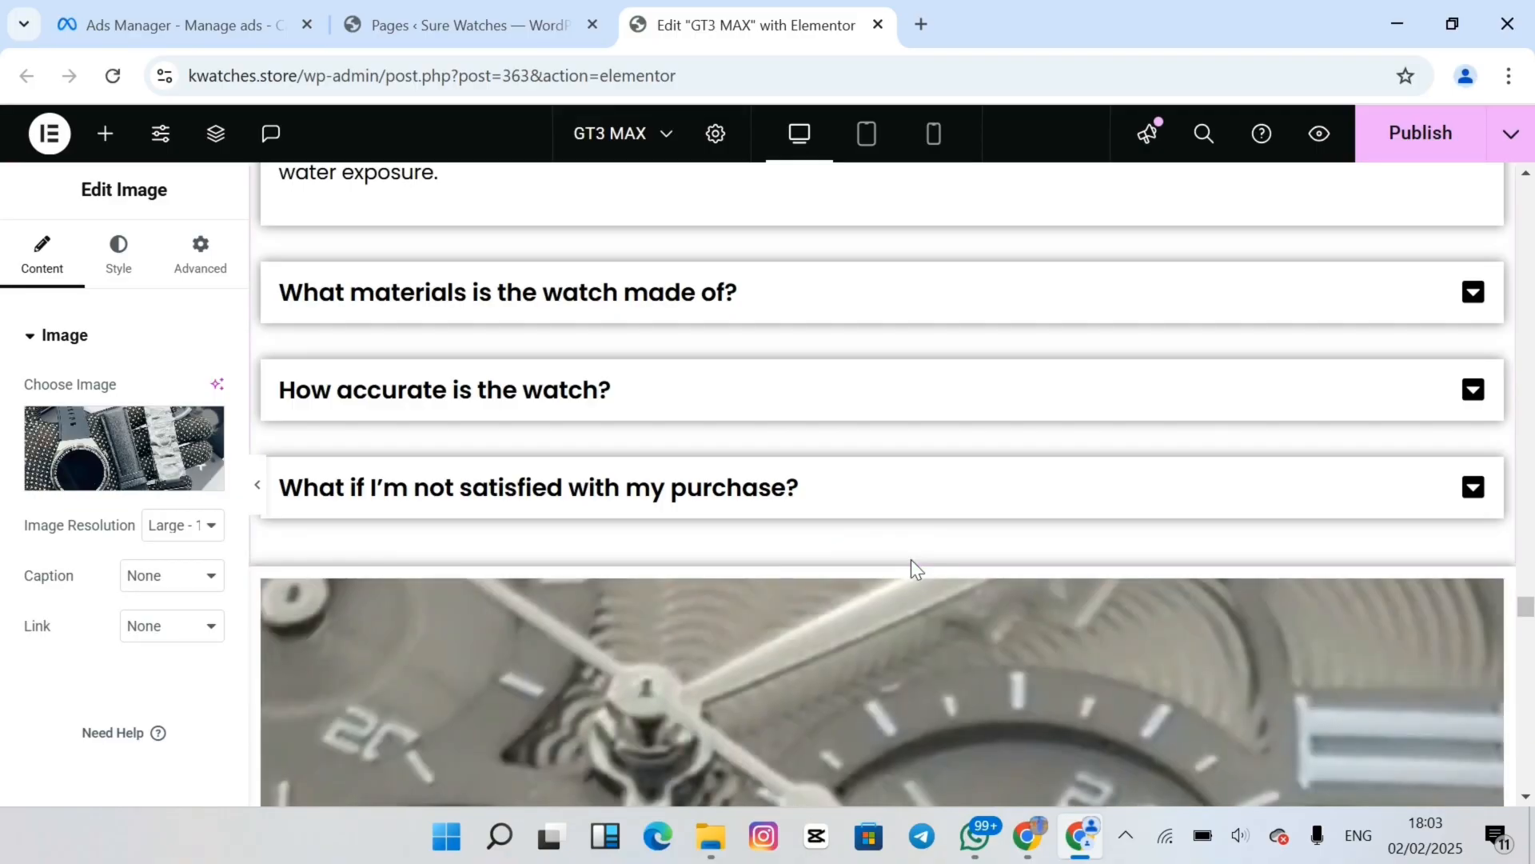
pyautogui.moveTo(920, 578)
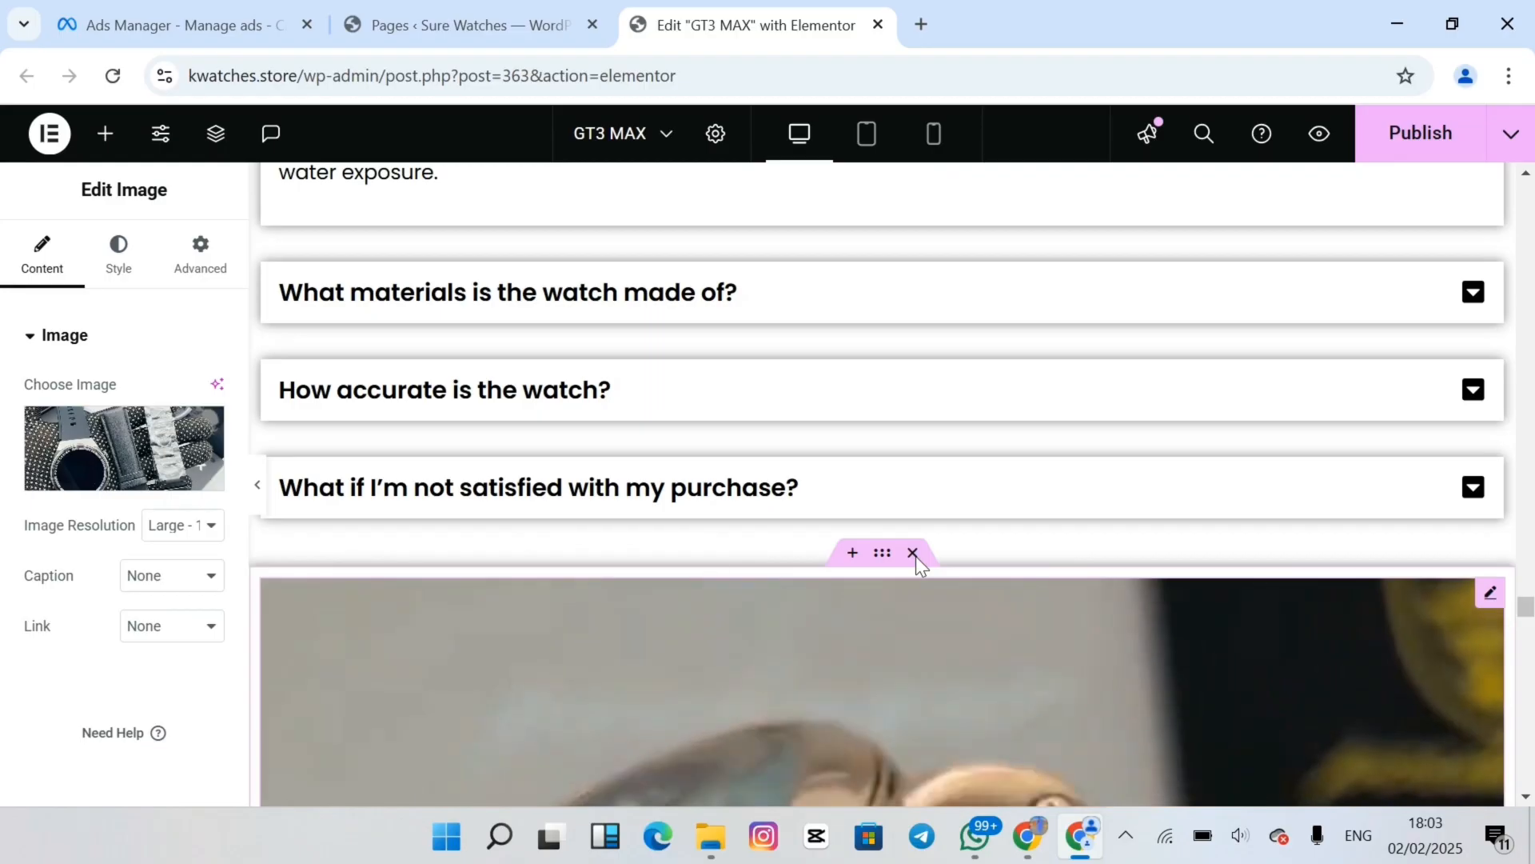
pyautogui.click(913, 553)
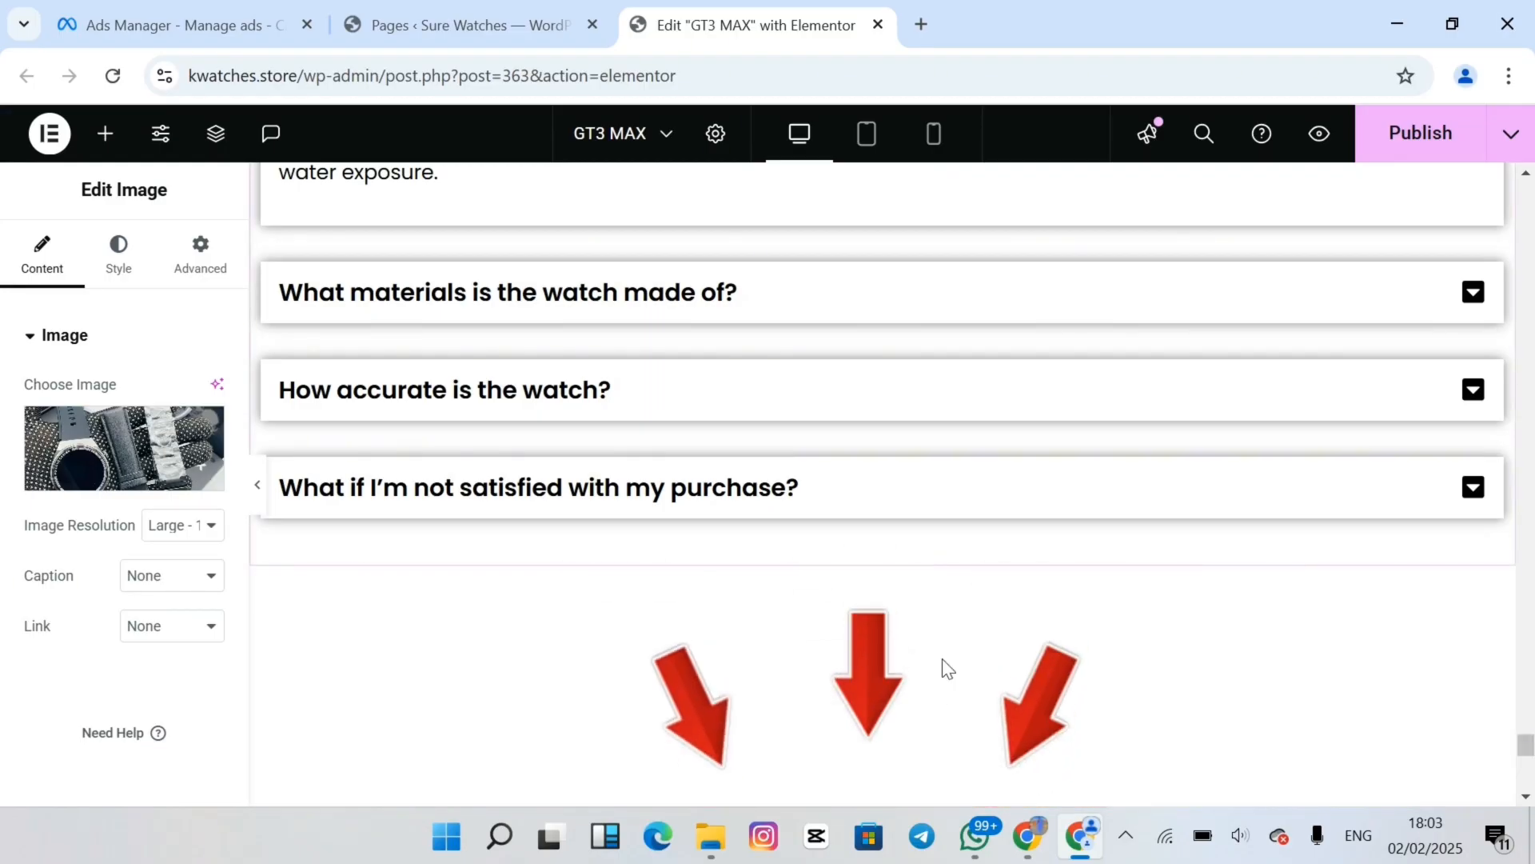
# Check the remaining order and contact sections at the page's end and publish the GT3 MAX page
pyautogui.scroll(-2, 946, 665)
pyautogui.scroll(-5, 882, 479)
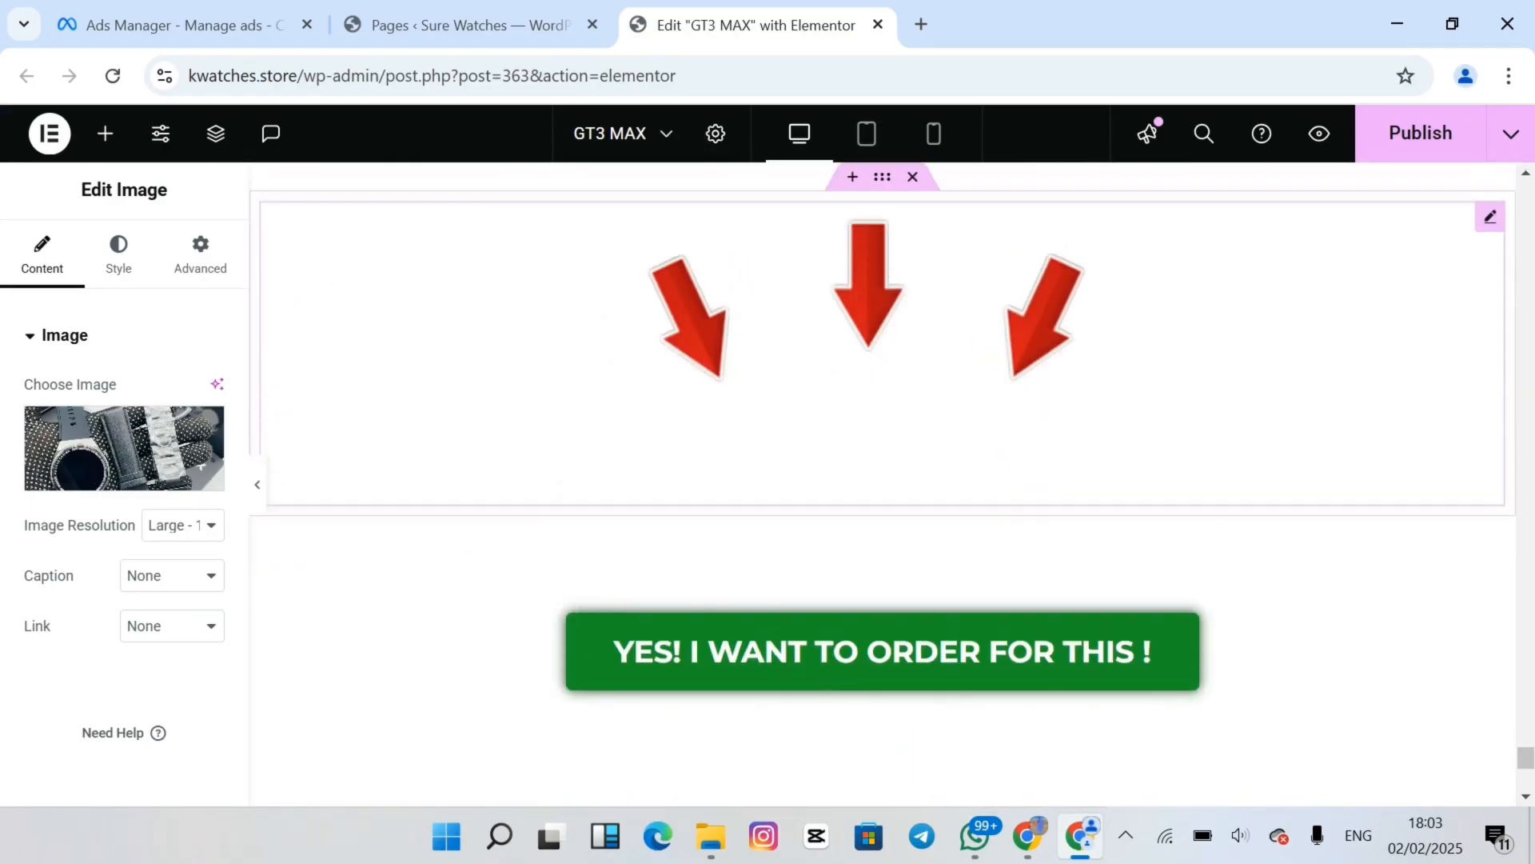
pyautogui.scroll(3, 883, 480)
pyautogui.scroll(-7, 883, 480)
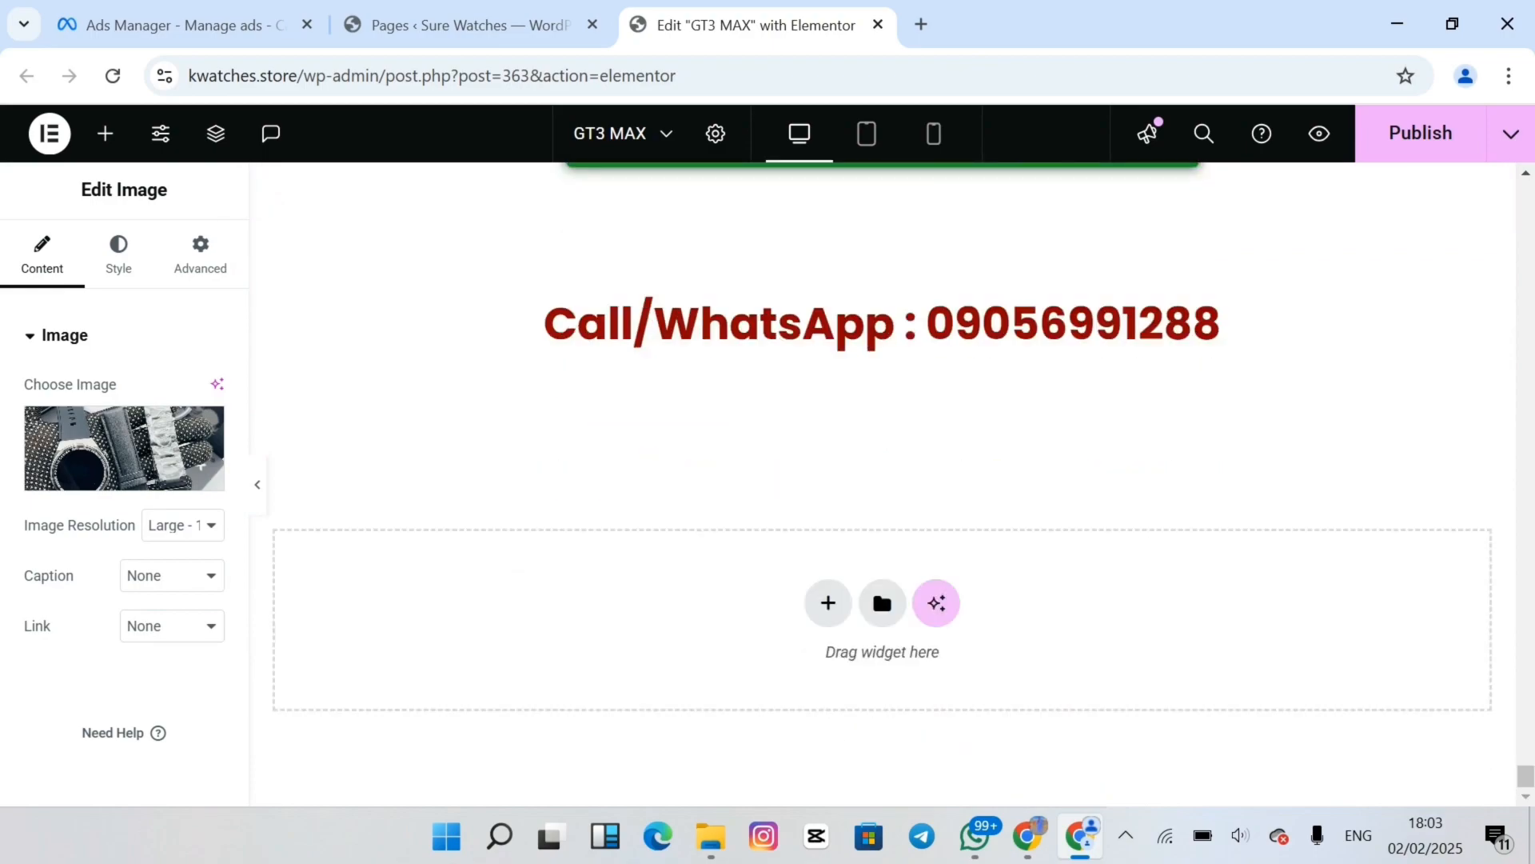
pyautogui.scroll(5, 1371, 552)
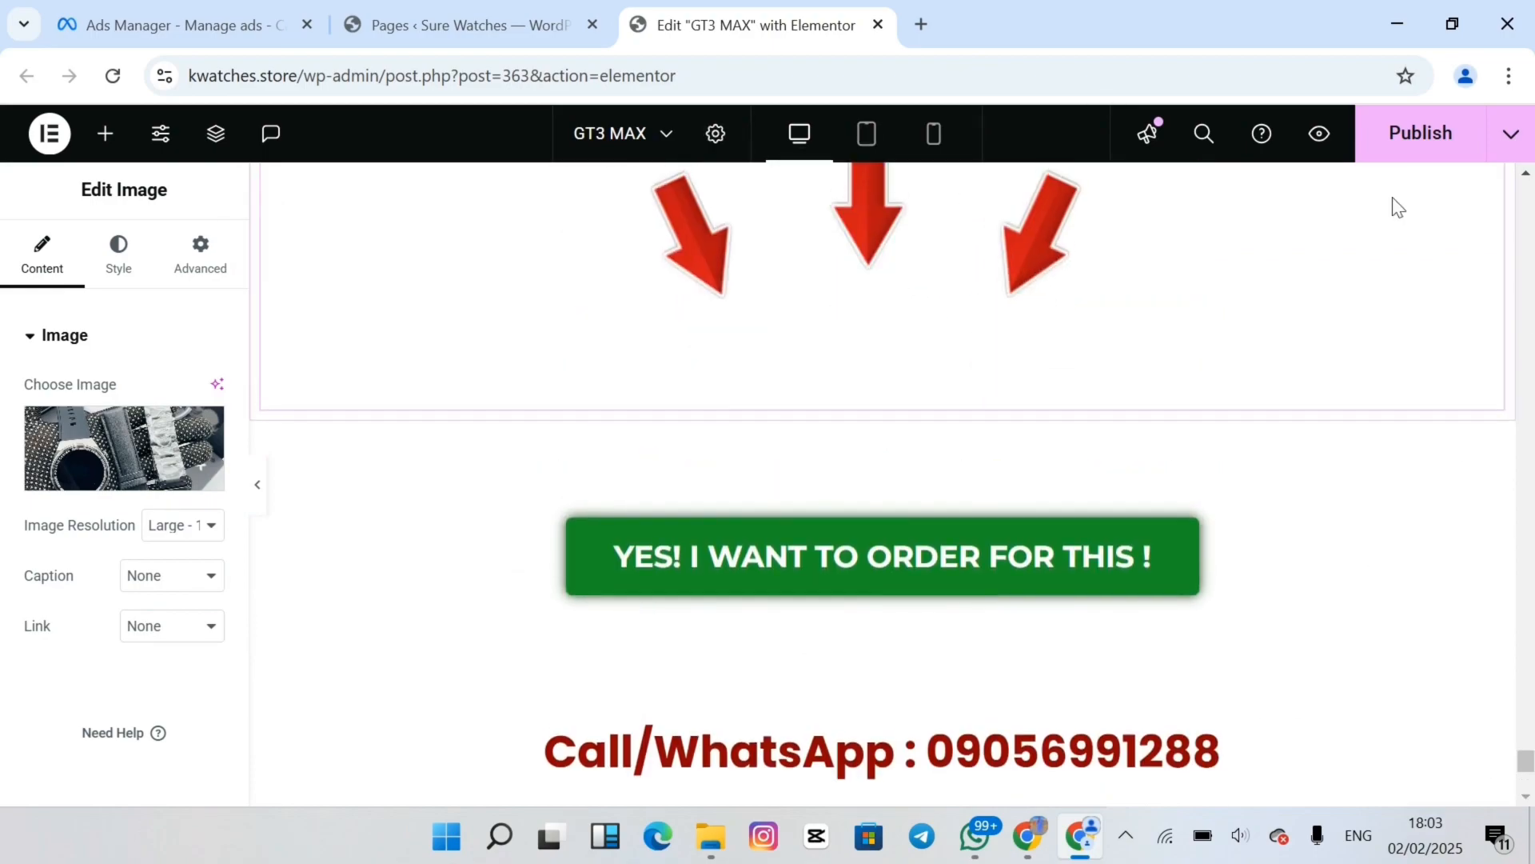
pyautogui.click(1406, 149)
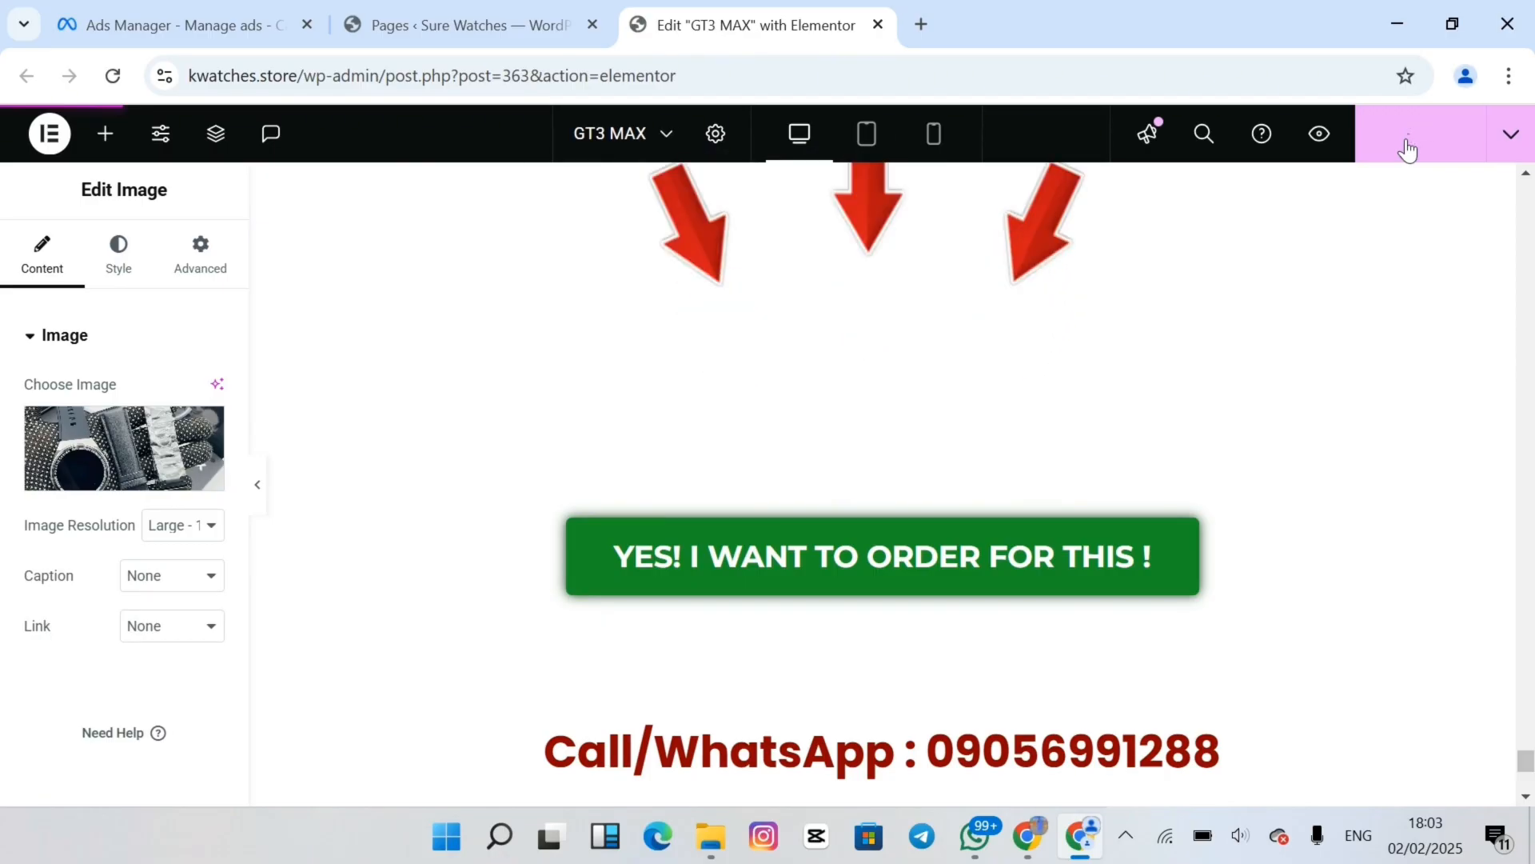
# Upload "WhatsApp Video 2024-12-20 at 10.27.09_8110578f" from the mide watch folder for the video widget below "Click the "Play" Button"
pyautogui.scroll(12, 883, 483)
pyautogui.scroll(15, 883, 484)
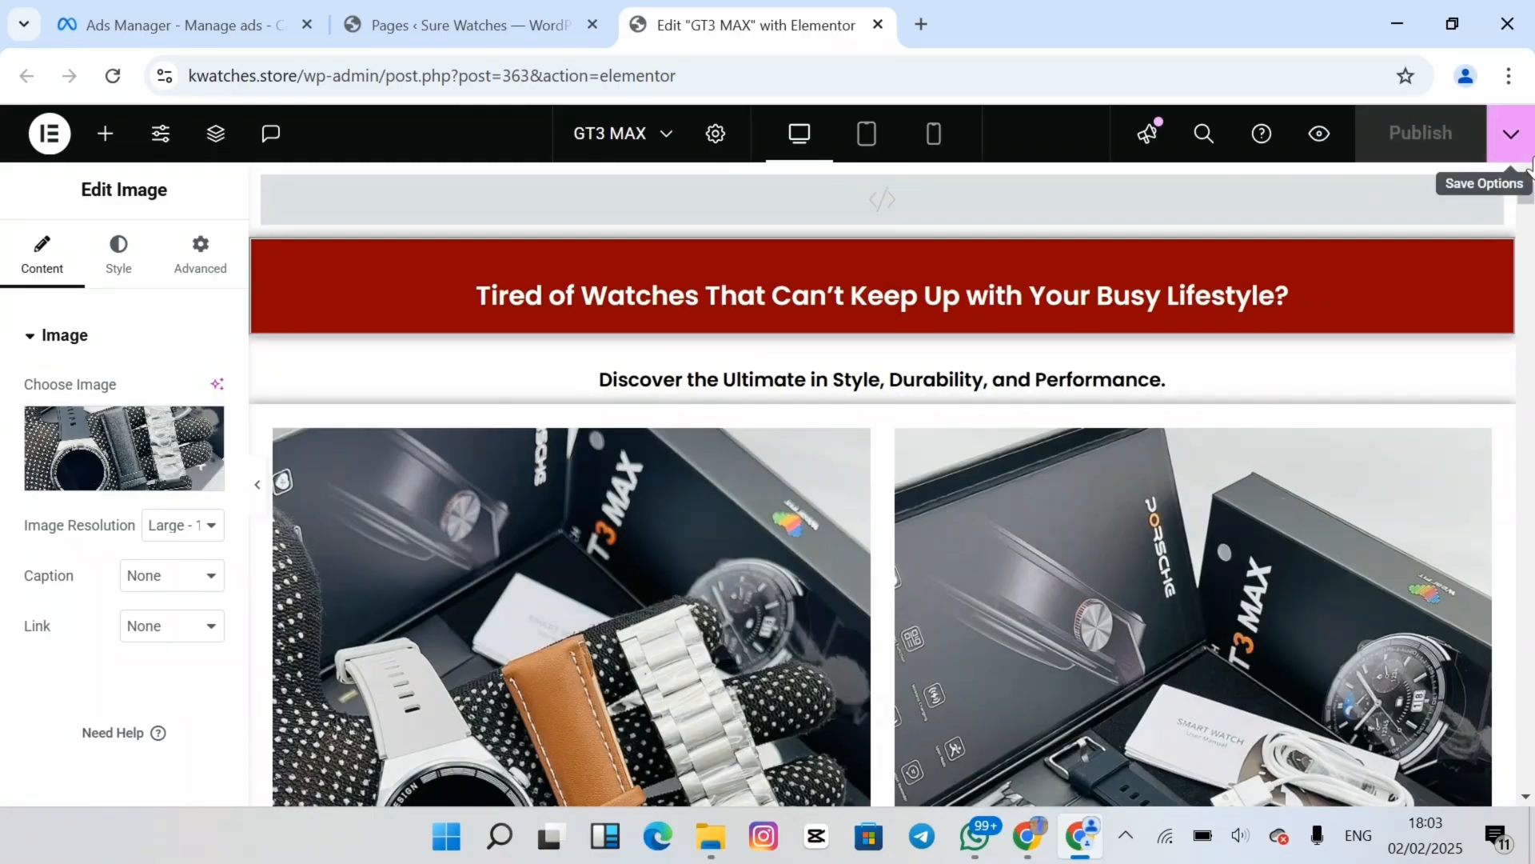
pyautogui.scroll(-15, 883, 484)
pyautogui.scroll(10, 883, 484)
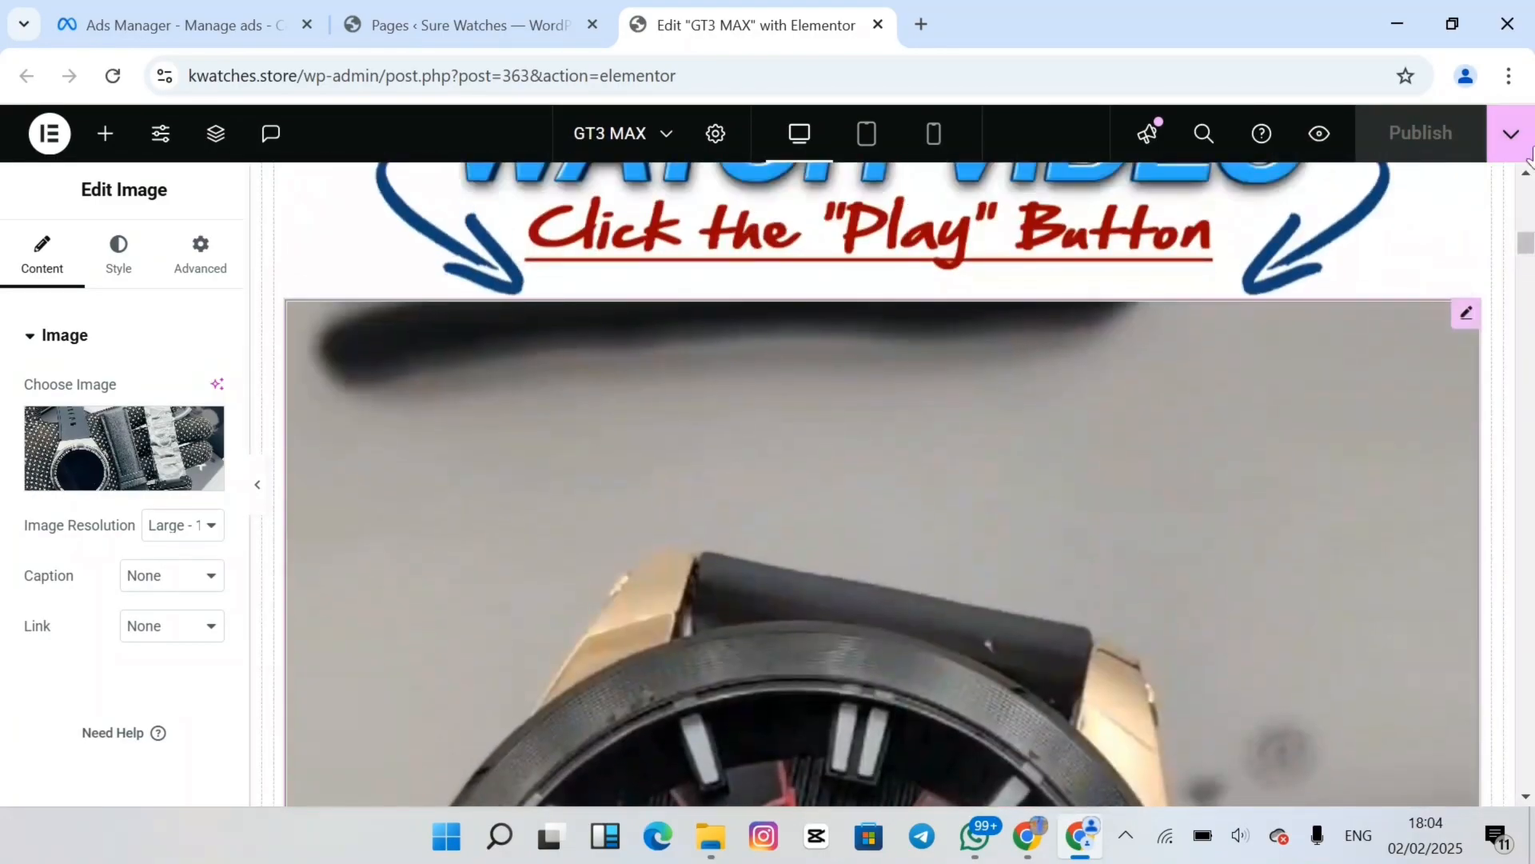
pyautogui.click(1465, 316)
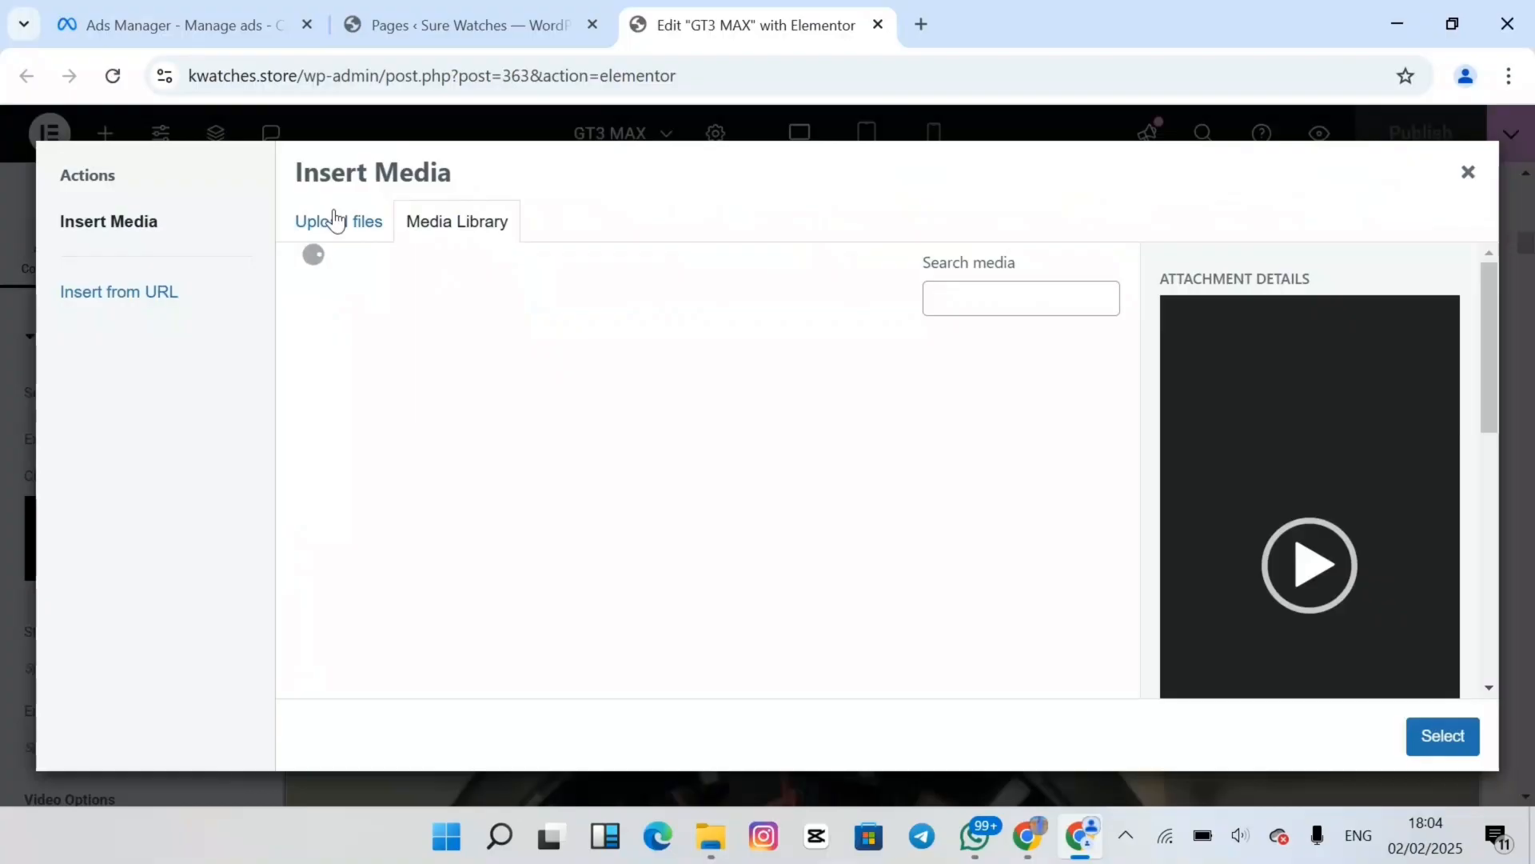
pyautogui.click(334, 222)
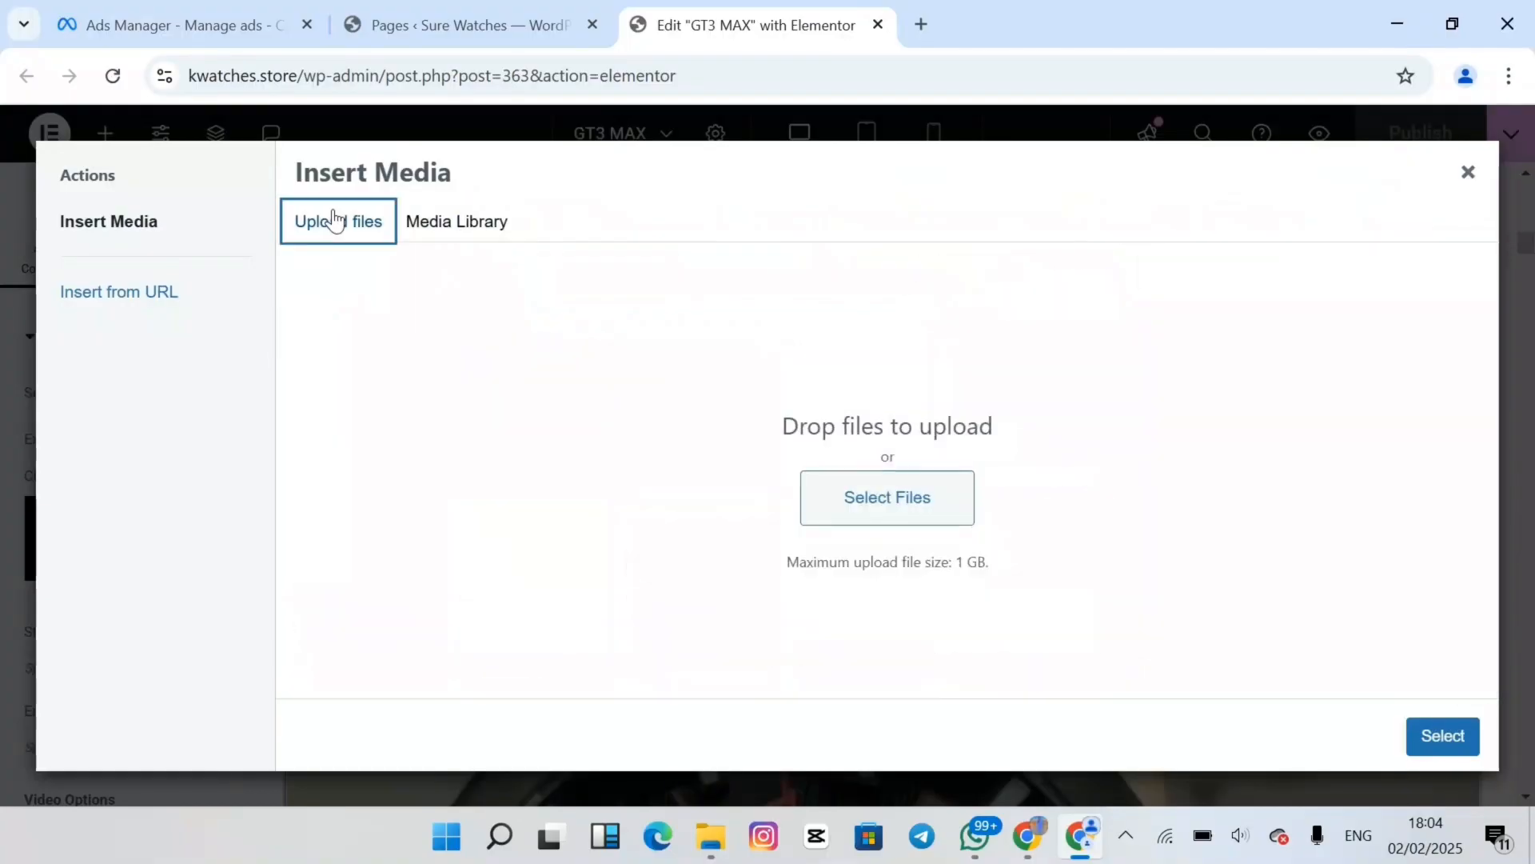
pyautogui.click(918, 509)
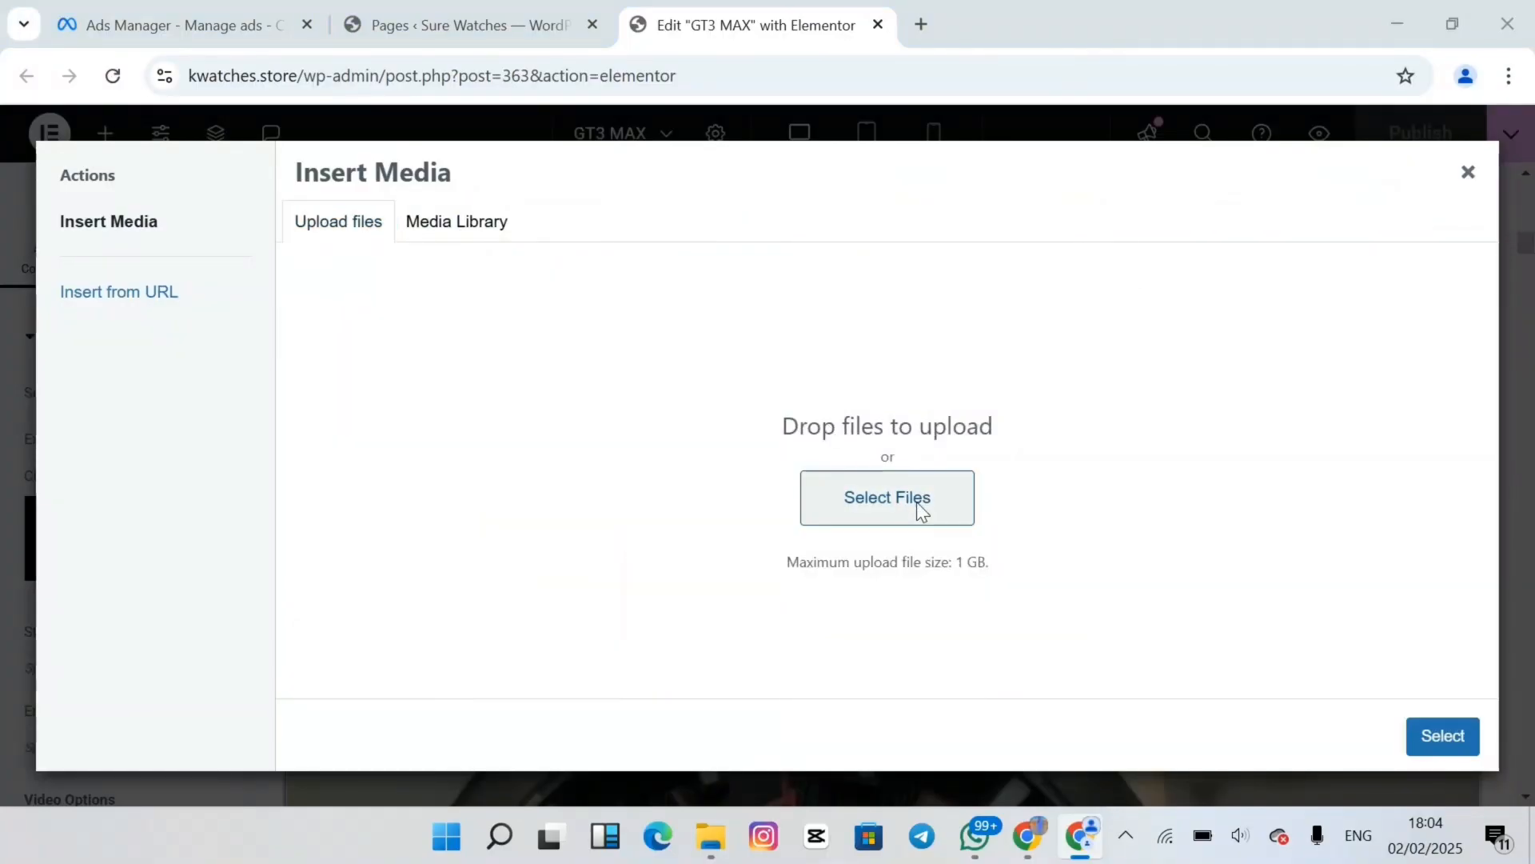
pyautogui.click(790, 226)
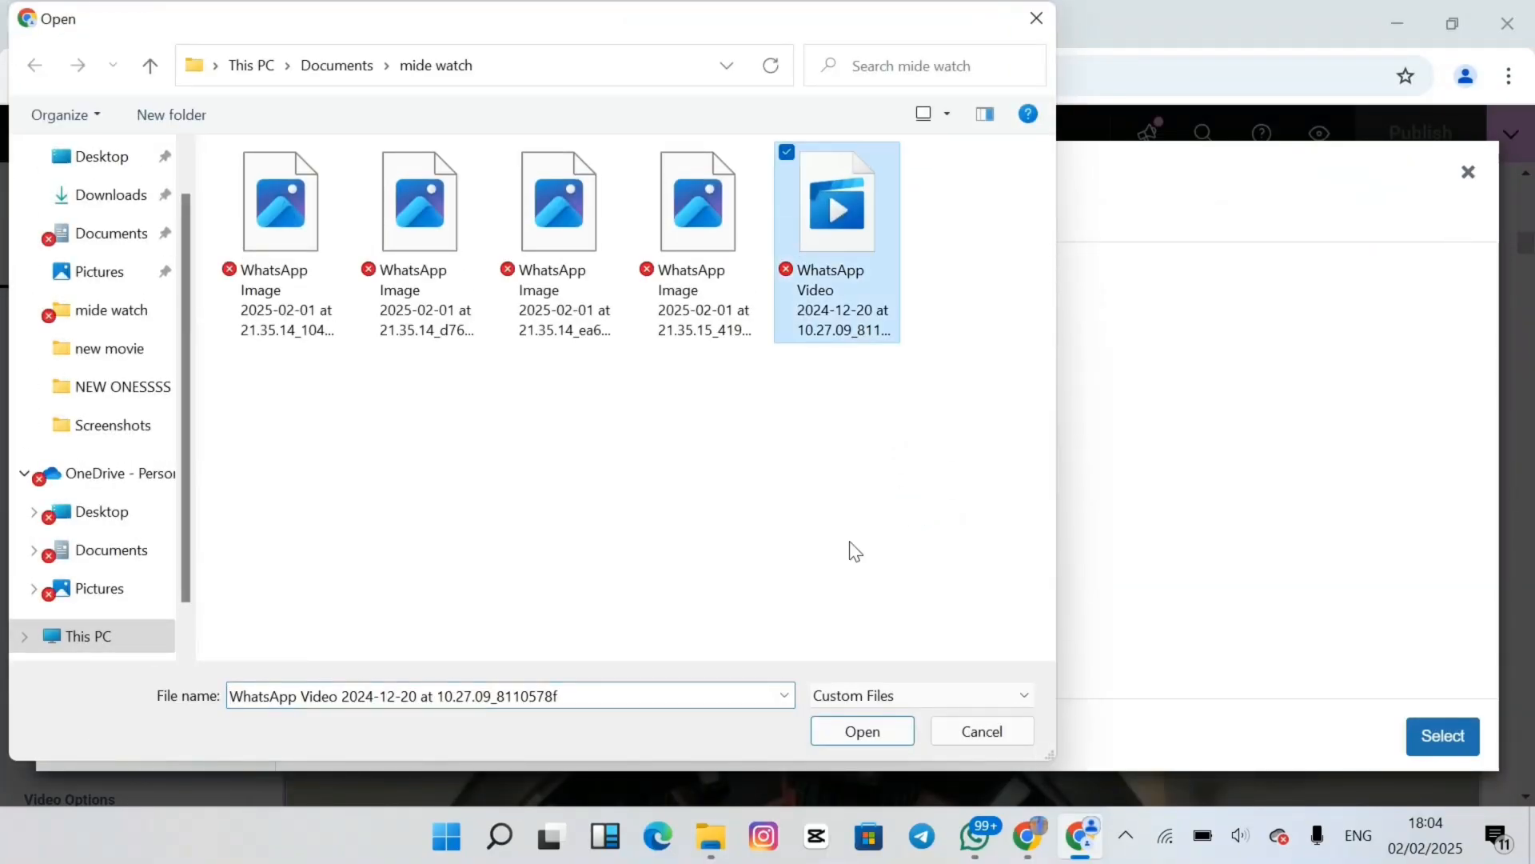
pyautogui.click(857, 732)
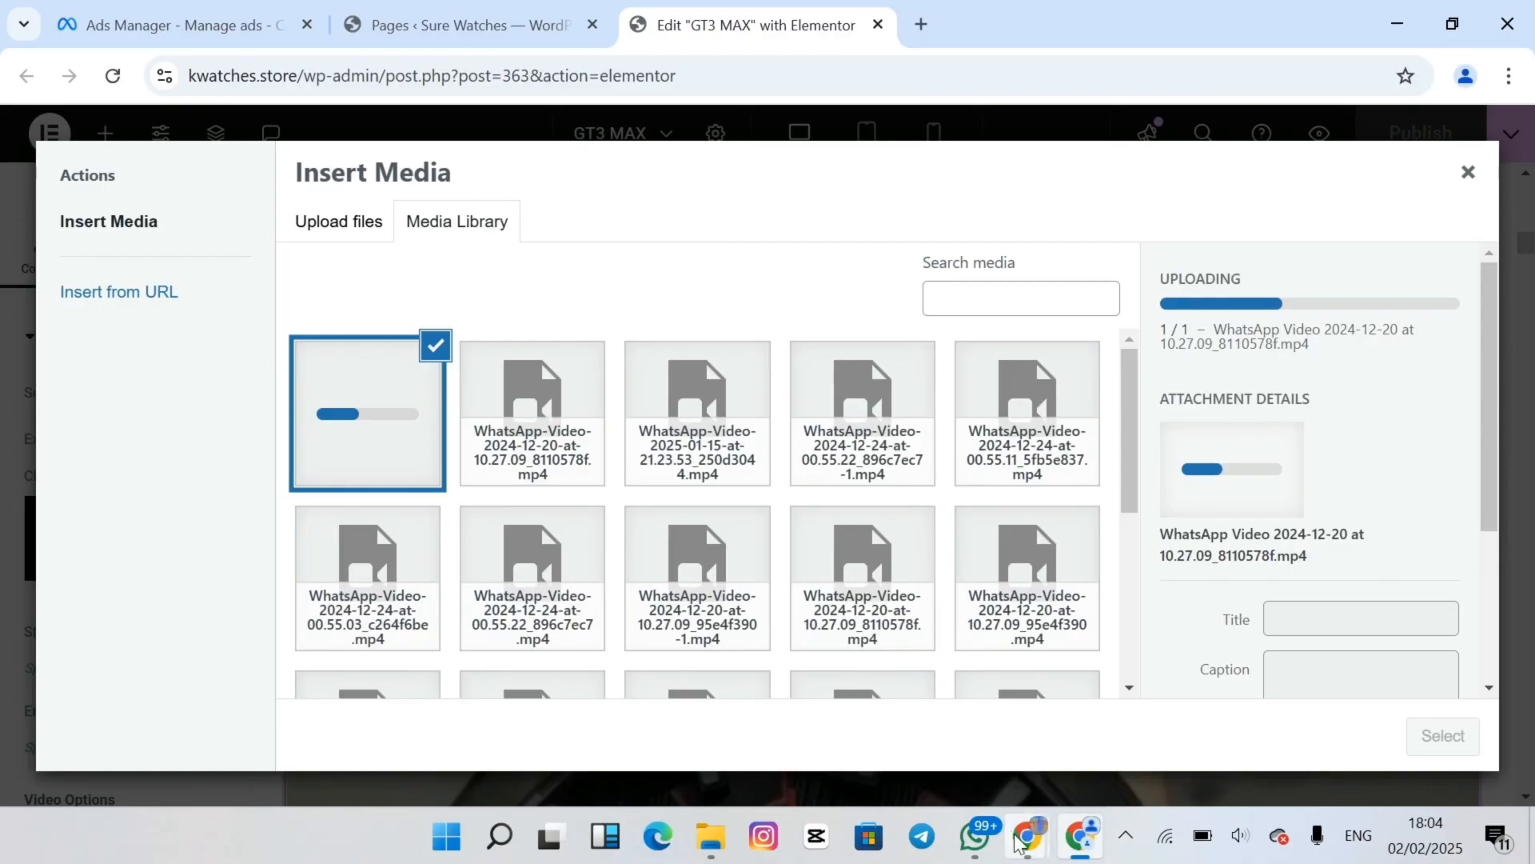
# Switch to WhatsApp and copy the full Porsche Design GT3 MAX product description from the supplier's chat
pyautogui.click(979, 840)
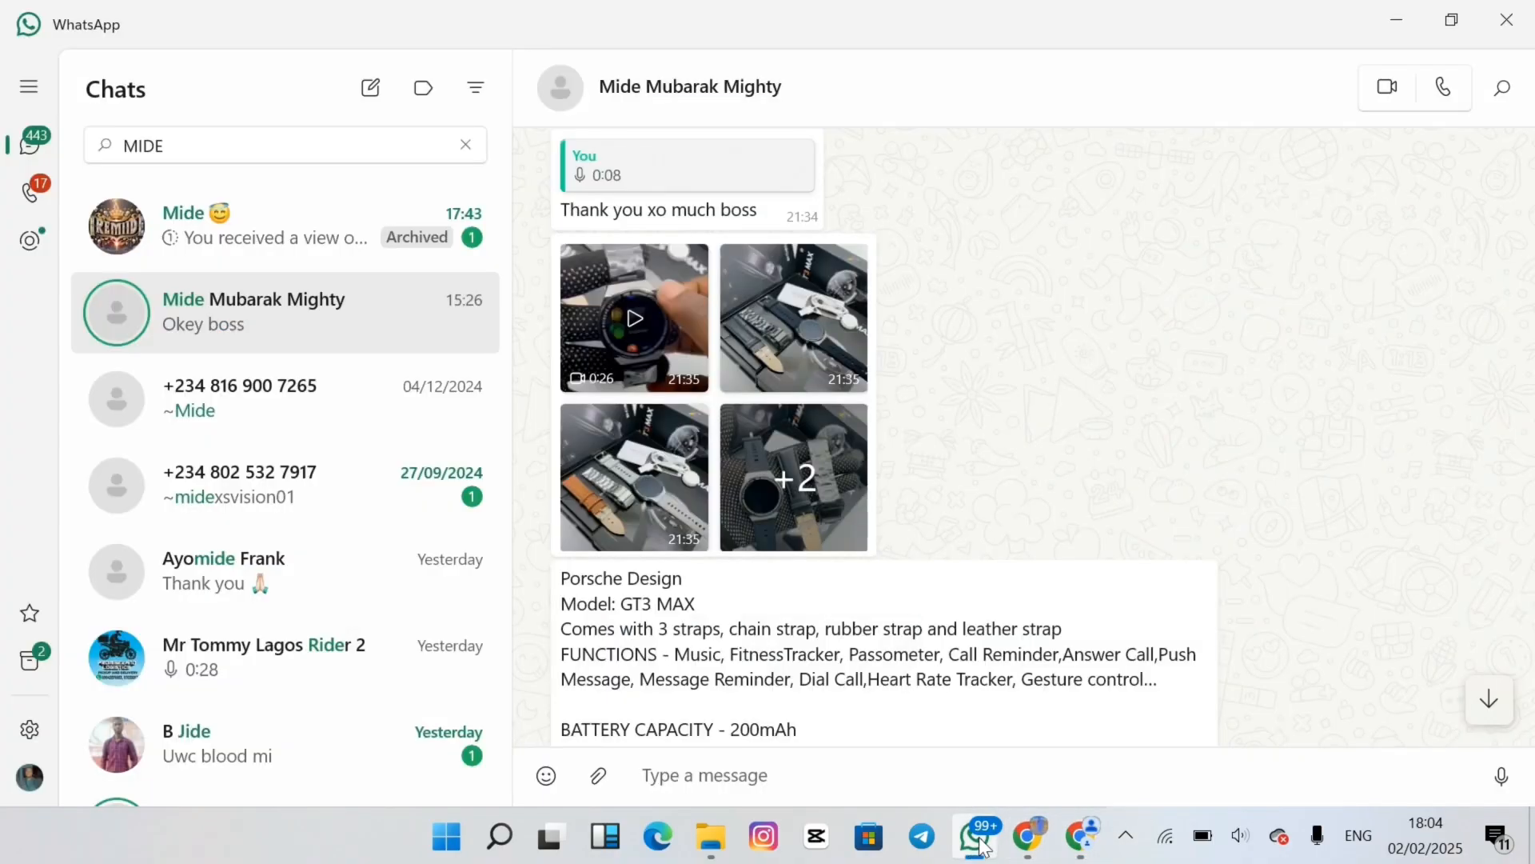
pyautogui.click(807, 328)
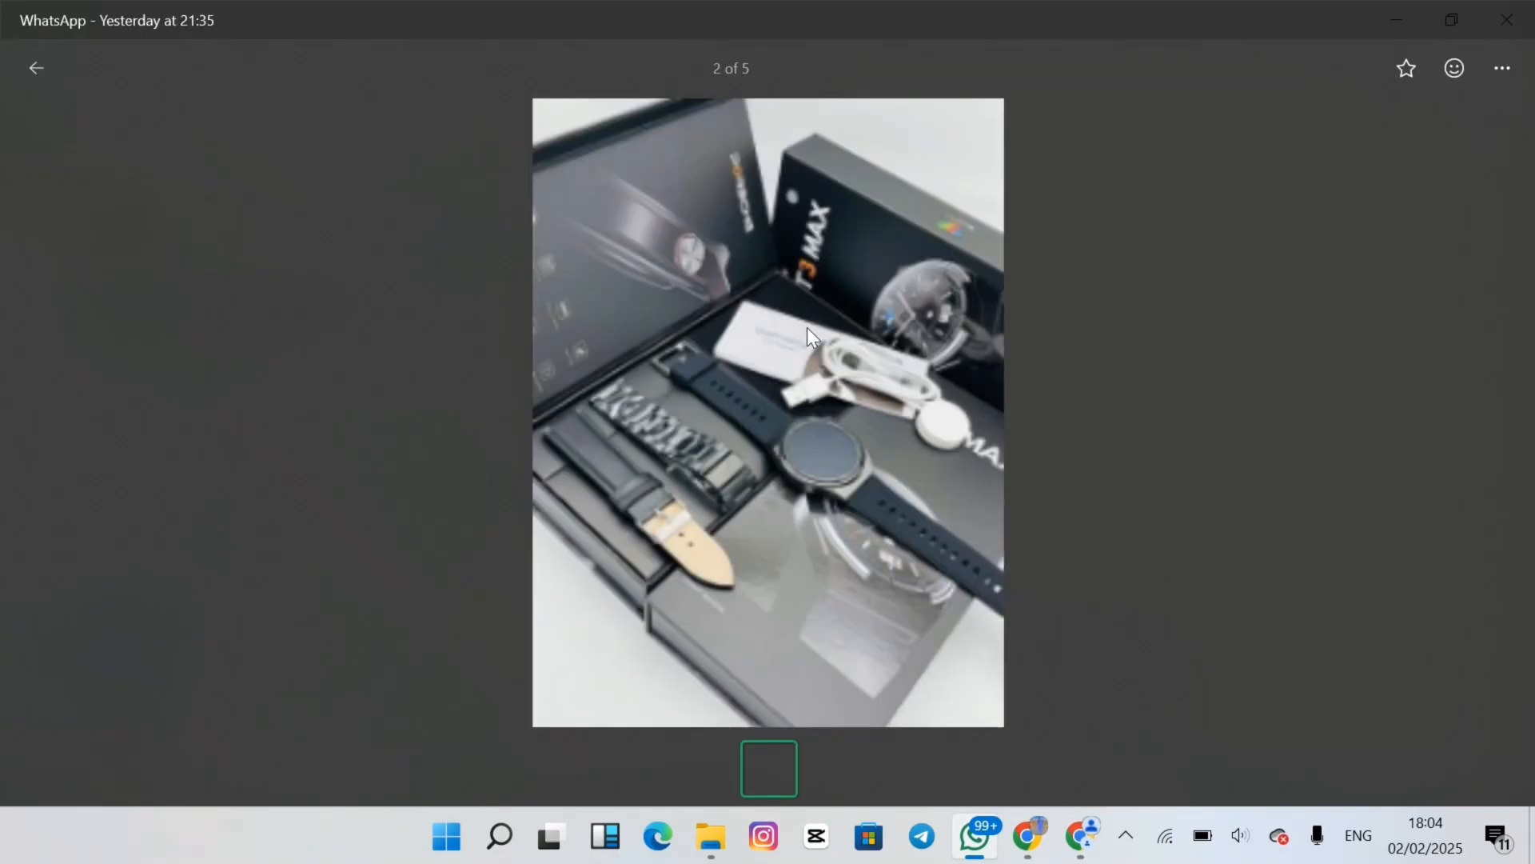
pyautogui.click(36, 68)
pyautogui.scroll(-3, 623, 611)
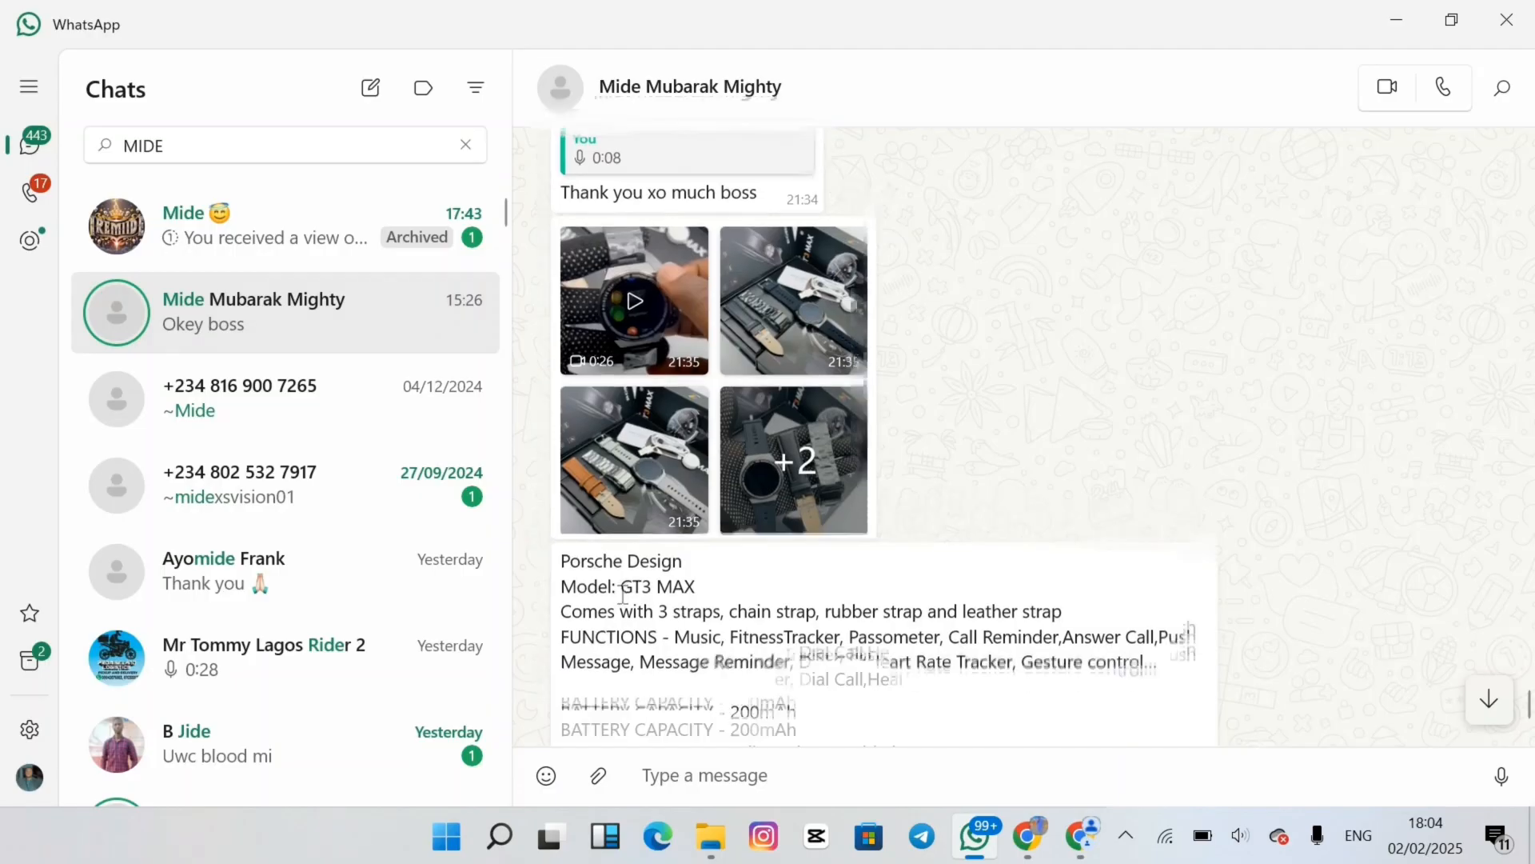
pyautogui.tripleClick(692, 411)
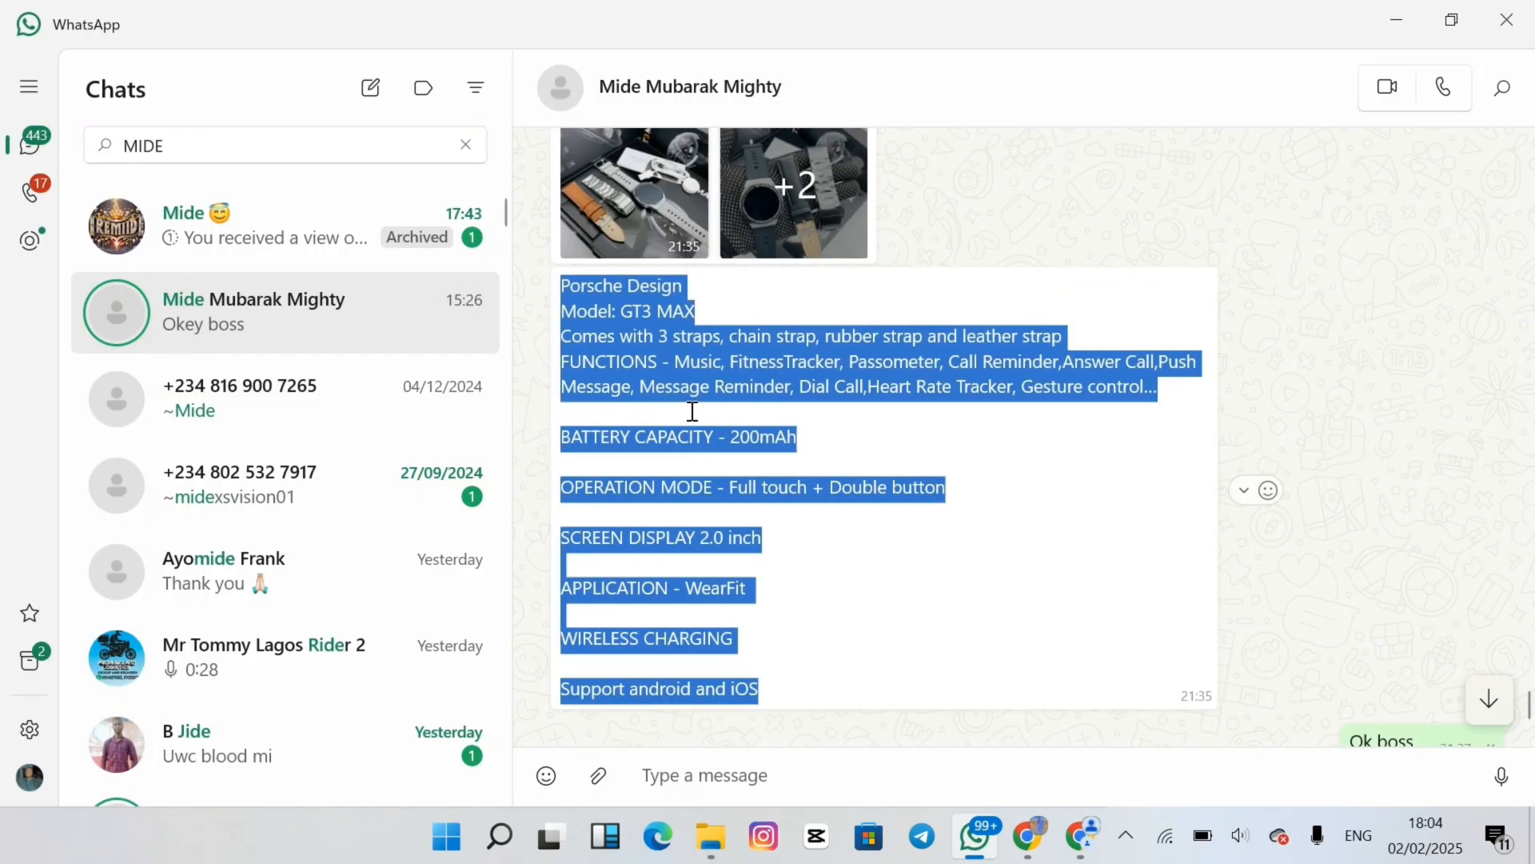
# Switch to ChatGPT and write the prompt "I NEED A SIMPLE SALES COPY SELLING TO NIGERIANS FOR THIS PRODUCT"
pyautogui.click(1027, 836)
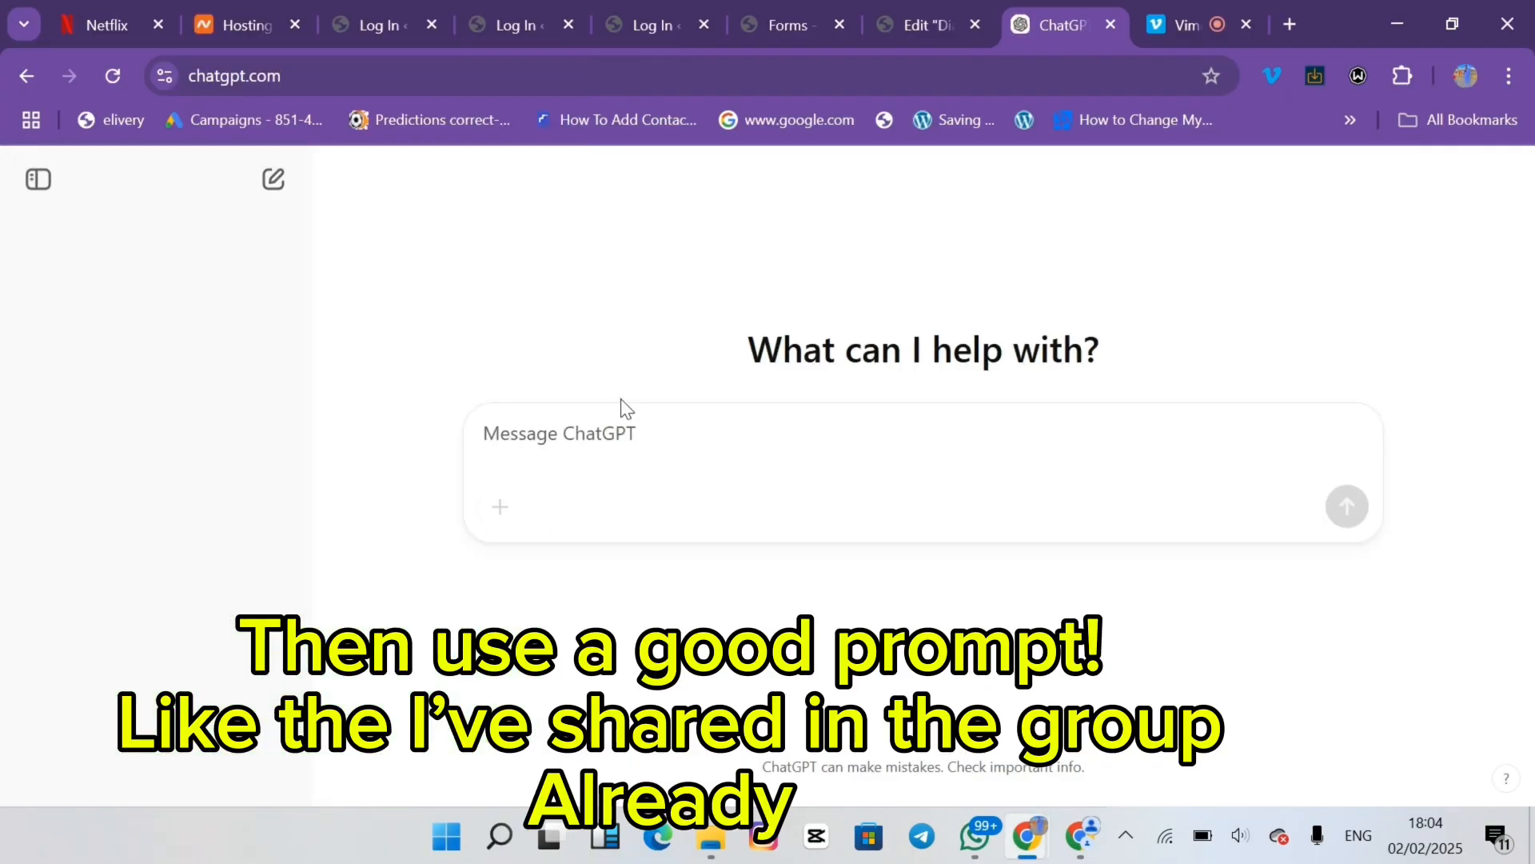
pyautogui.write('I NE')
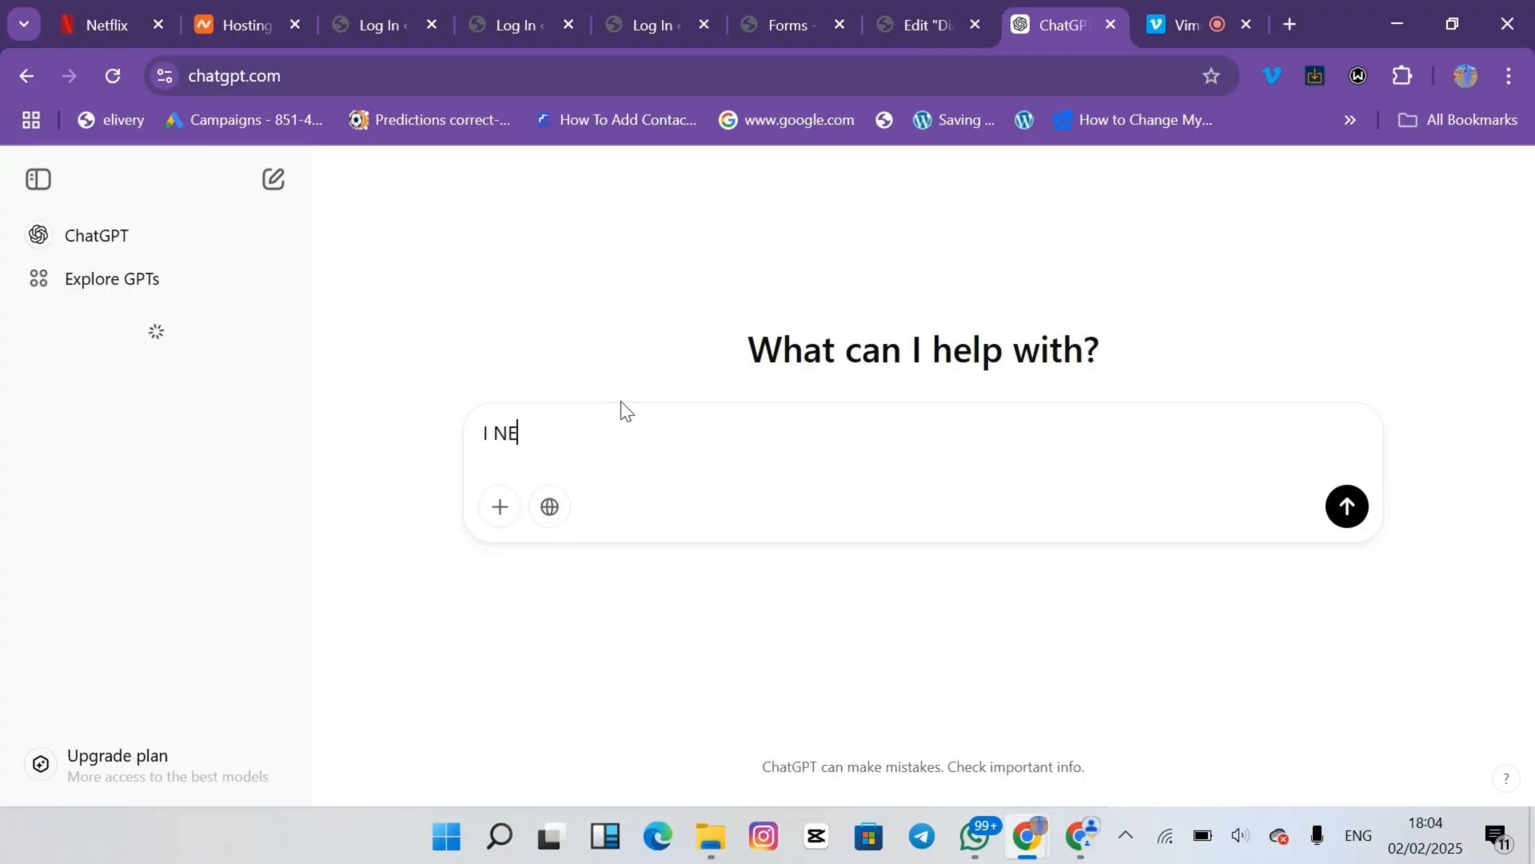
pyautogui.write('ED A SIMPLE SA')
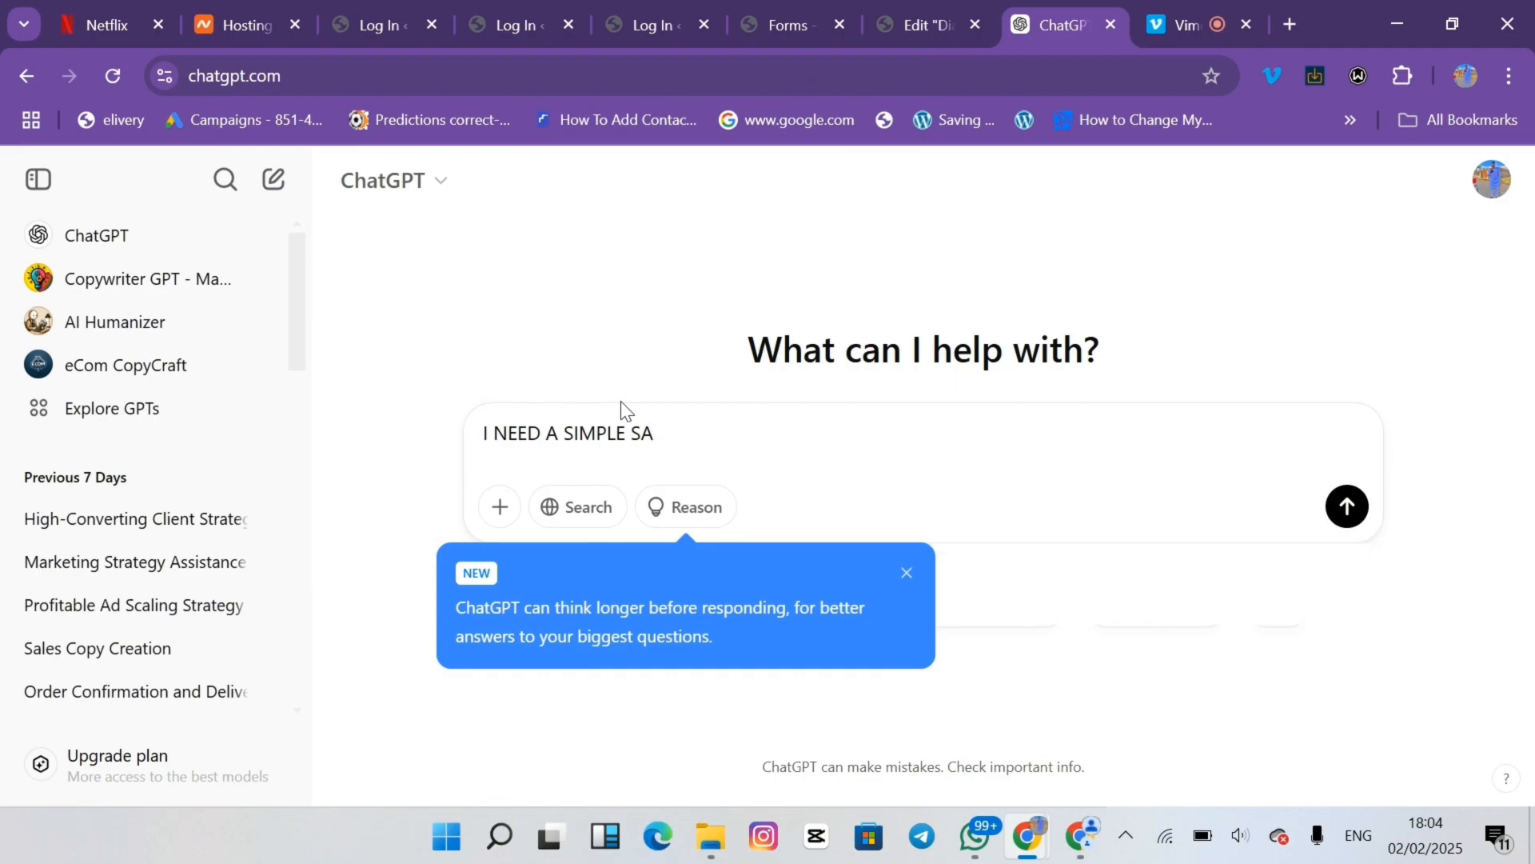
pyautogui.write('LES COPY ')
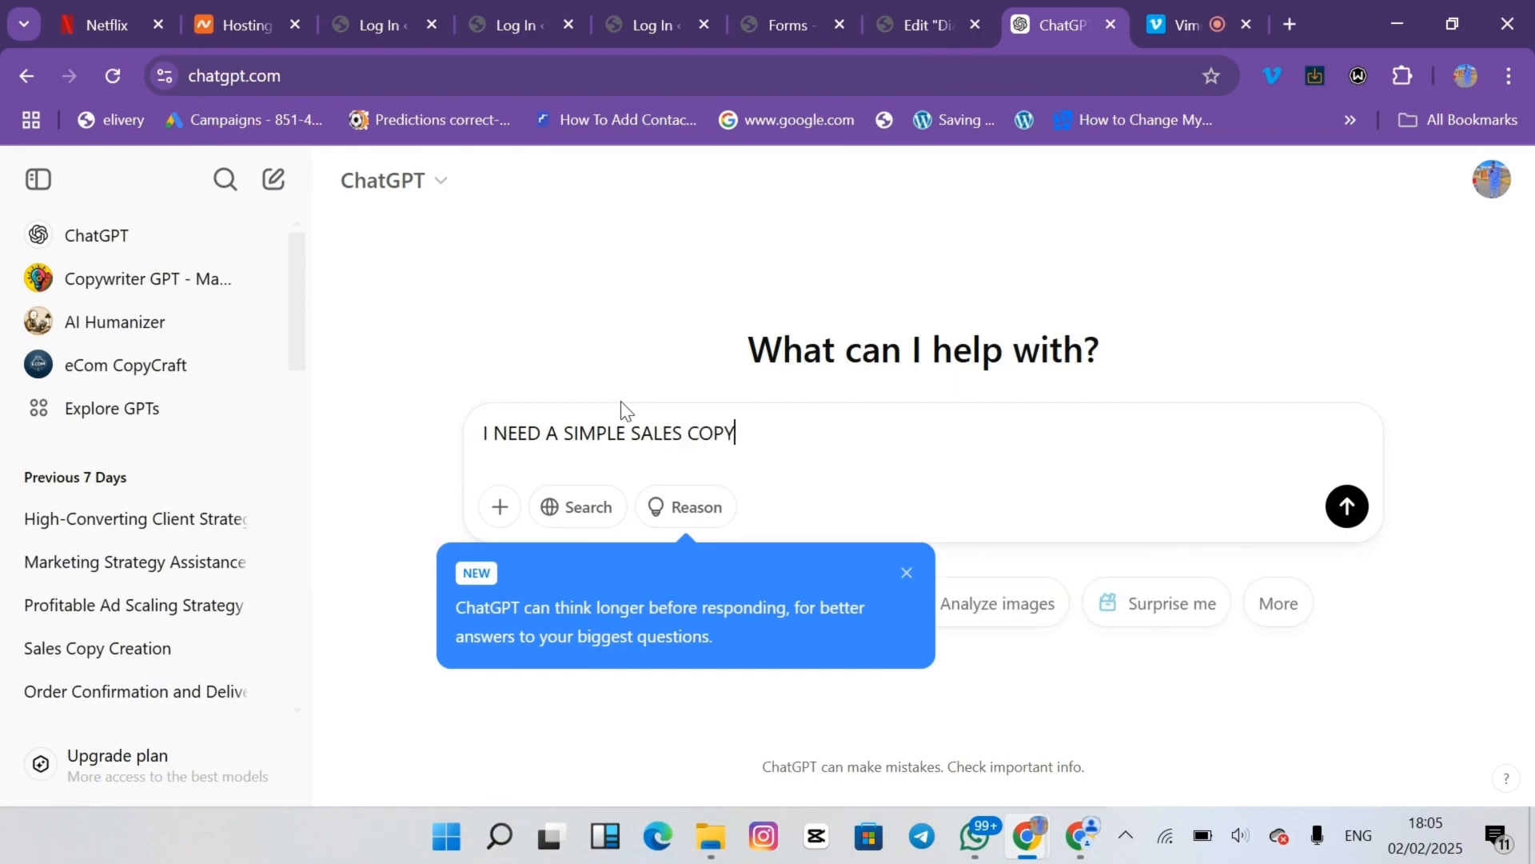
pyautogui.write('SELLING TO NI')
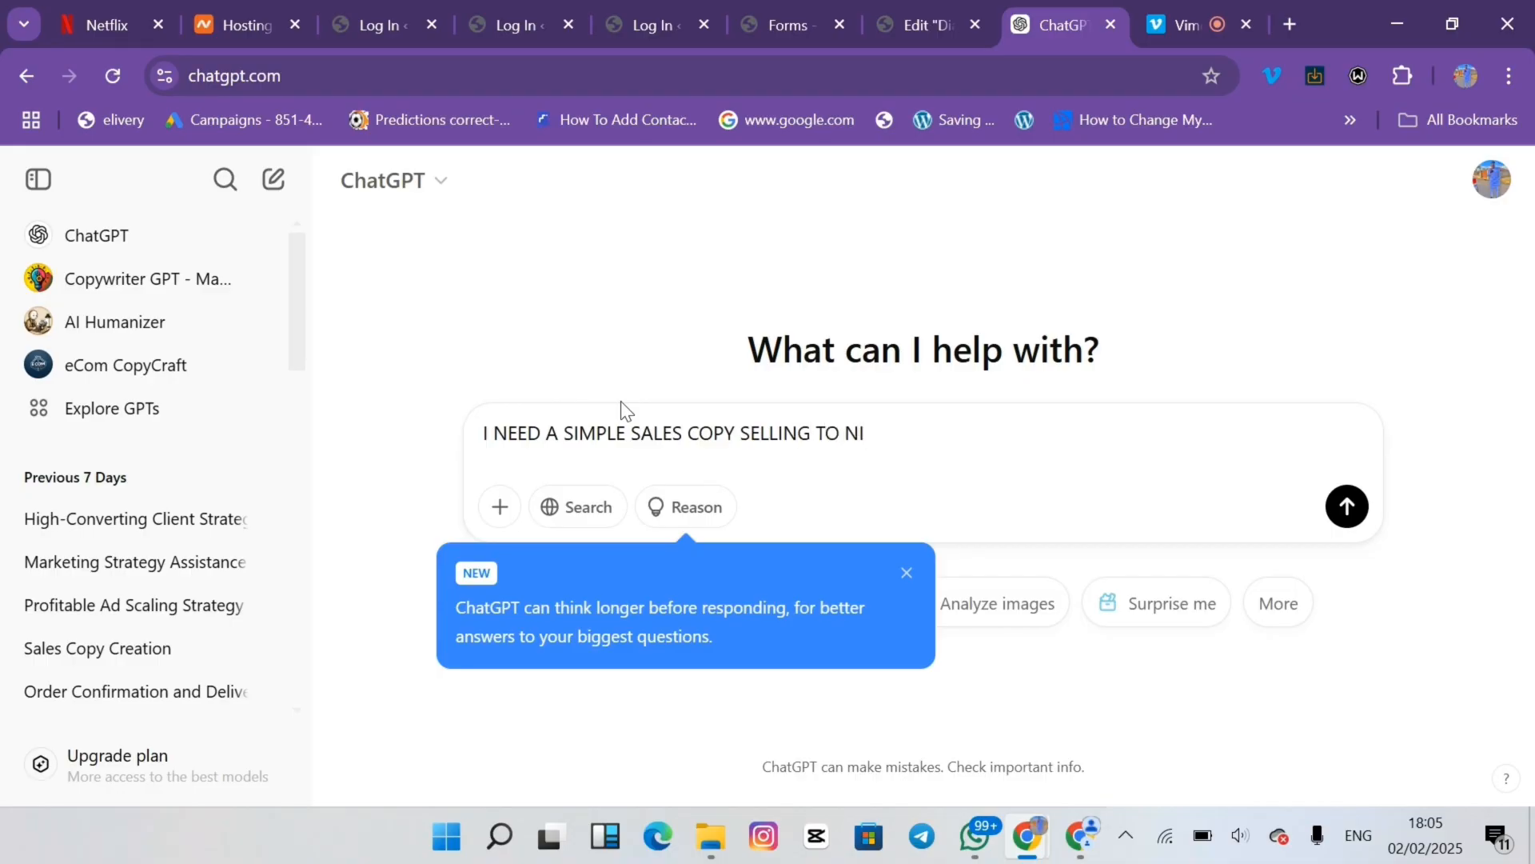
pyautogui.write('GERIANS FOR THIS PRODUCT')
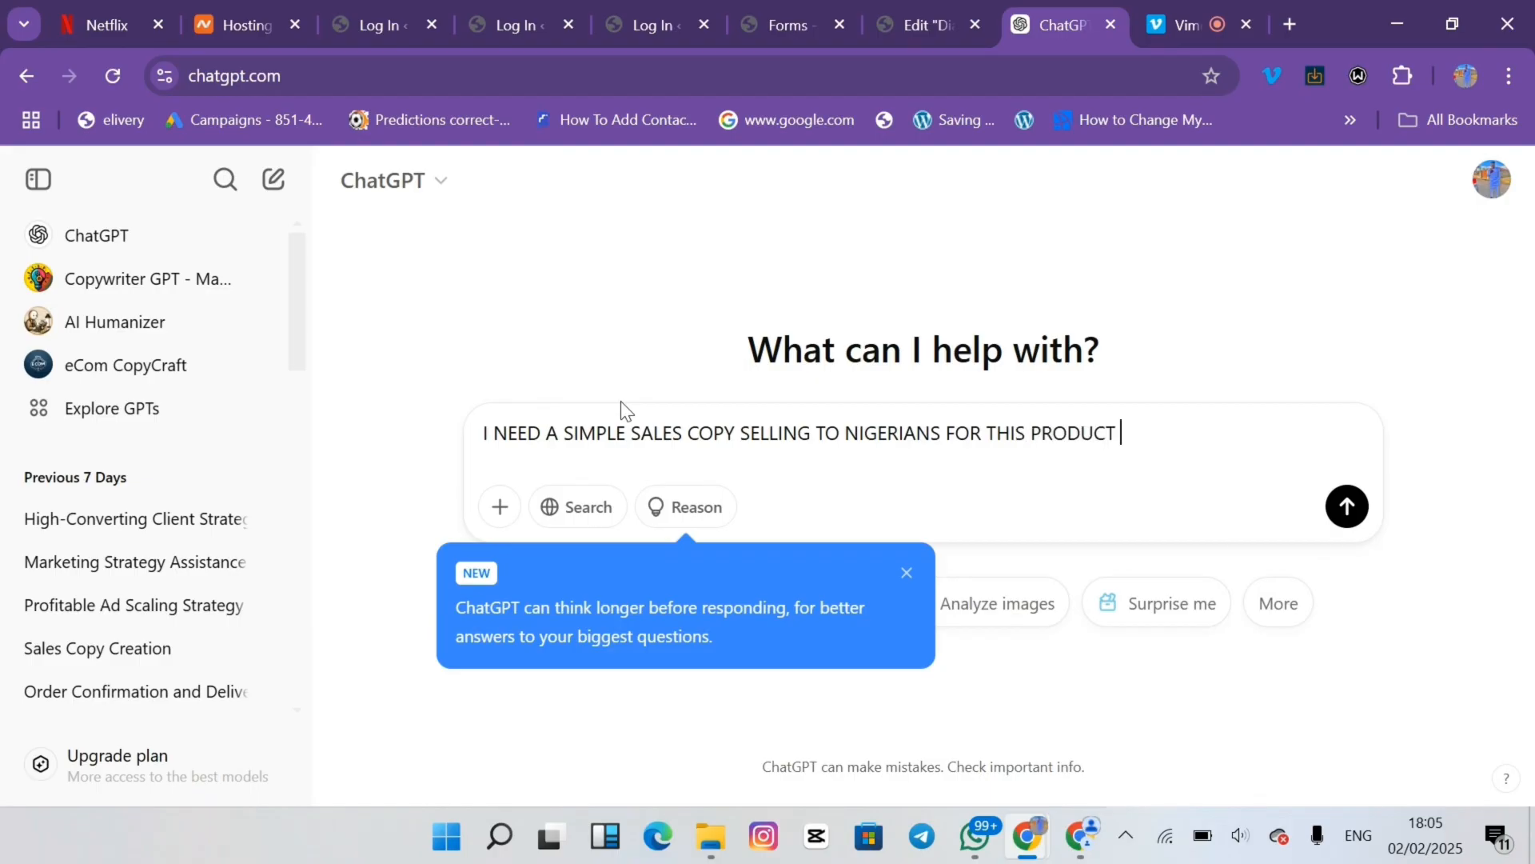
# Add the line "SEE THE PRODUCT FEATURES BELOW" to the prompt, paste the copied GT3 MAX description under it, and send it
pyautogui.hotkey('shift', 'Return')
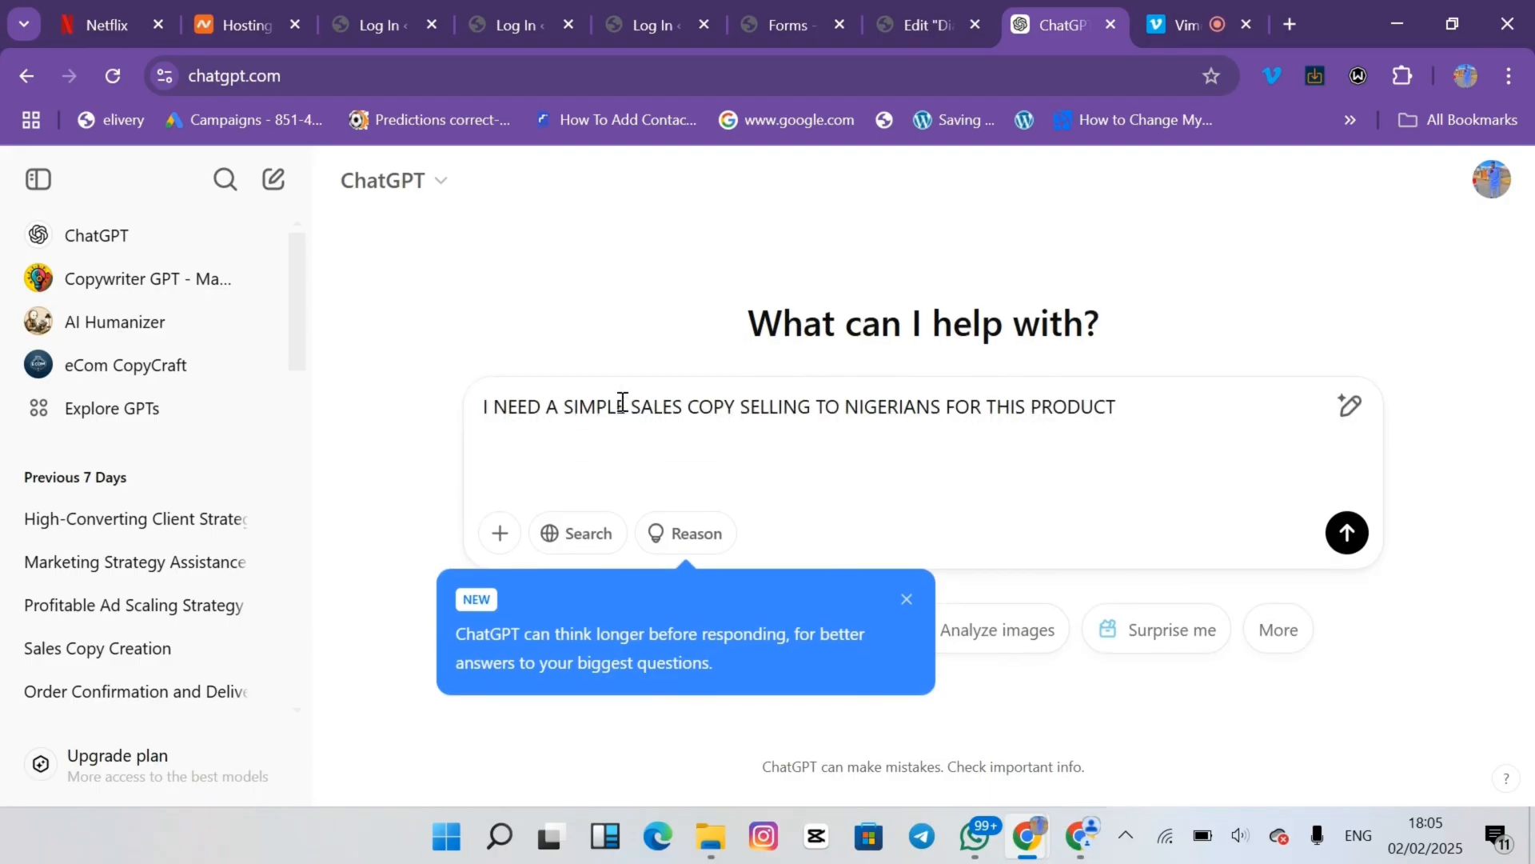
pyautogui.write('SEE THE PRO')
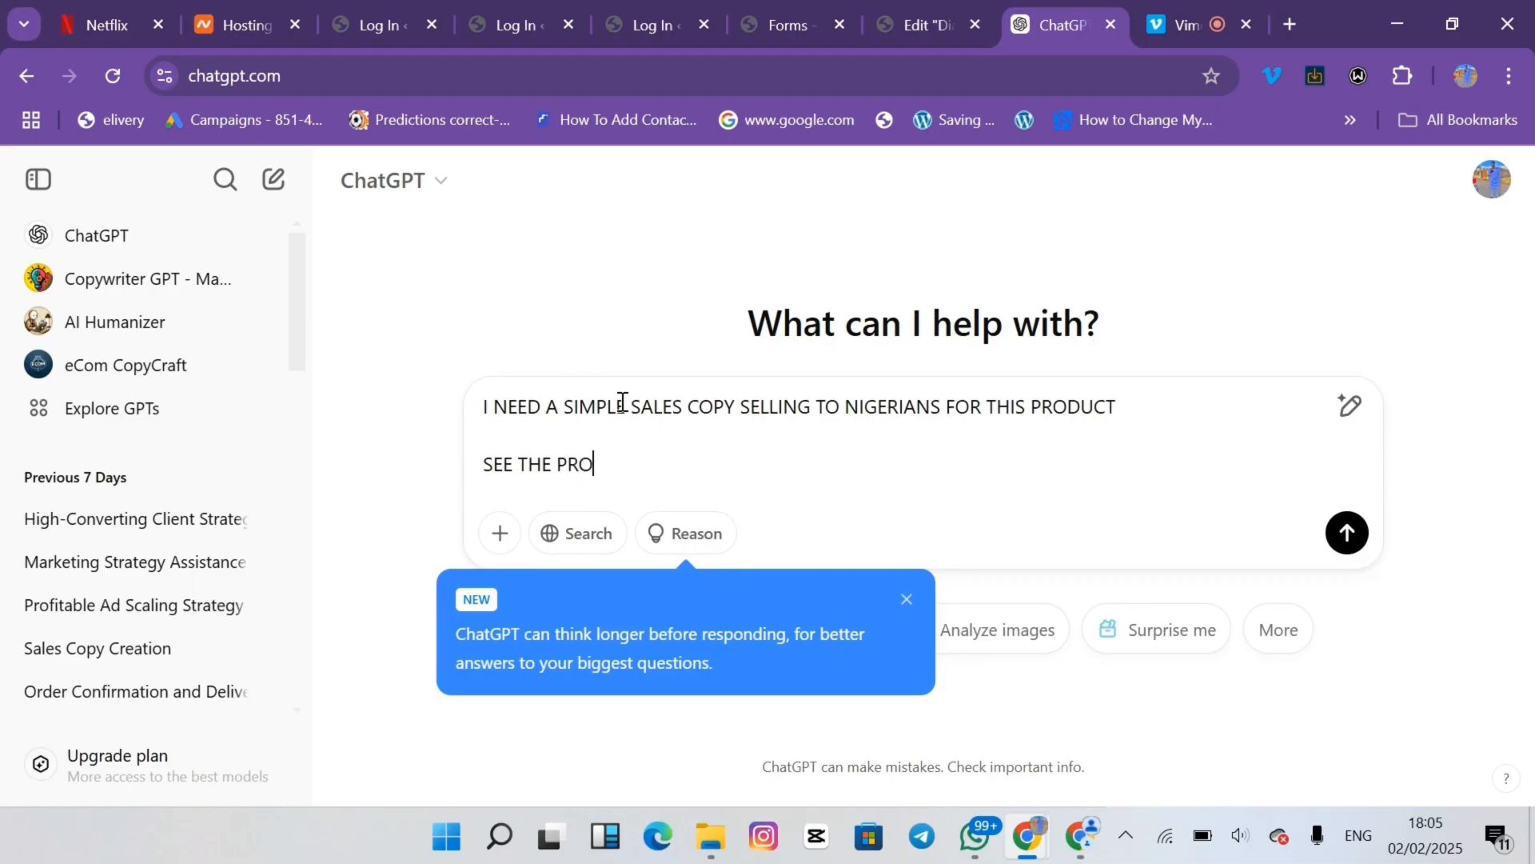
pyautogui.write('DUCT FEATURE')
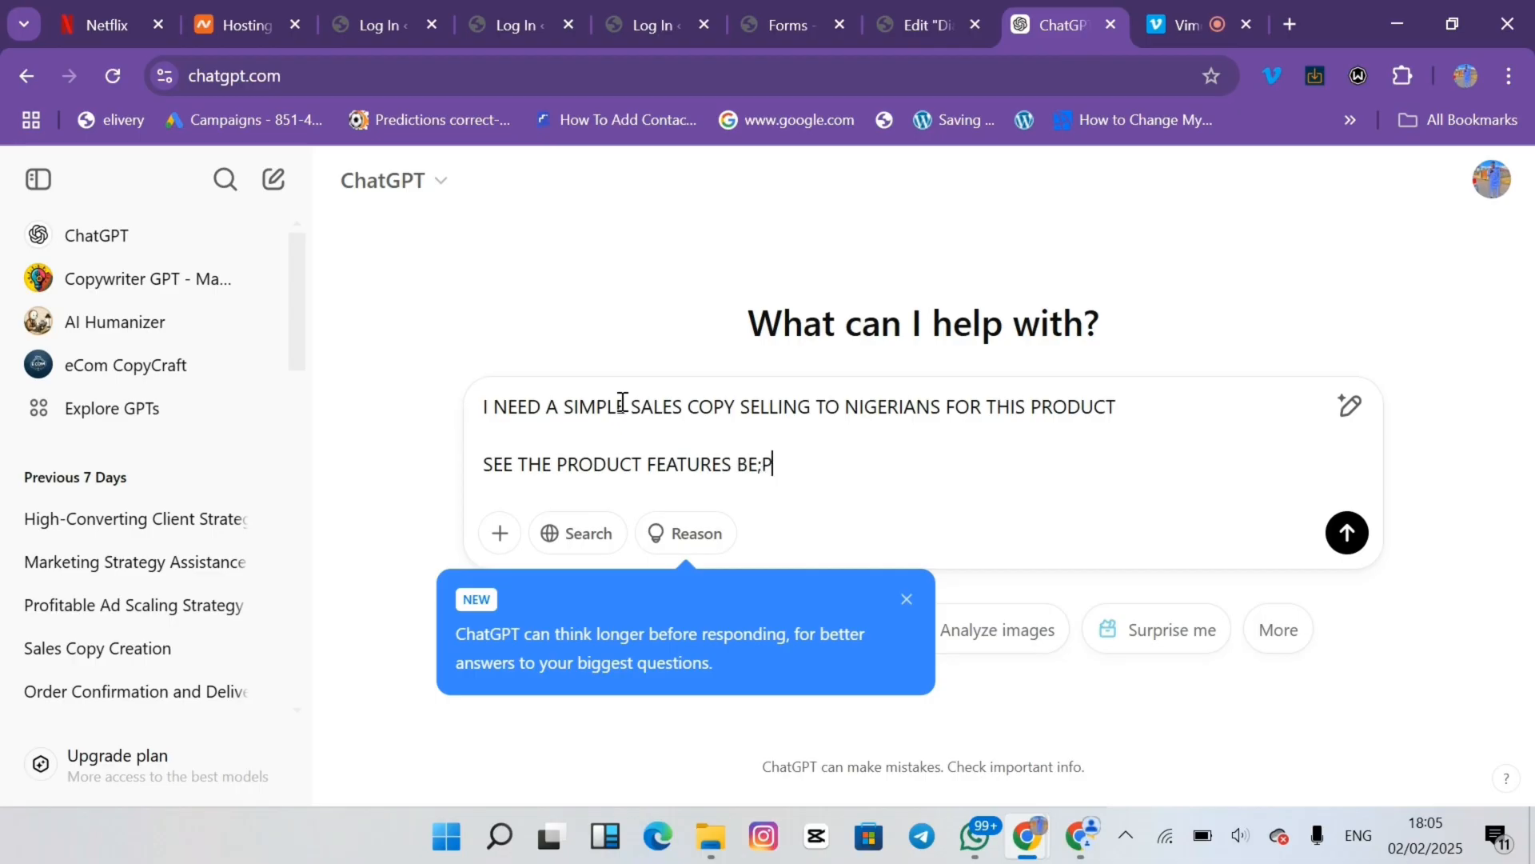
pyautogui.write('S BELOW')
pyautogui.hotkey('shift', 'Return')
pyautogui.hotkey('shift', 'Return')
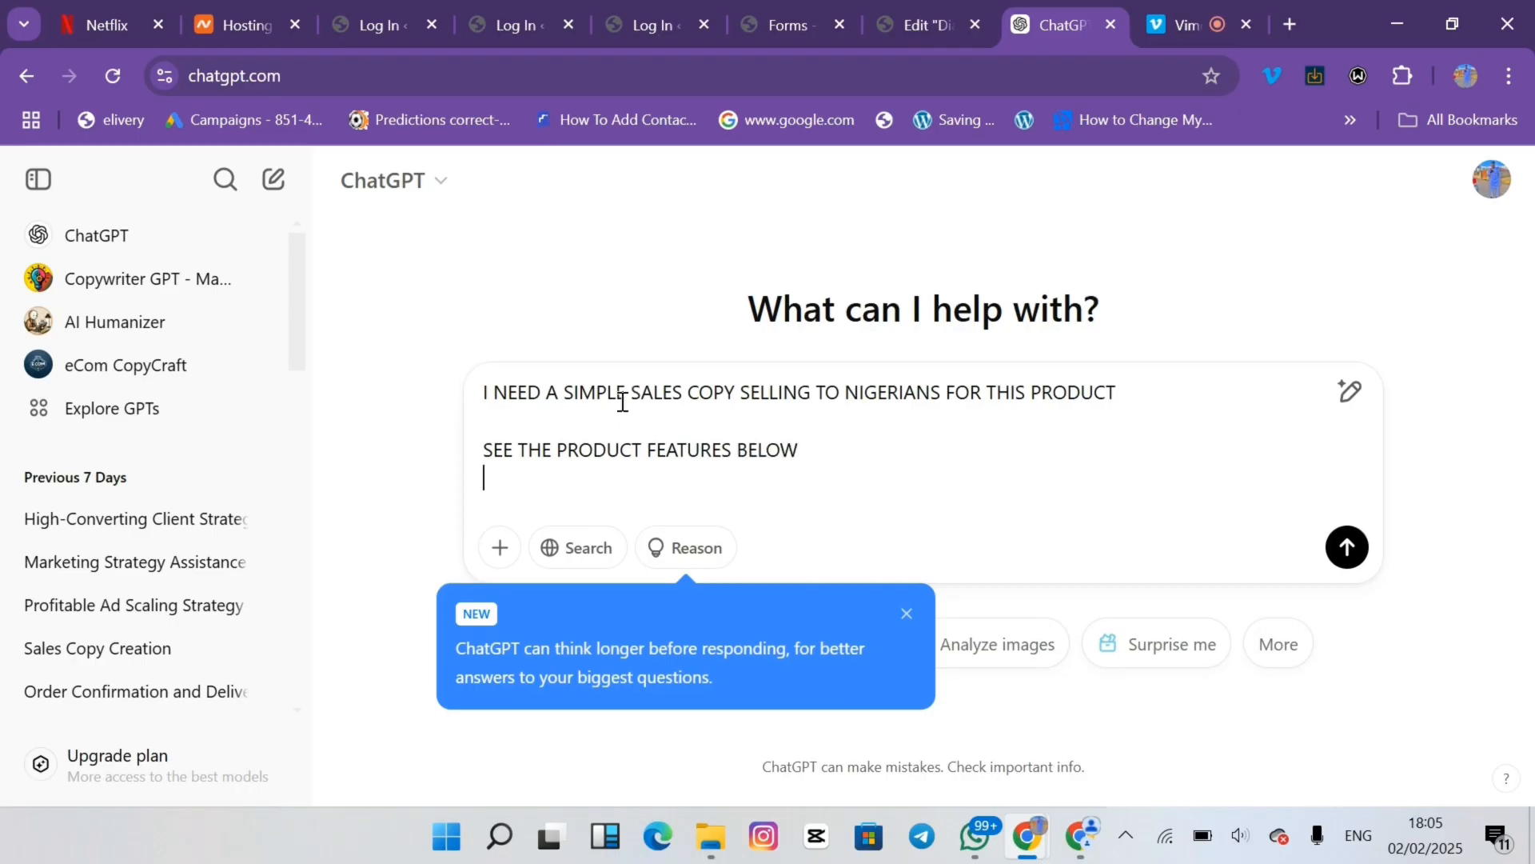
pyautogui.hotkey('ctrl', 'v')
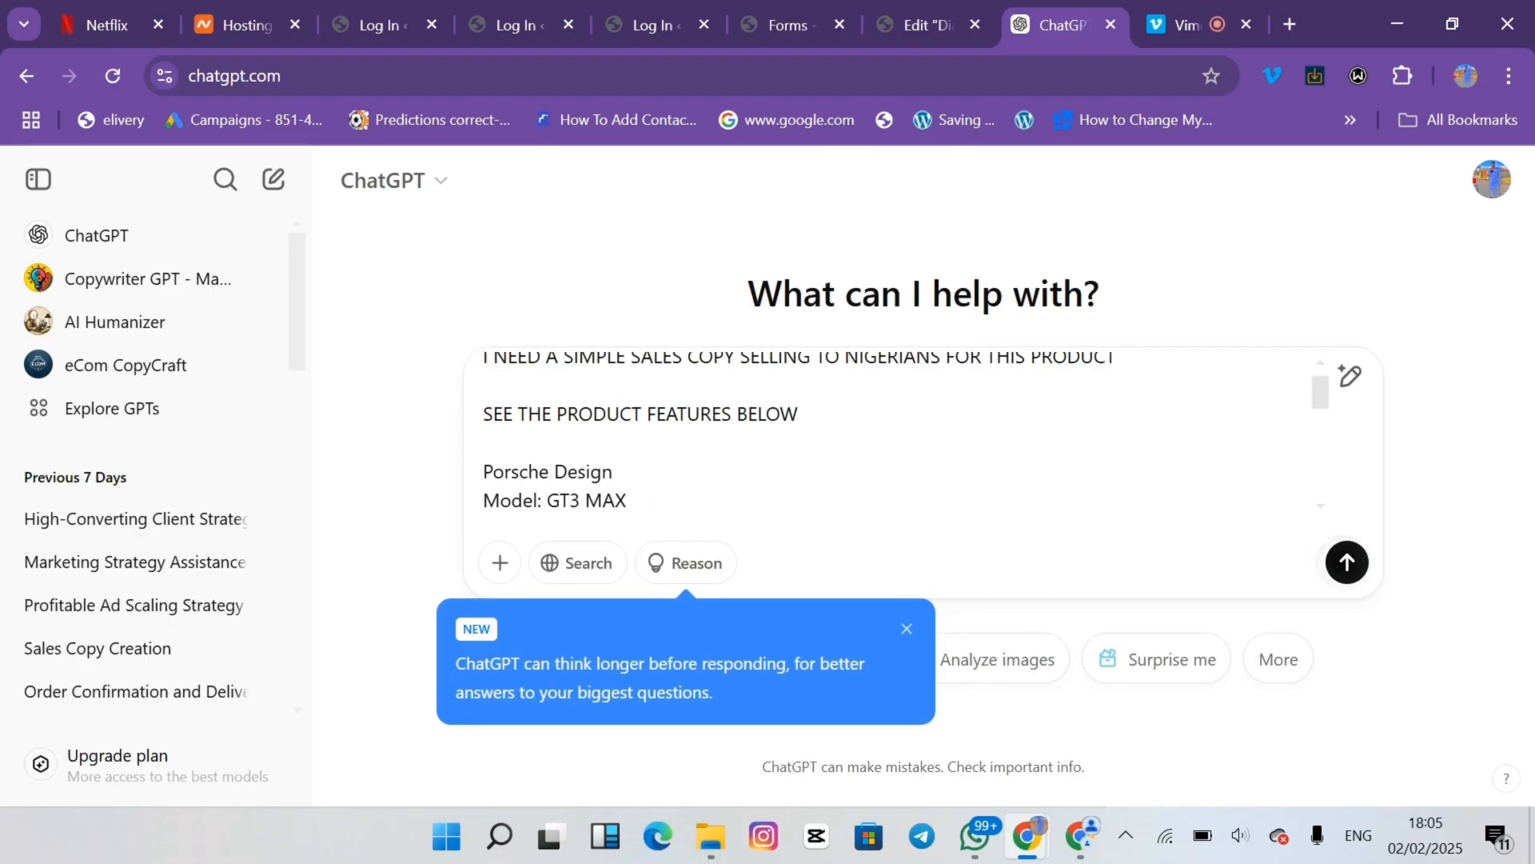
pyautogui.press('Return')
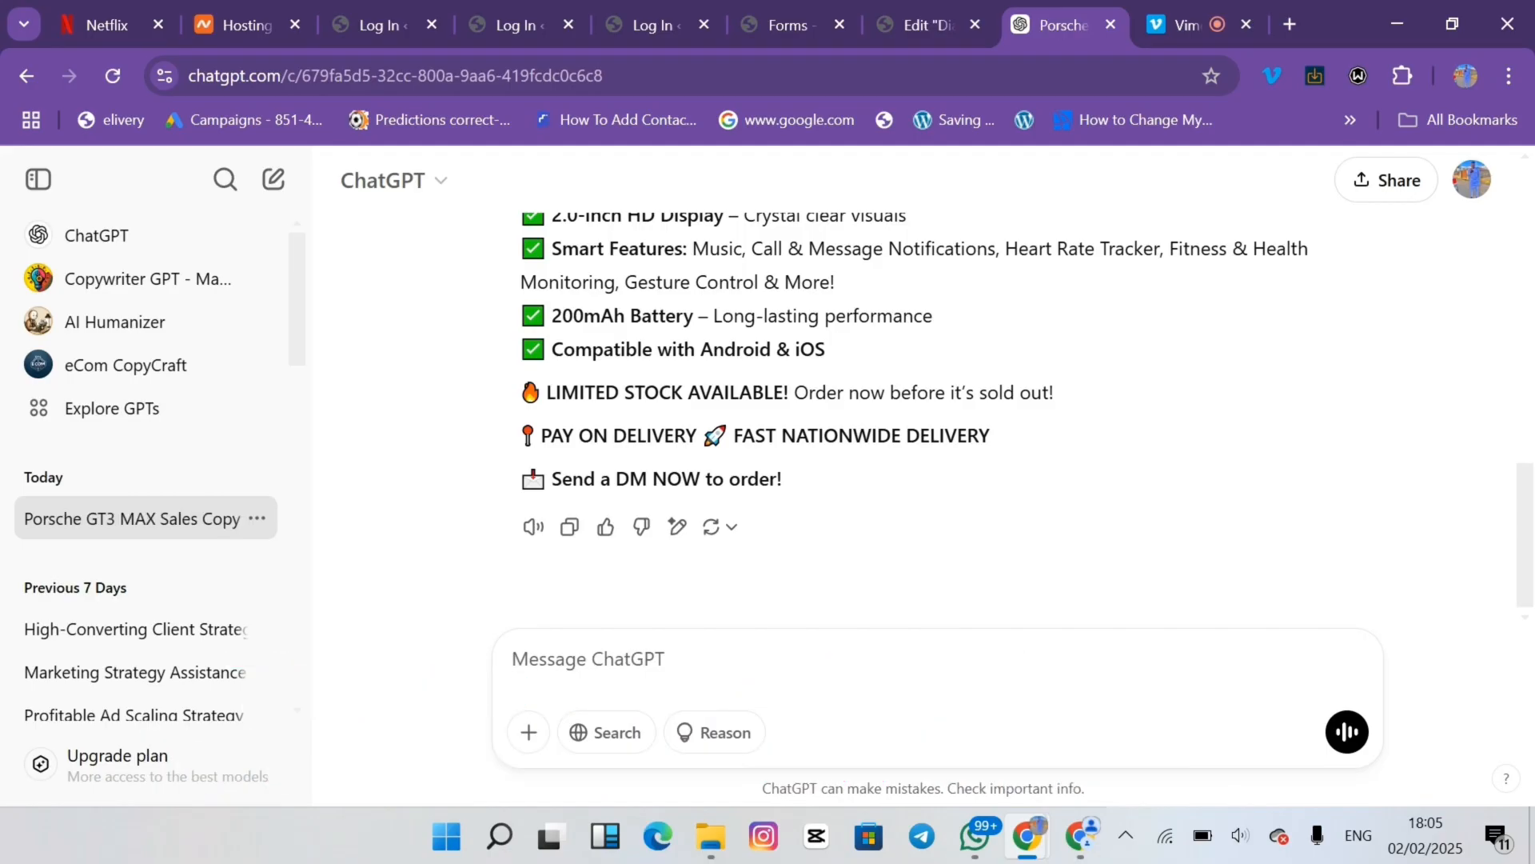
# Send ChatGPT the follow-up prompt "GIVE ME A LONG SALES LETTER TO SELL THIS ITEM"
pyautogui.write('GIVE ME')
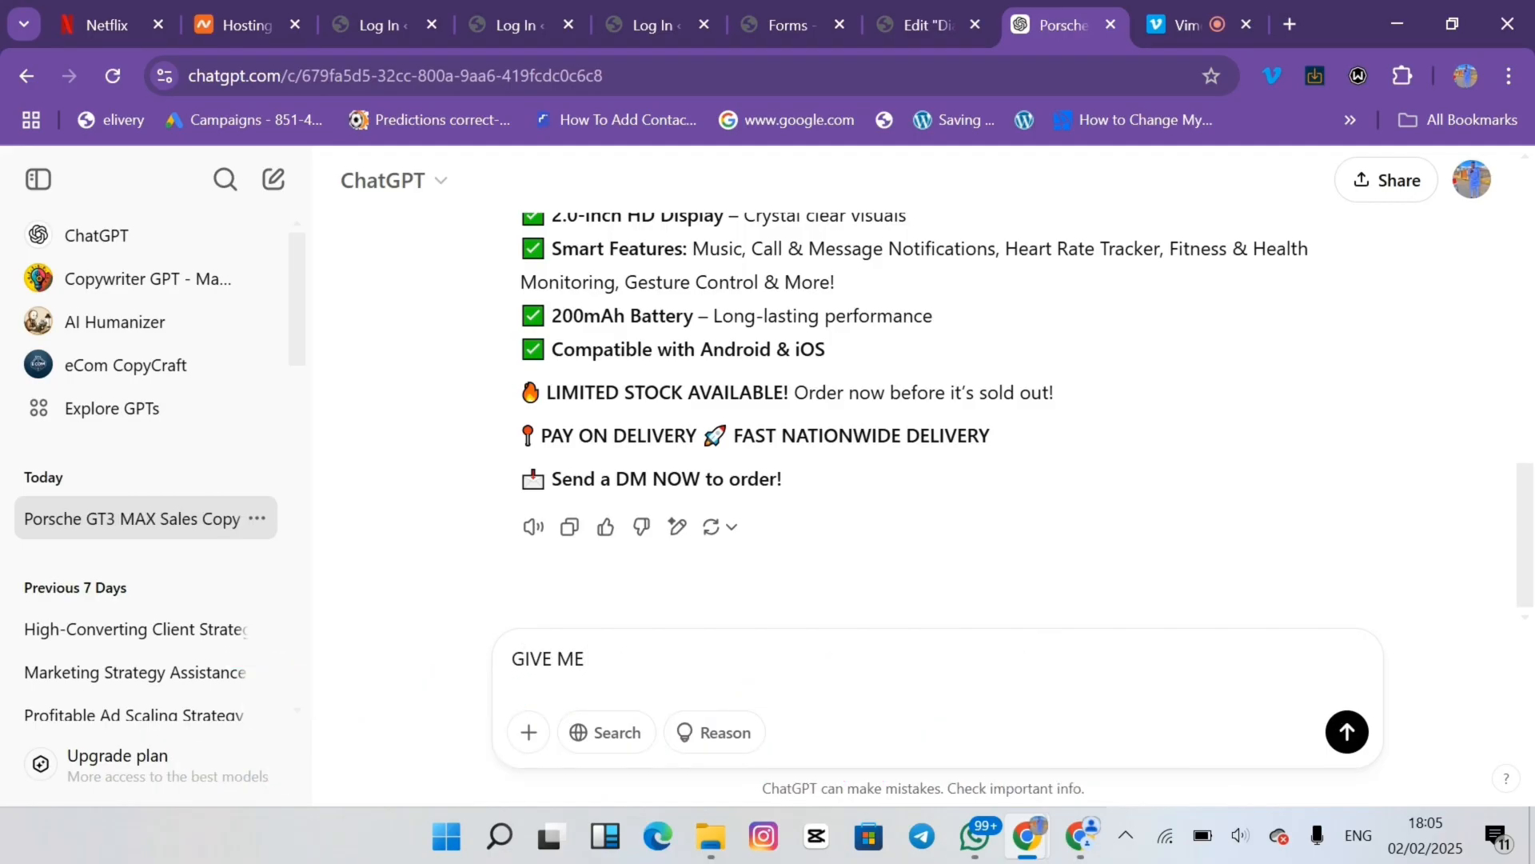
pyautogui.write(' A LONG SALES LETTER')
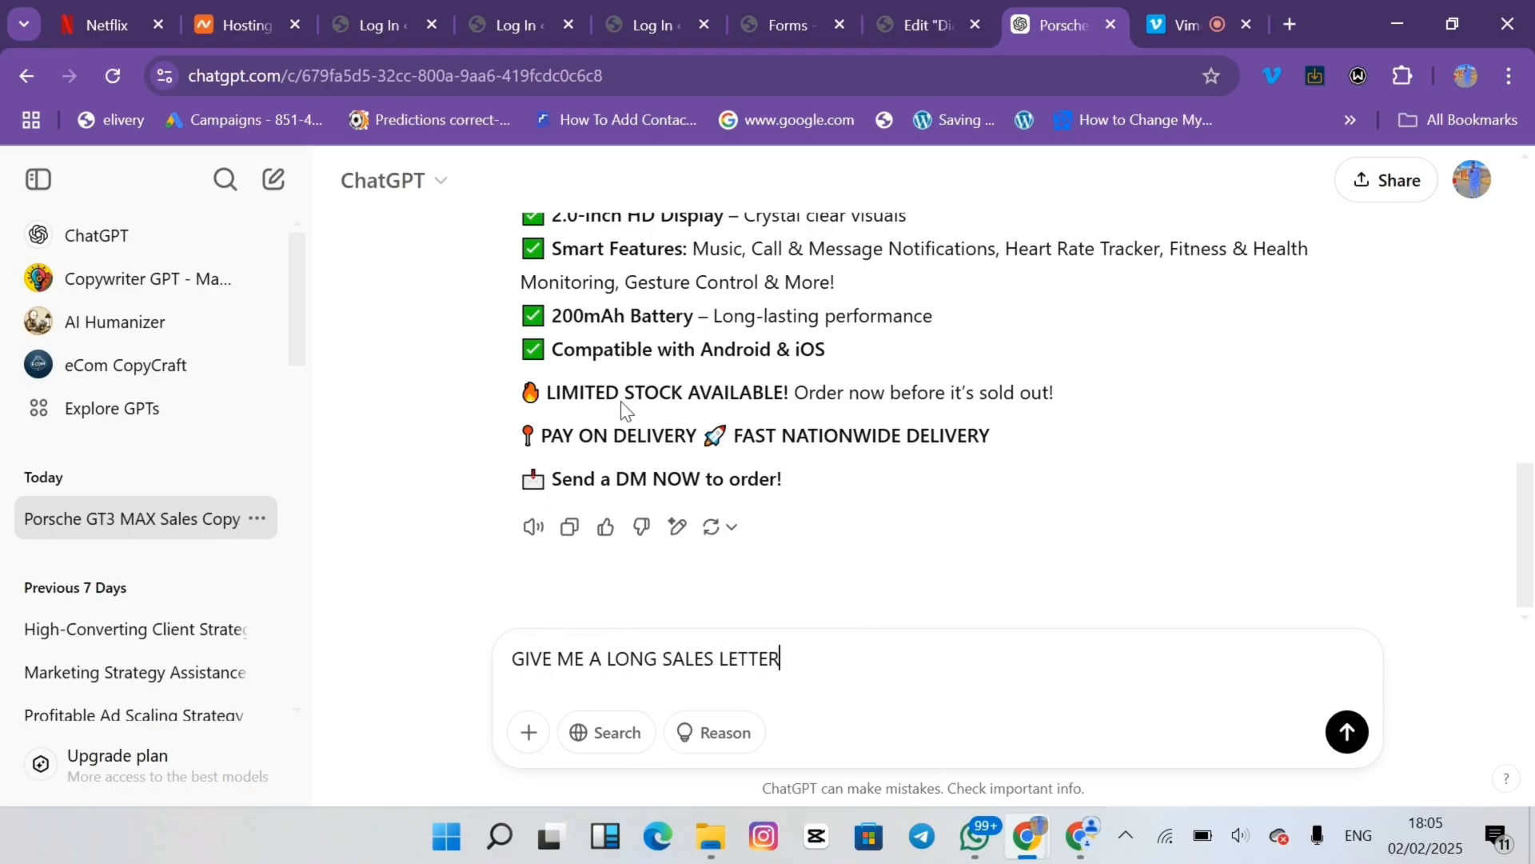
pyautogui.write(' TO SELL THIS ITEM')
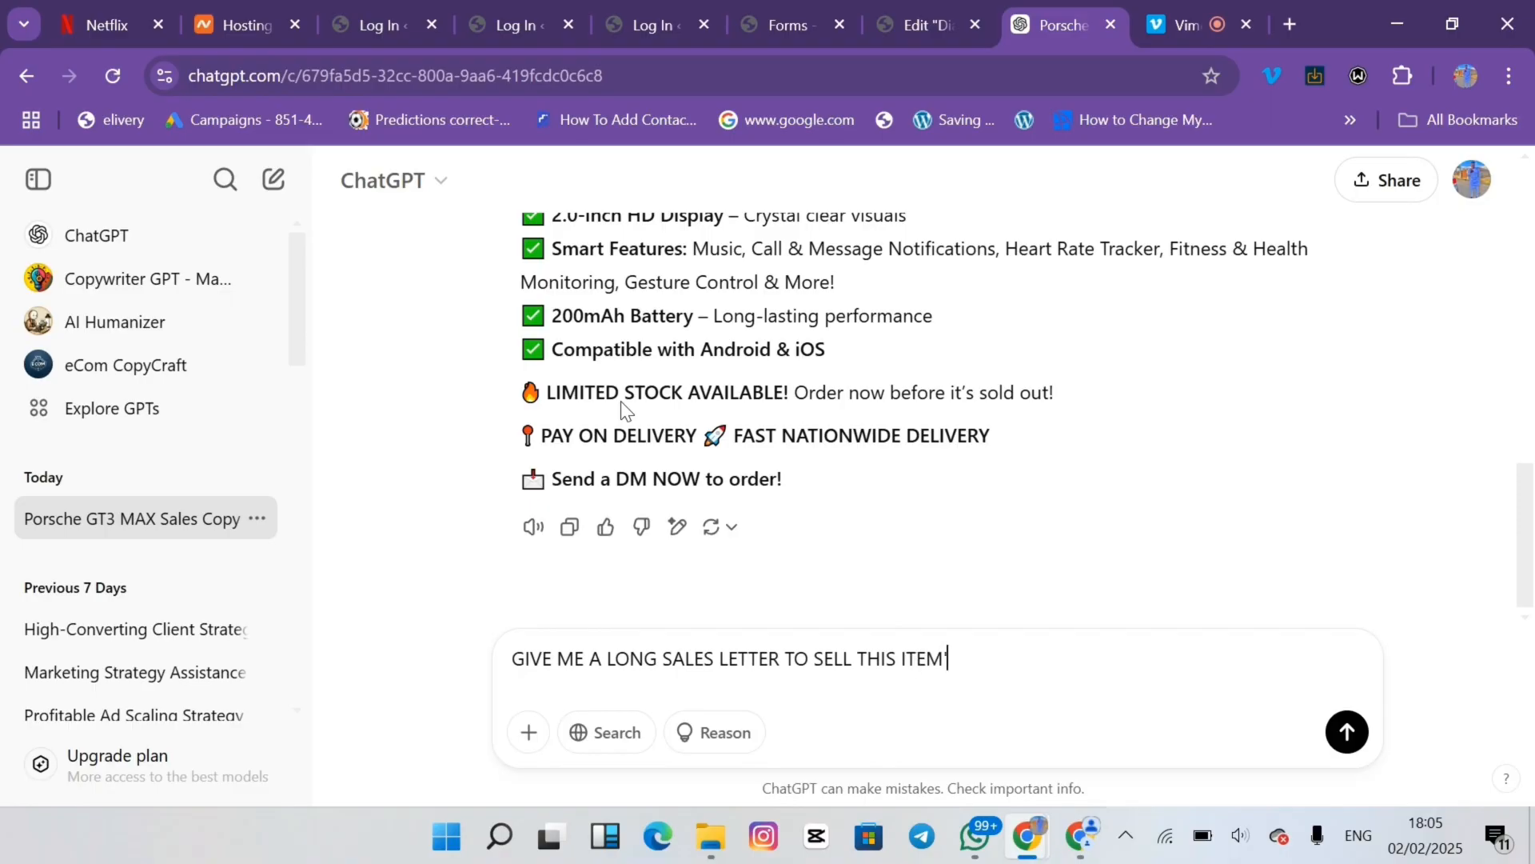
pyautogui.press('Return')
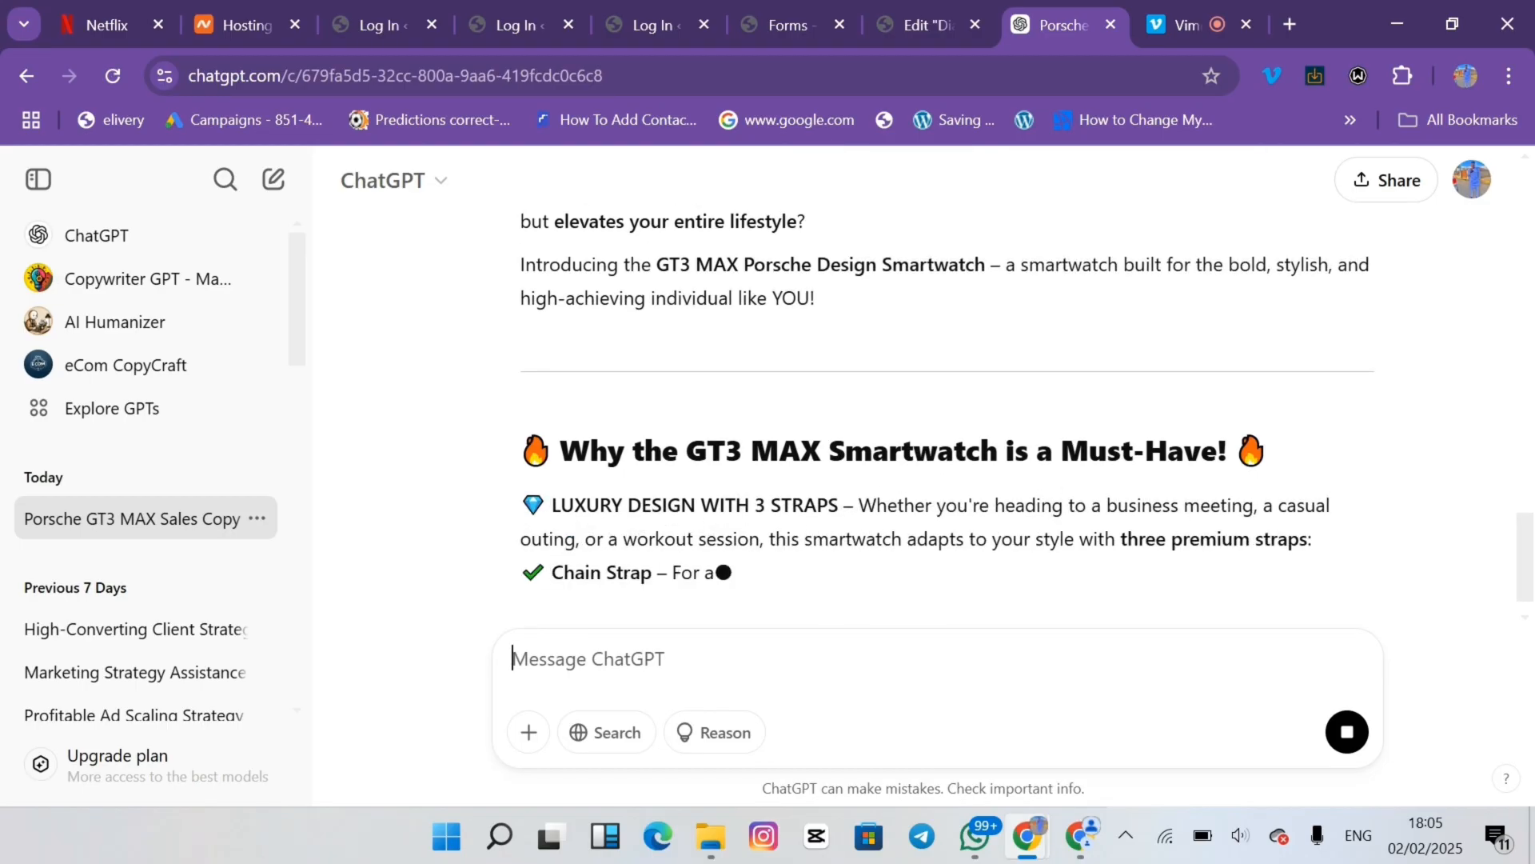
# Read through the generated GT3 MAX sales letter, checking its headline, feature list and pricing section
pyautogui.scroll(1, 946, 415)
pyautogui.scroll(-1, 946, 416)
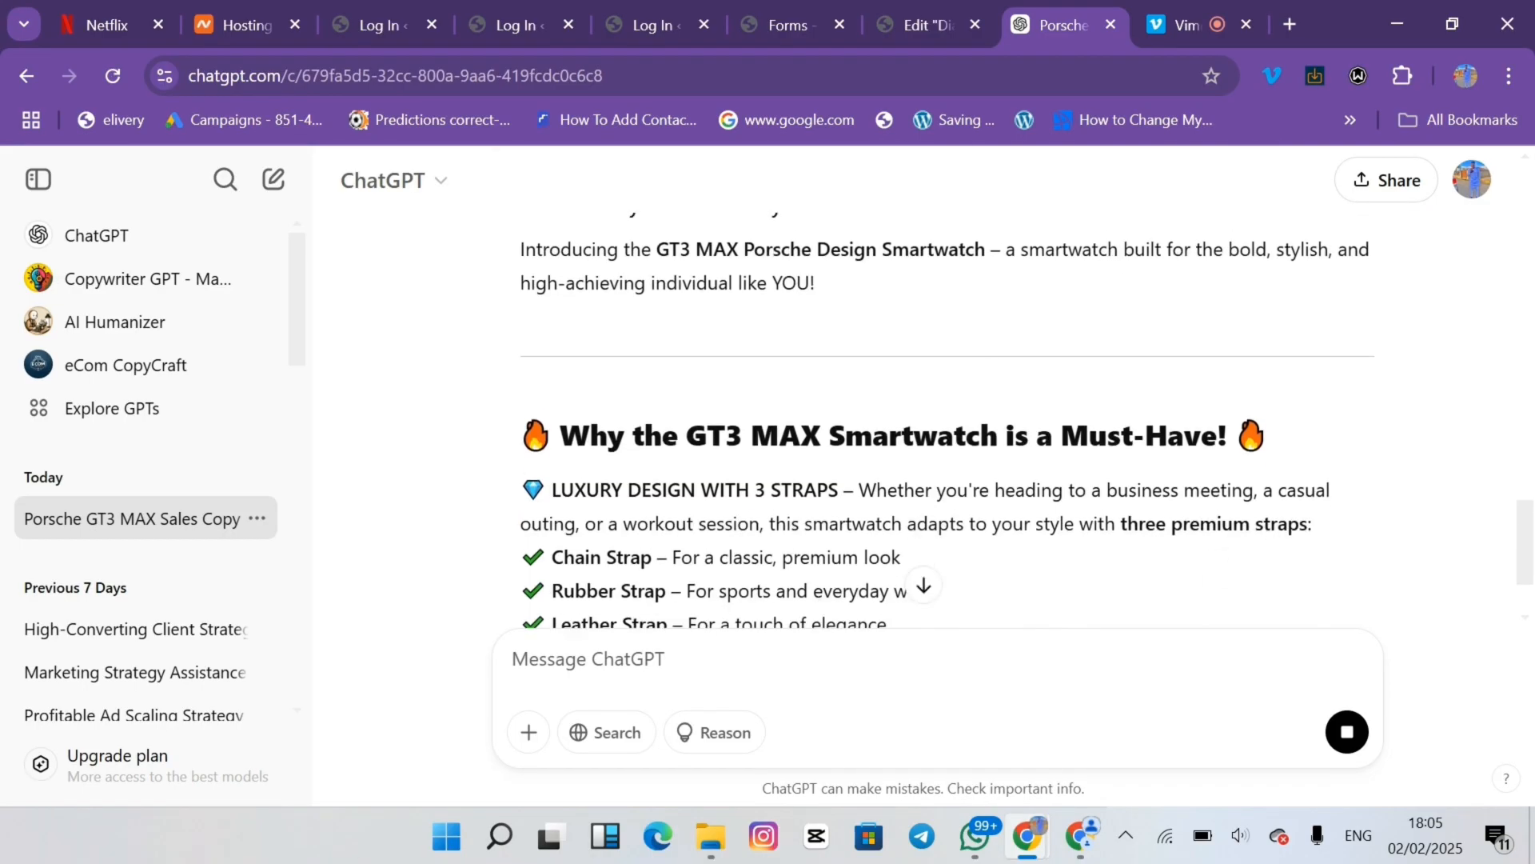
pyautogui.scroll(3, 947, 416)
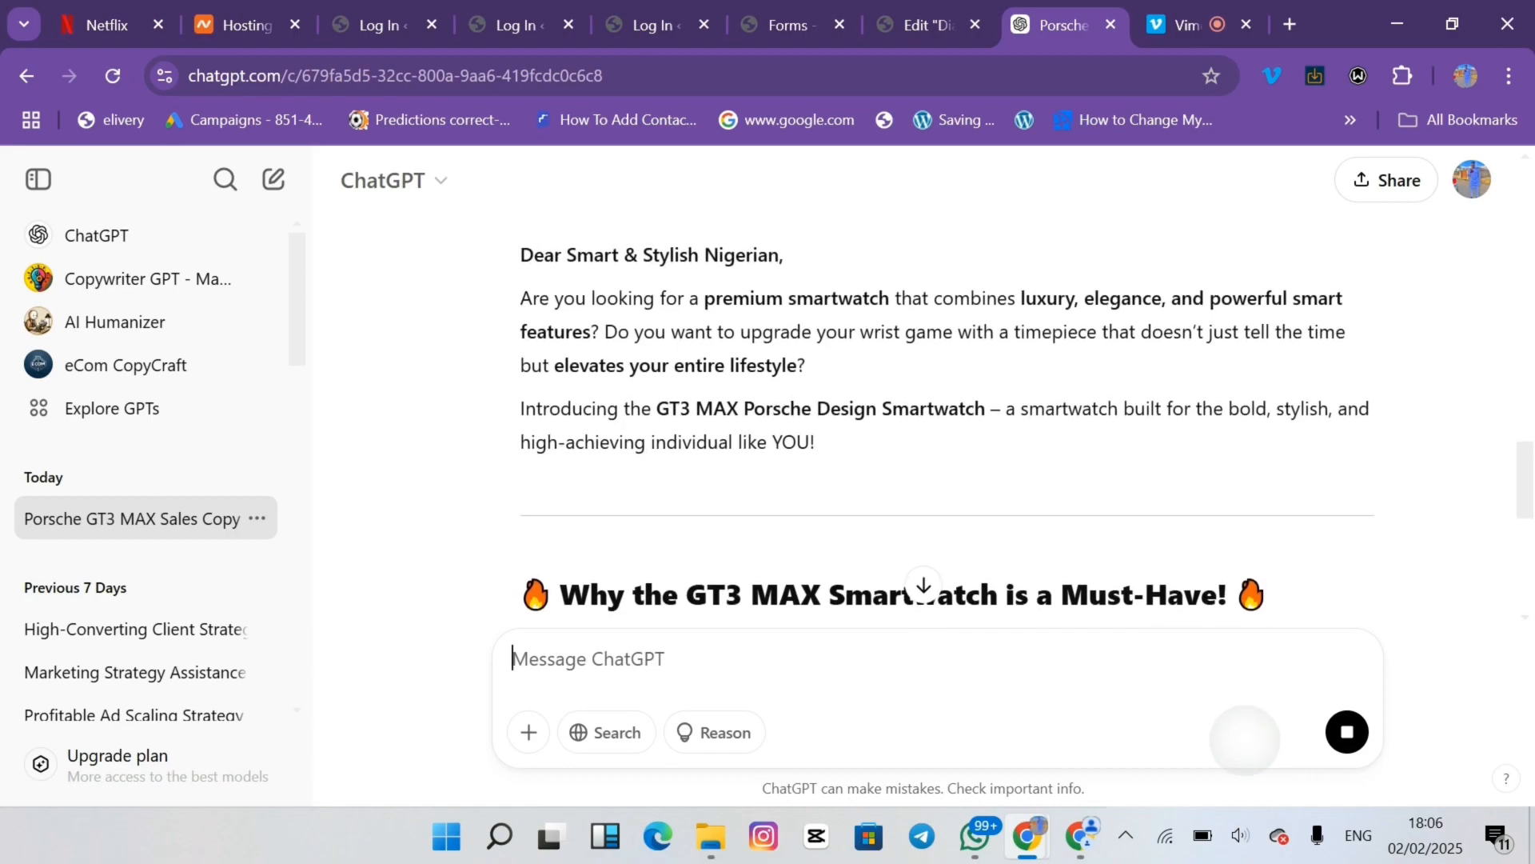
pyautogui.scroll(-8, 947, 416)
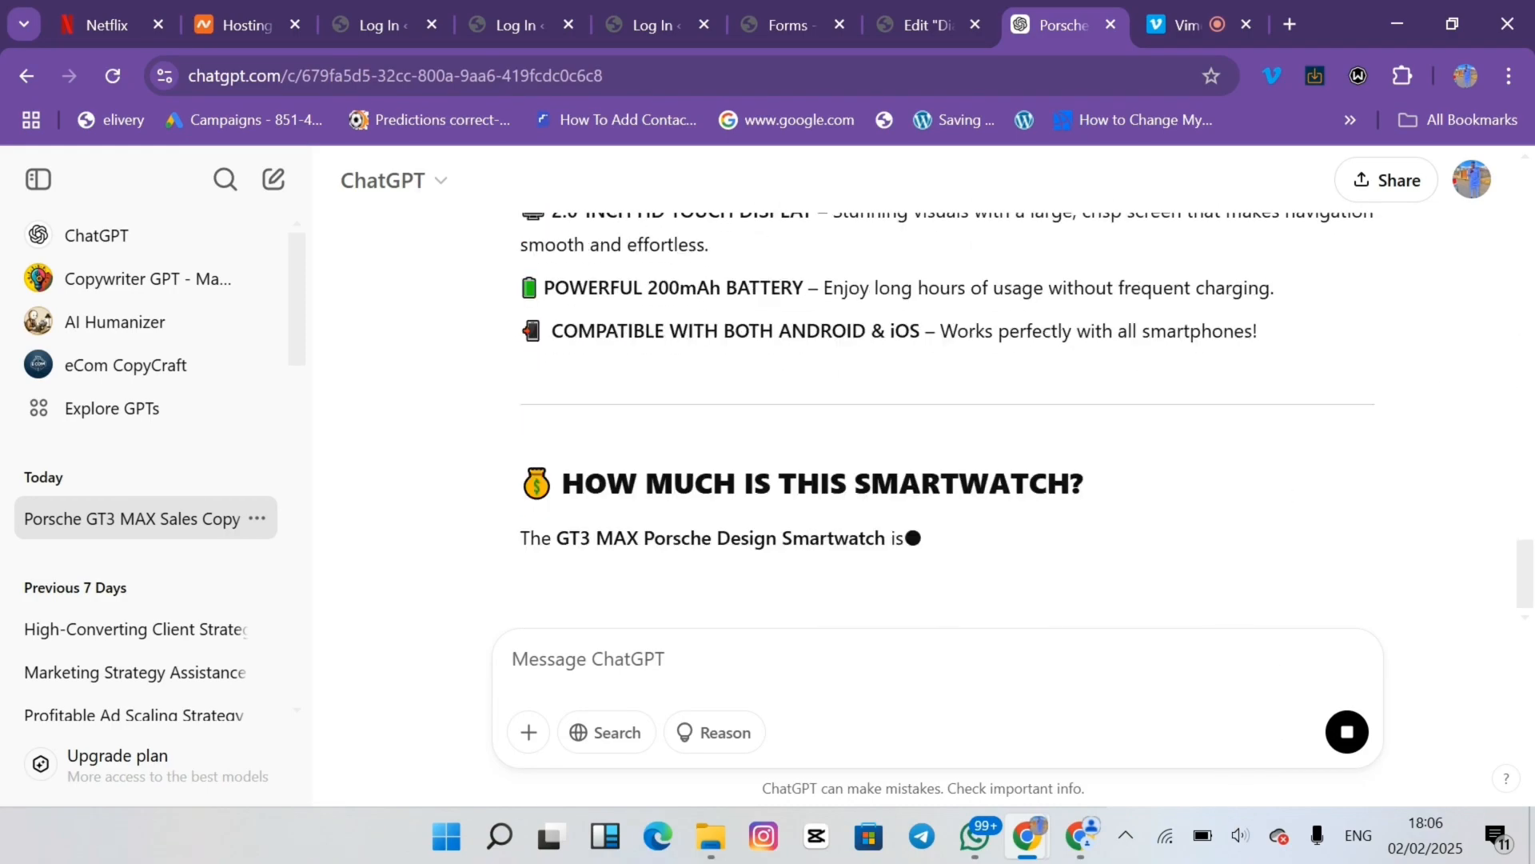
pyautogui.scroll(3, 946, 416)
pyautogui.scroll(-2, 947, 416)
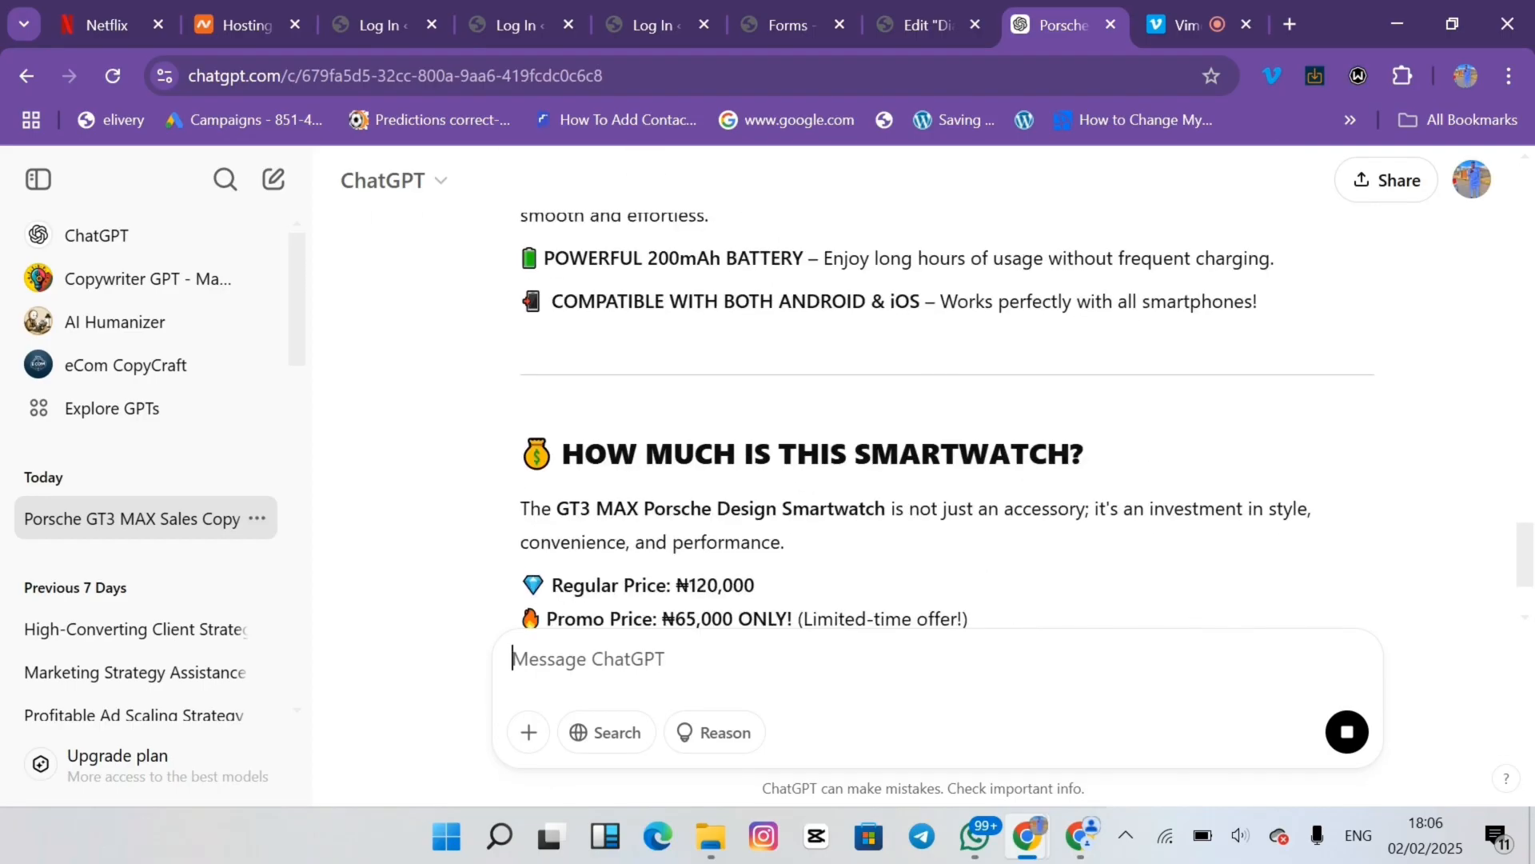
pyautogui.scroll(3, 654, 178)
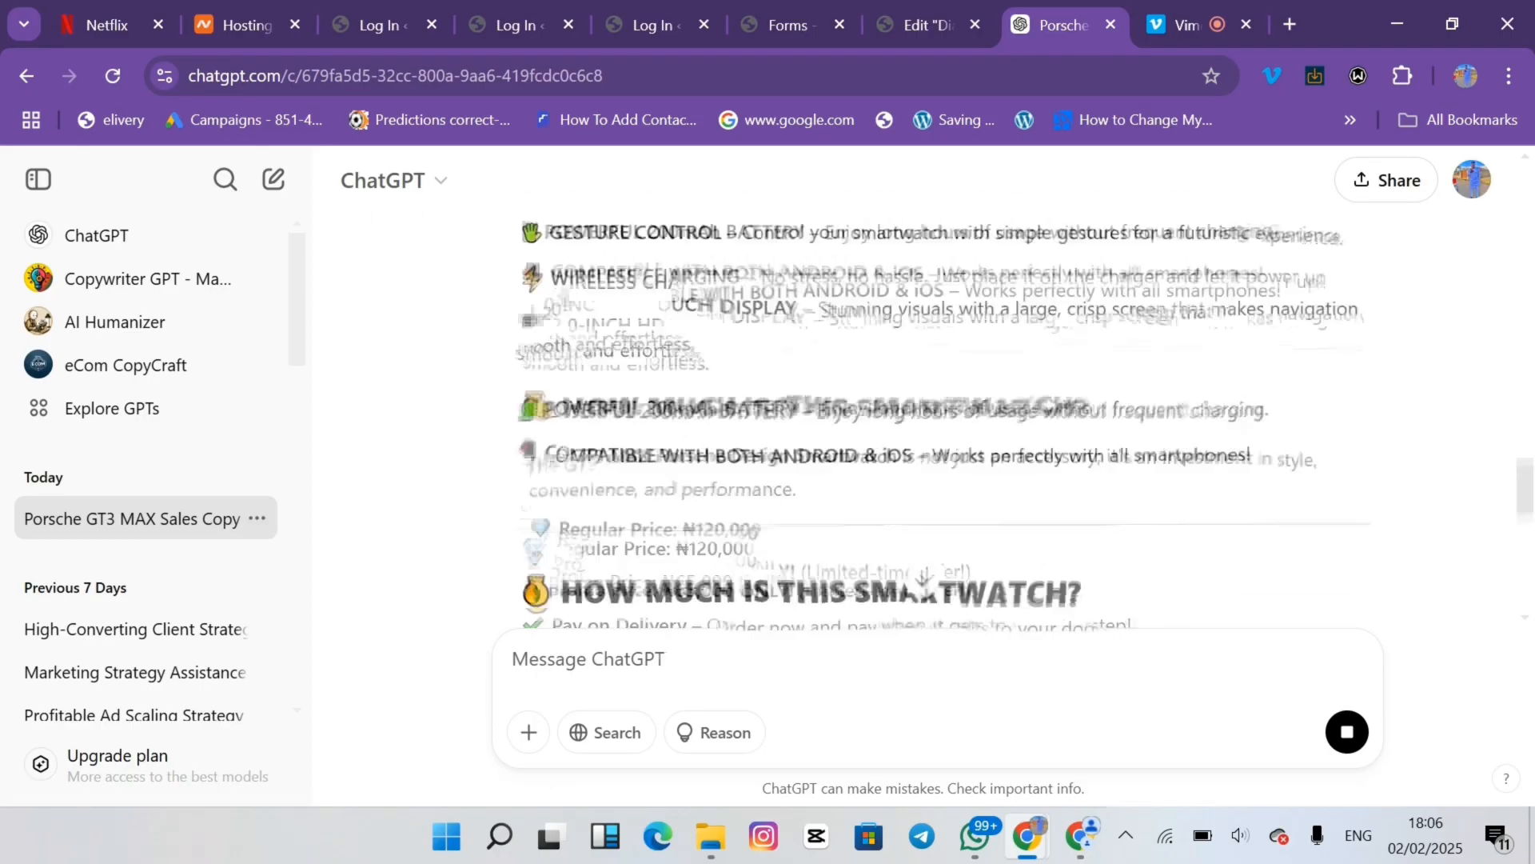
pyautogui.scroll(15, 473, 165)
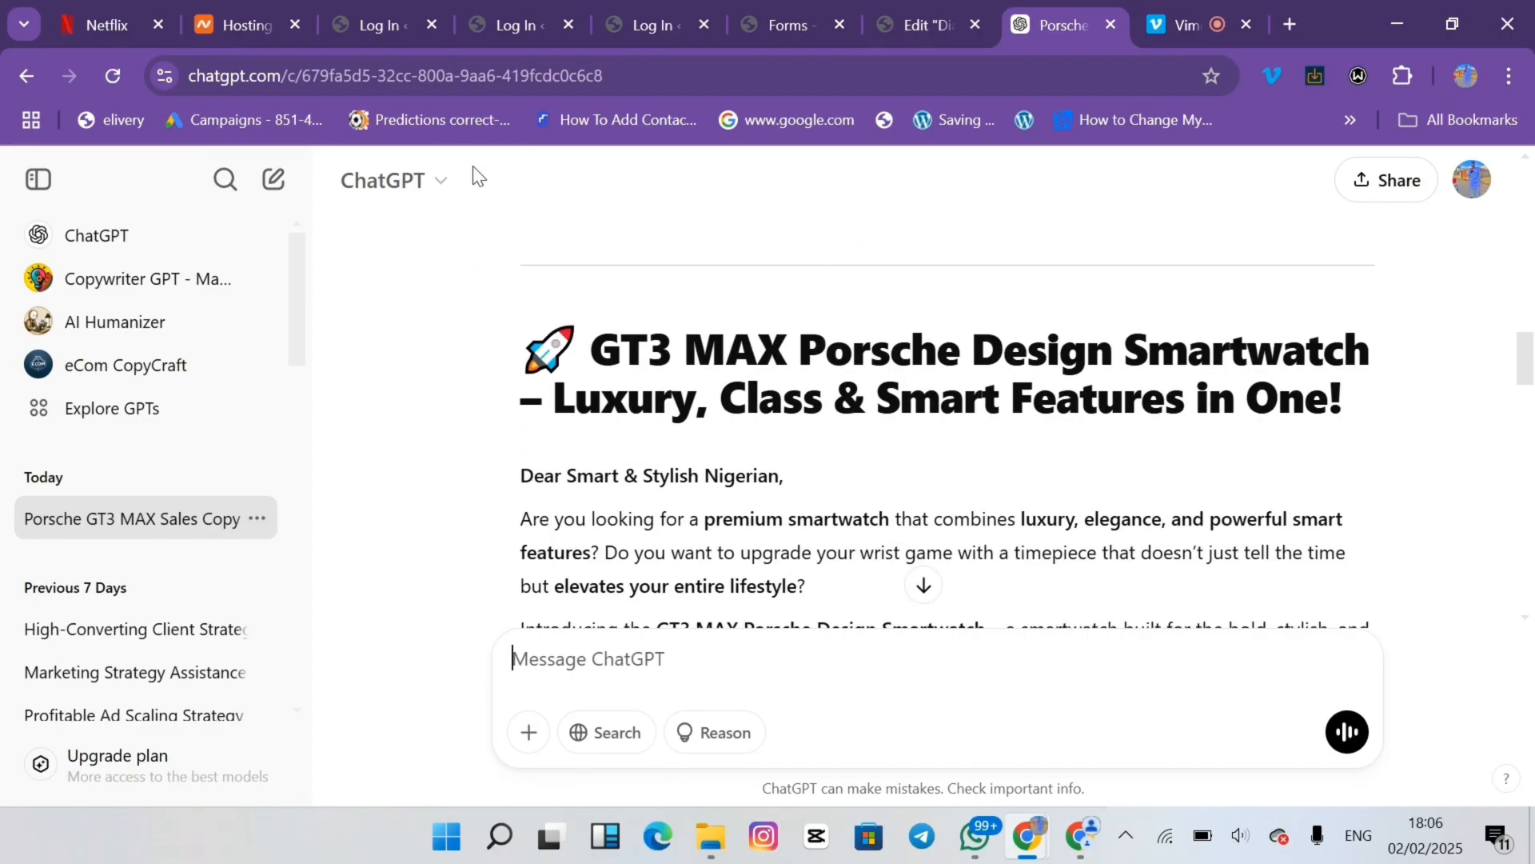
# Open the eCom CopyCraft GPT in a new browser tab and start a conversation with its /new-copy prompt
pyautogui.rightClick(136, 373)
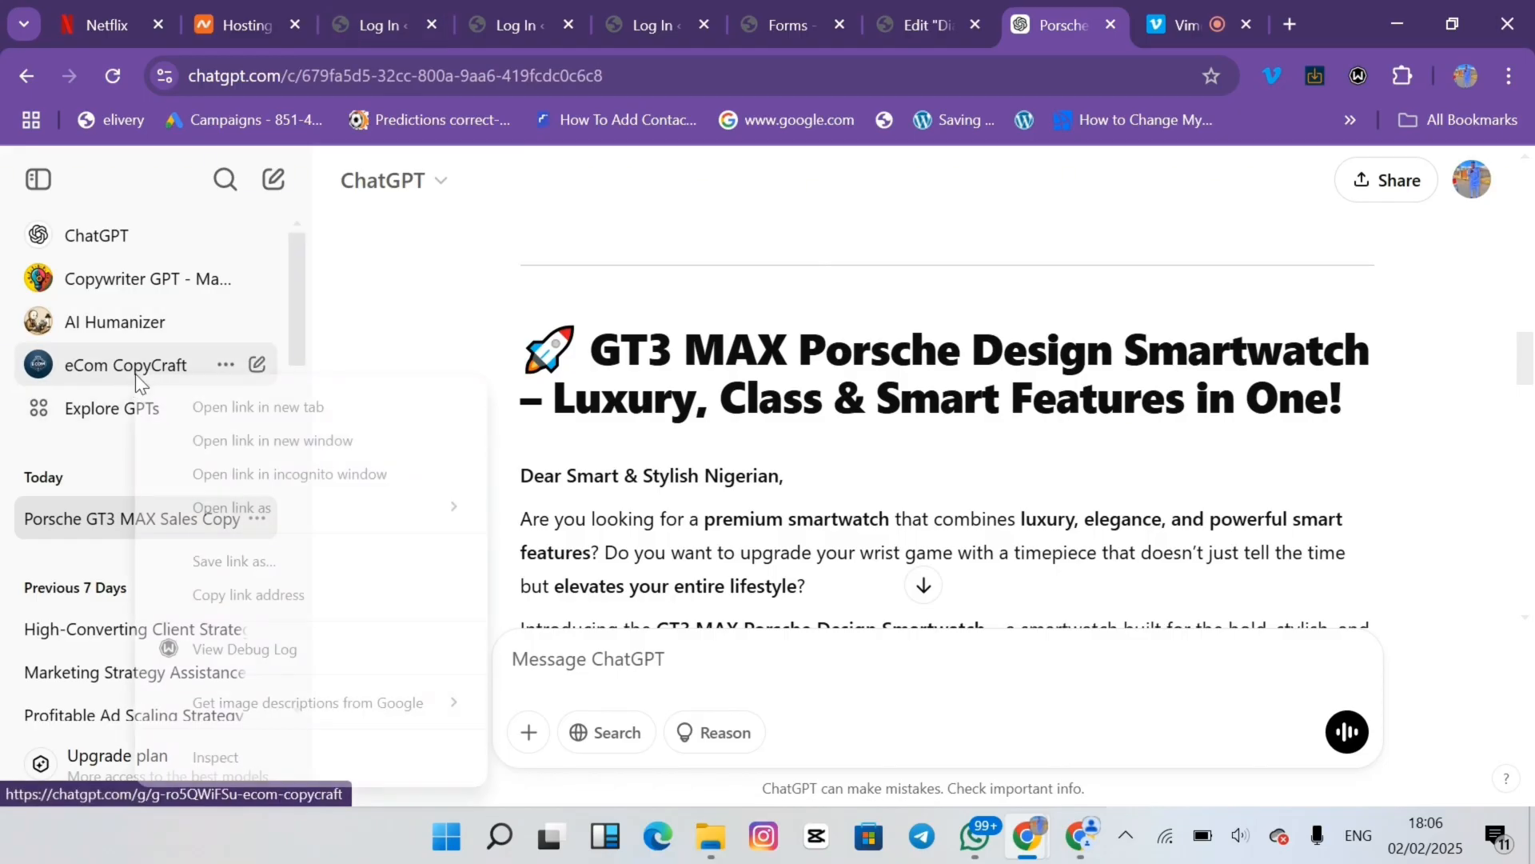
pyautogui.click(201, 406)
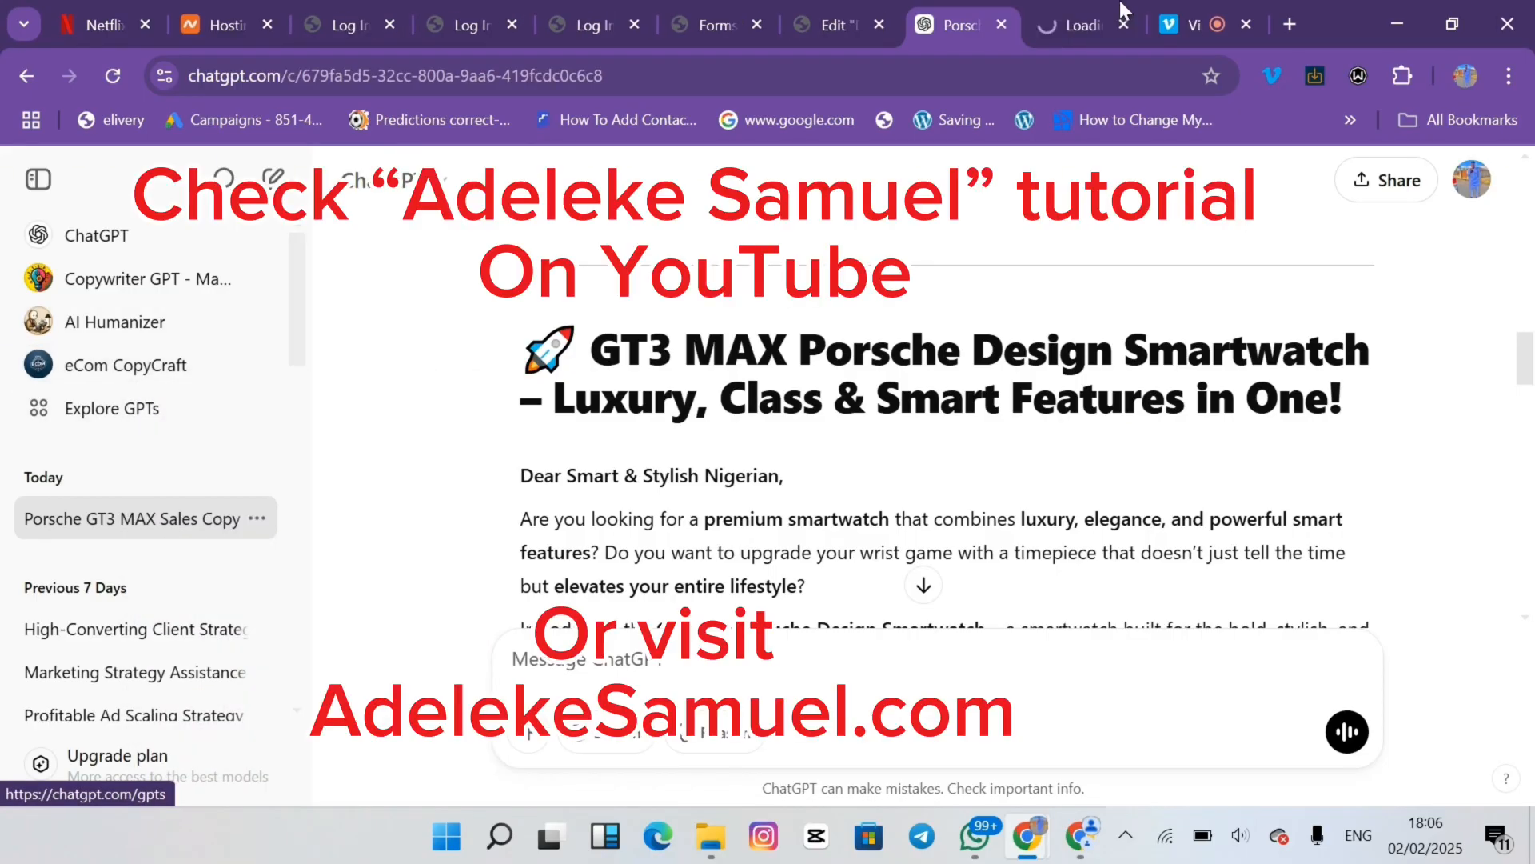
pyautogui.click(1054, 2)
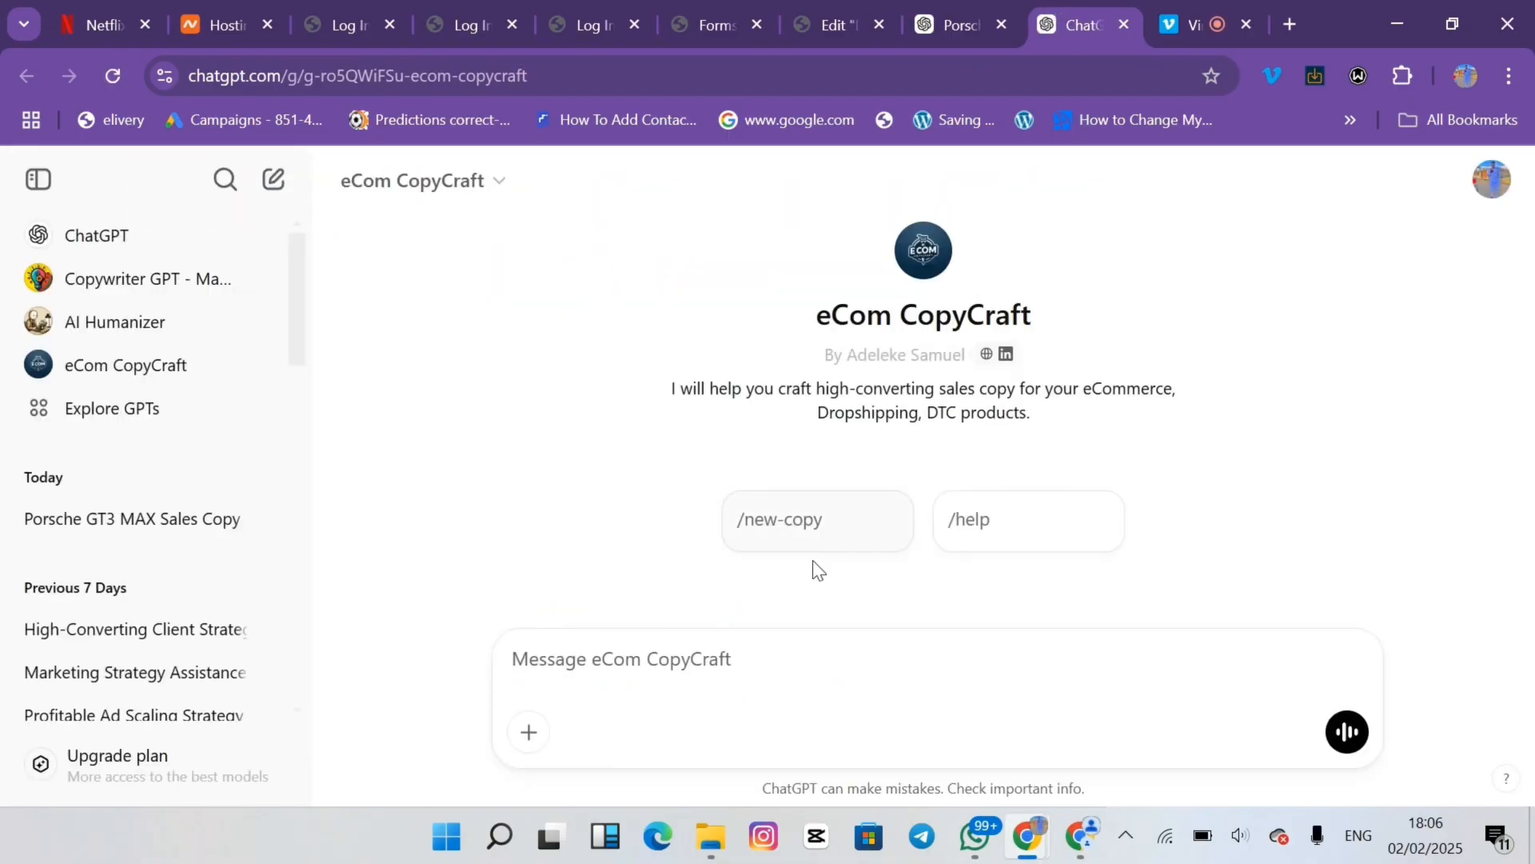
# Switch to WhatsApp and copy only the lines "Porsche Design" and "Model: GT3 MAX" from the supplier's product description
pyautogui.click(975, 835)
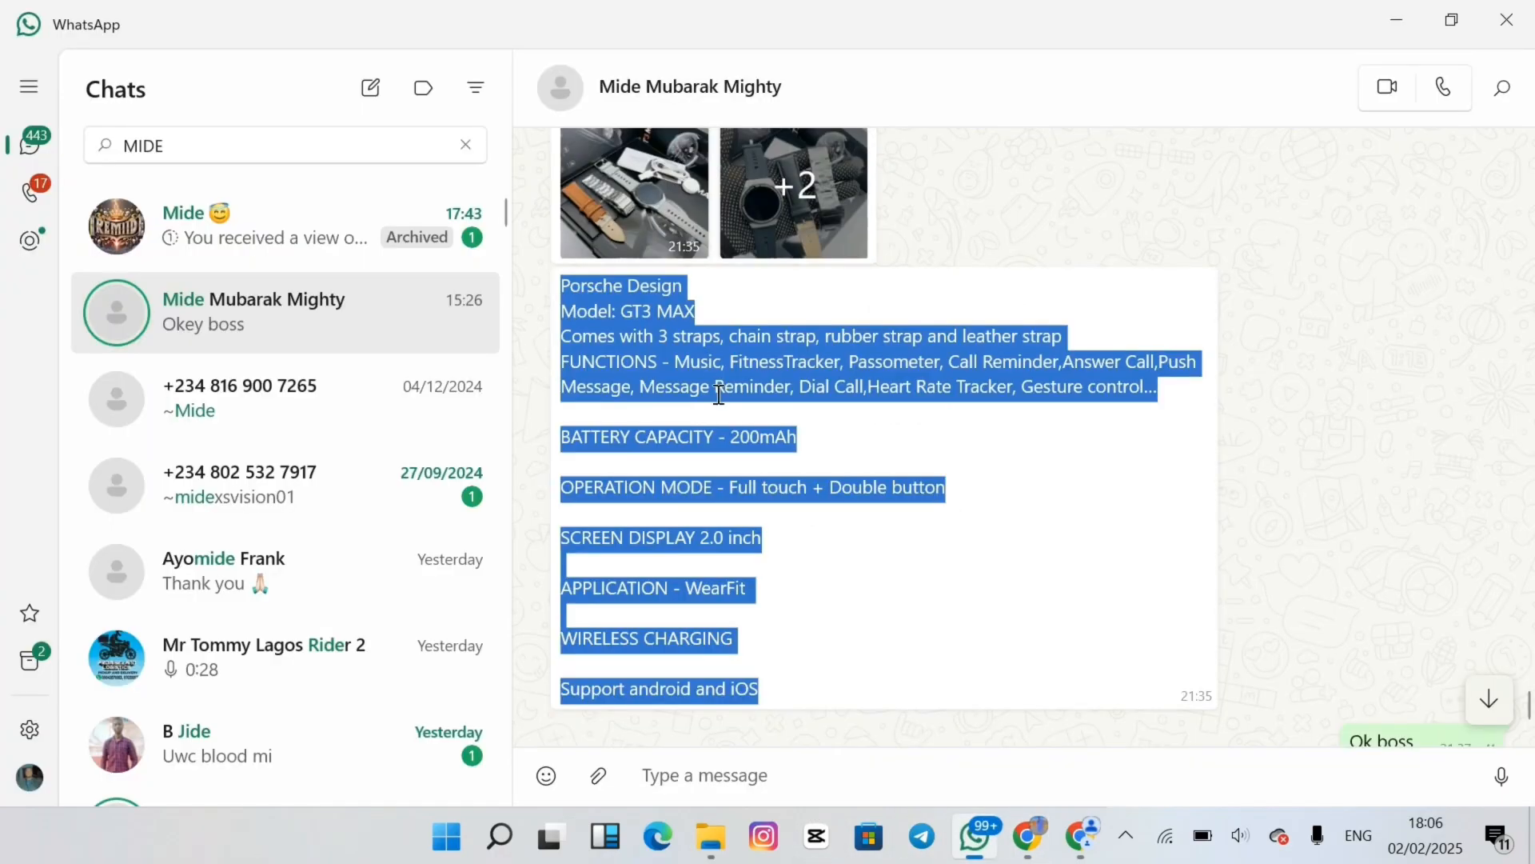
pyautogui.click(730, 381)
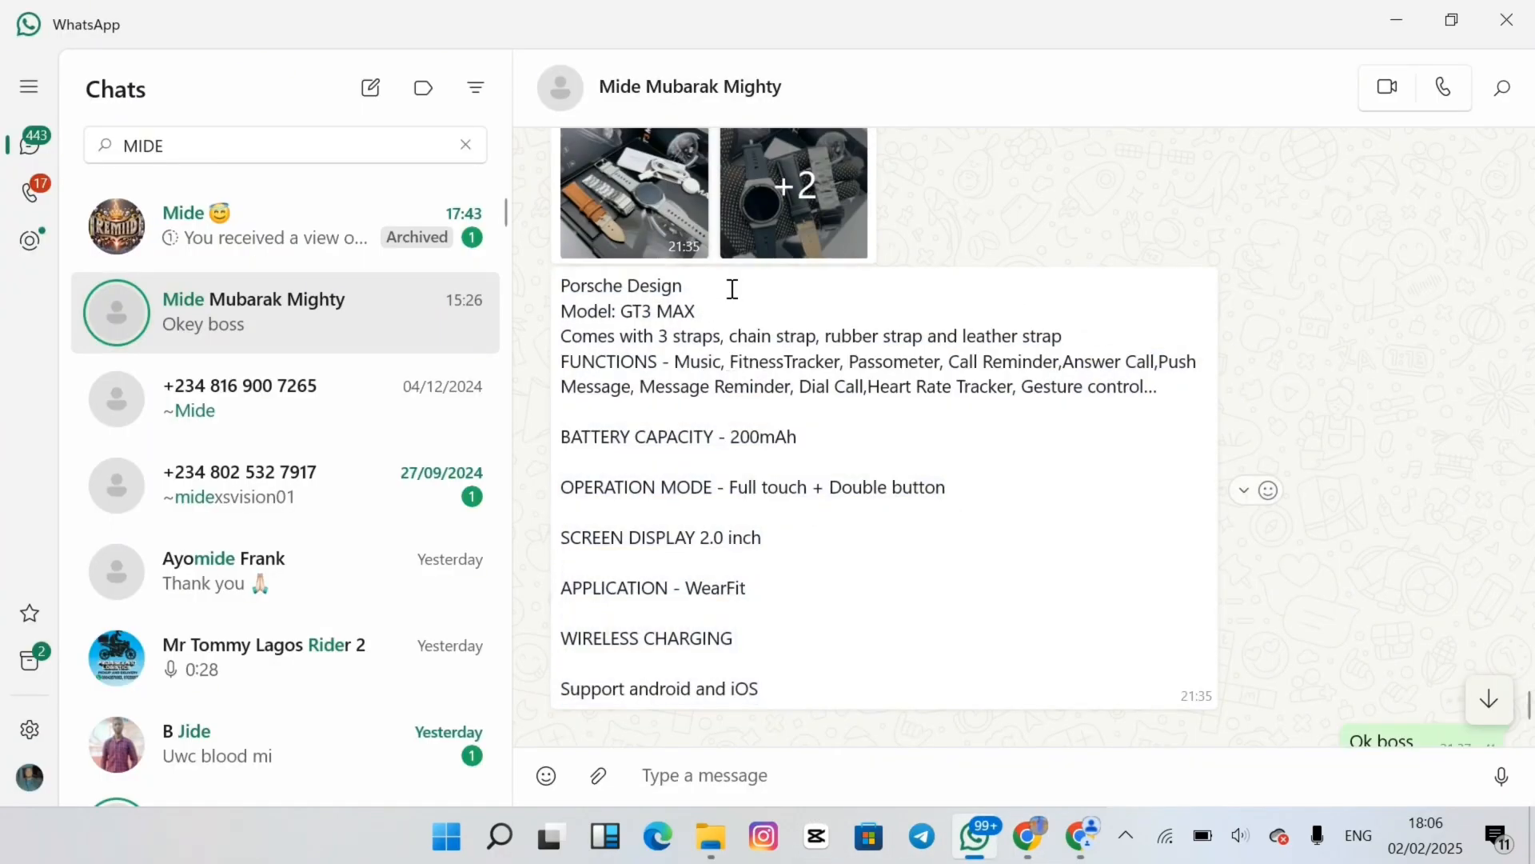
pyautogui.moveTo(694, 312); pyautogui.dragTo(566, 288)
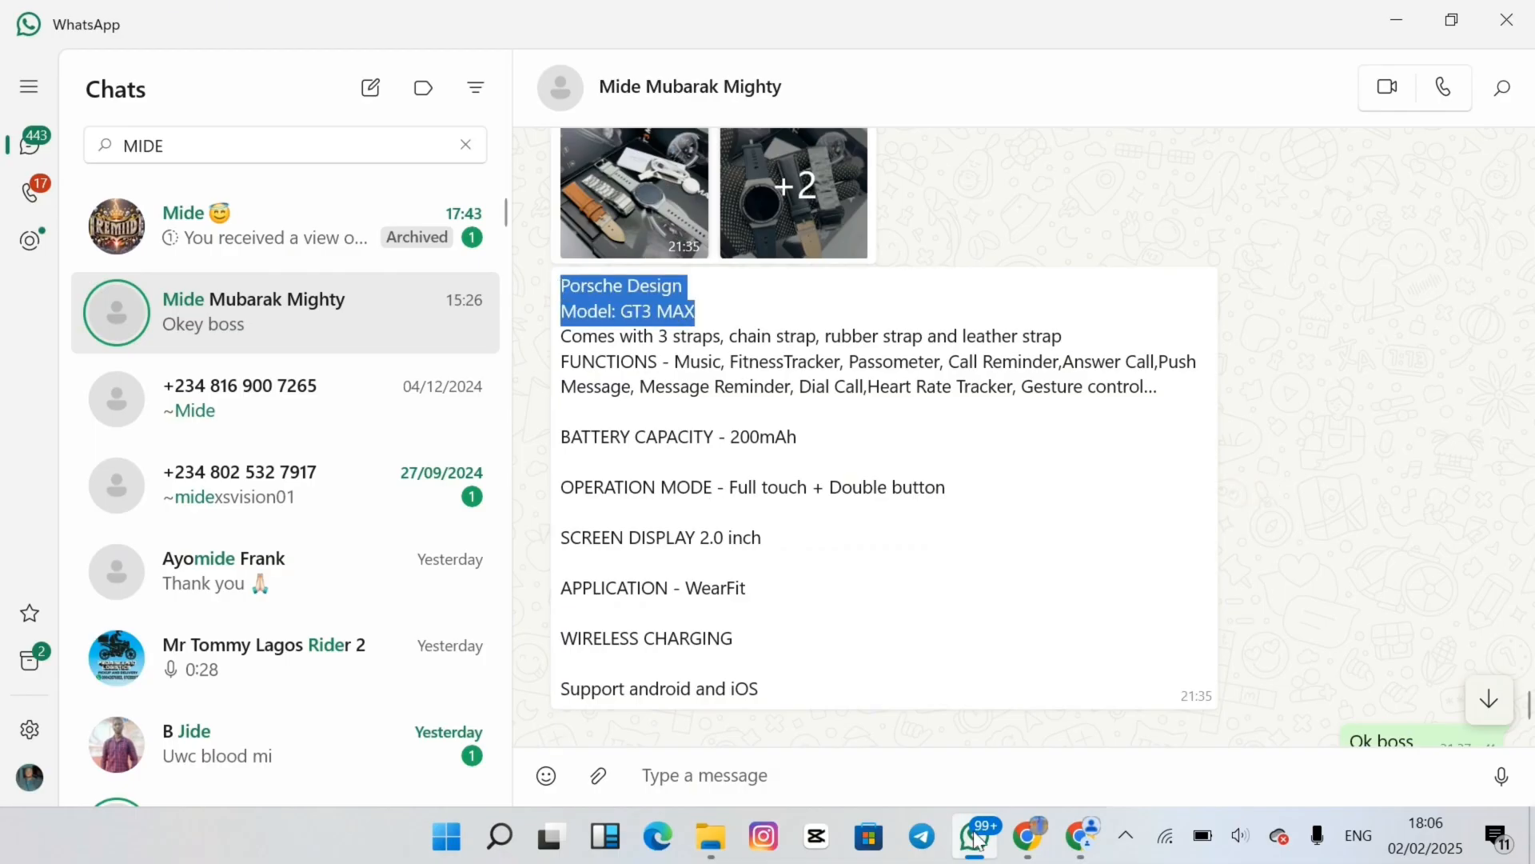
# Back in eCom CopyCraft, answer Question 1 with the copied product name followed by "SMARTWATCH PRODUCT" and send it
pyautogui.moveTo(1027, 836)
pyautogui.click(960, 794)
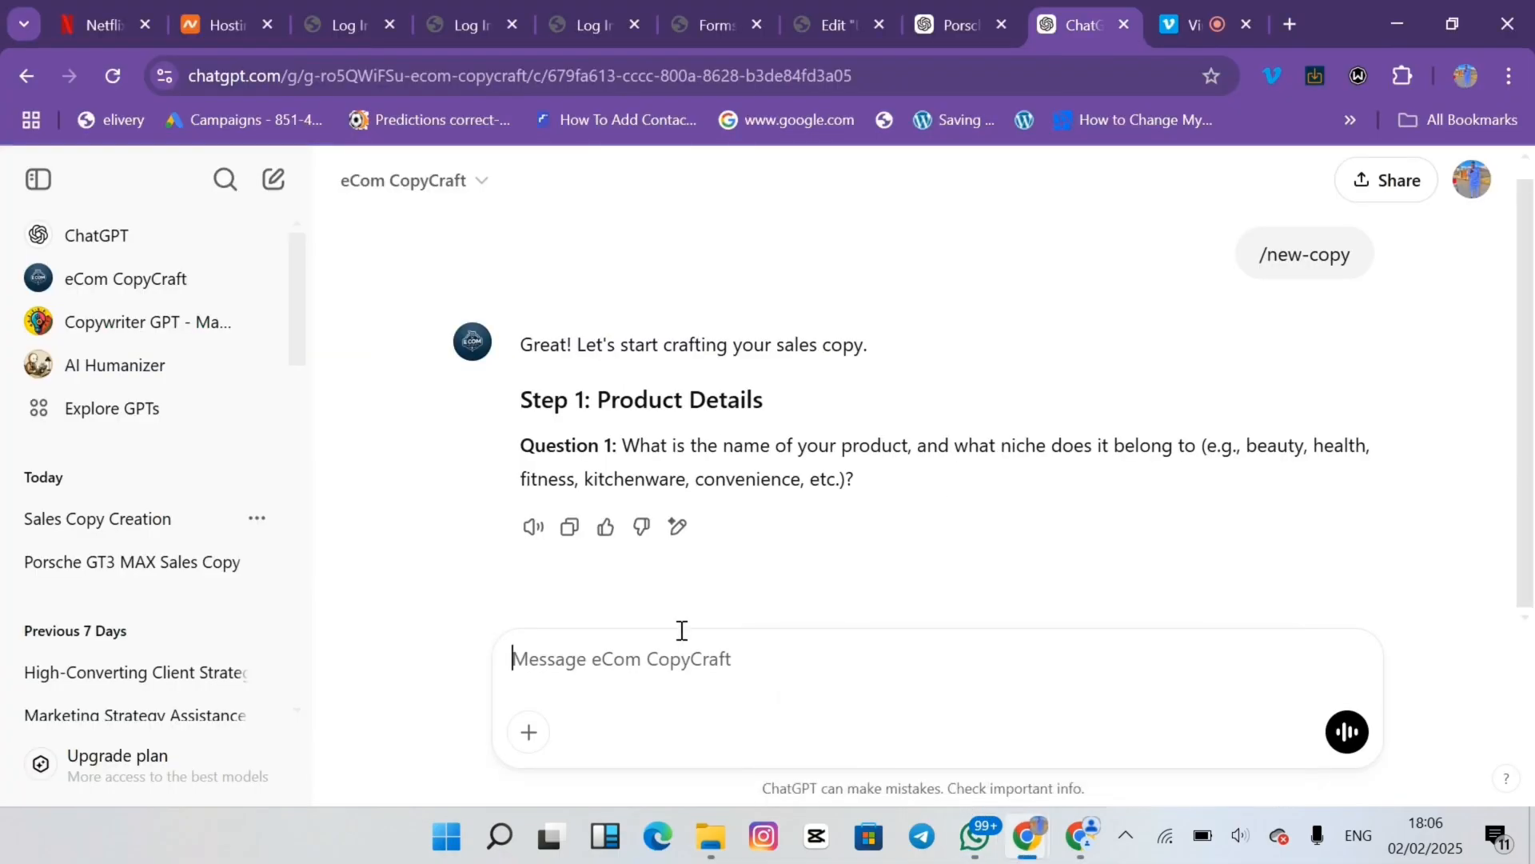
pyautogui.write('Porsche Design Model: GT3 MAX')
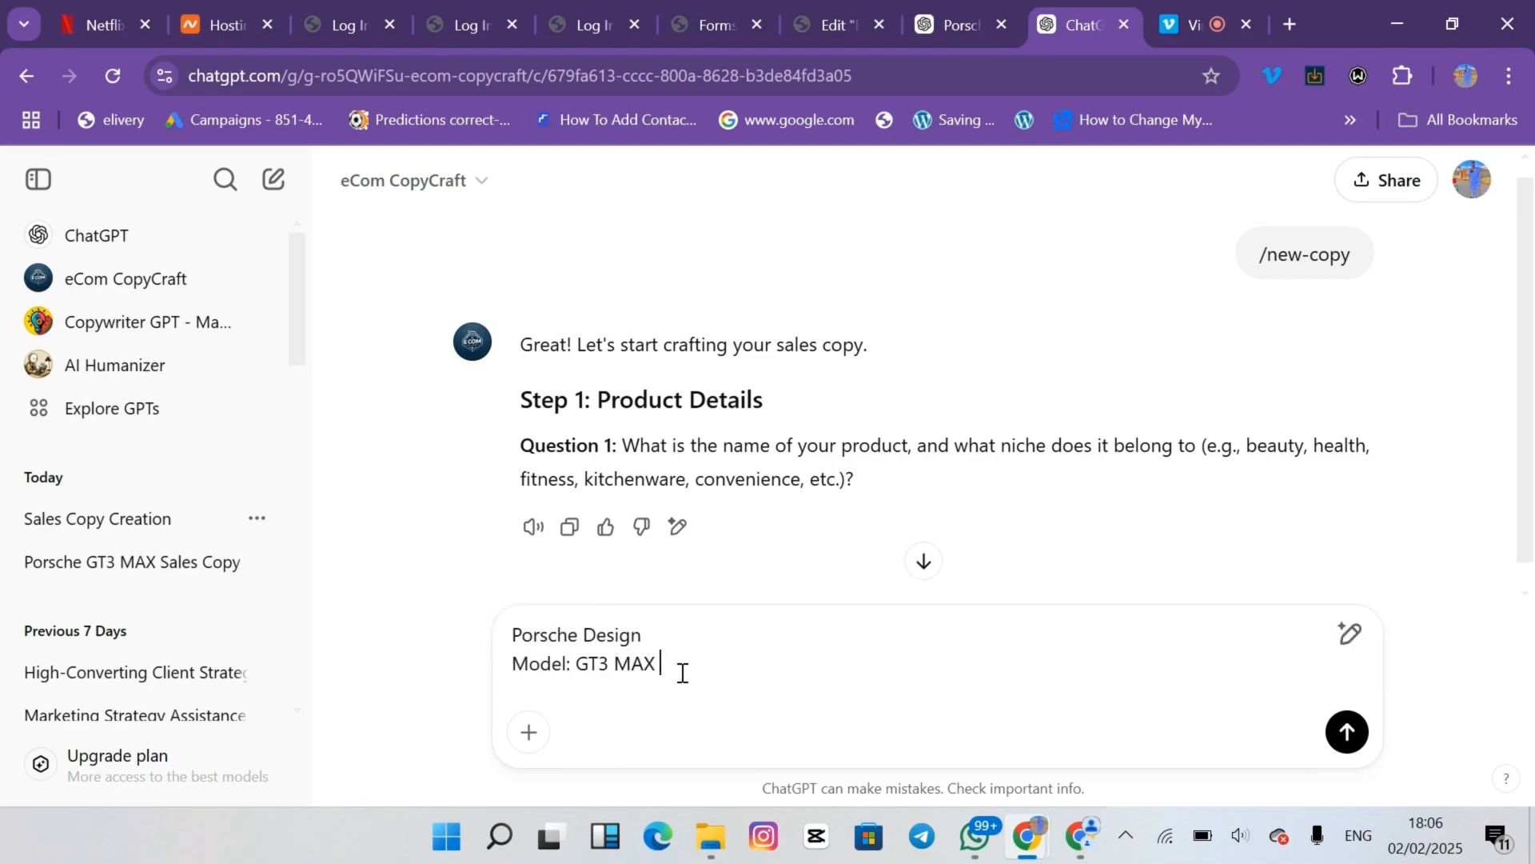
pyautogui.write('SMARTWACTCH PROD')
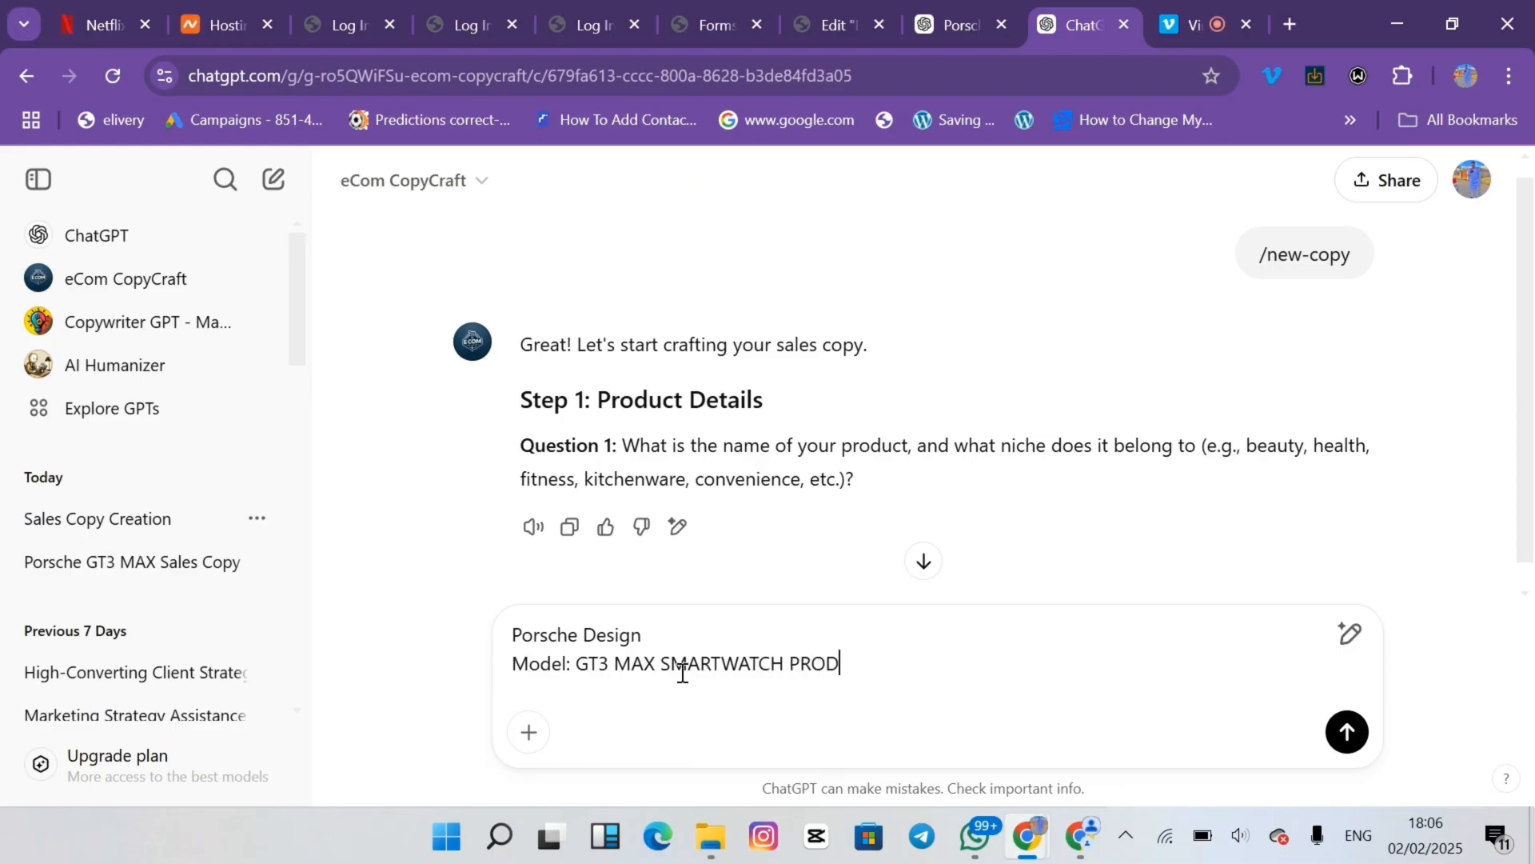
pyautogui.write('UCT')
pyautogui.press('Return')
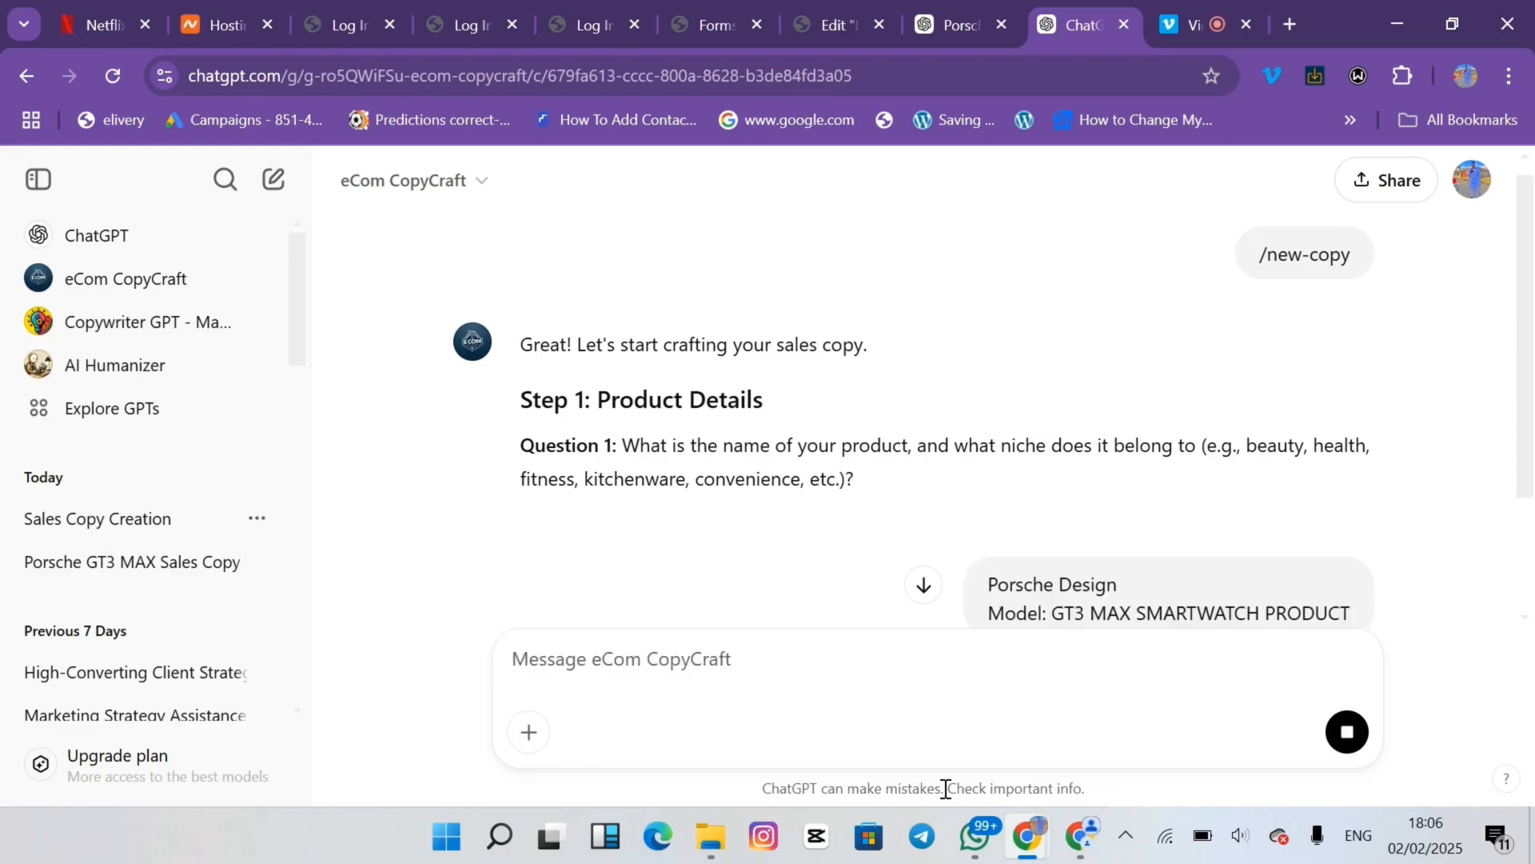
# Switch to WhatsApp again and copy the supplier's entire GT3 MAX product description message
pyautogui.moveTo(1027, 835)
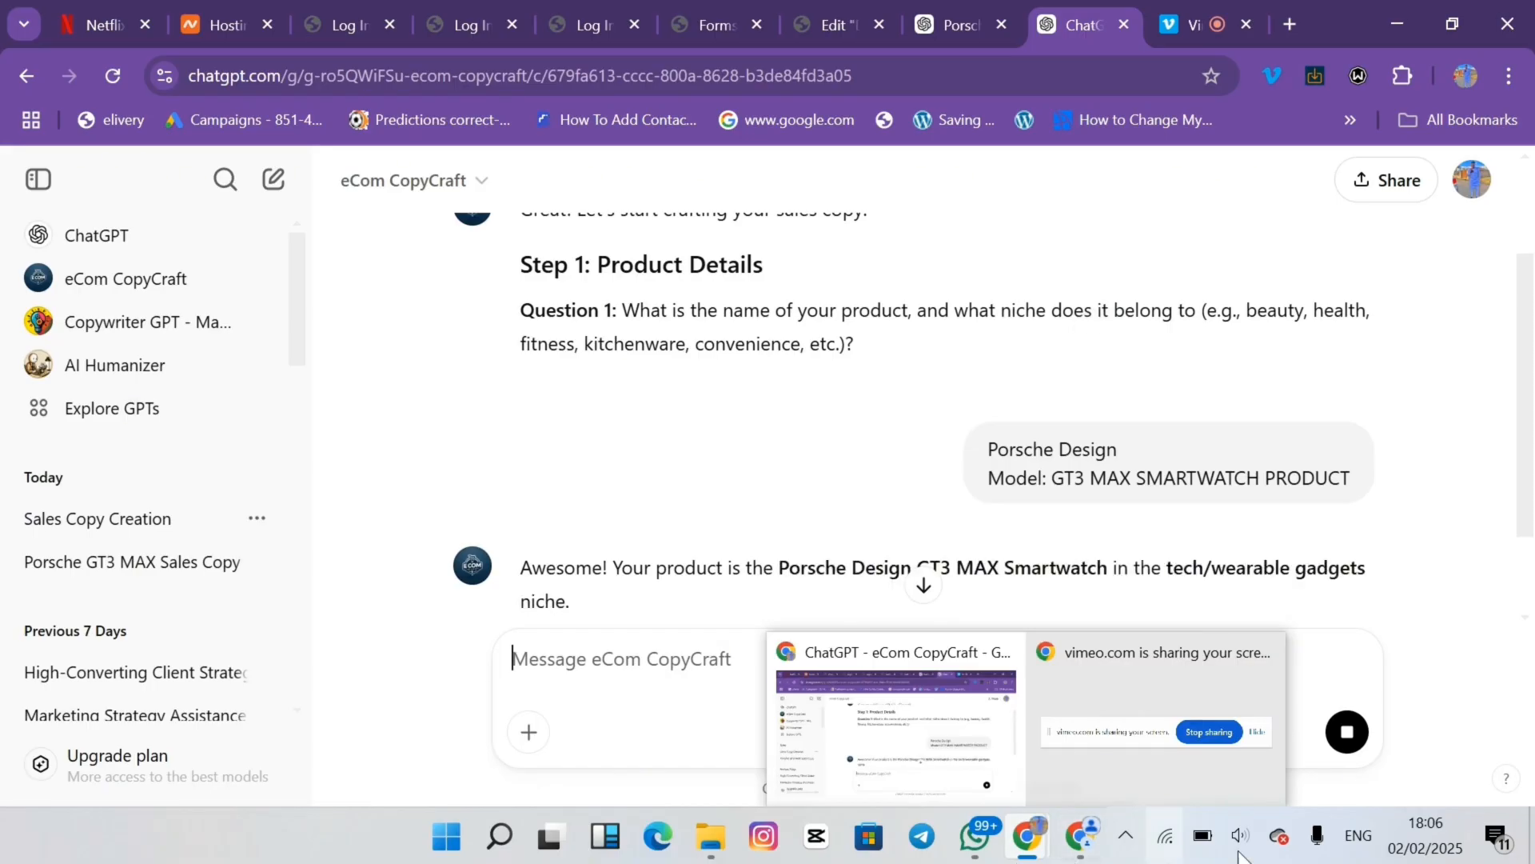
pyautogui.click(974, 836)
pyautogui.tripleClick(769, 455)
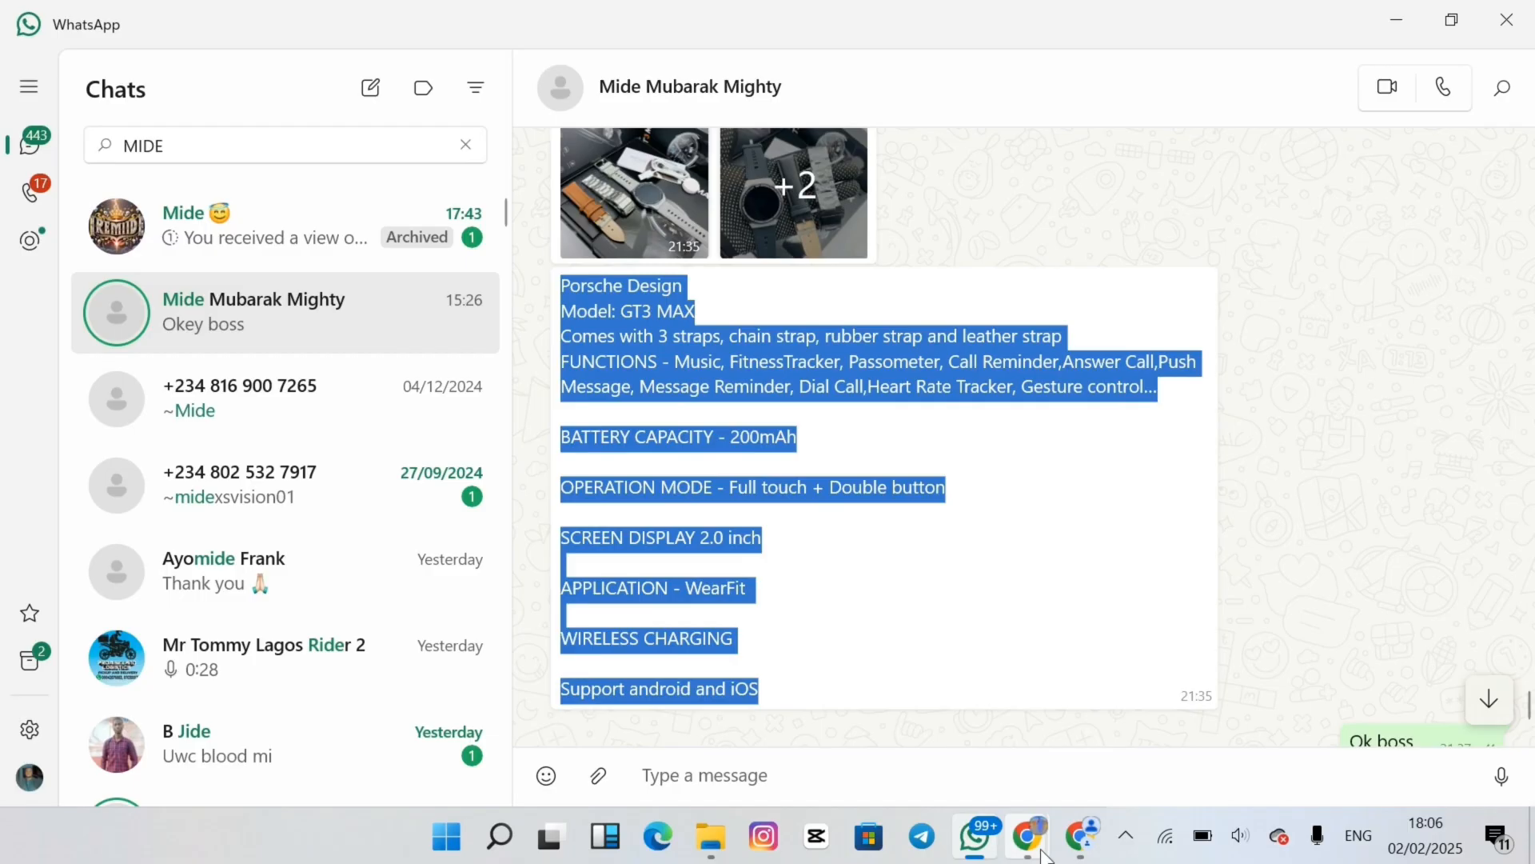
# Return to eCom CopyCraft and begin the reply to Question 2 with "let me give me my short product description"
pyautogui.moveTo(1031, 848)
pyautogui.click(931, 713)
pyautogui.scroll(-1, 895, 672)
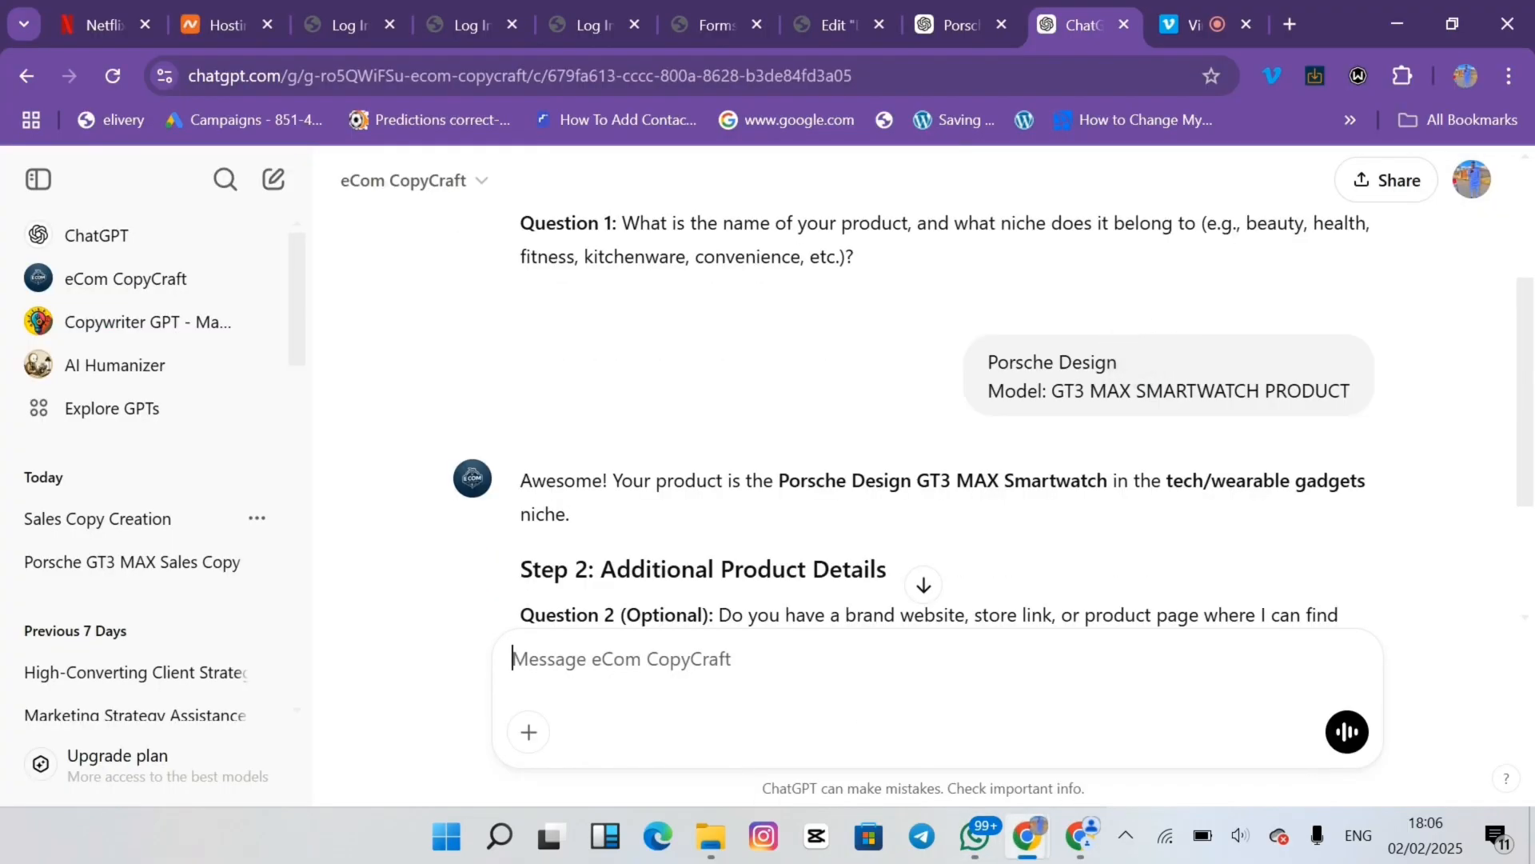
pyautogui.scroll(-1, 923, 420)
pyautogui.scroll(-2, 924, 420)
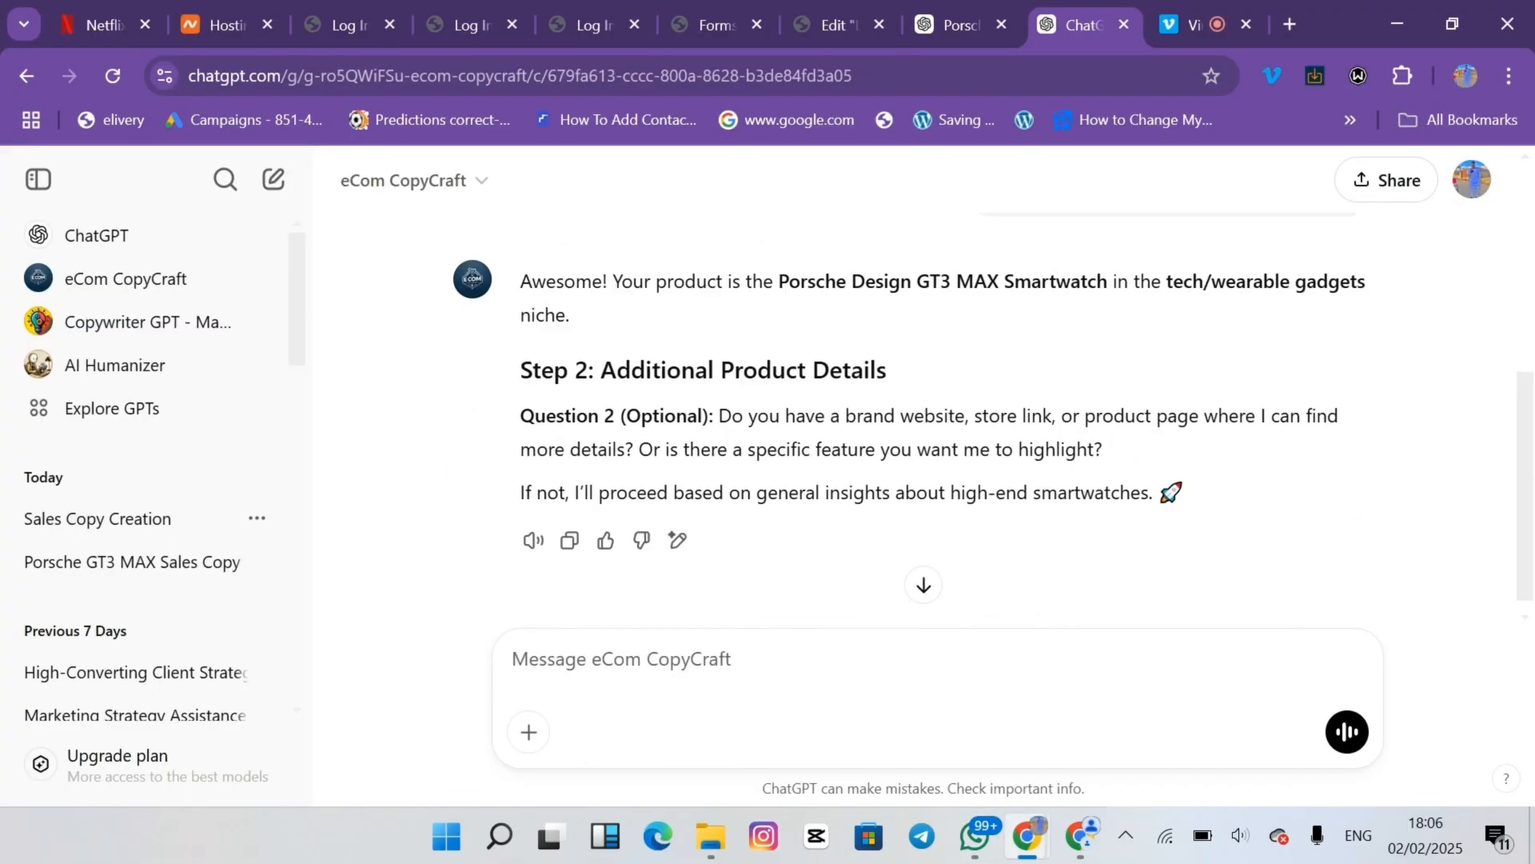
pyautogui.click(1050, 678)
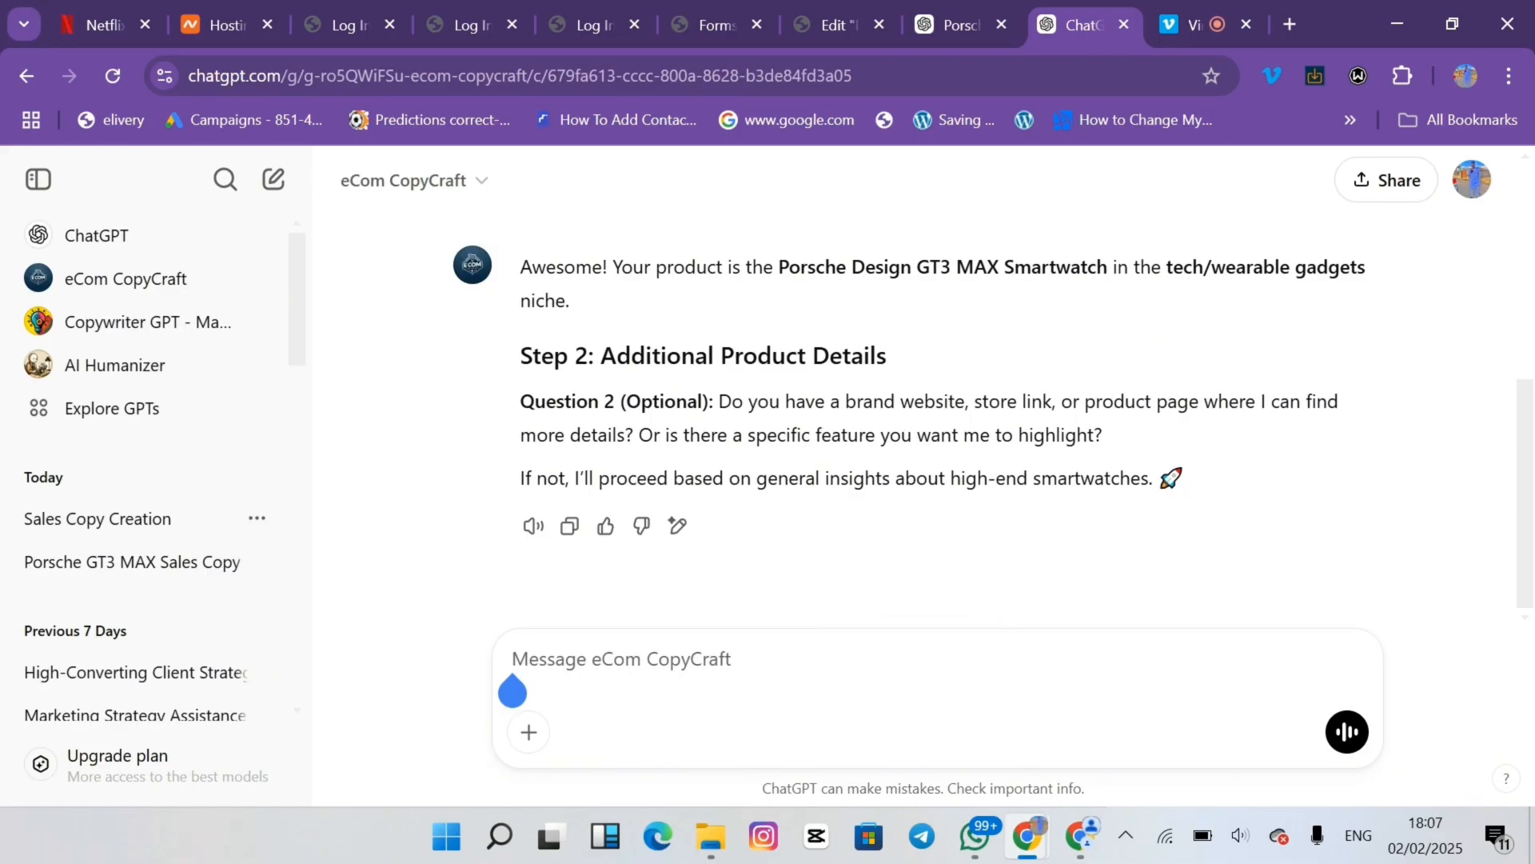
pyautogui.write('I')
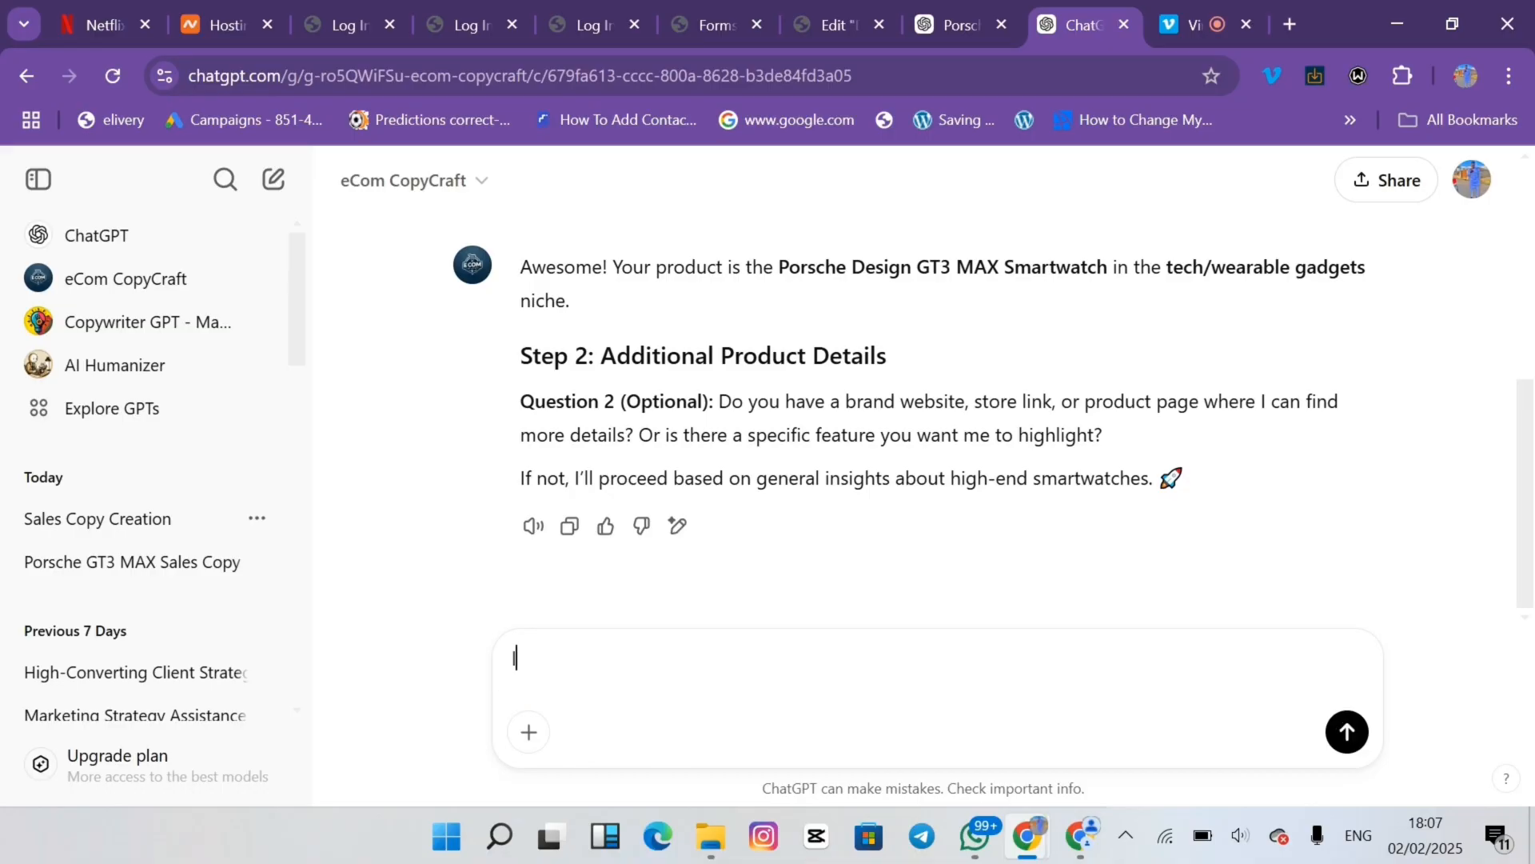
pyautogui.write('et me give me')
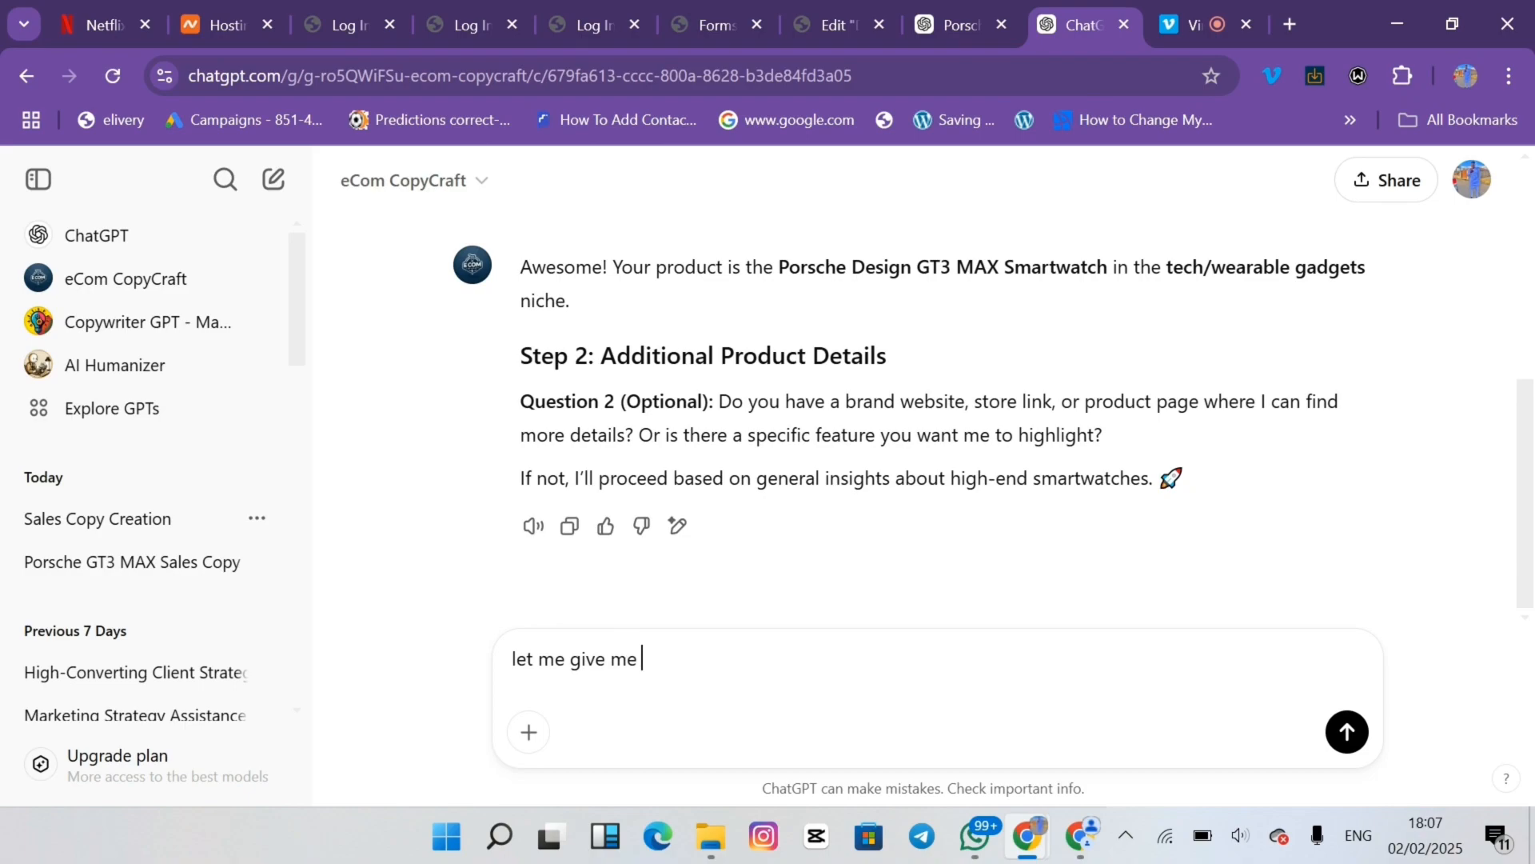
pyautogui.write(' my short product d')
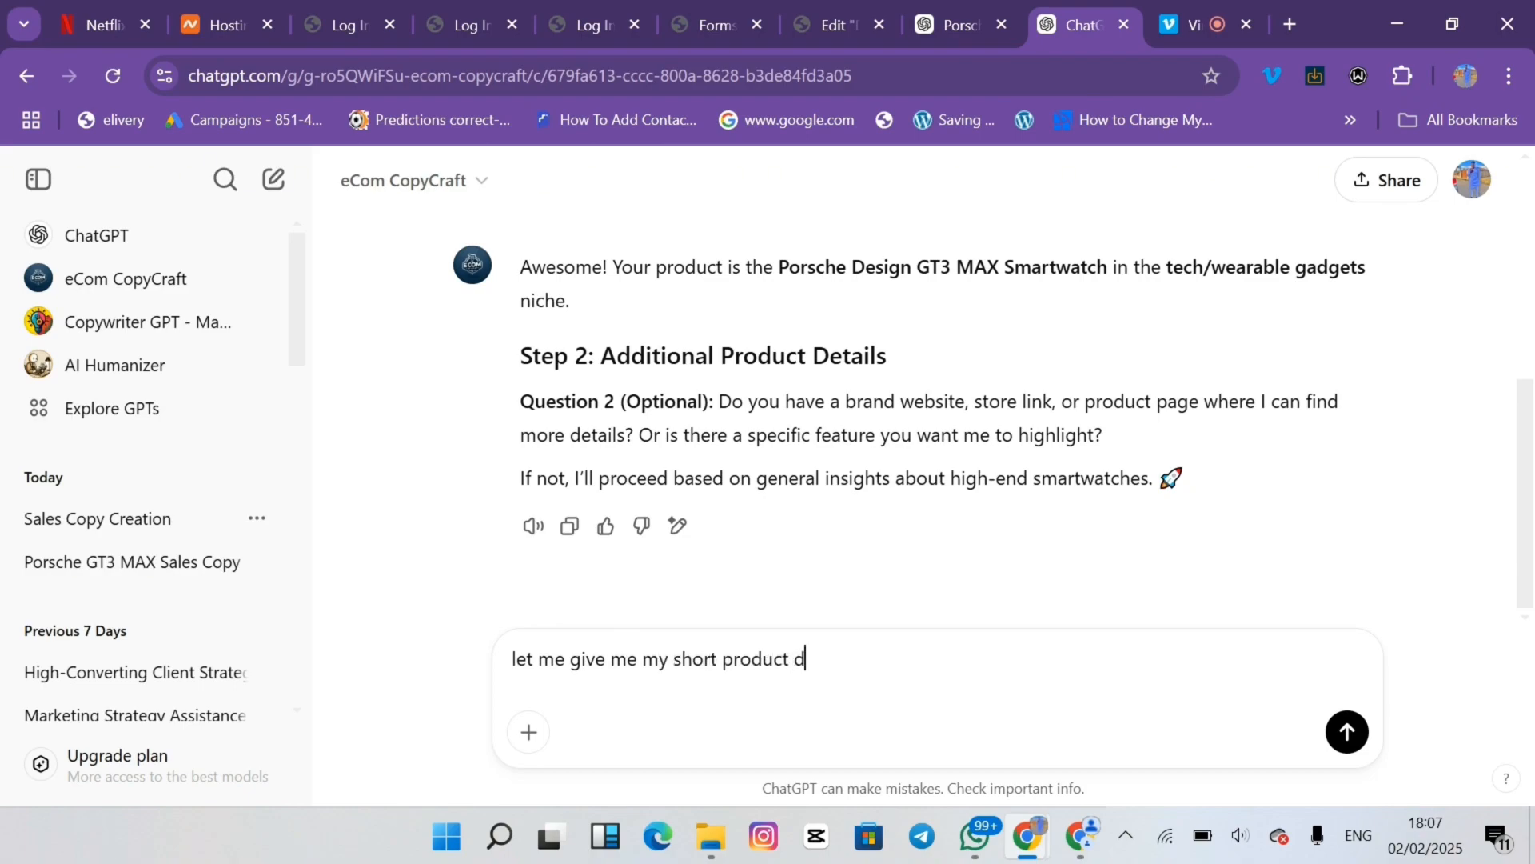
pyautogui.write('escription @')
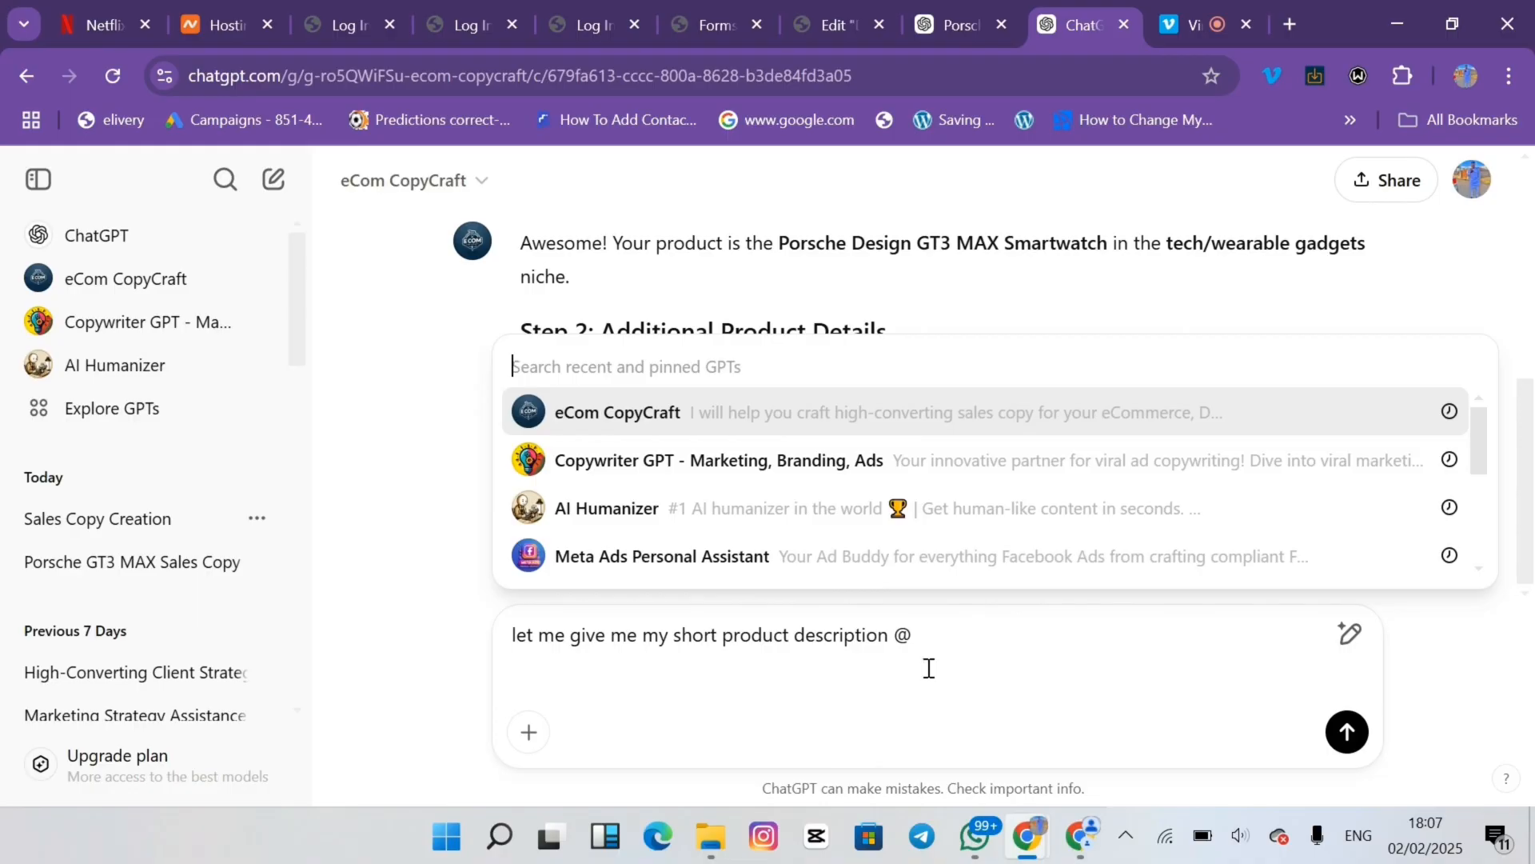
pyautogui.click(945, 640)
pyautogui.press('BackSpace')
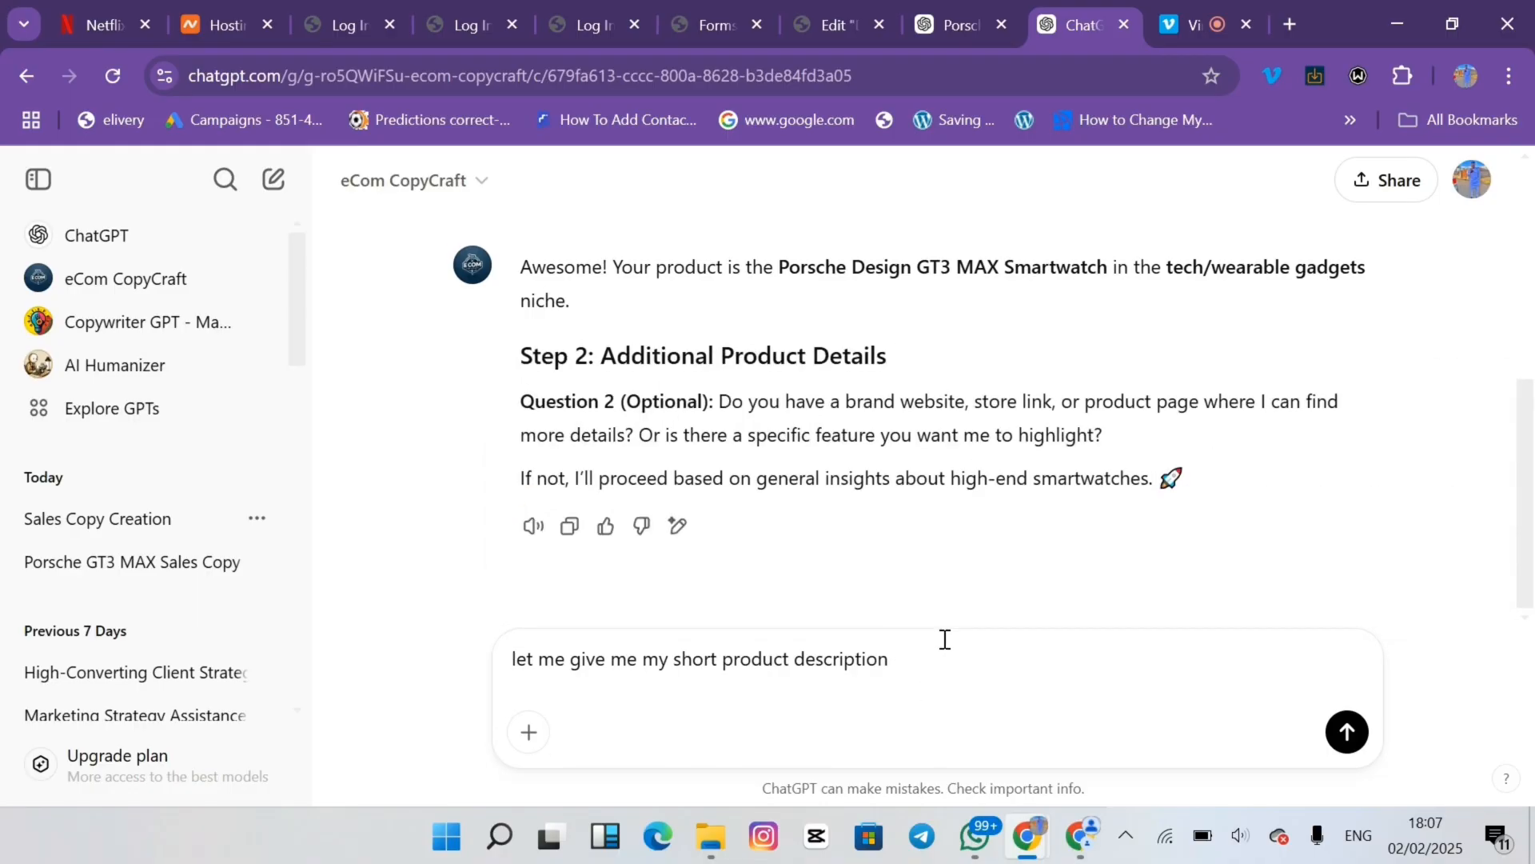
# Add blank lines after the reply's opening sentence, paste the copied GT3 MAX description there, and send the message
pyautogui.hotkey('shift', 'Return')
pyautogui.hotkey('shift', 'Return')
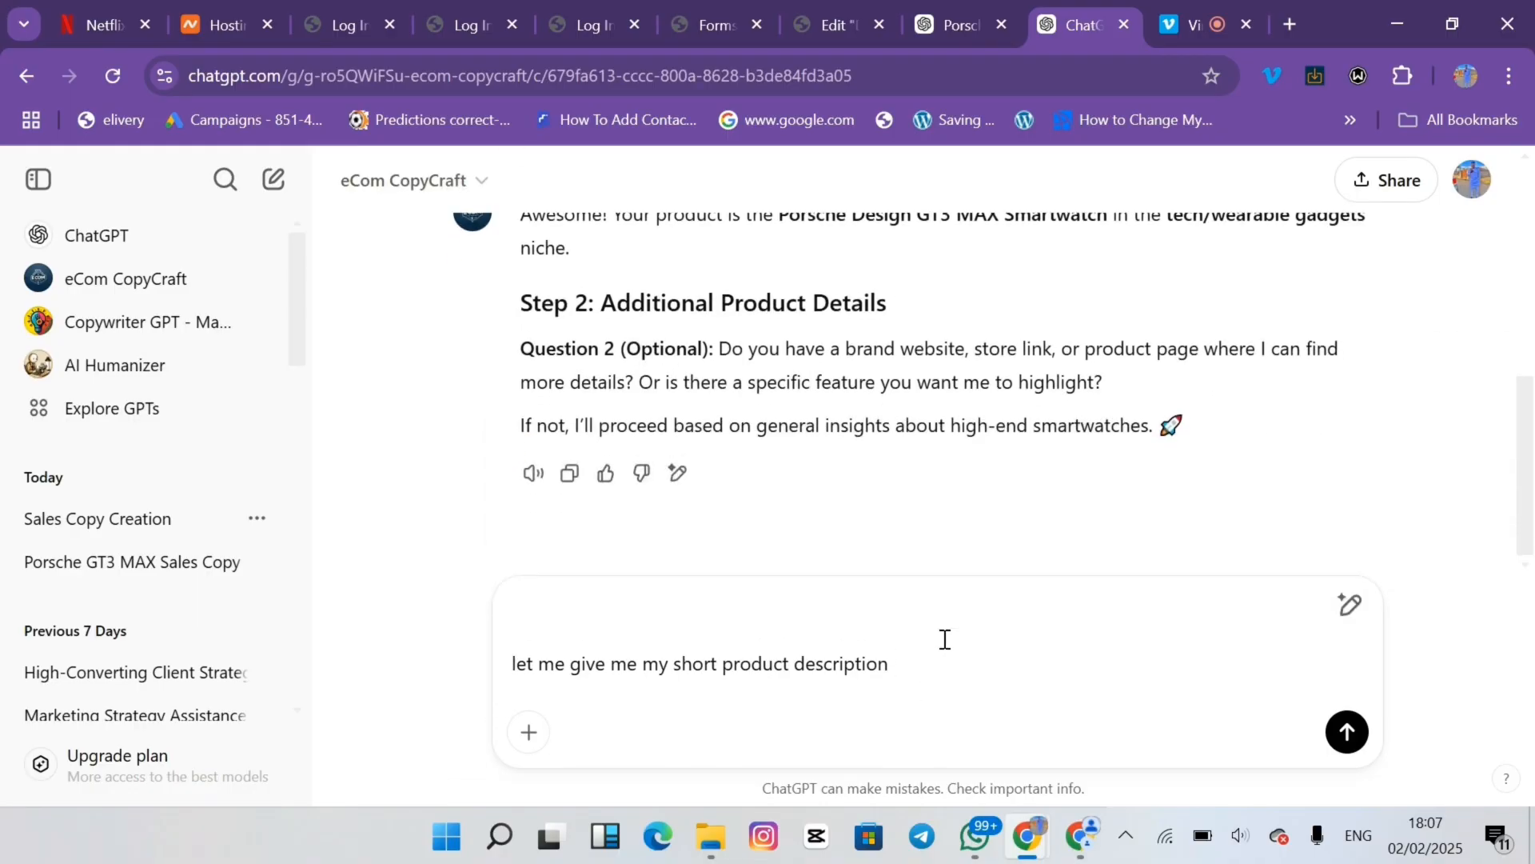
pyautogui.press('BackSpace')
pyautogui.press('BackSpace')
pyautogui.press('BackSpace')
pyautogui.hotkey('shift', 'Return')
pyautogui.hotkey('shift', 'Return')
pyautogui.hotkey('shift', 'Return')
pyautogui.hotkey('ctrl', 'v')
pyautogui.press('Return')
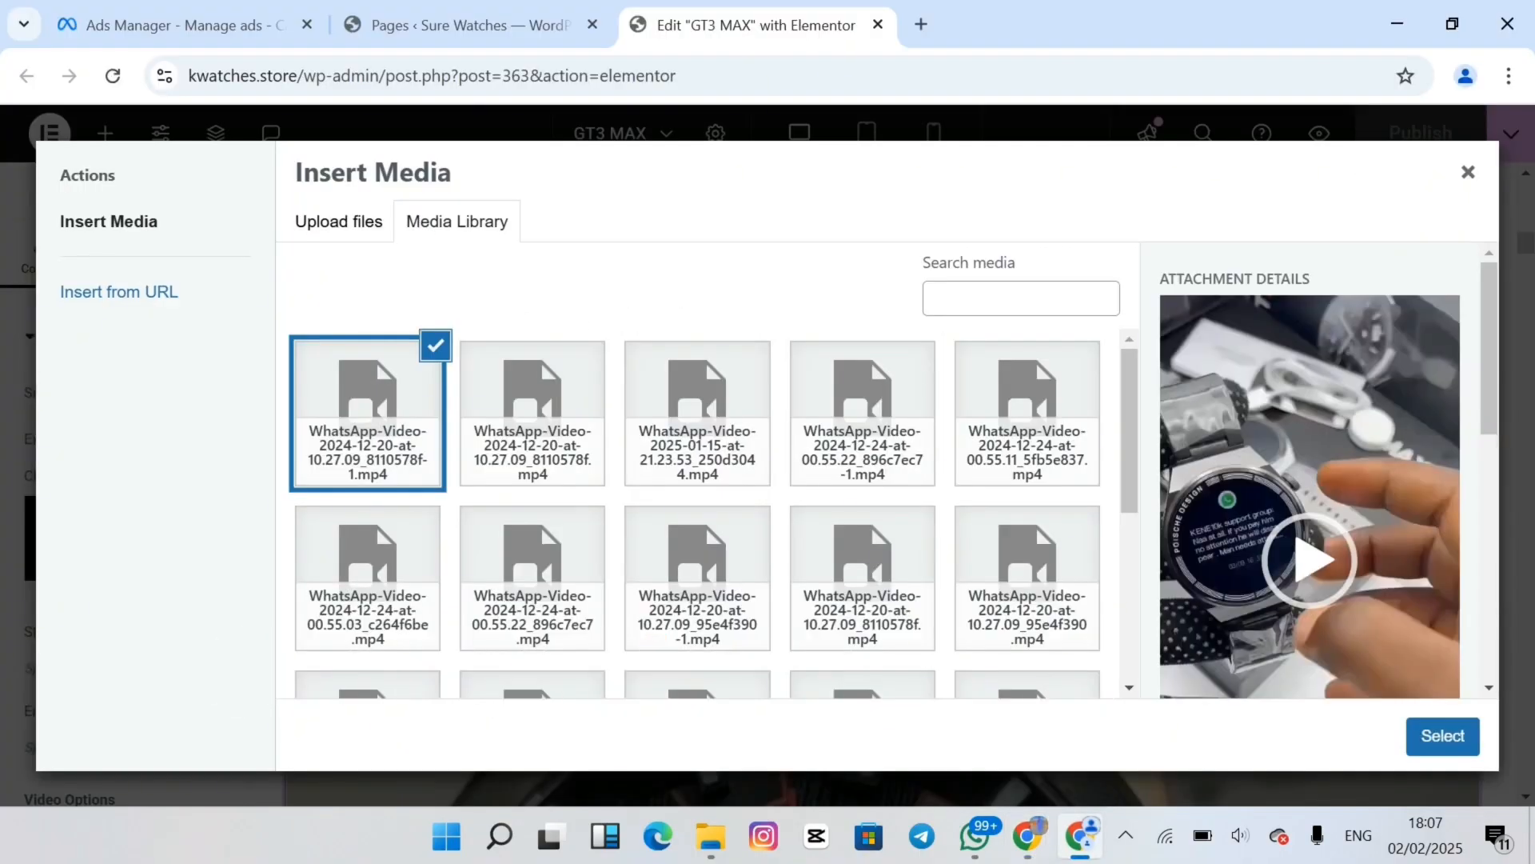
# In the Elementor window, insert the uploaded WhatsApp-Video-2024-12-20-at-10.27.09_8110578f-1.mp4 into the self-hosted video widget
pyautogui.click(1442, 736)
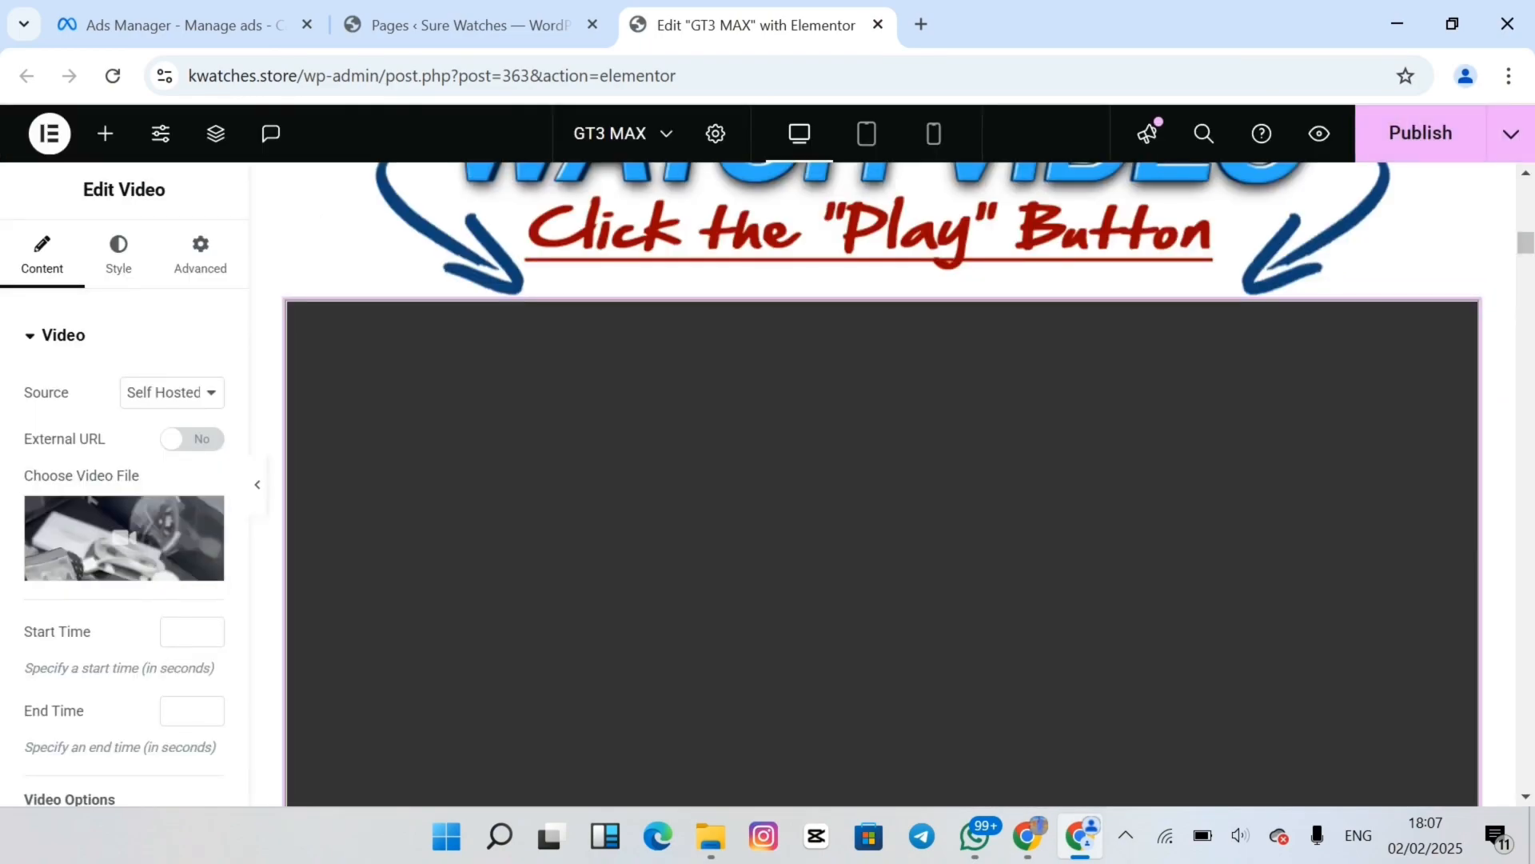
pyautogui.scroll(-3, 1343, 571)
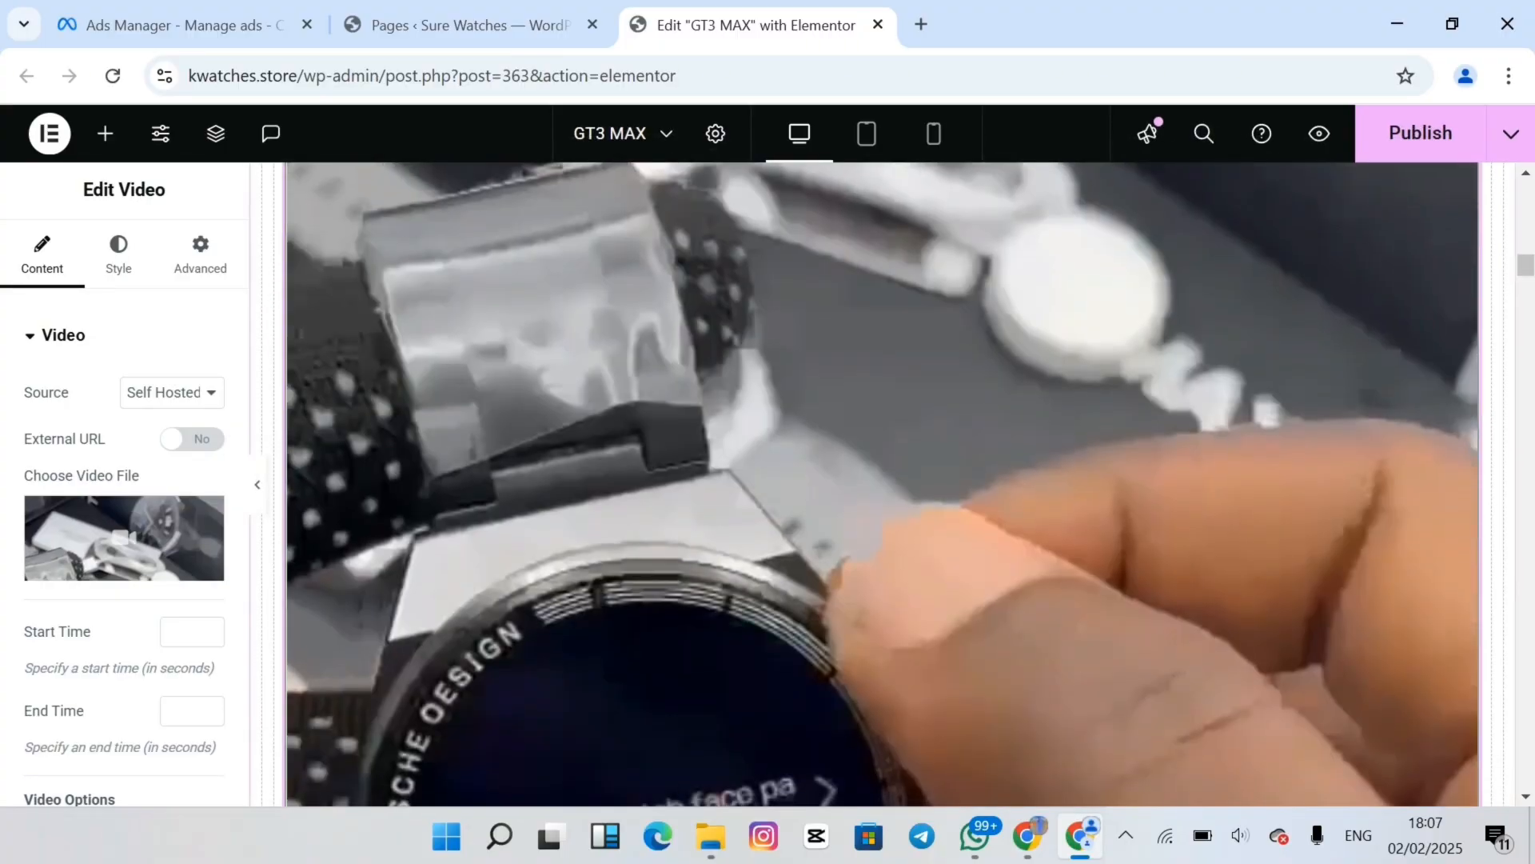
pyautogui.scroll(-10, 883, 484)
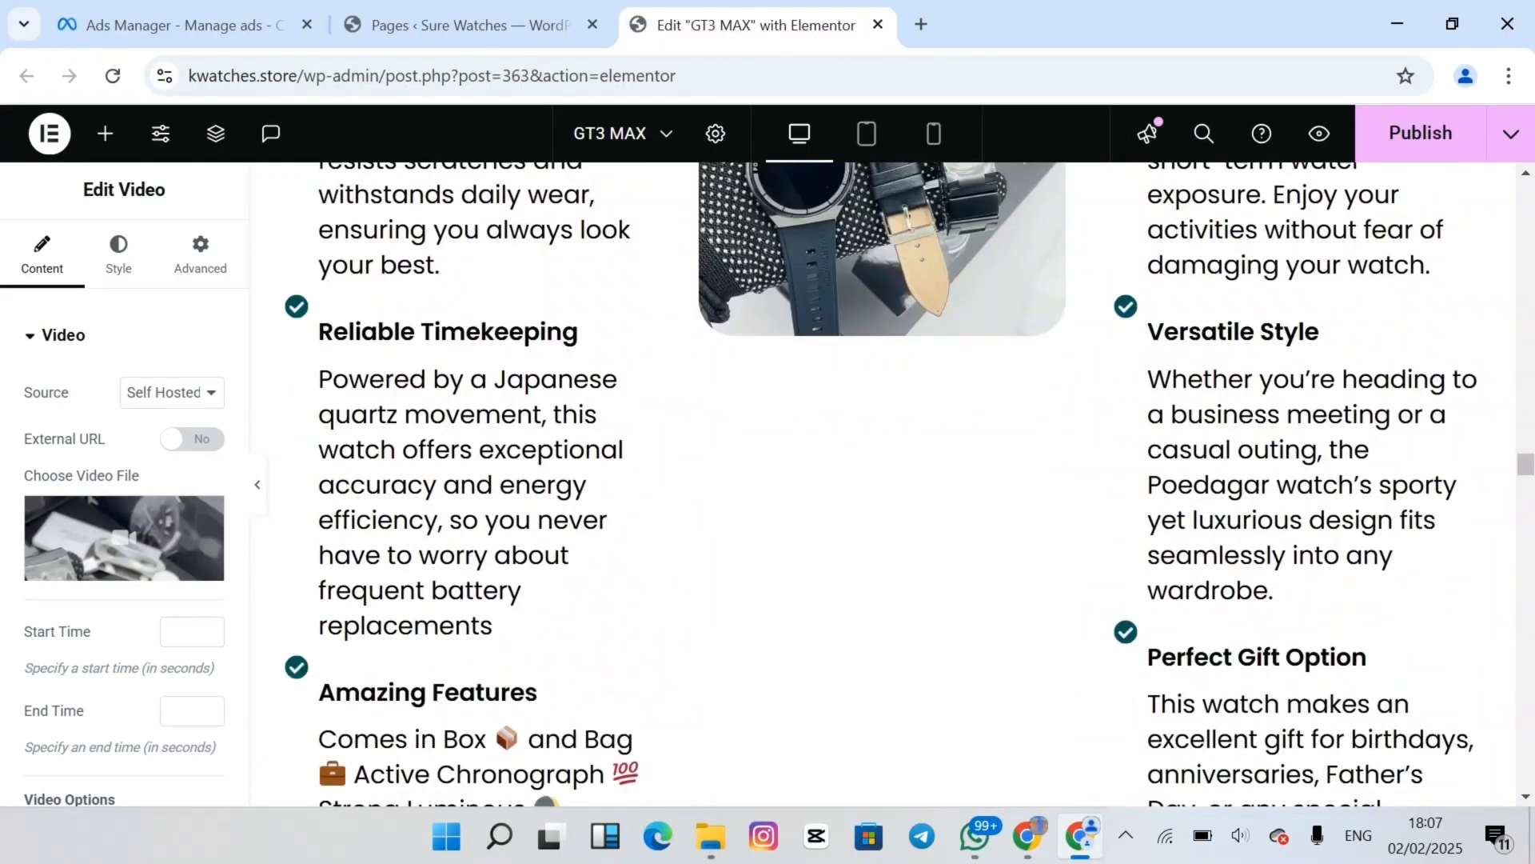
# Publish the GT3 MAX page with the replaced video
pyautogui.click(1420, 133)
pyautogui.scroll(4, 883, 484)
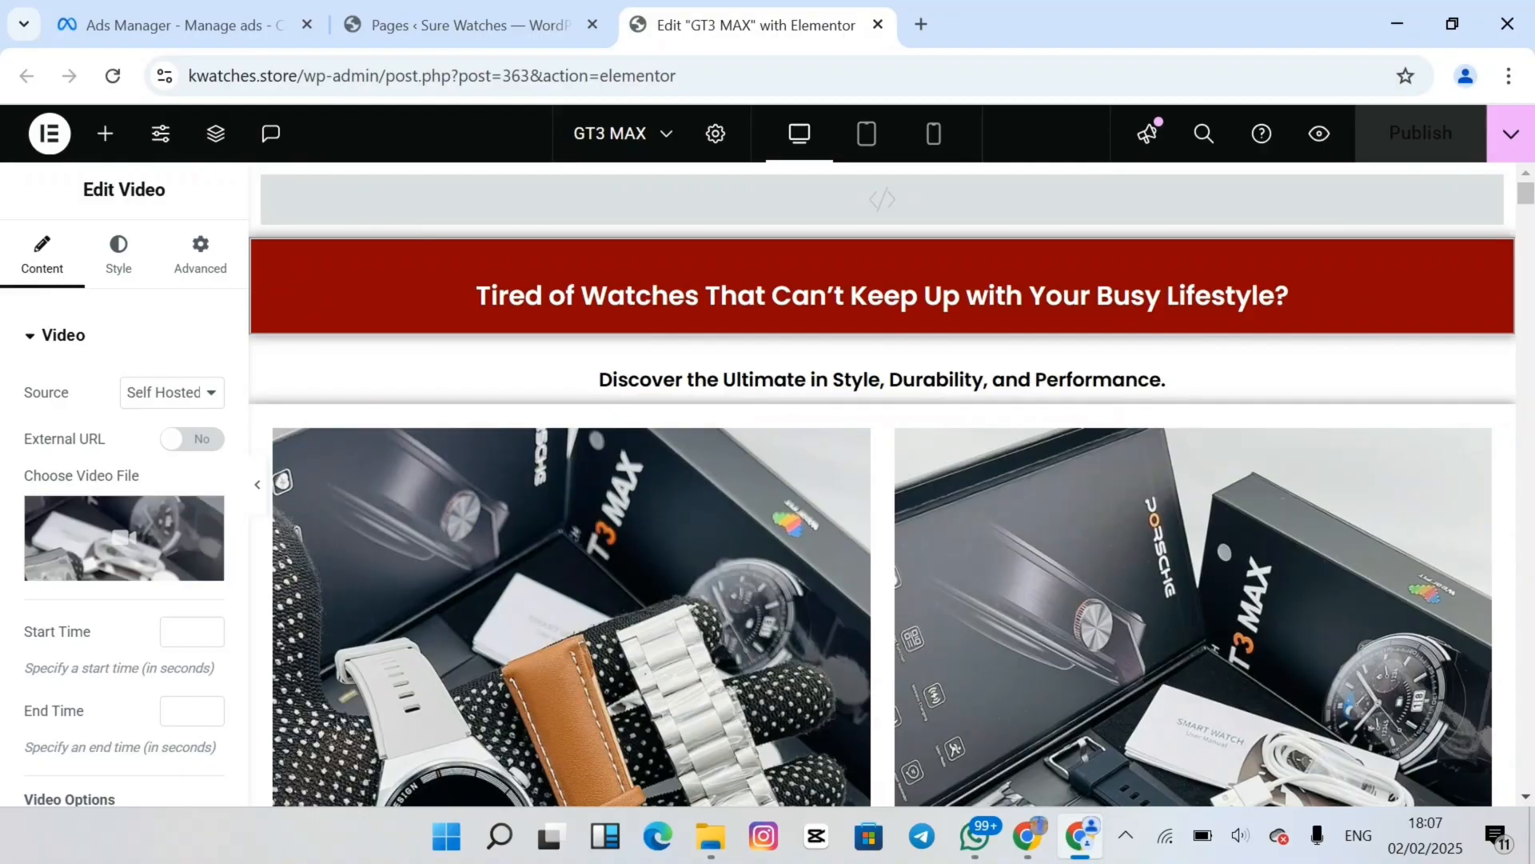
# Open Fluent Forms from the WordPress dashboard in a new browser tab and duplicate the WATCH 2 form
pyautogui.hotkey('ctrl', 'shift', 'Tab')
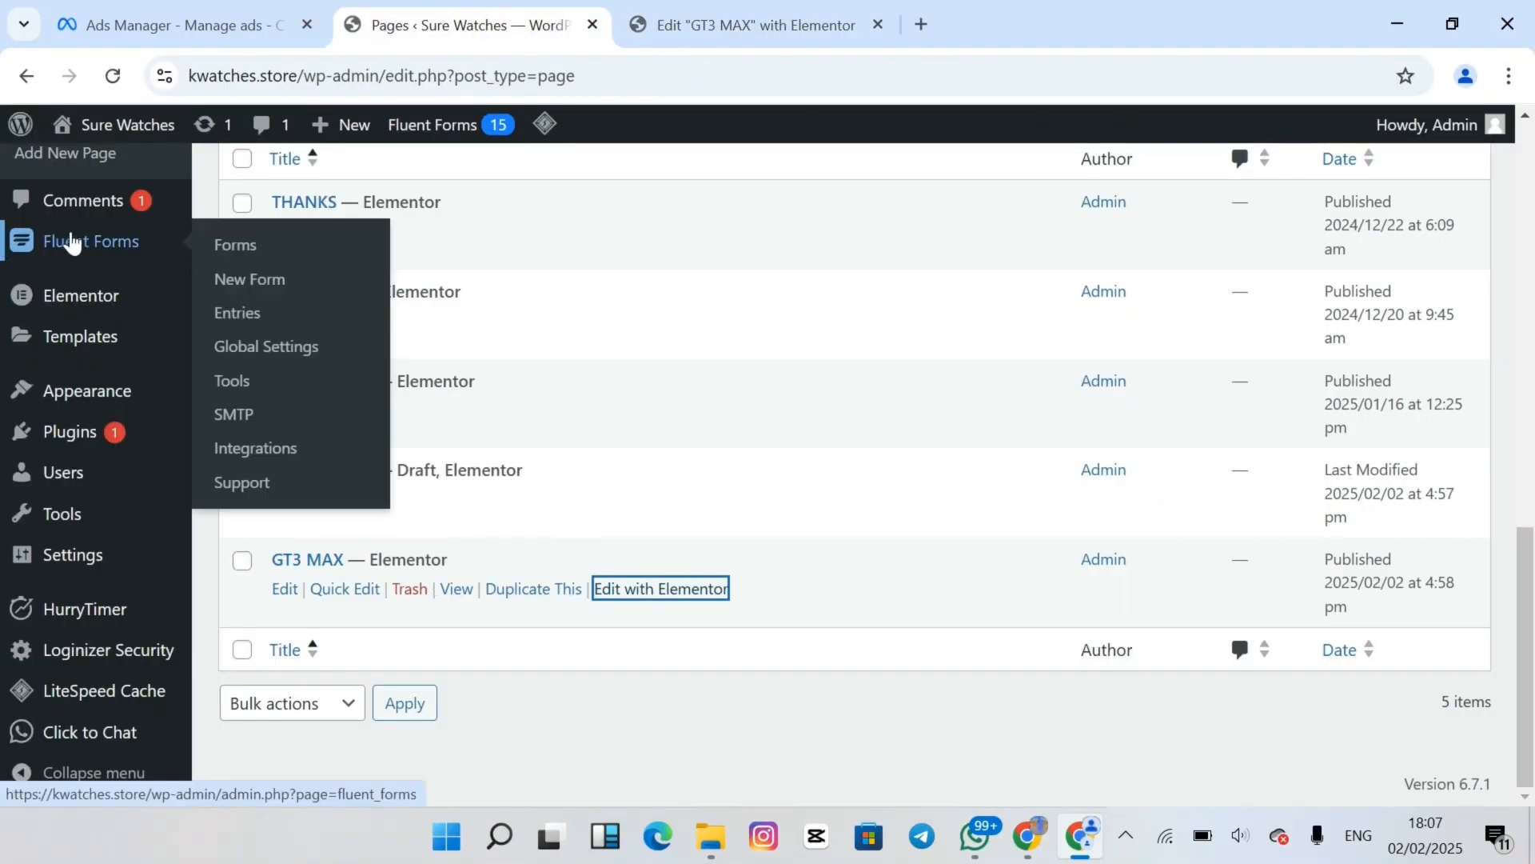
pyautogui.rightClick(72, 242)
pyautogui.click(141, 254)
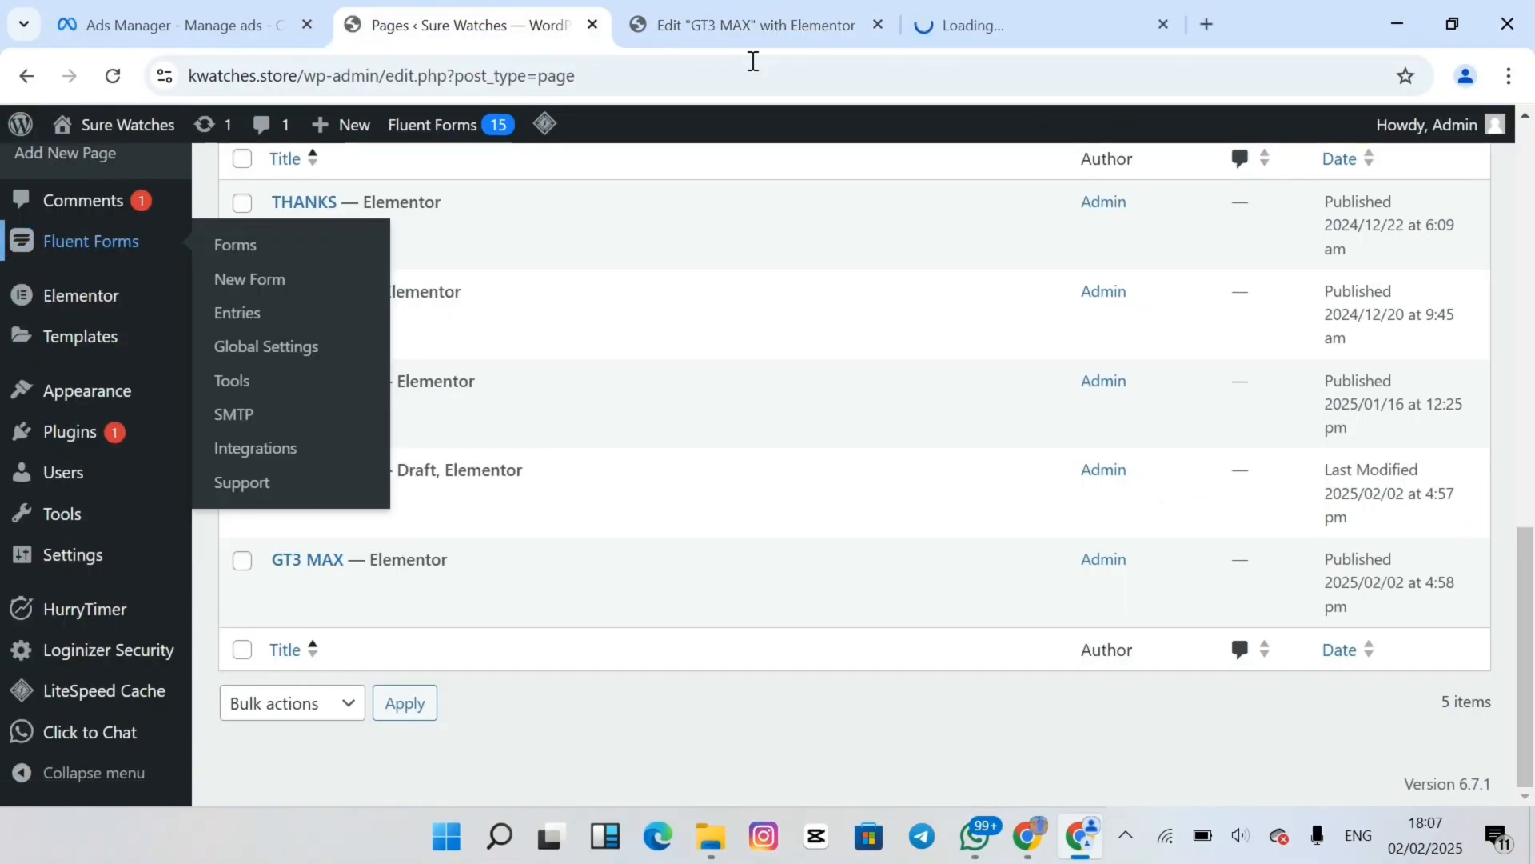
pyautogui.click(1032, 20)
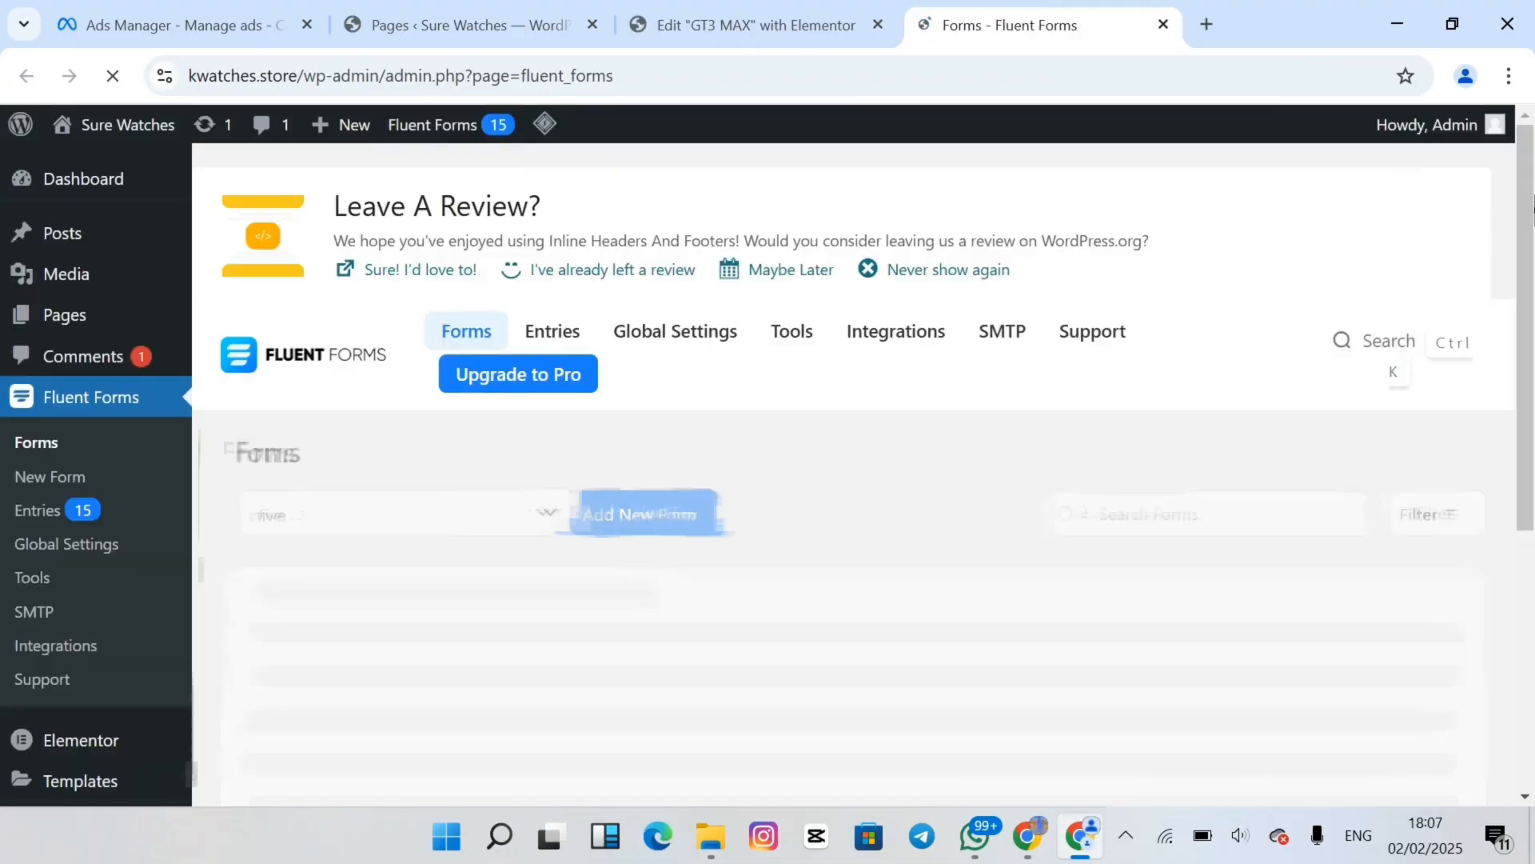
pyautogui.scroll(-4, 346, 370)
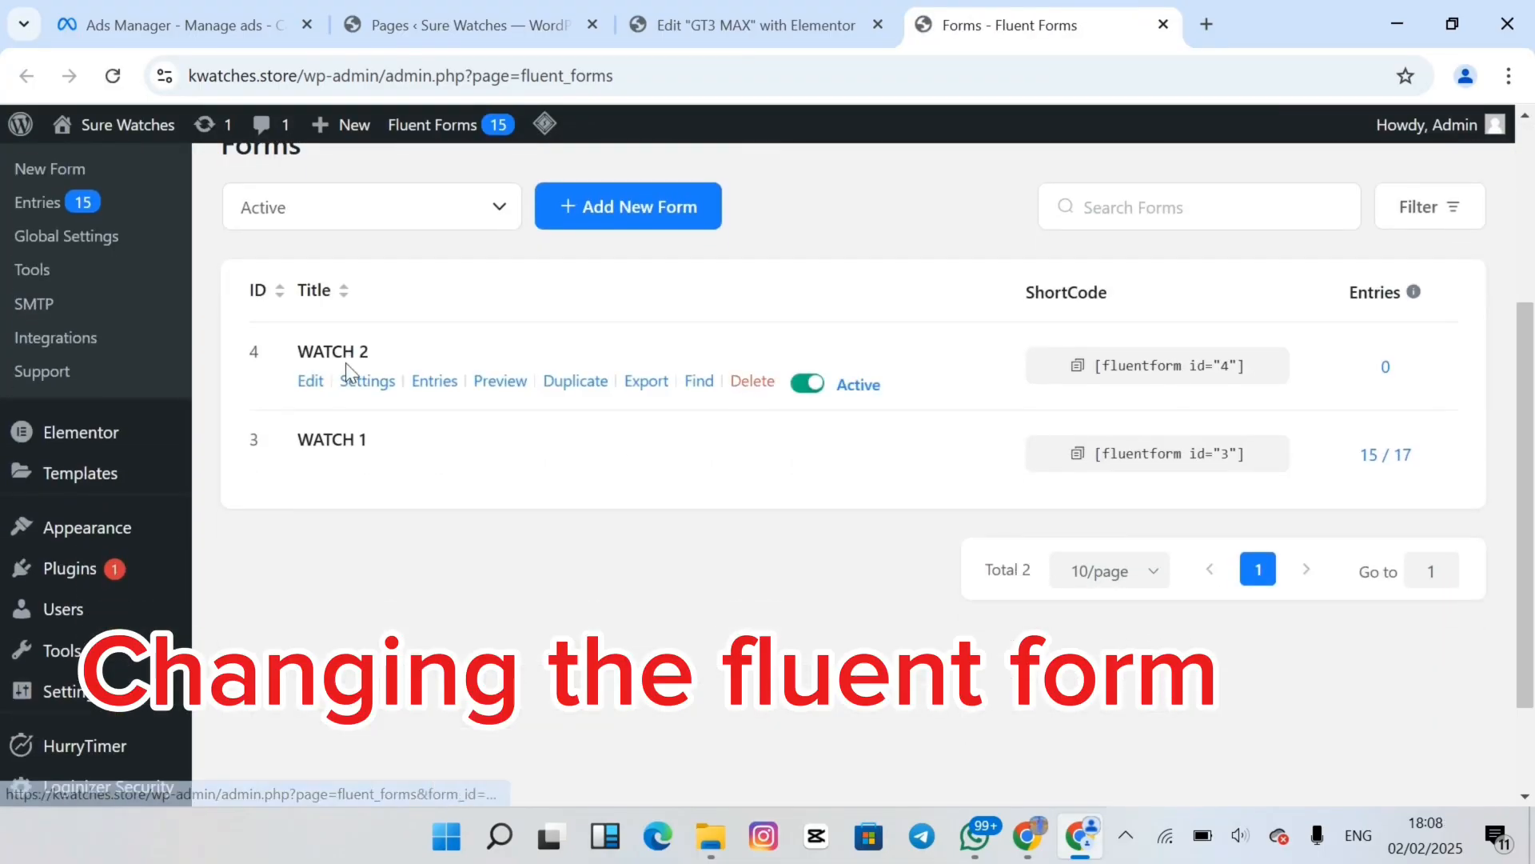
pyautogui.click(566, 387)
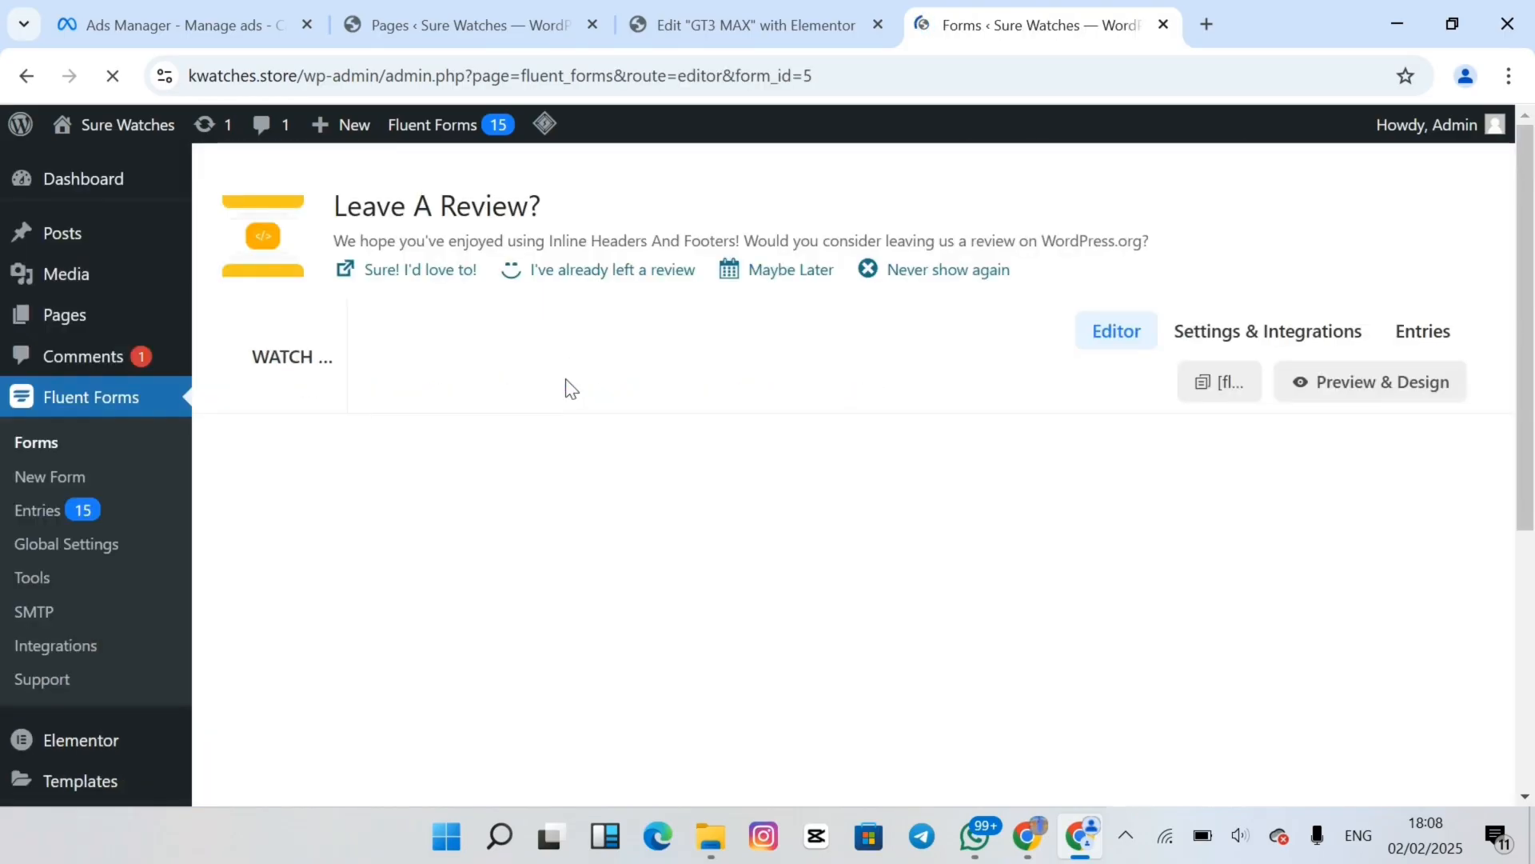
# Rename the duplicated form as "gtmax smartwatch" and save it
pyautogui.click(402, 368)
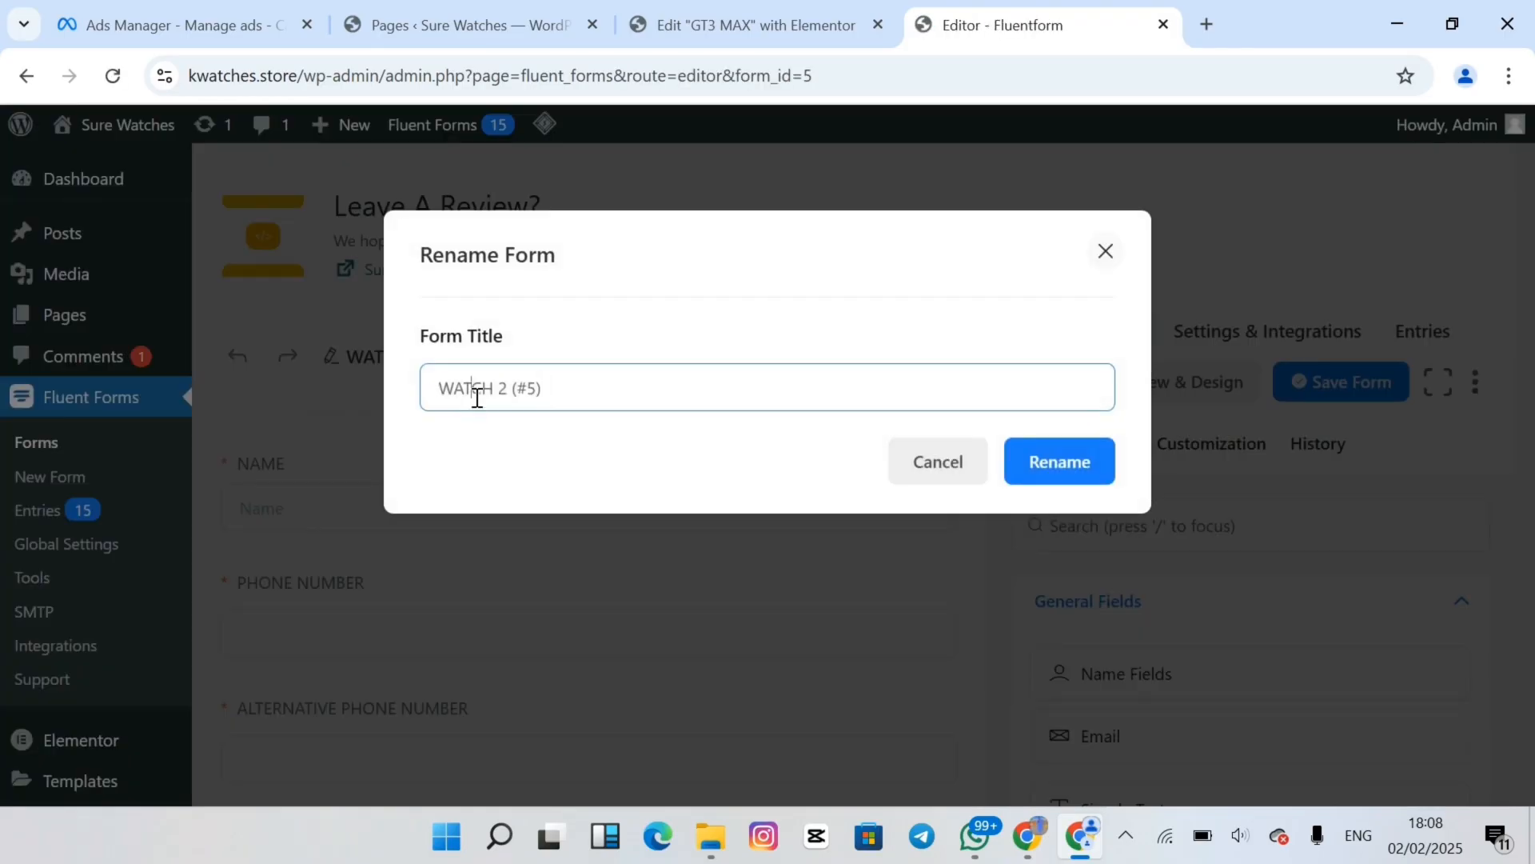
pyautogui.tripleClick(478, 398)
pyautogui.write('gtmax smartwatch')
pyautogui.click(1064, 475)
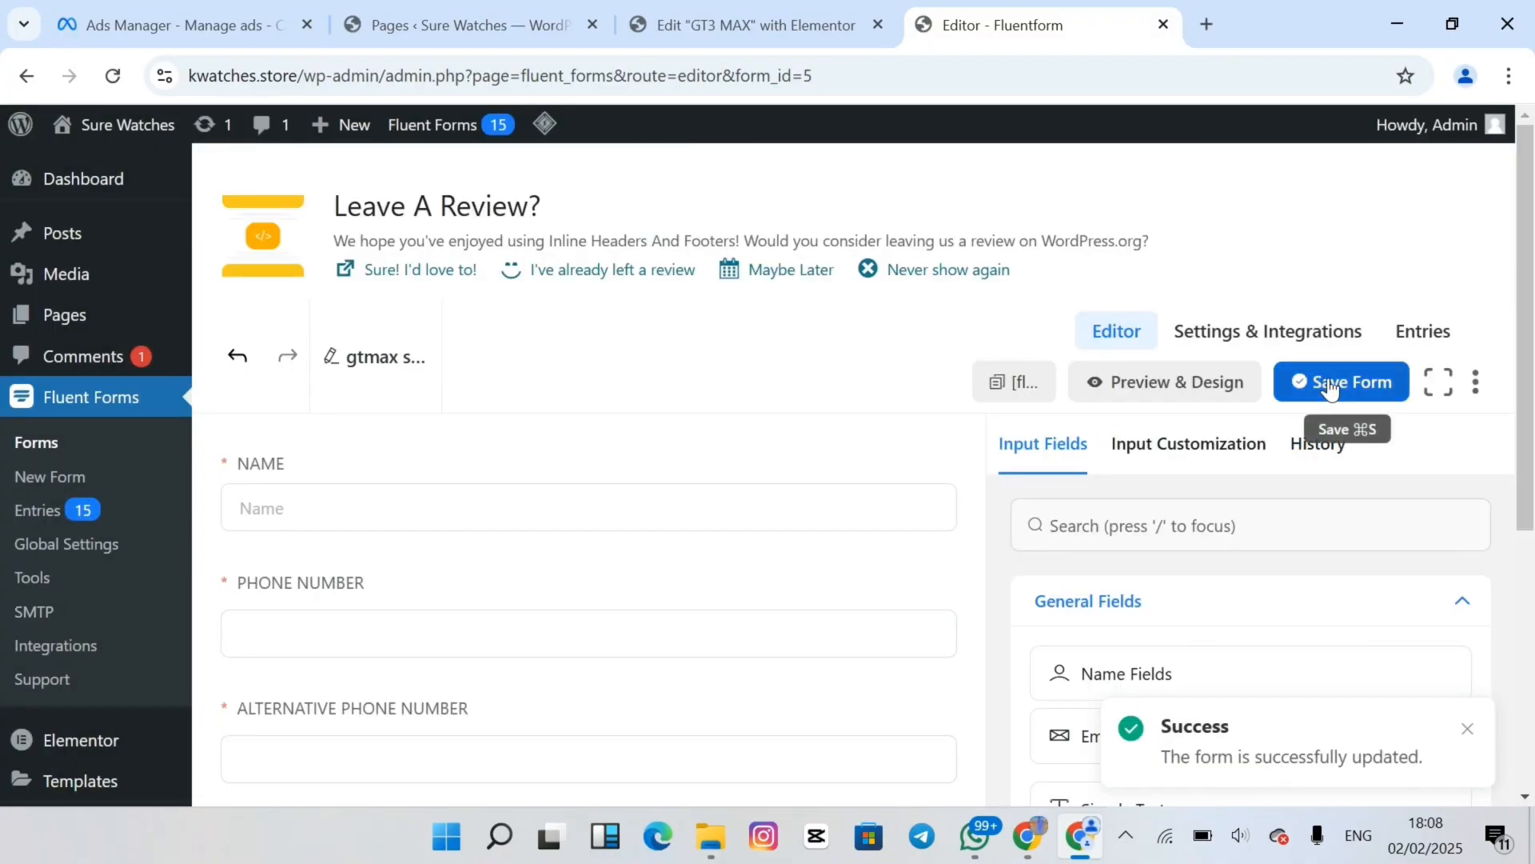
pyautogui.click(1329, 387)
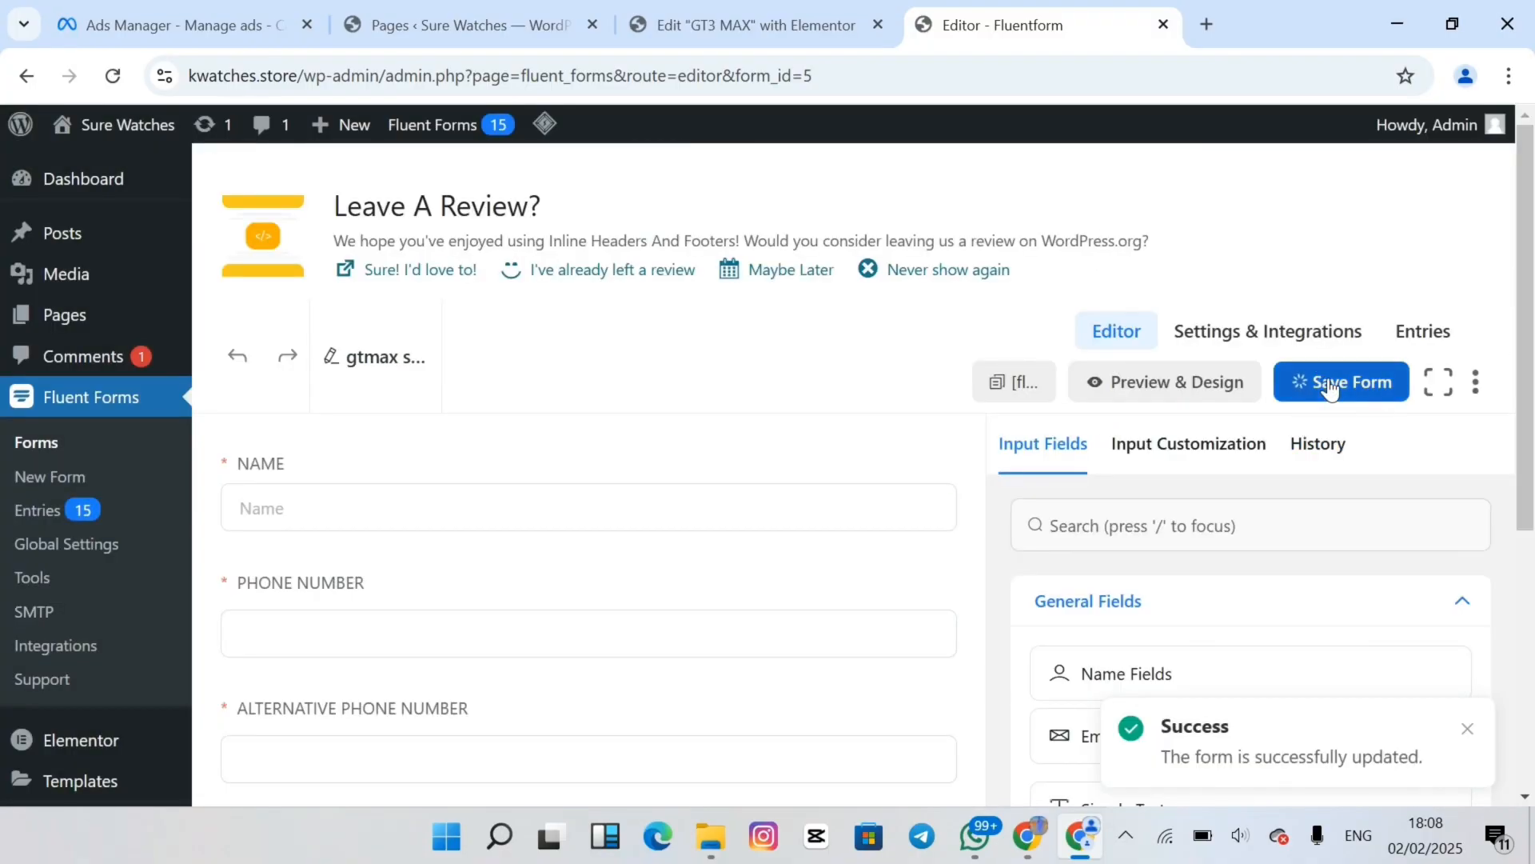
# Open the CHOOSE PRODUCT[S] radio field for customization and save the form
pyautogui.scroll(-10, 740, 596)
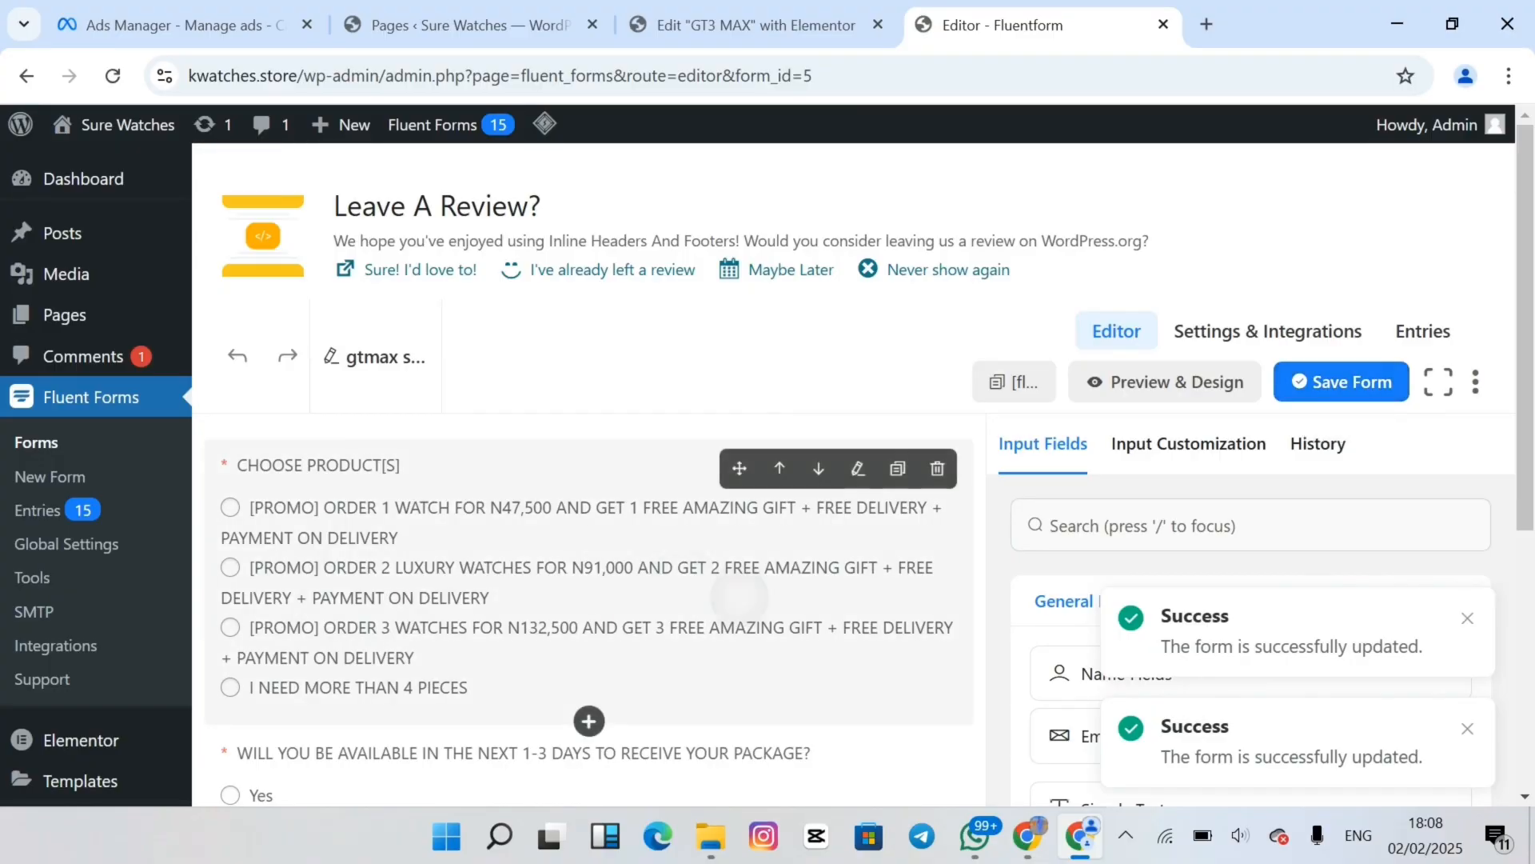
pyautogui.click(740, 596)
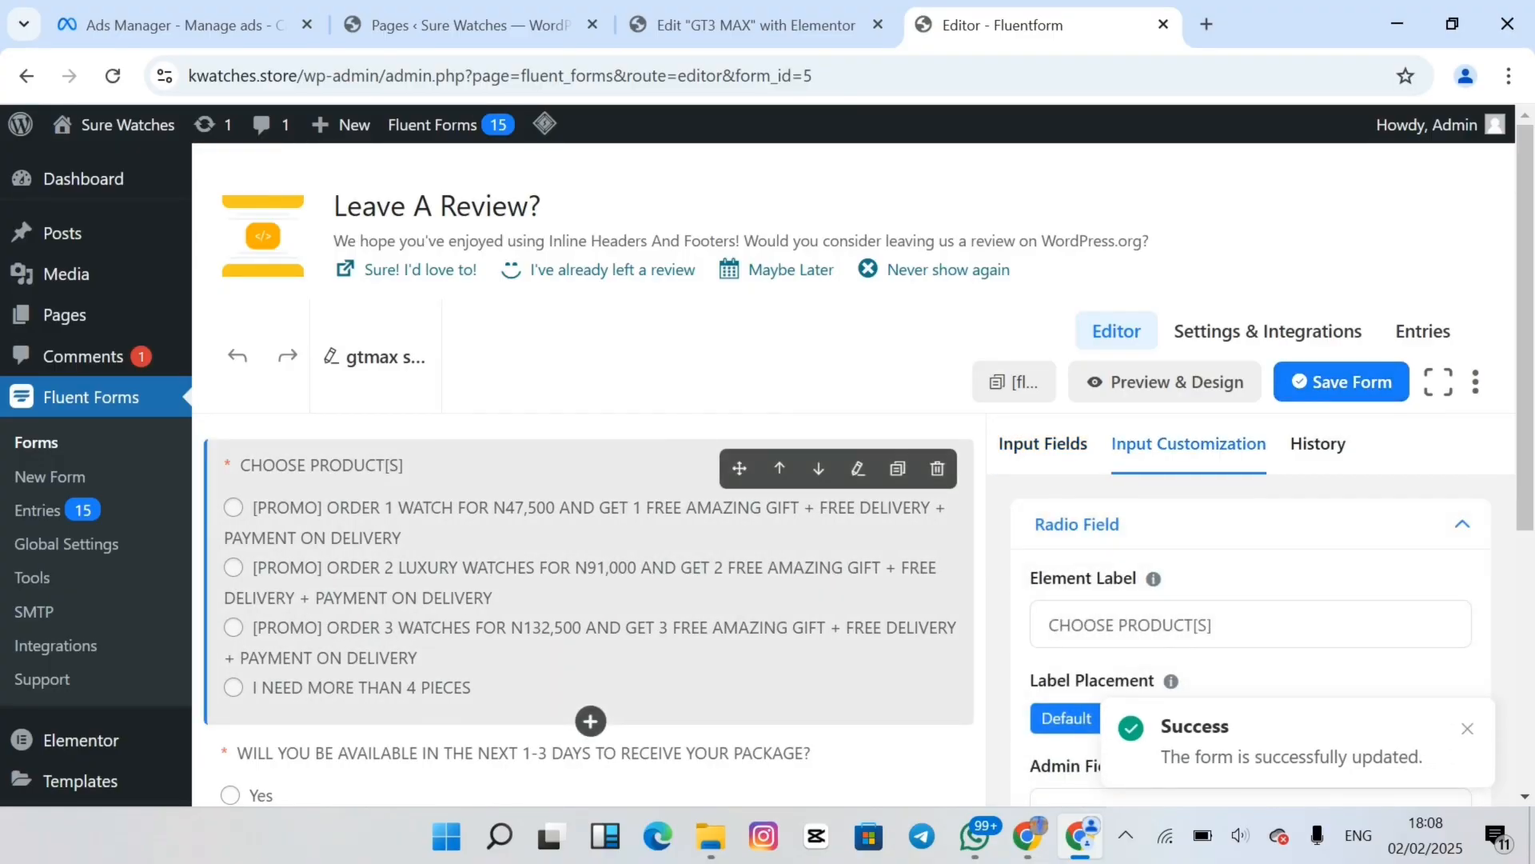
pyautogui.click(1342, 383)
# Open the duplicated form's WATCH 2 email notification for editing and rename it as WATCH 3
pyautogui.click(1280, 333)
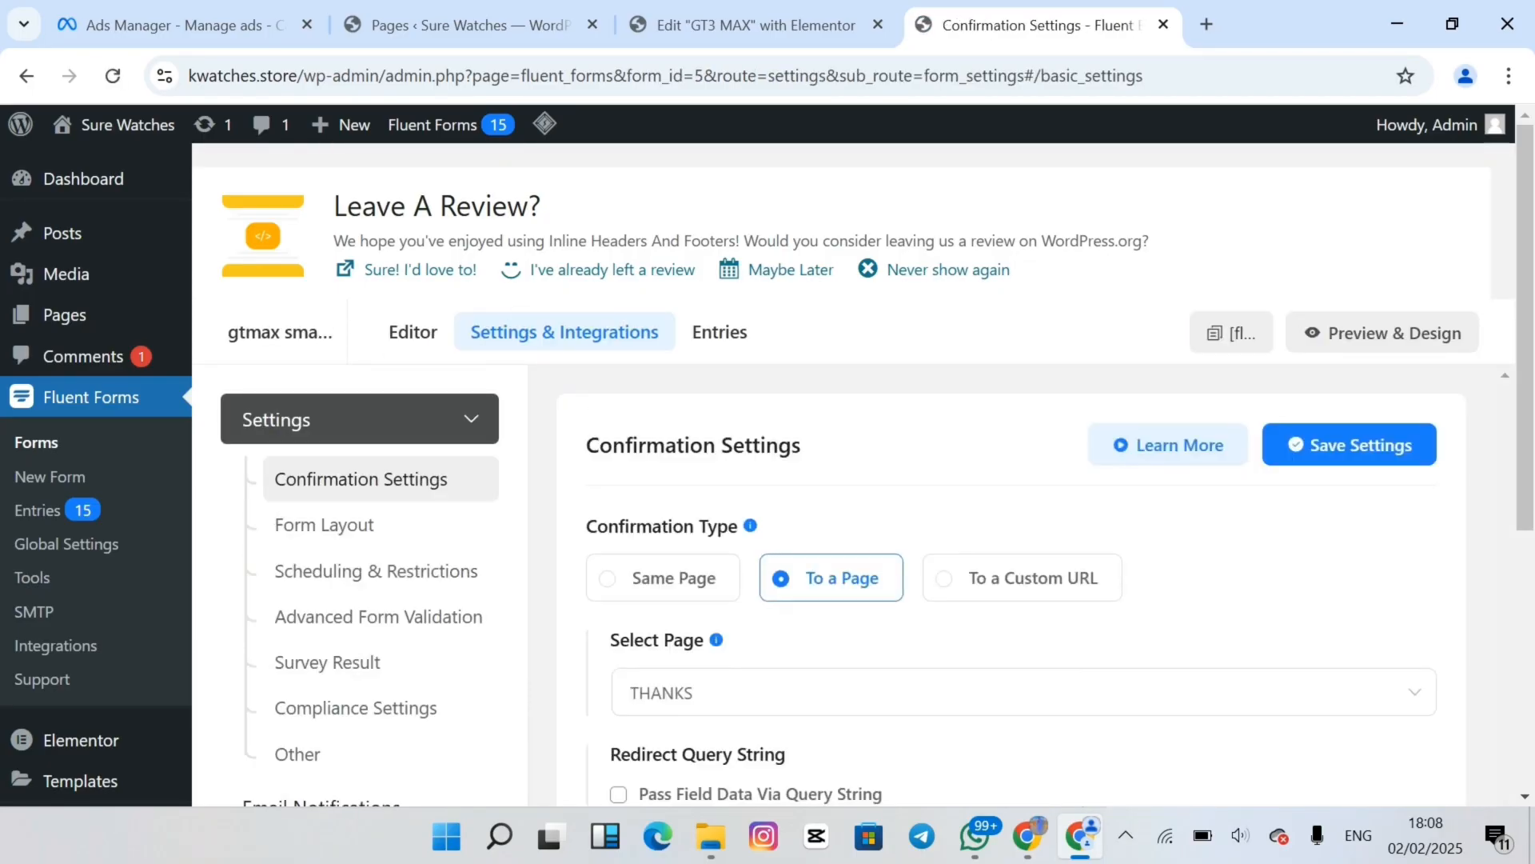
pyautogui.scroll(-5, 1007, 600)
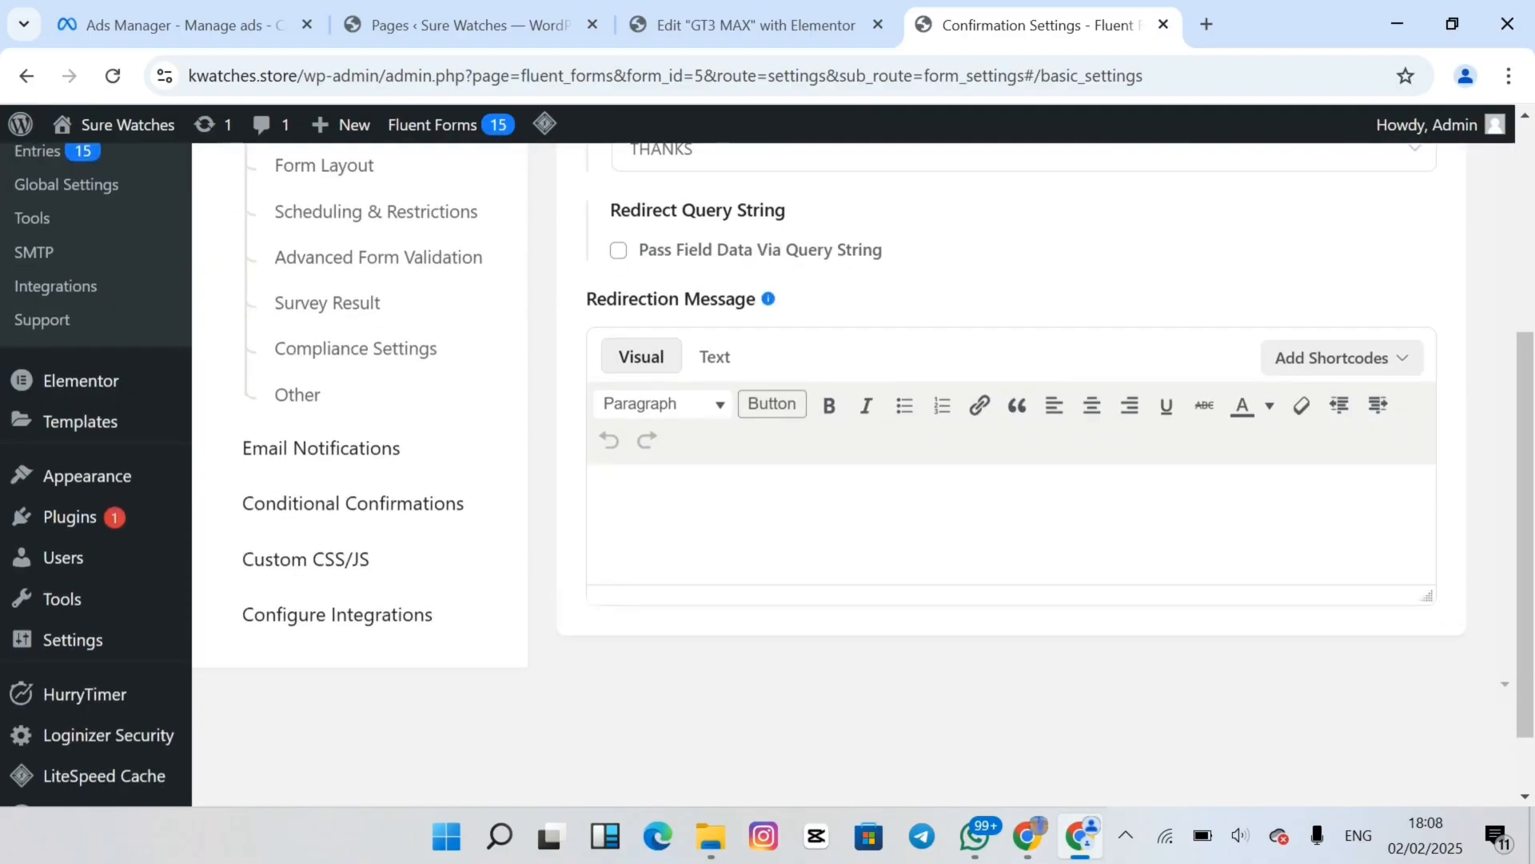
pyautogui.click(388, 448)
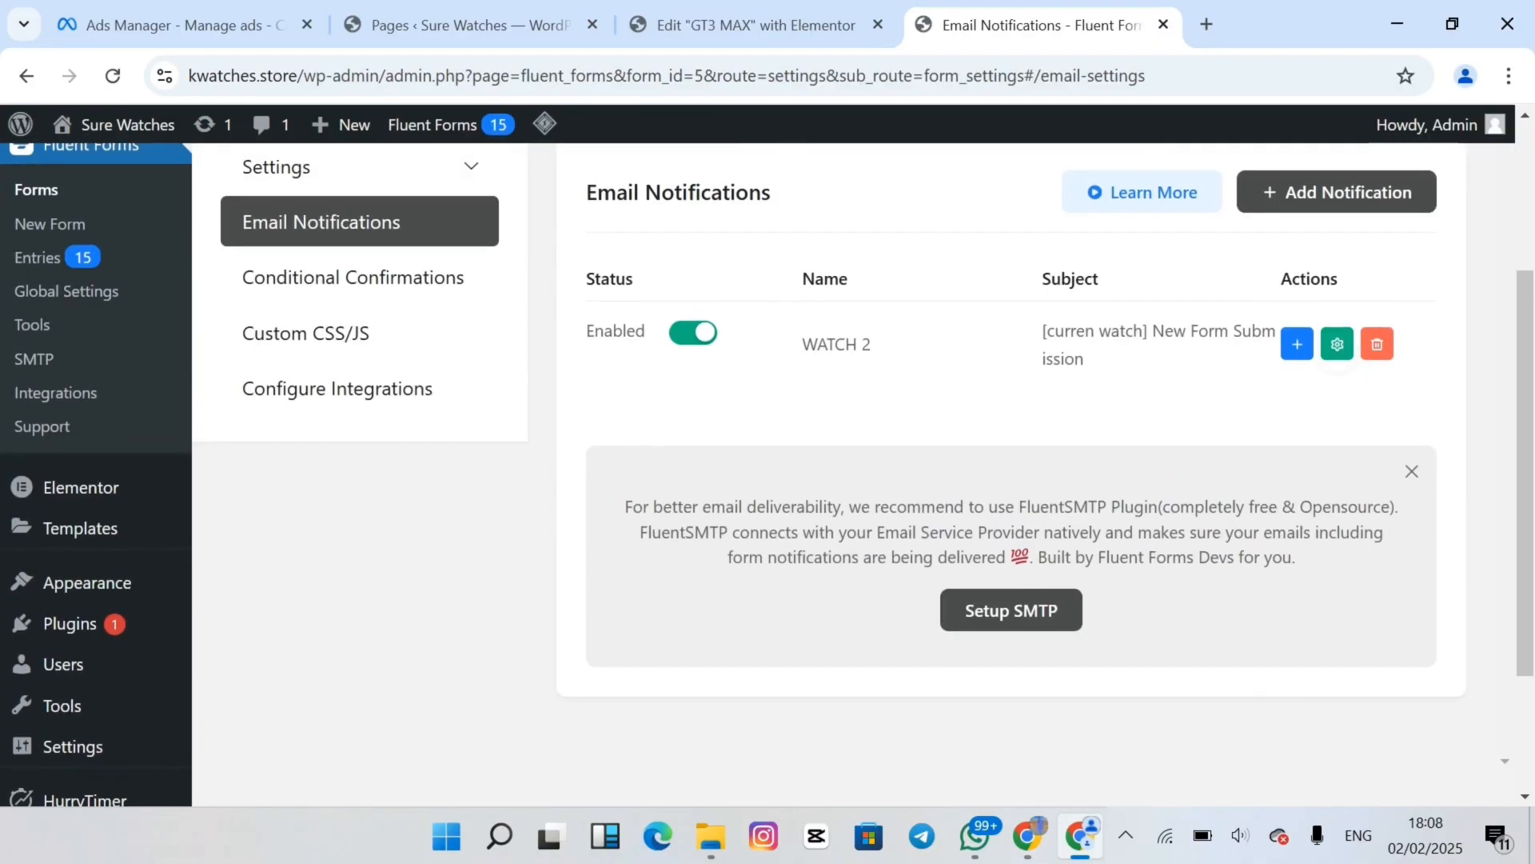
pyautogui.click(1337, 344)
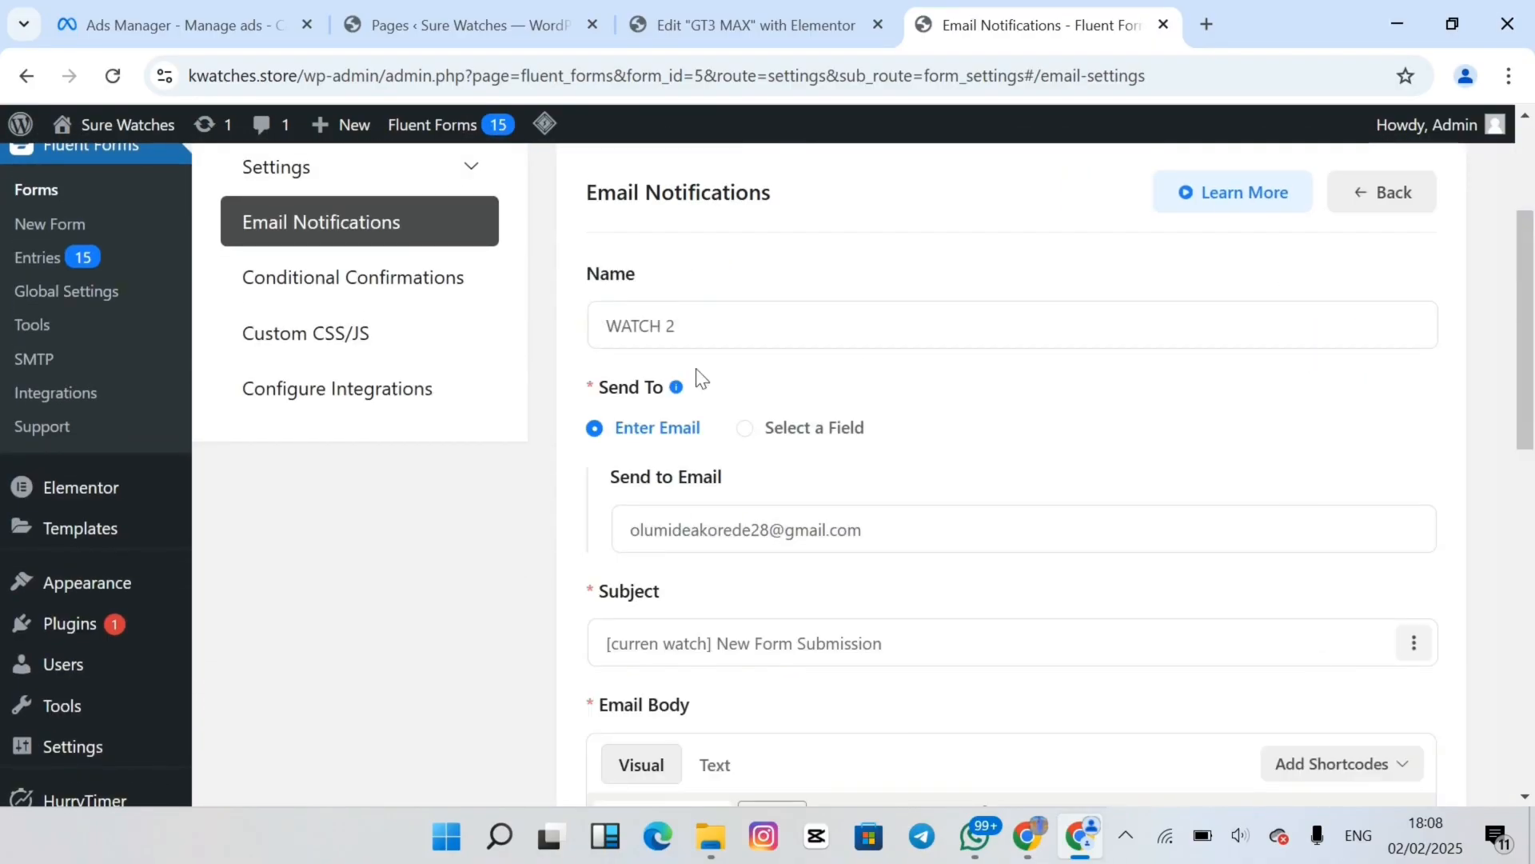
pyautogui.click(692, 336)
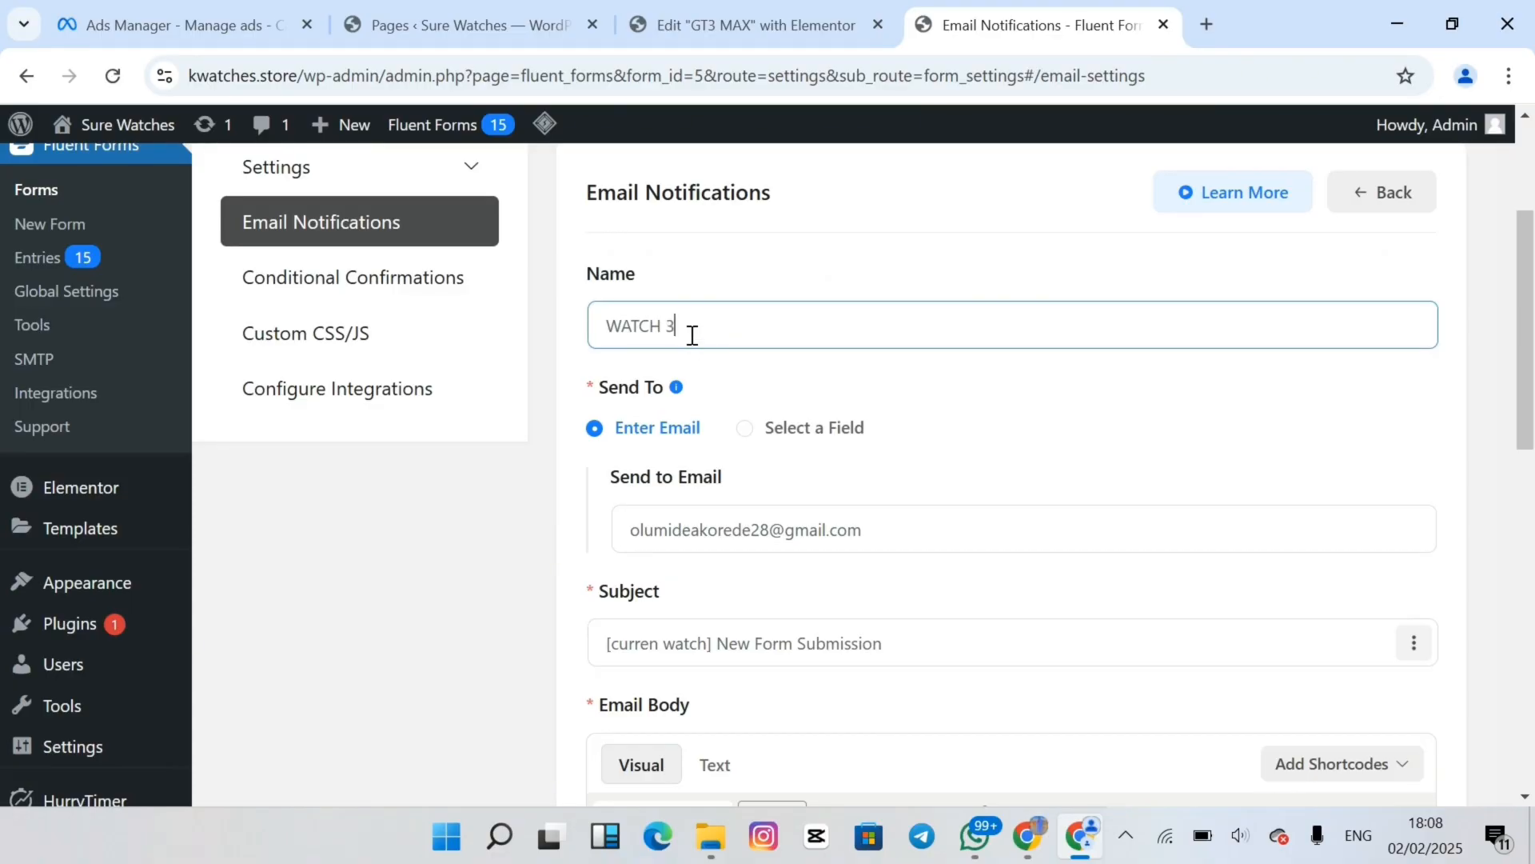
pyautogui.write('3')
# Change the bracketed product name in the notification's subject to "gt max watch" and save the notification
pyautogui.click(714, 642)
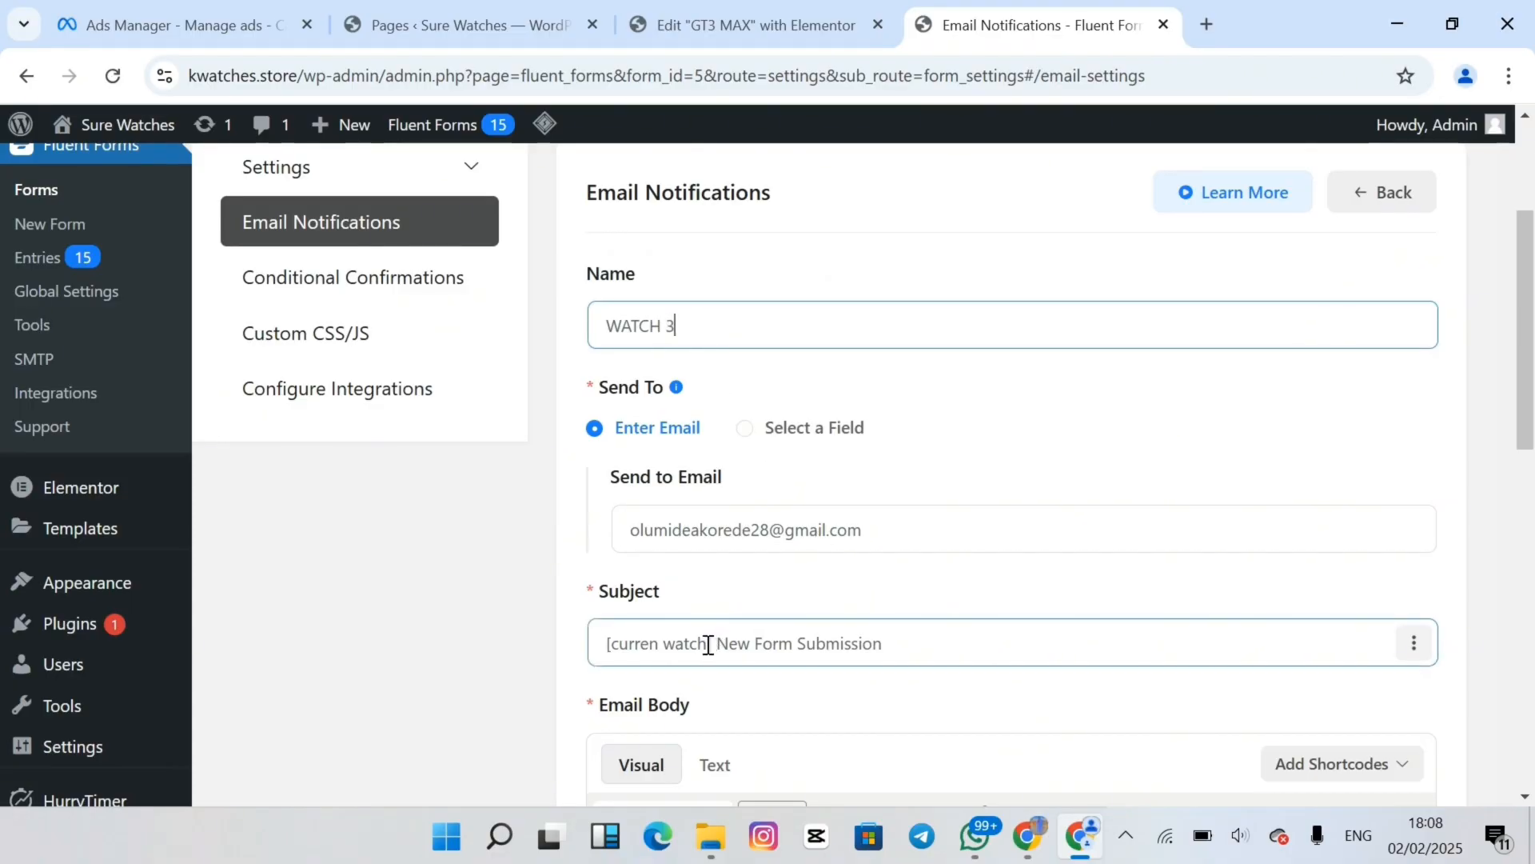
pyautogui.moveTo(708, 645); pyautogui.dragTo(613, 647)
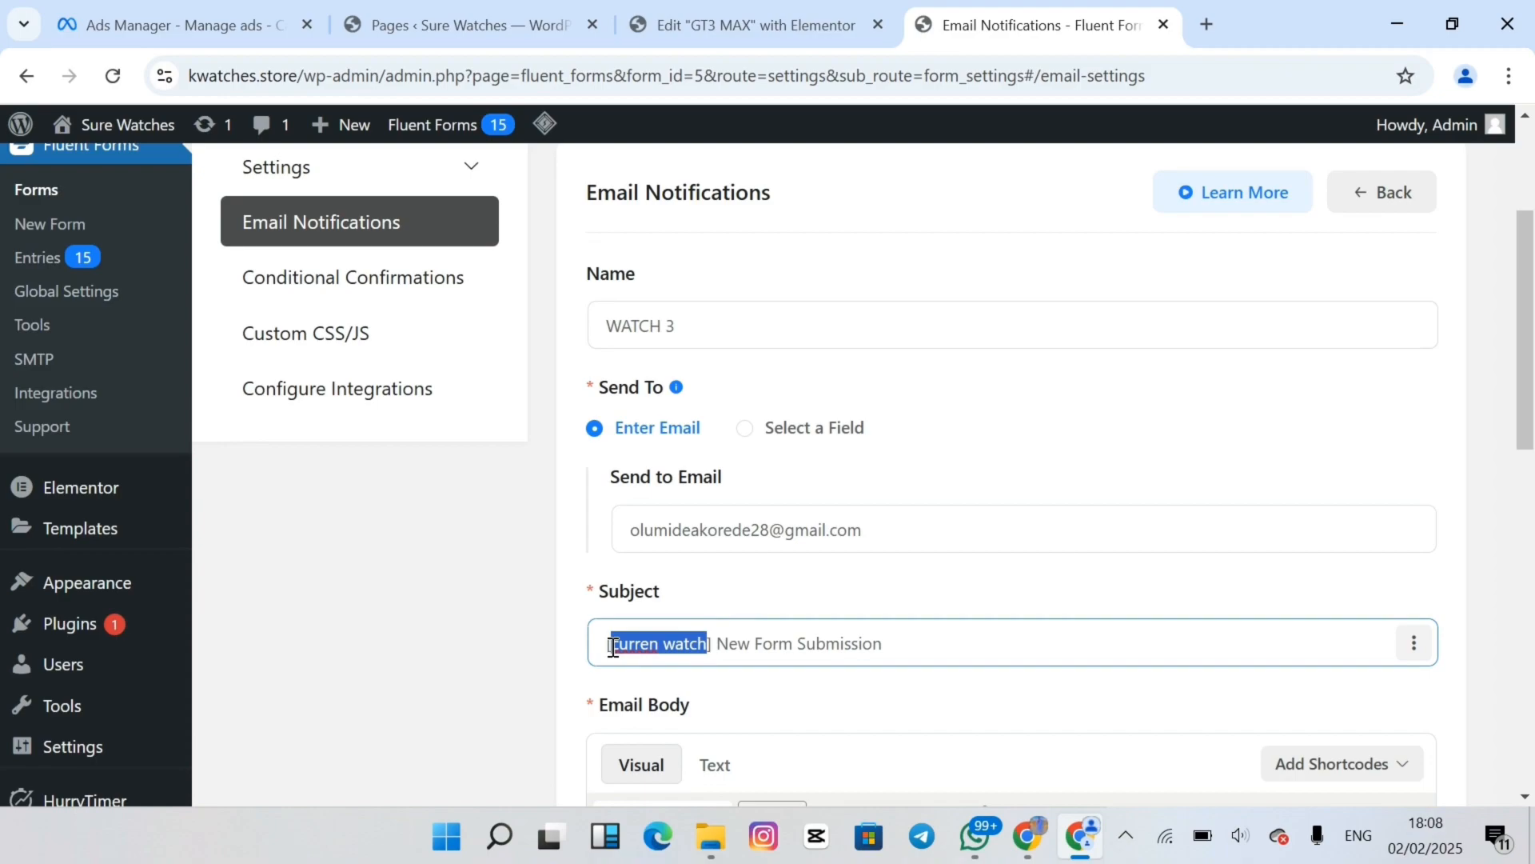
pyautogui.press('BackSpace')
pyautogui.write('gtsma')
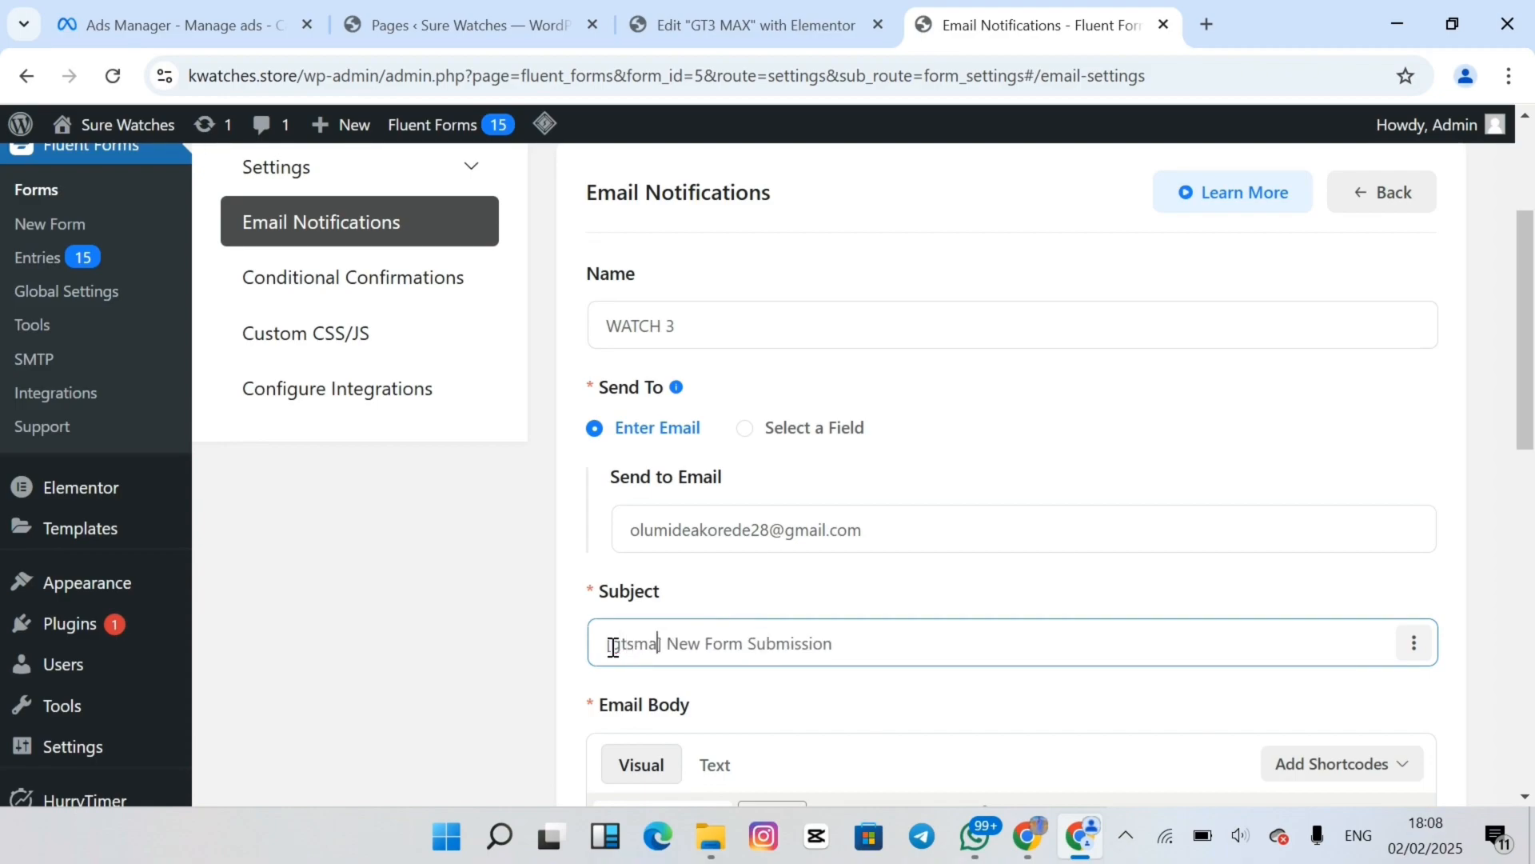
pyautogui.write('rtwatc')
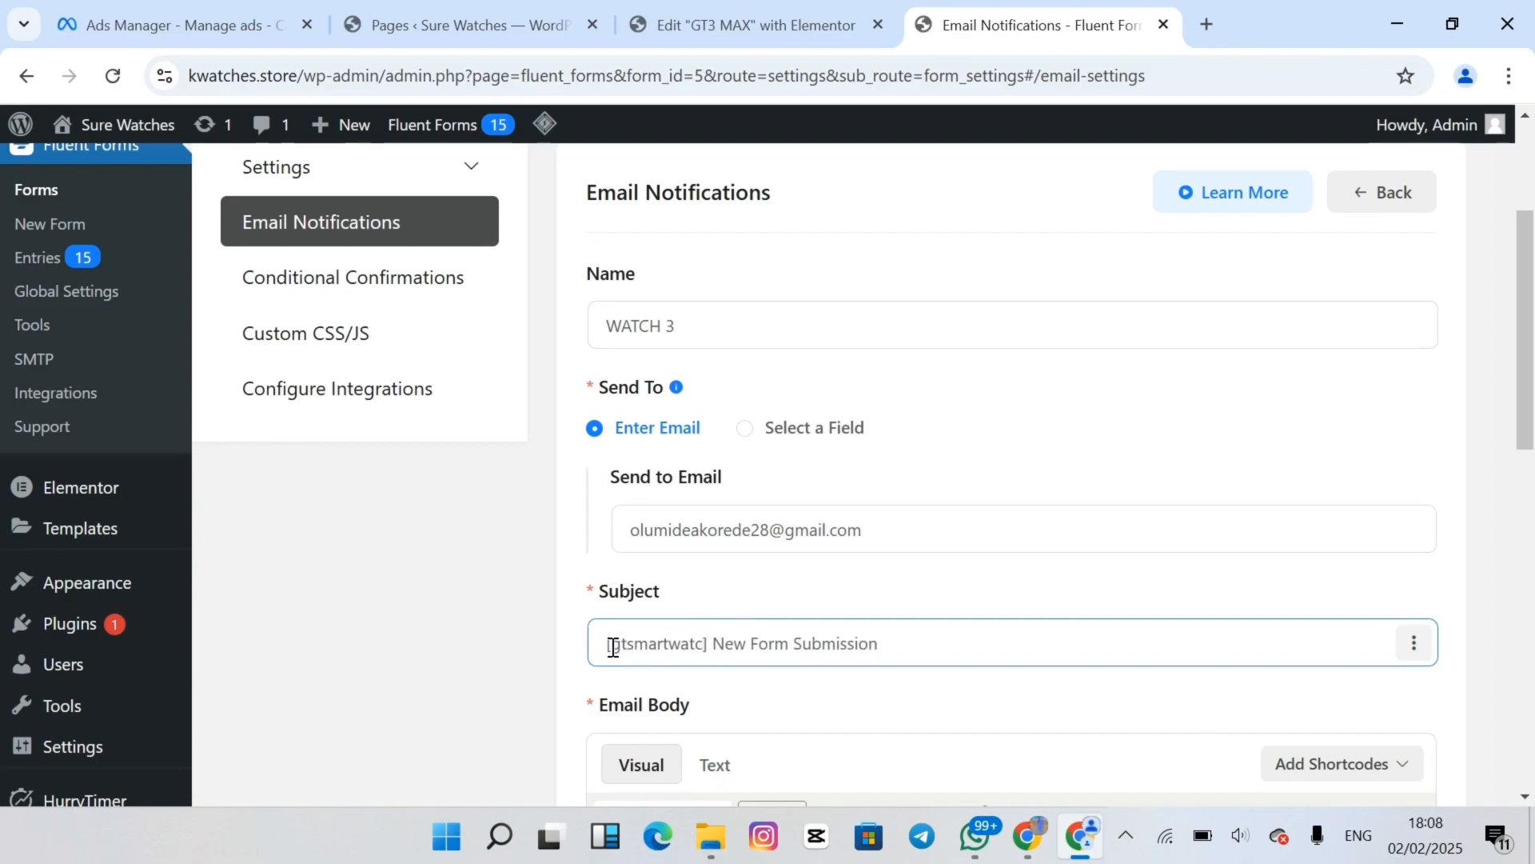
pyautogui.press('BackSpace')
pyautogui.press('BackSpace')
pyautogui.press('BackSpace')
pyautogui.press('BackSpace')
pyautogui.press('BackSpace')
pyautogui.press('BackSpace')
pyautogui.press('BackSpace')
pyautogui.press('BackSpace')
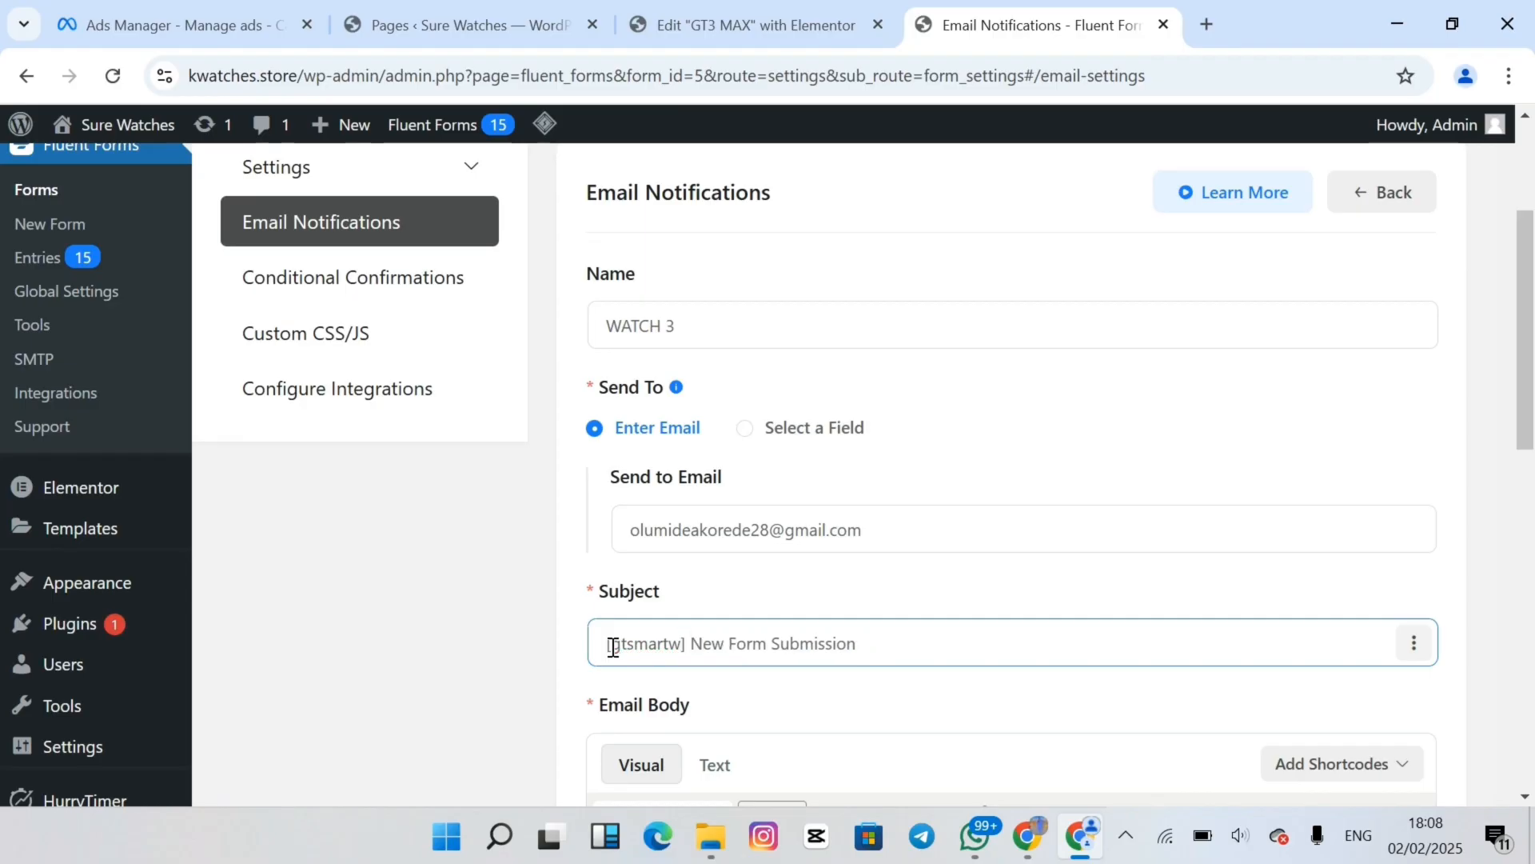
pyautogui.press('BackSpace')
pyautogui.write('max wa')
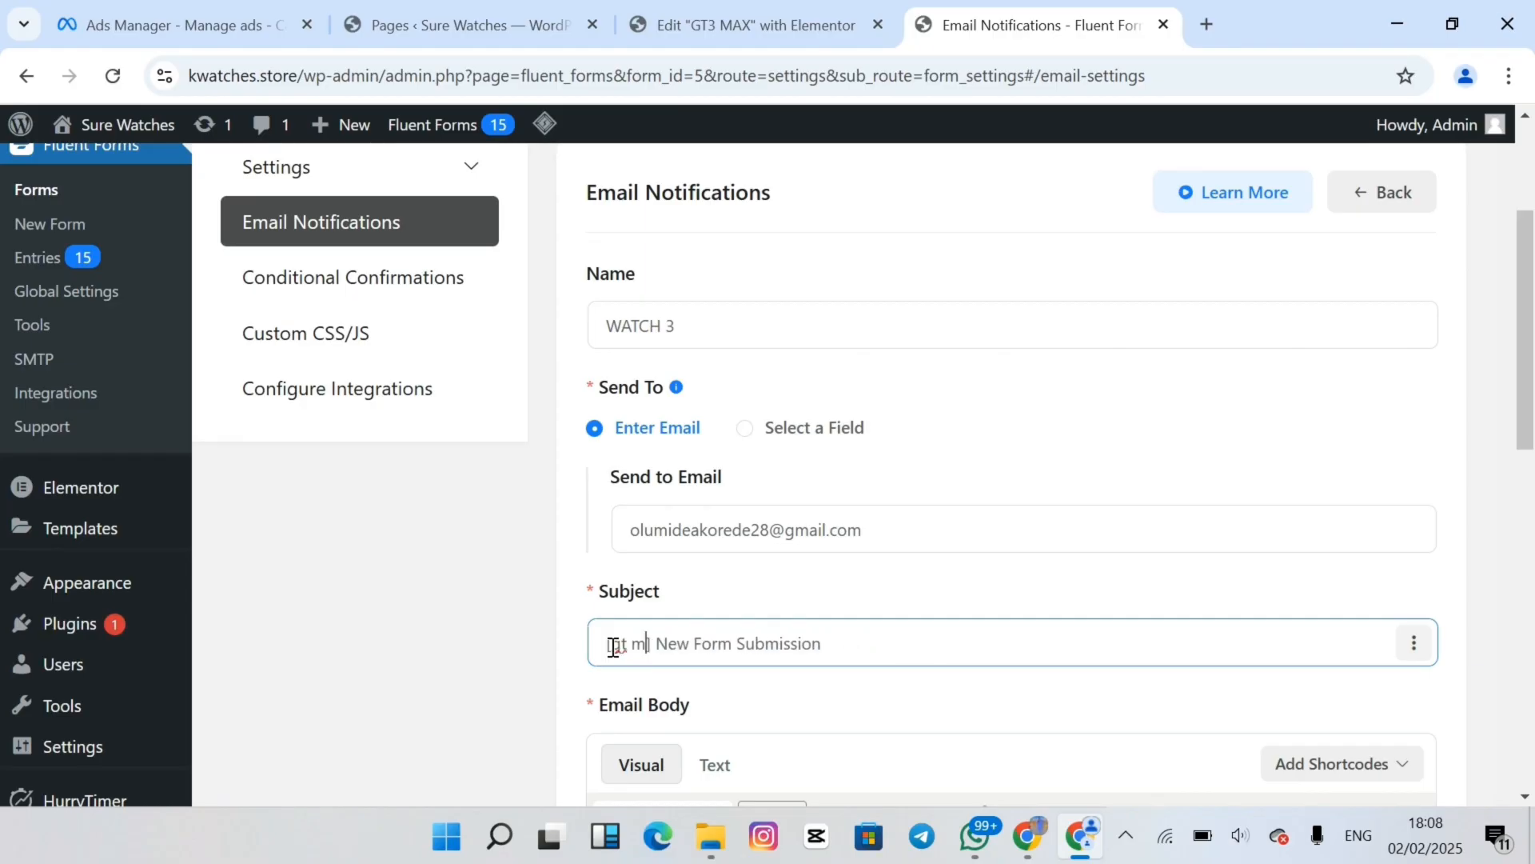
pyautogui.write('txch')
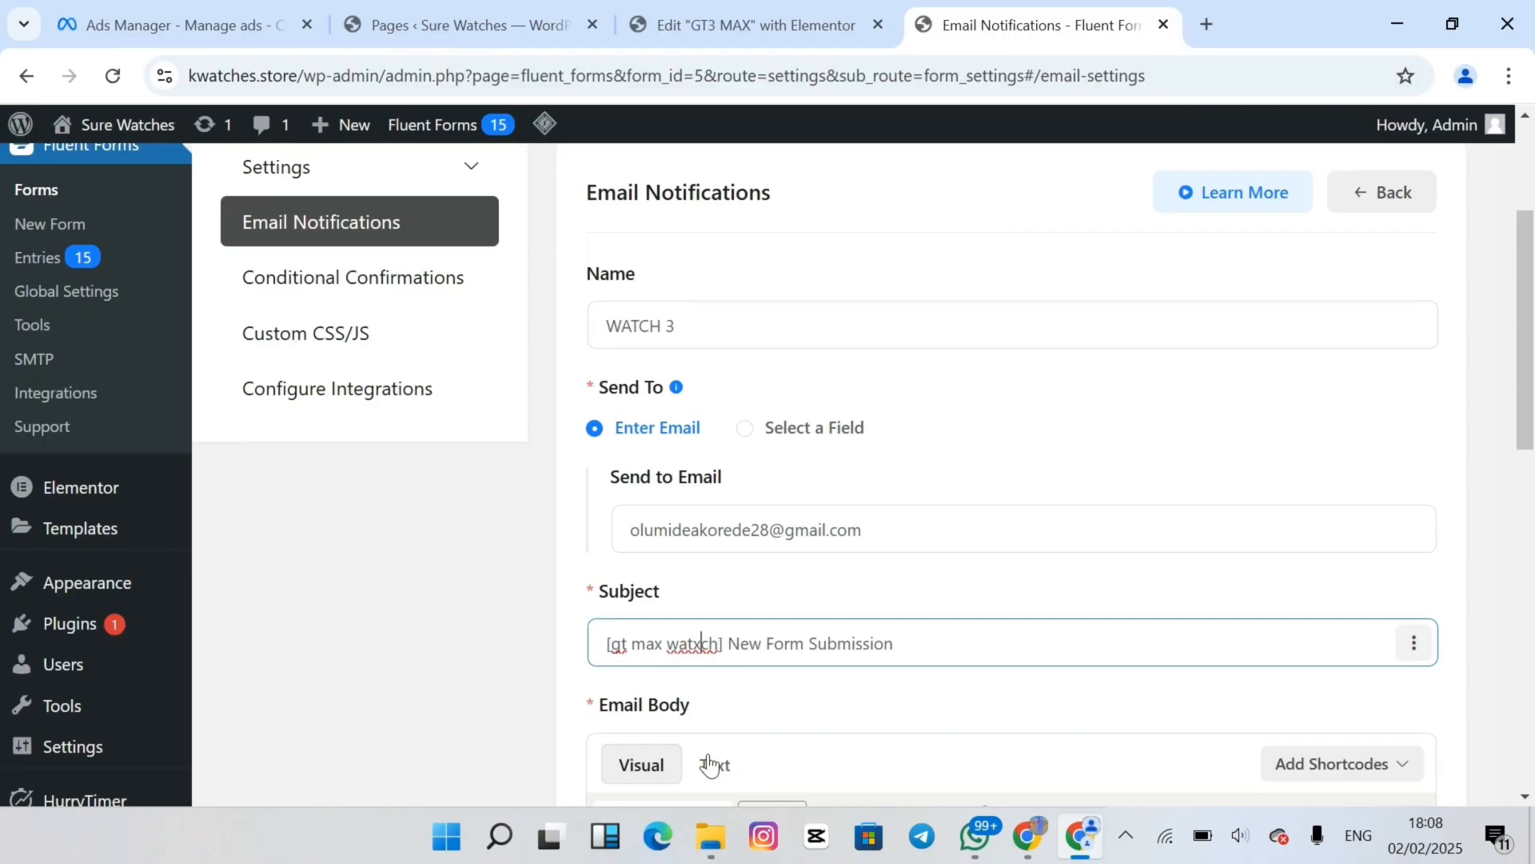
pyautogui.press('BackSpace')
pyautogui.scroll(-10, 1145, 700)
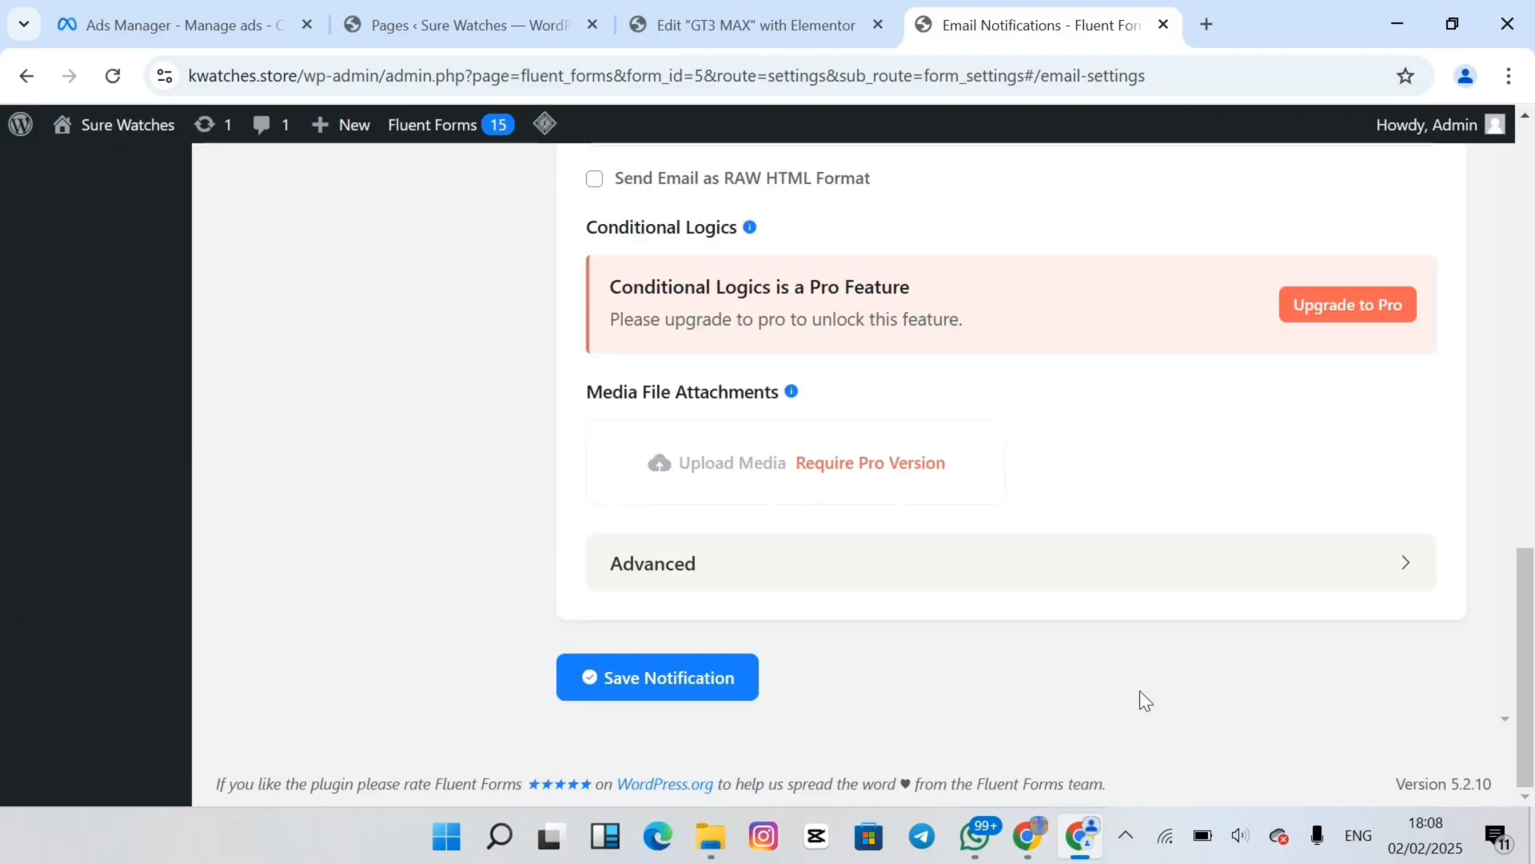
pyautogui.click(694, 686)
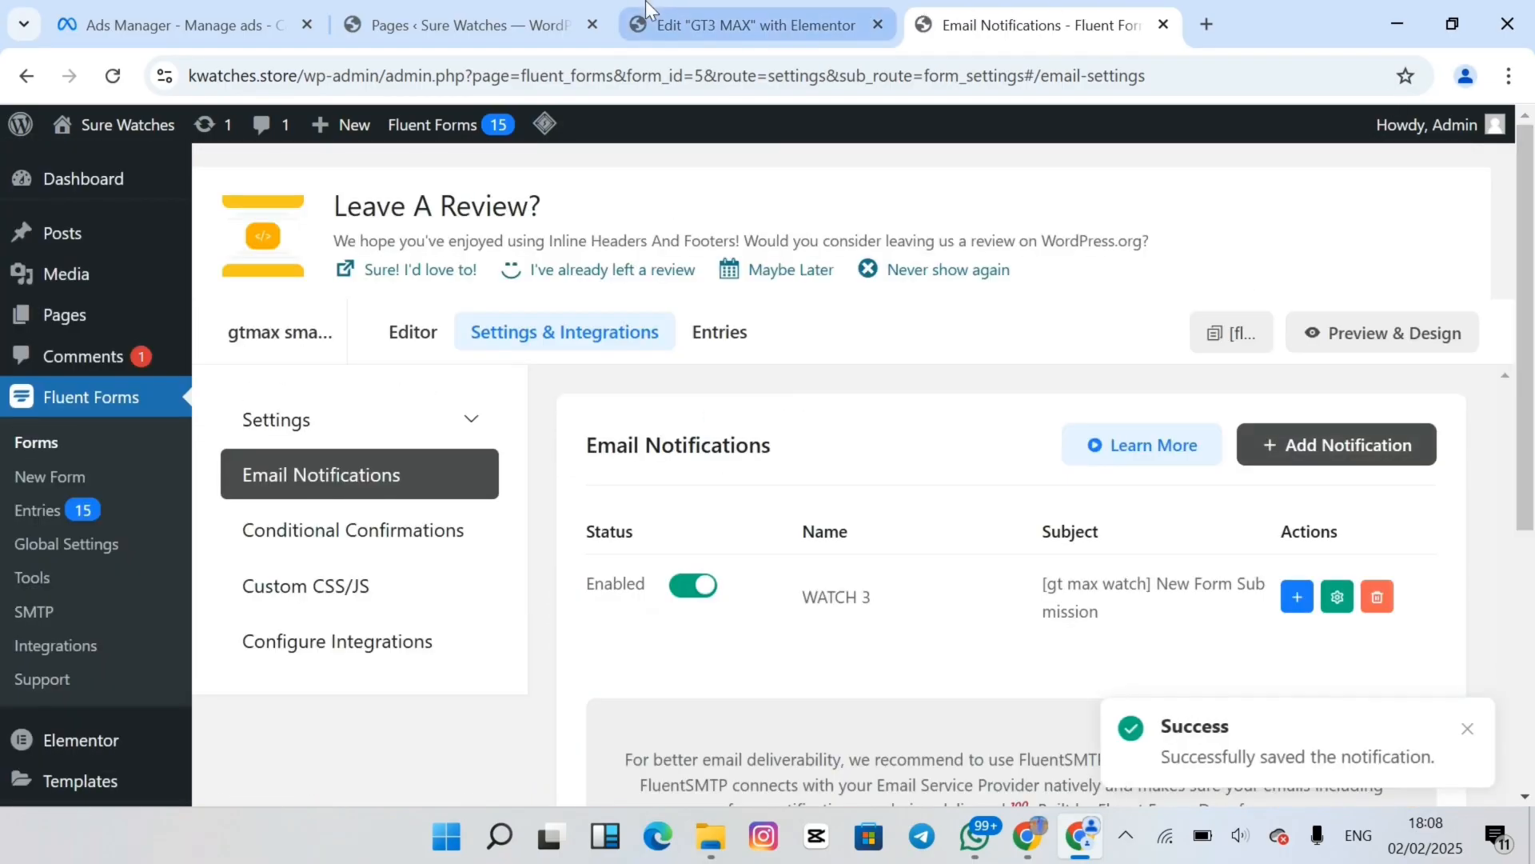
# Return to the GT3 MAX page in Elementor, clear WATCH 2 from its Fluent Forms widget, and check the list of available forms
pyautogui.click(647, 10)
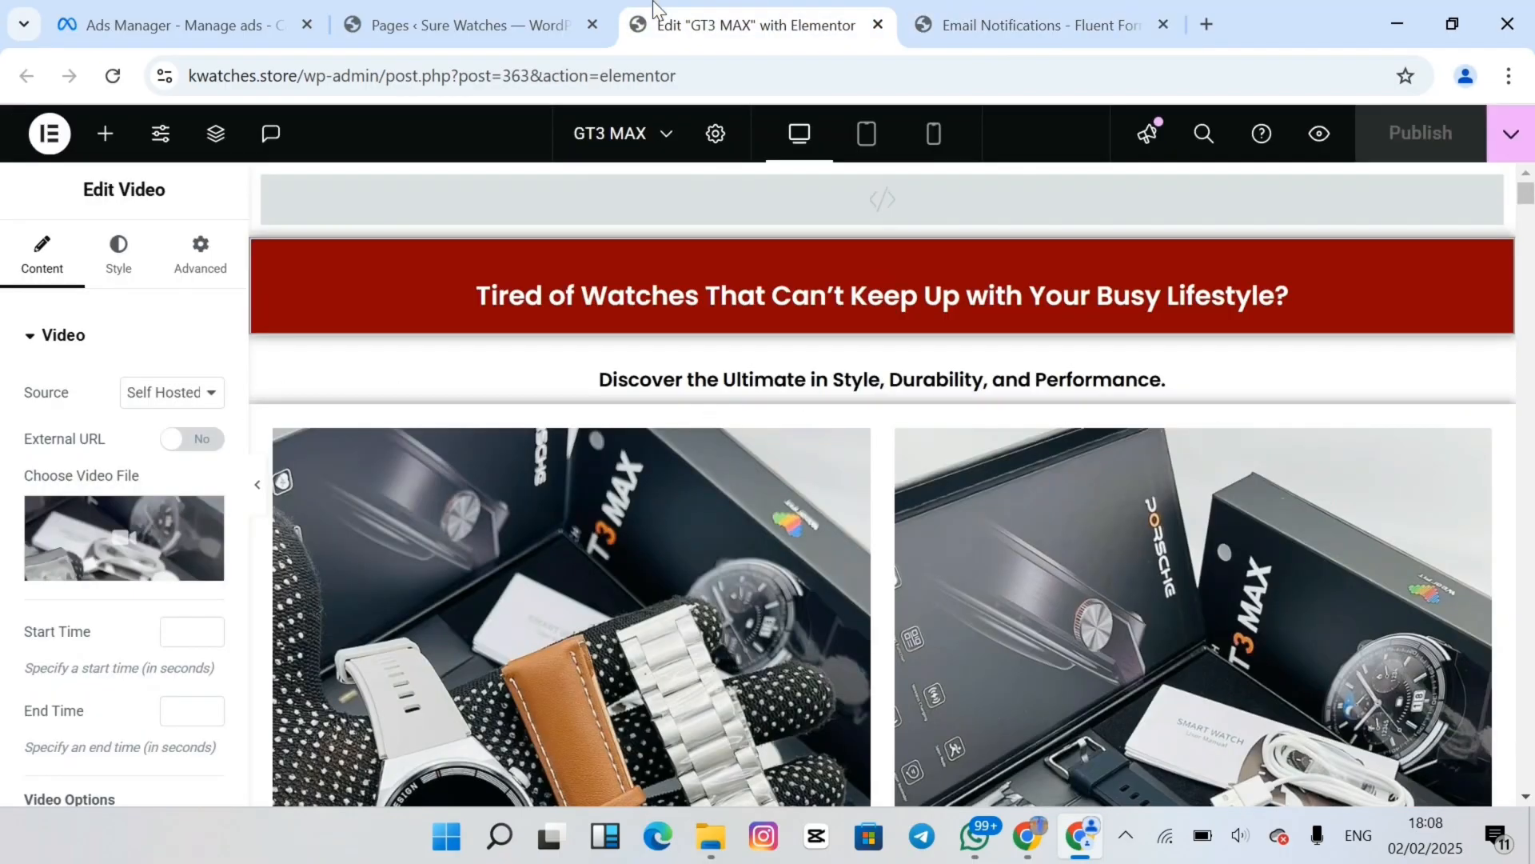
pyautogui.moveTo(1529, 196); pyautogui.dragTo(1529, 704)
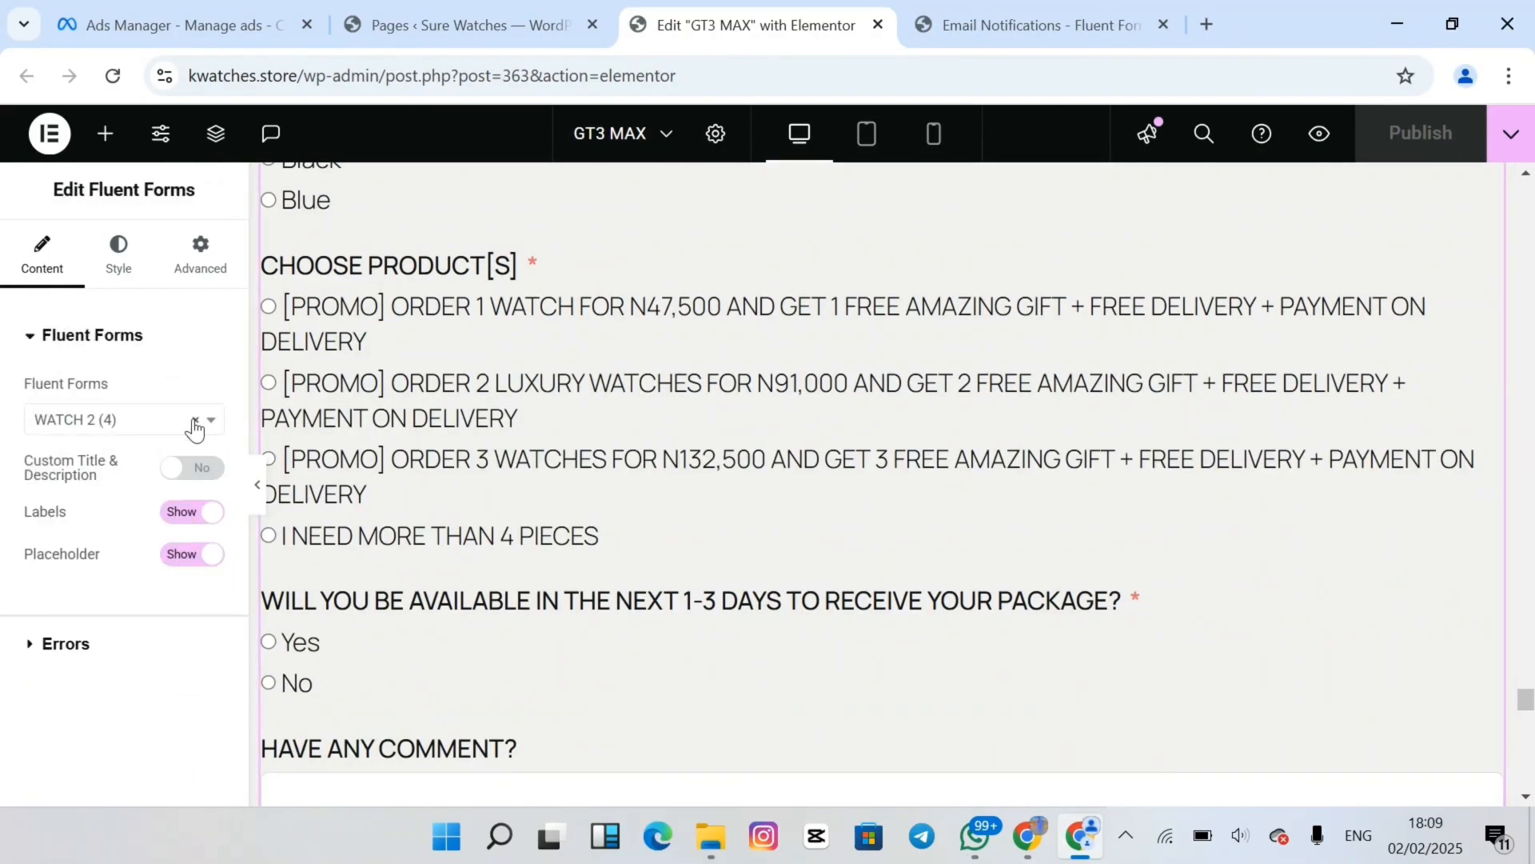
pyautogui.click(194, 422)
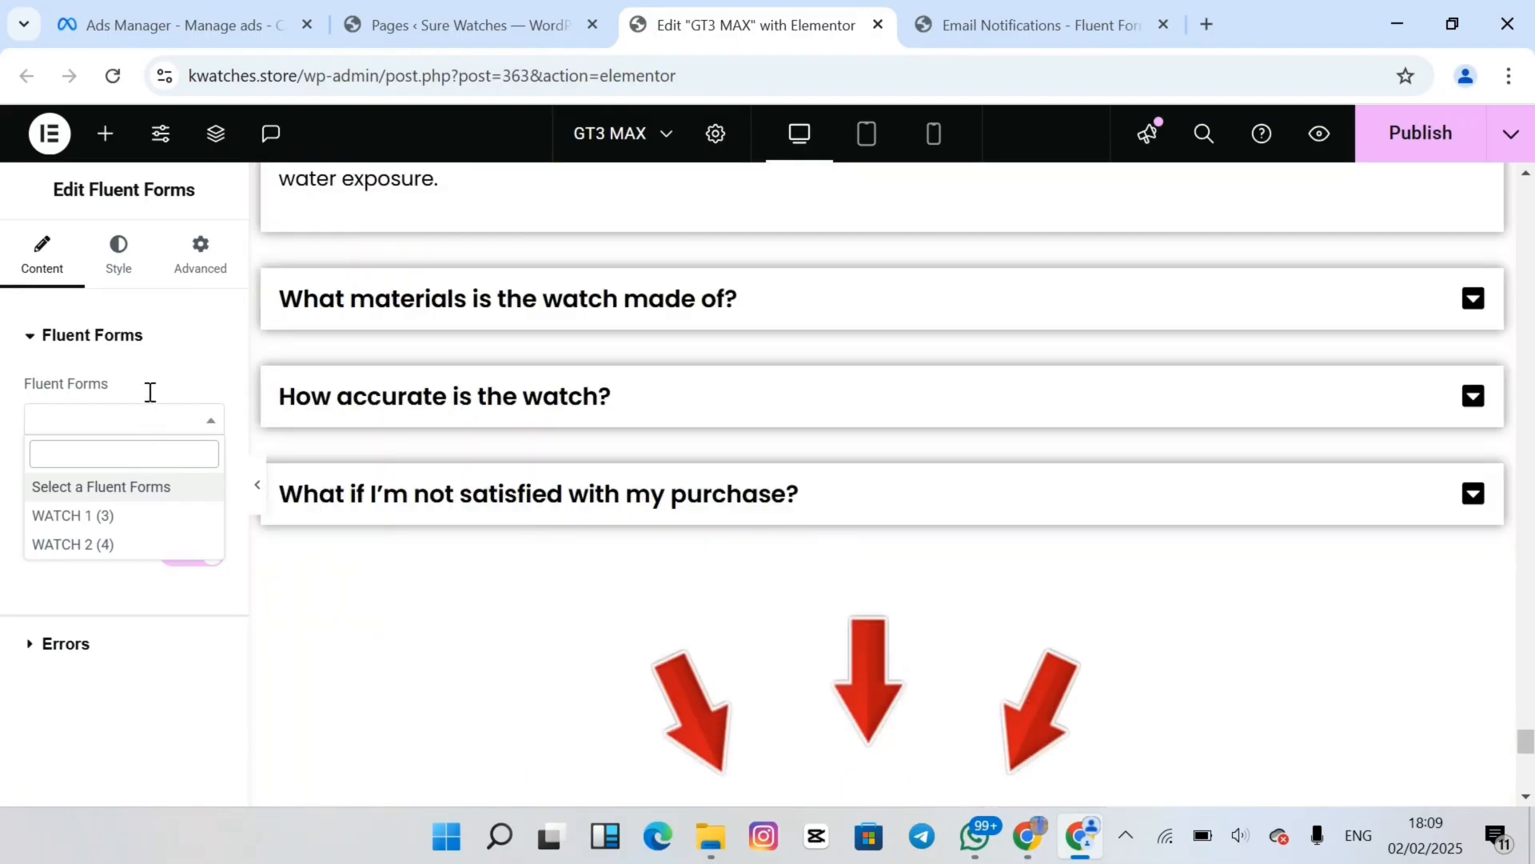
pyautogui.click(126, 637)
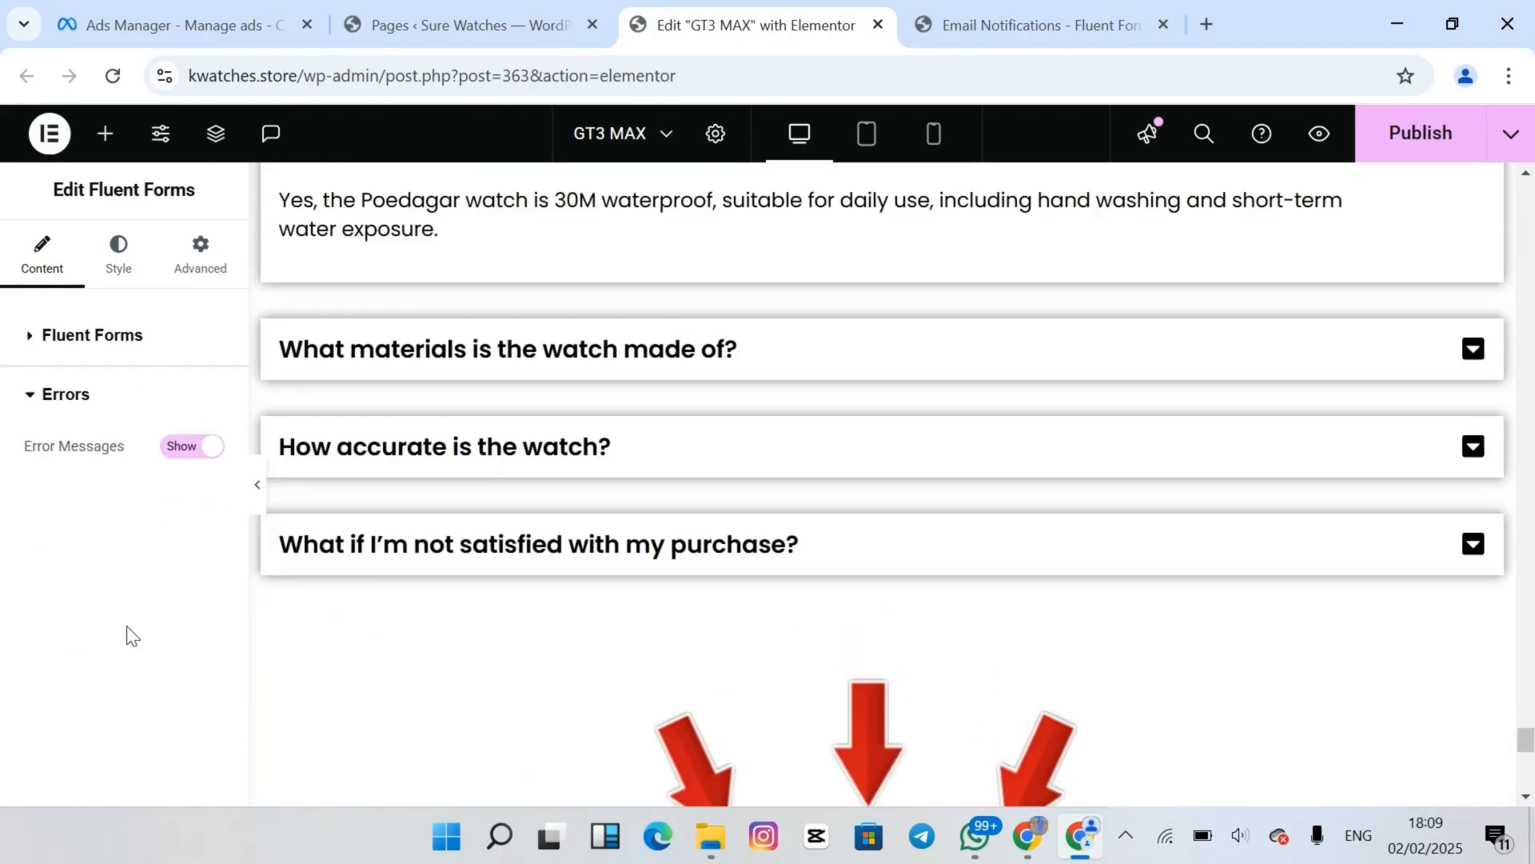
pyautogui.click(92, 335)
pyautogui.click(171, 420)
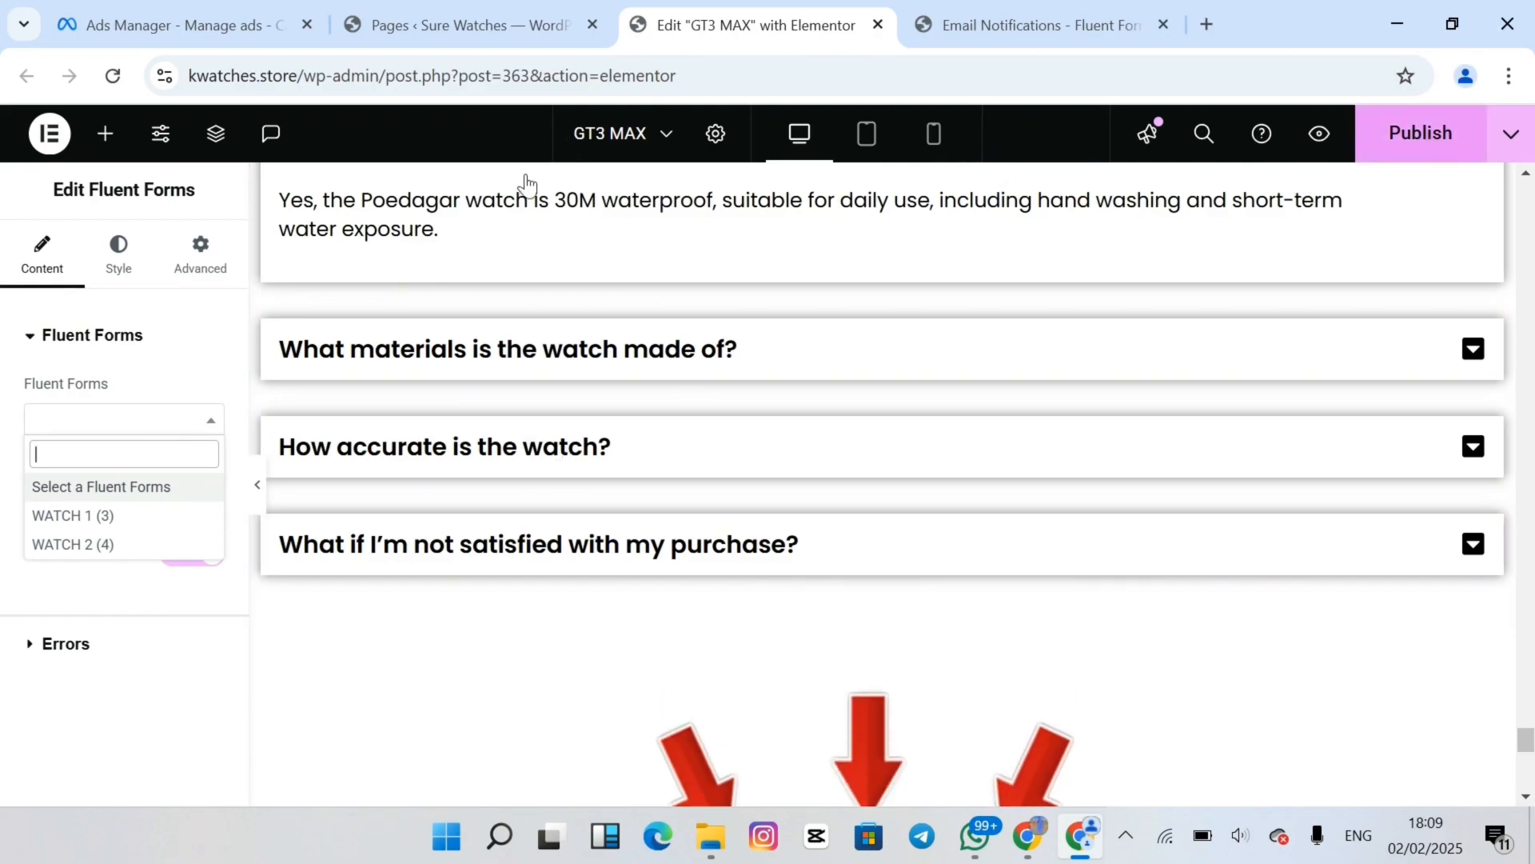
# Save the GT3 MAX page and reload the Elementor editor
pyautogui.hotkey('ctrl', 's')
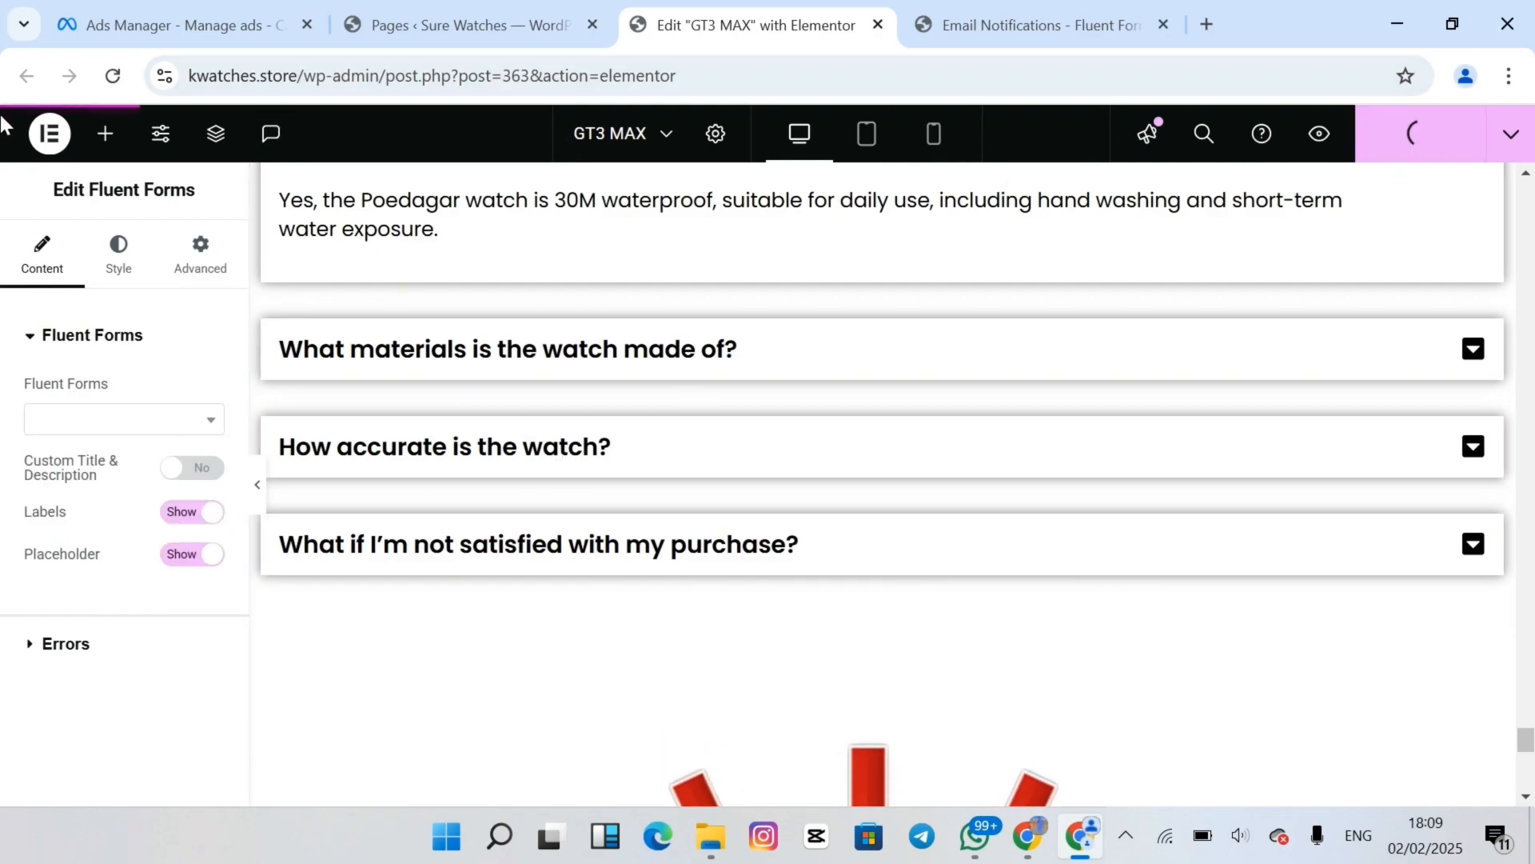
pyautogui.click(113, 72)
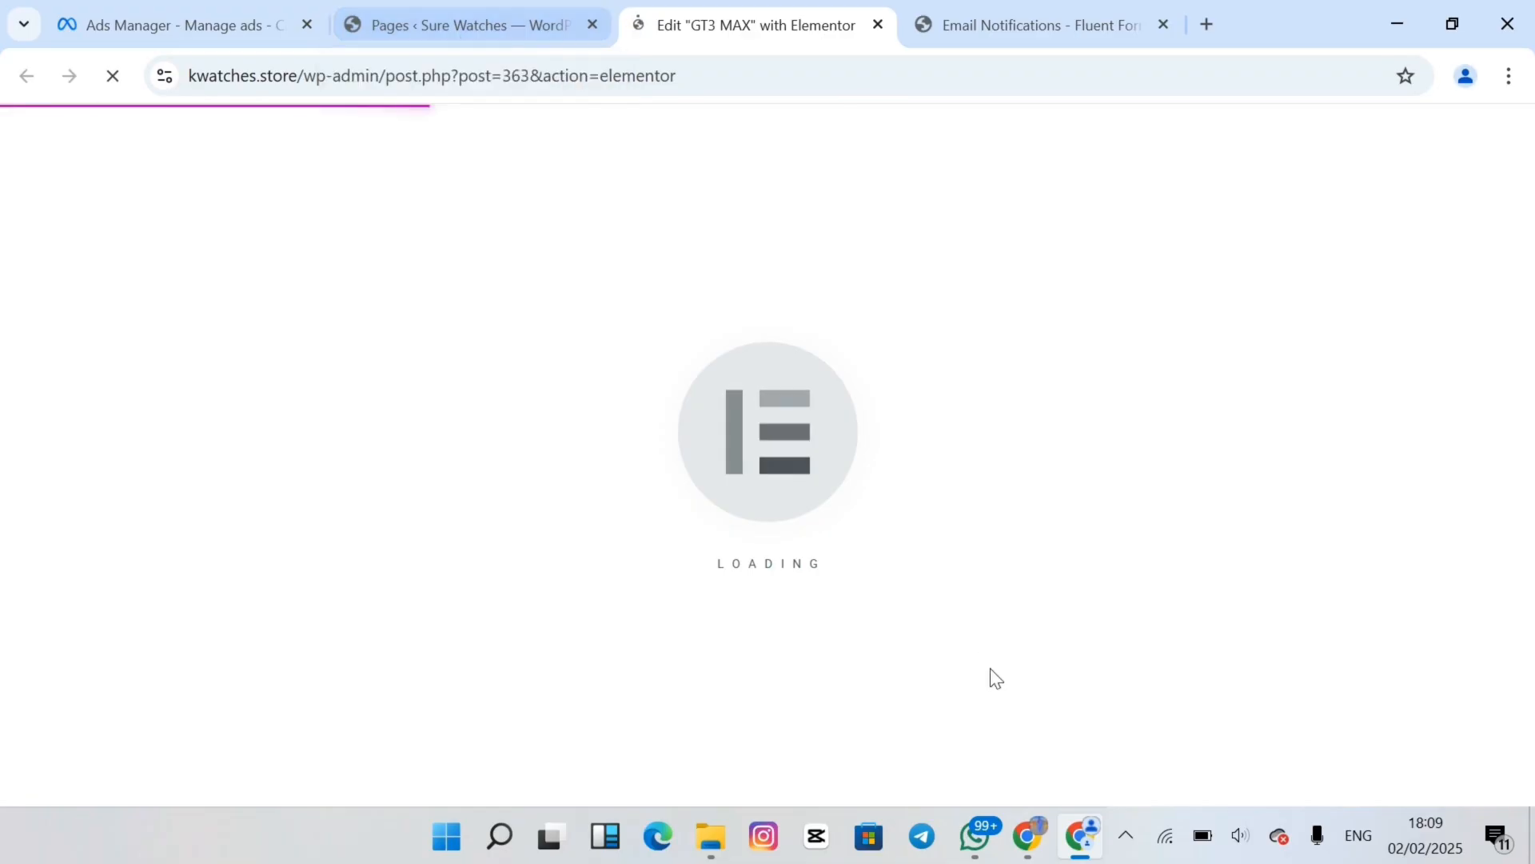
# Switch to the eCom CopyCraft chat and begin the reply with "english language , i'm selling to nigerians"
pyautogui.moveTo(1037, 841)
pyautogui.click(959, 768)
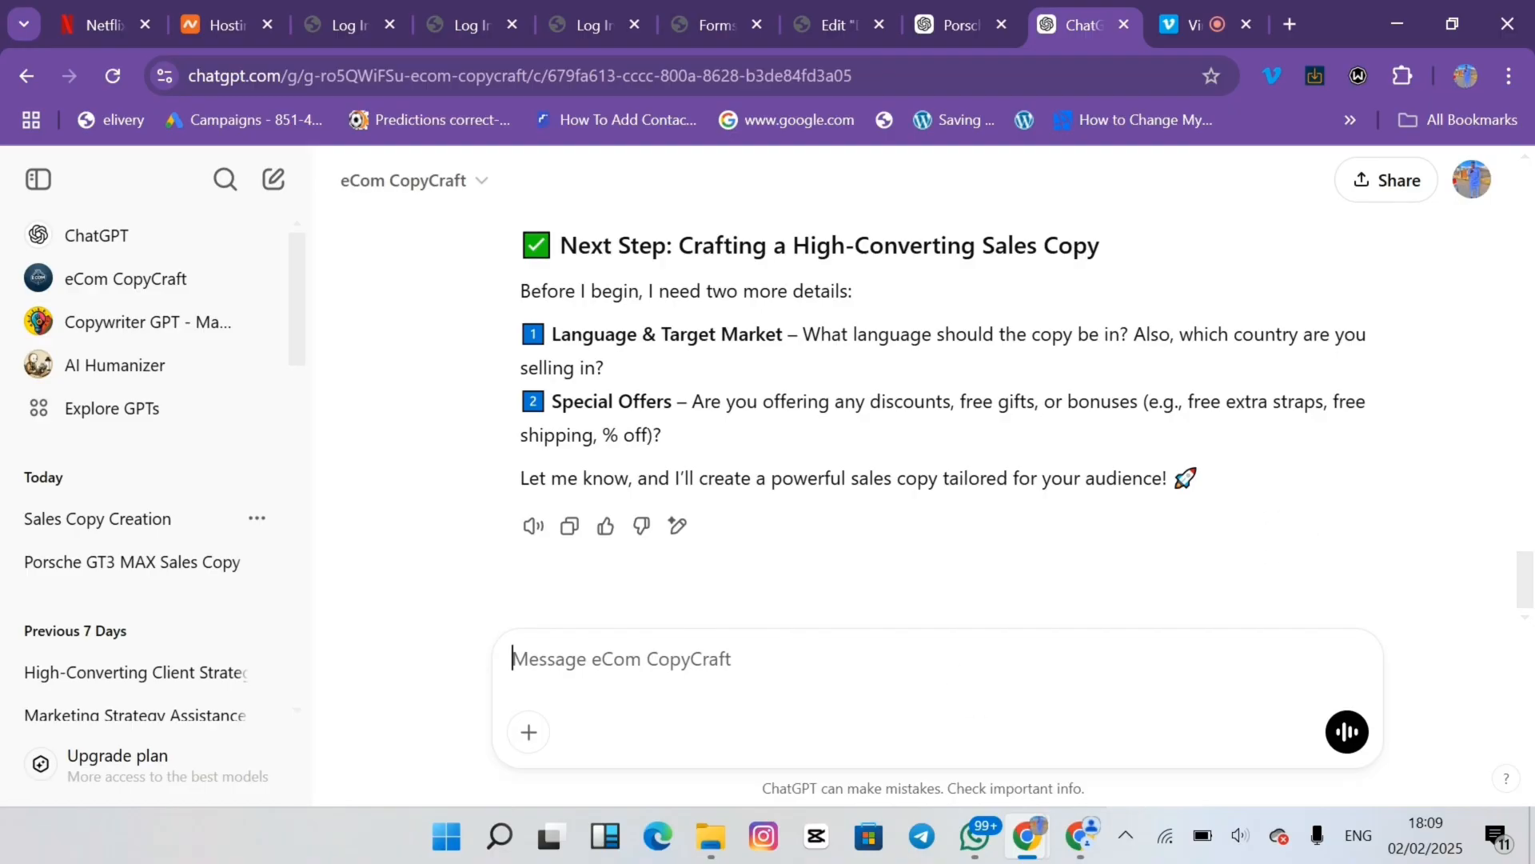
pyautogui.write('eb')
pyautogui.write('nglis')
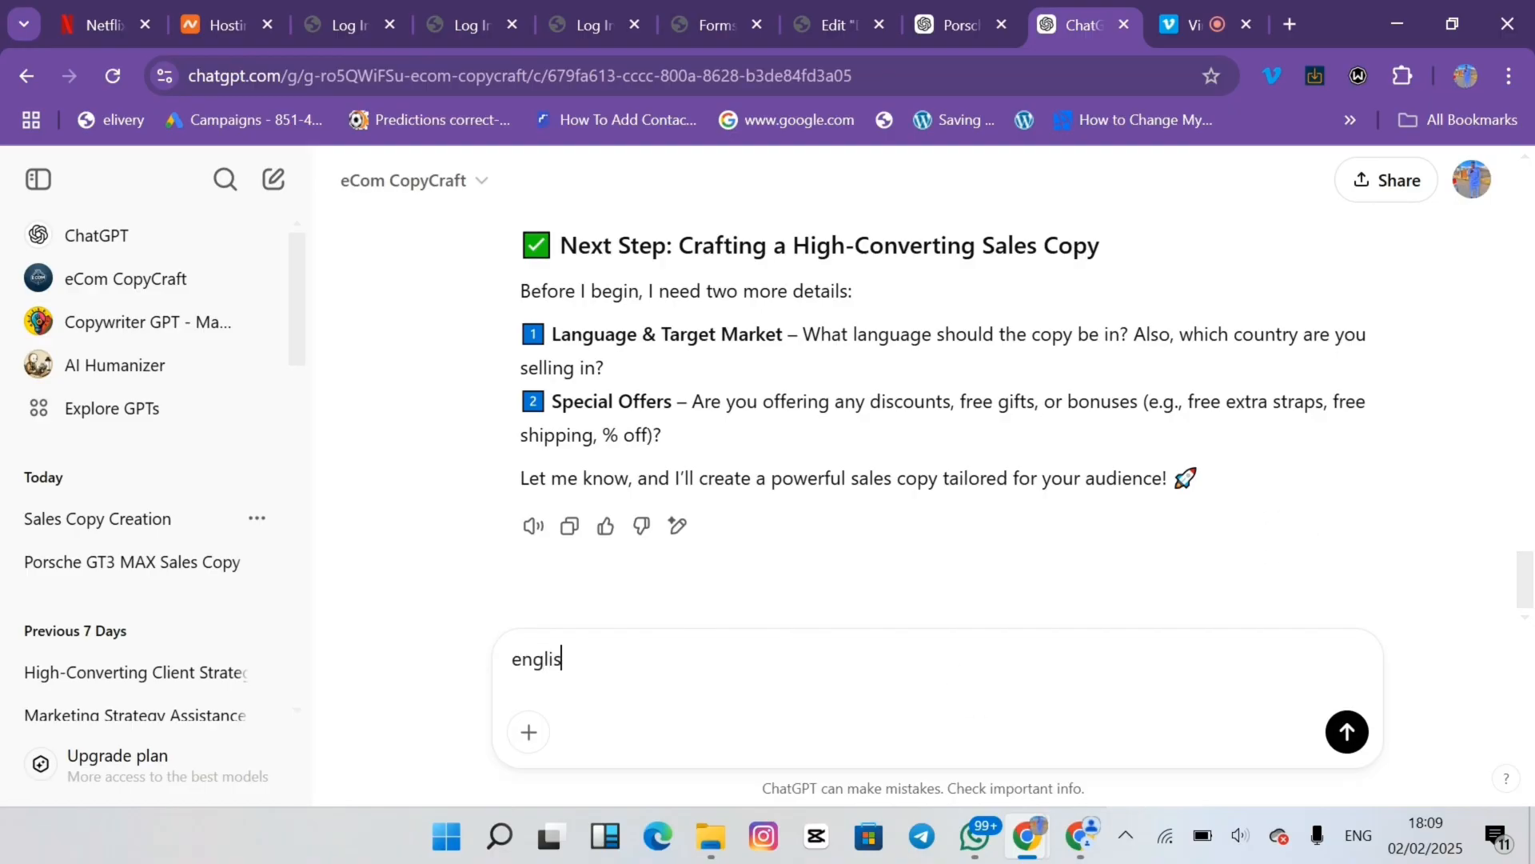
pyautogui.write('h lanaguage m')
pyautogui.press('BackSpace')
pyautogui.press('BackSpace')
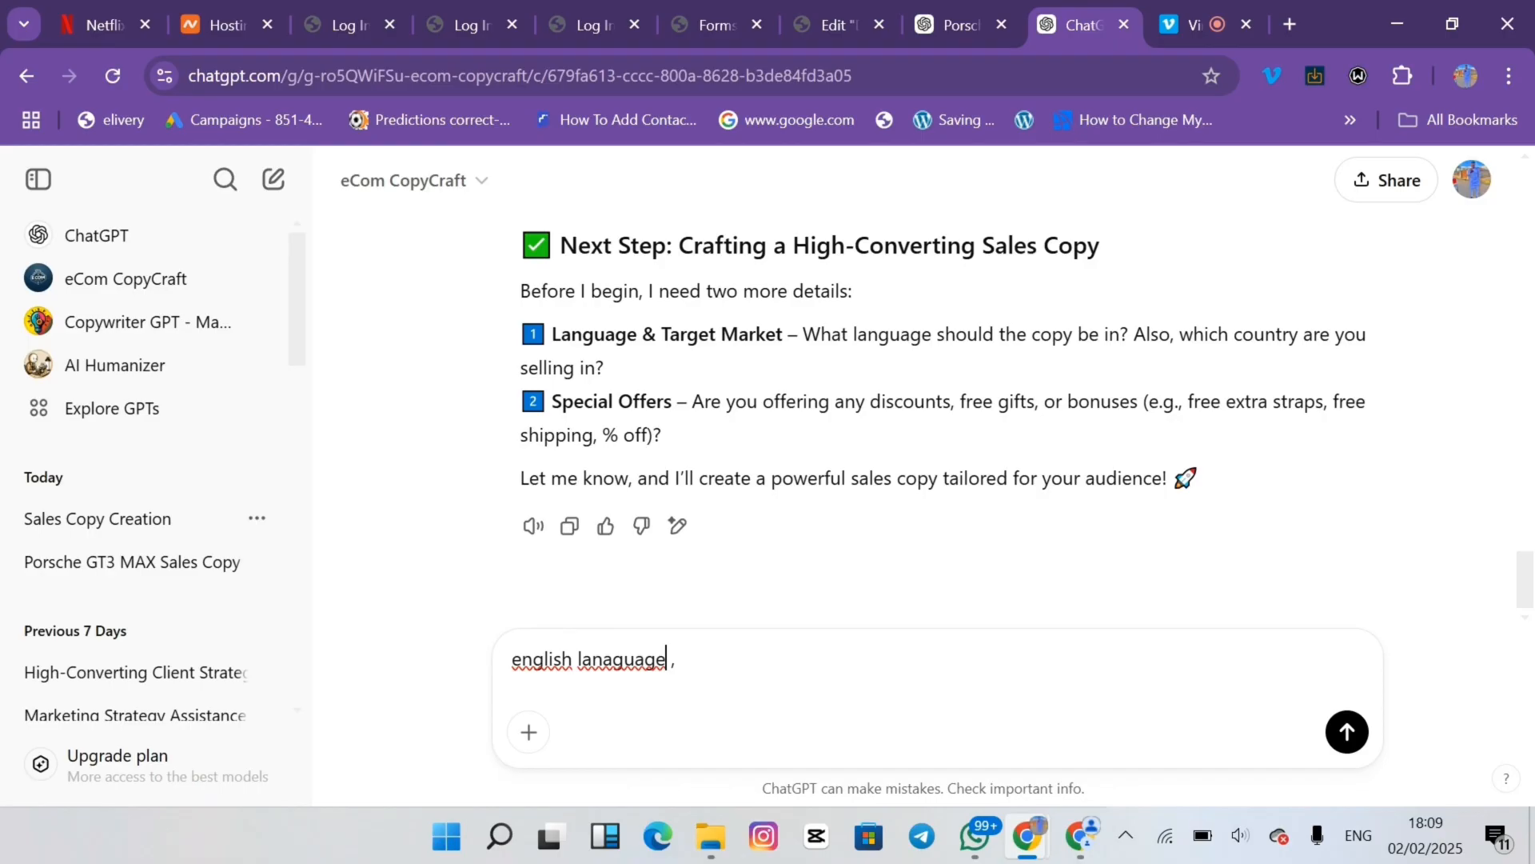
pyautogui.press('Left')
pyautogui.press('BackSpace')
pyautogui.write(", i'm s")
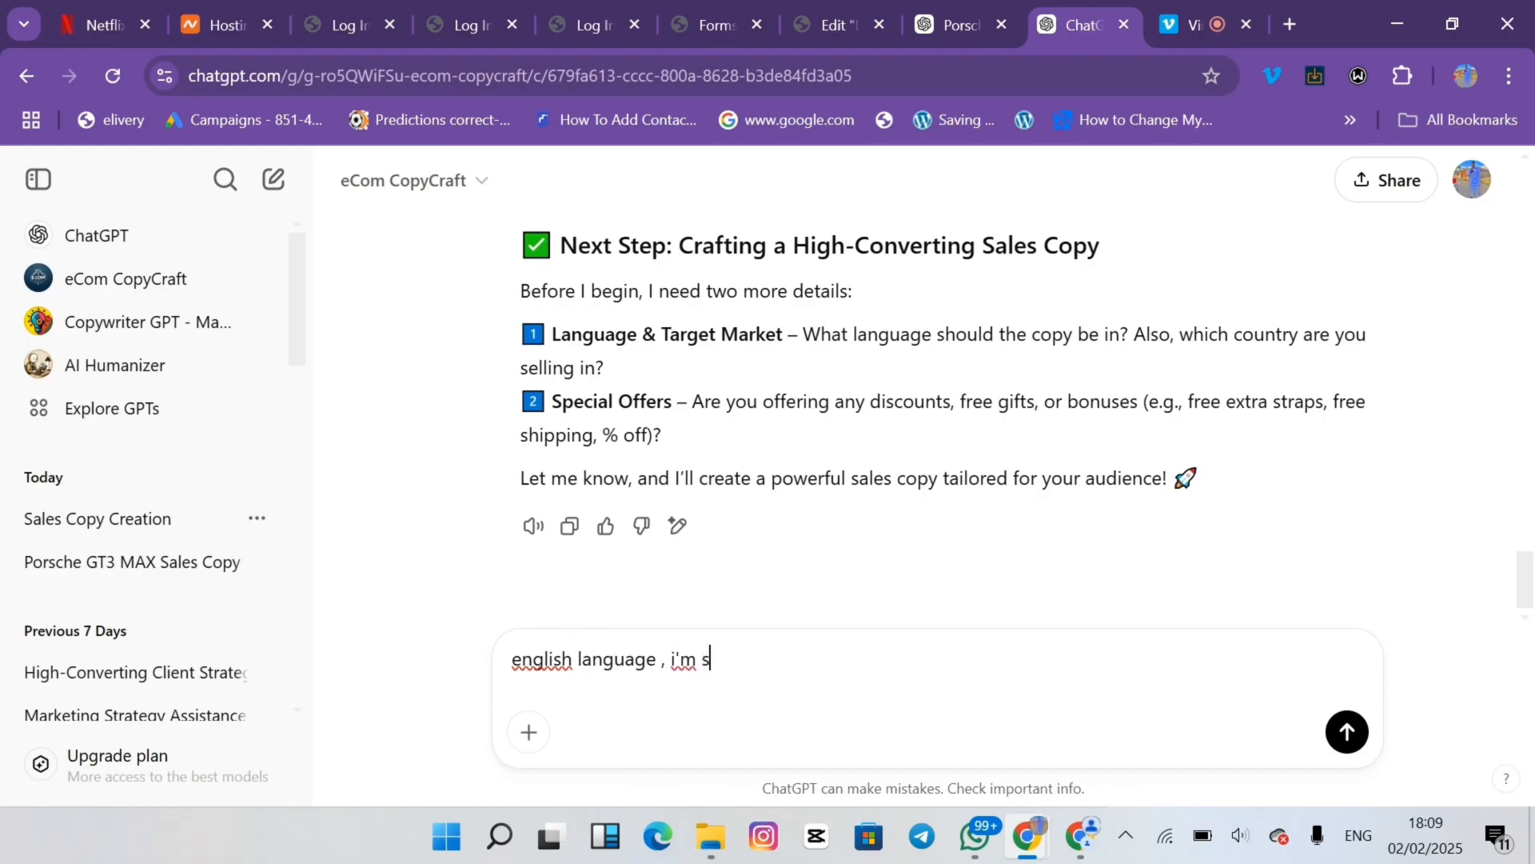
pyautogui.write('elling to nigerians')
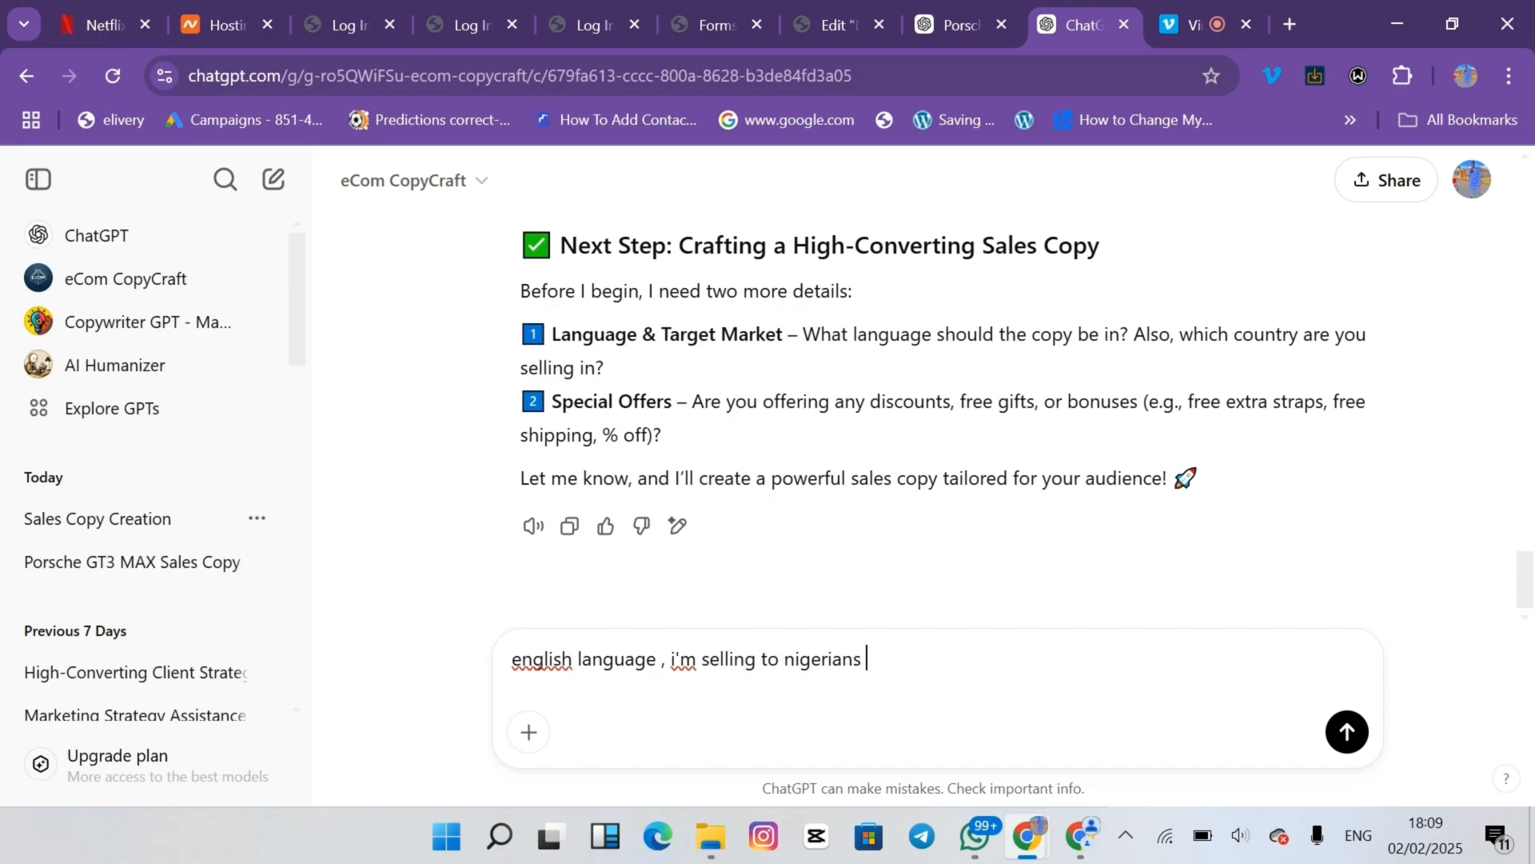
pyautogui.hotkey('shift', 'Return')
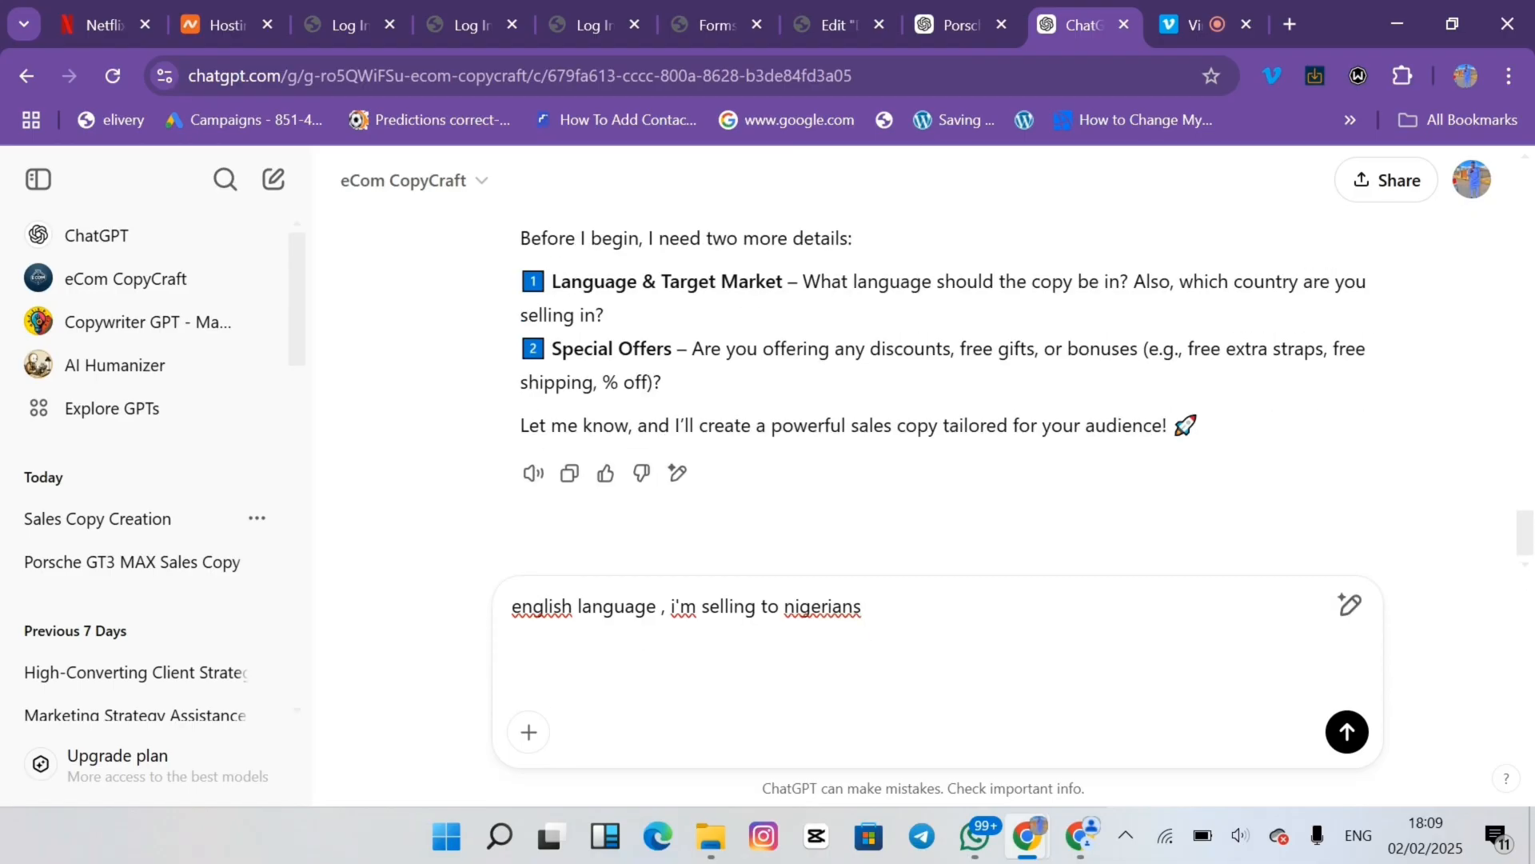
# Add the special offers "free delivery , free extra straps , discount" to the reply and send it
pyautogui.write('free g')
pyautogui.press('BackSpace')
pyautogui.press('BackSpace')
pyautogui.press('BackSpace')
pyautogui.write('delivery ')
pyautogui.write(', ree ')
pyautogui.write('ee ')
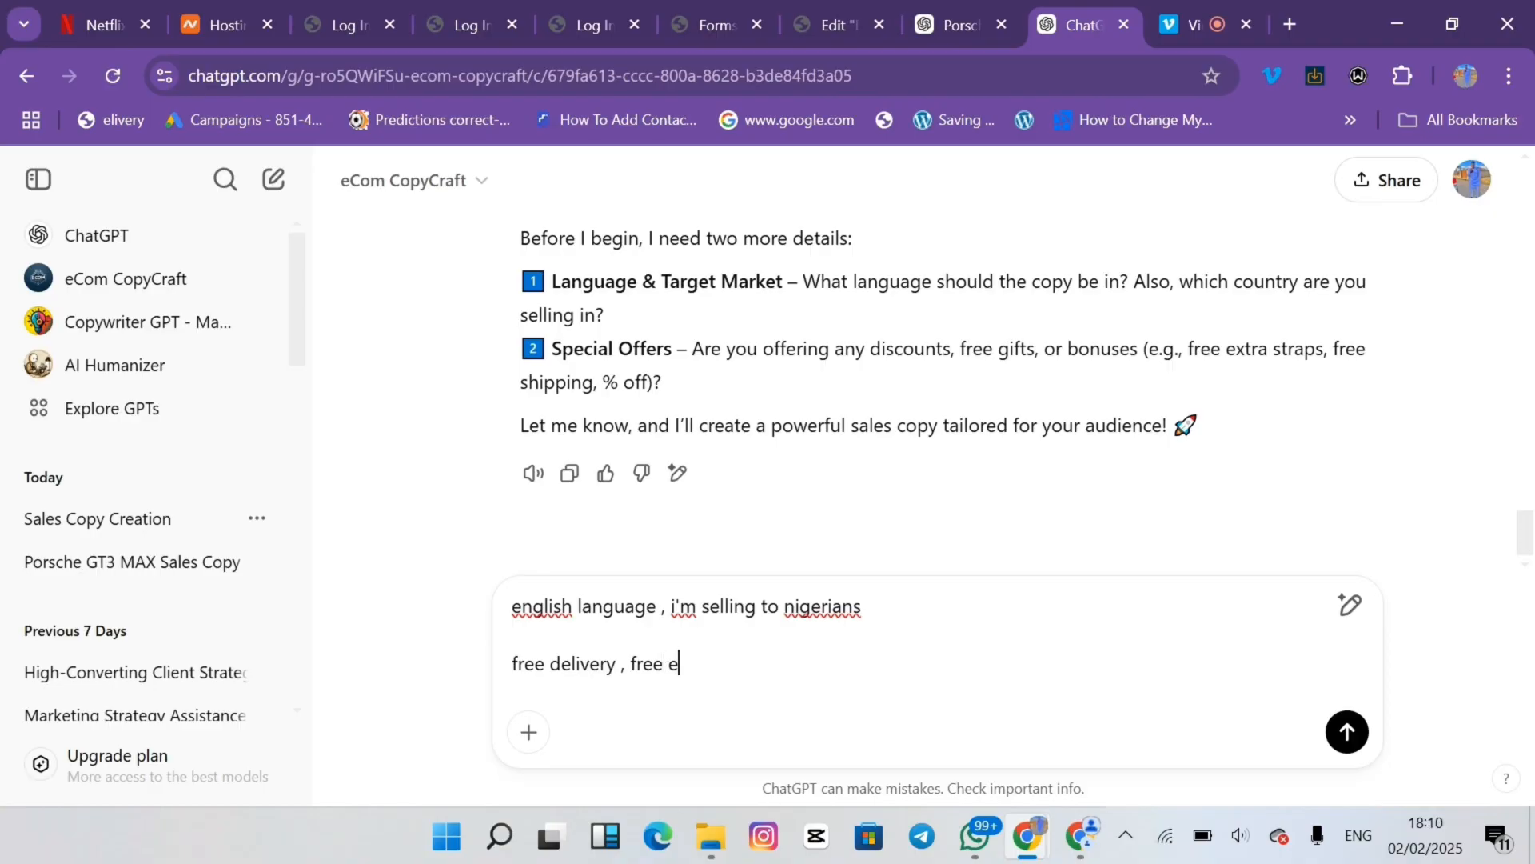
pyautogui.write('extra straps , discount')
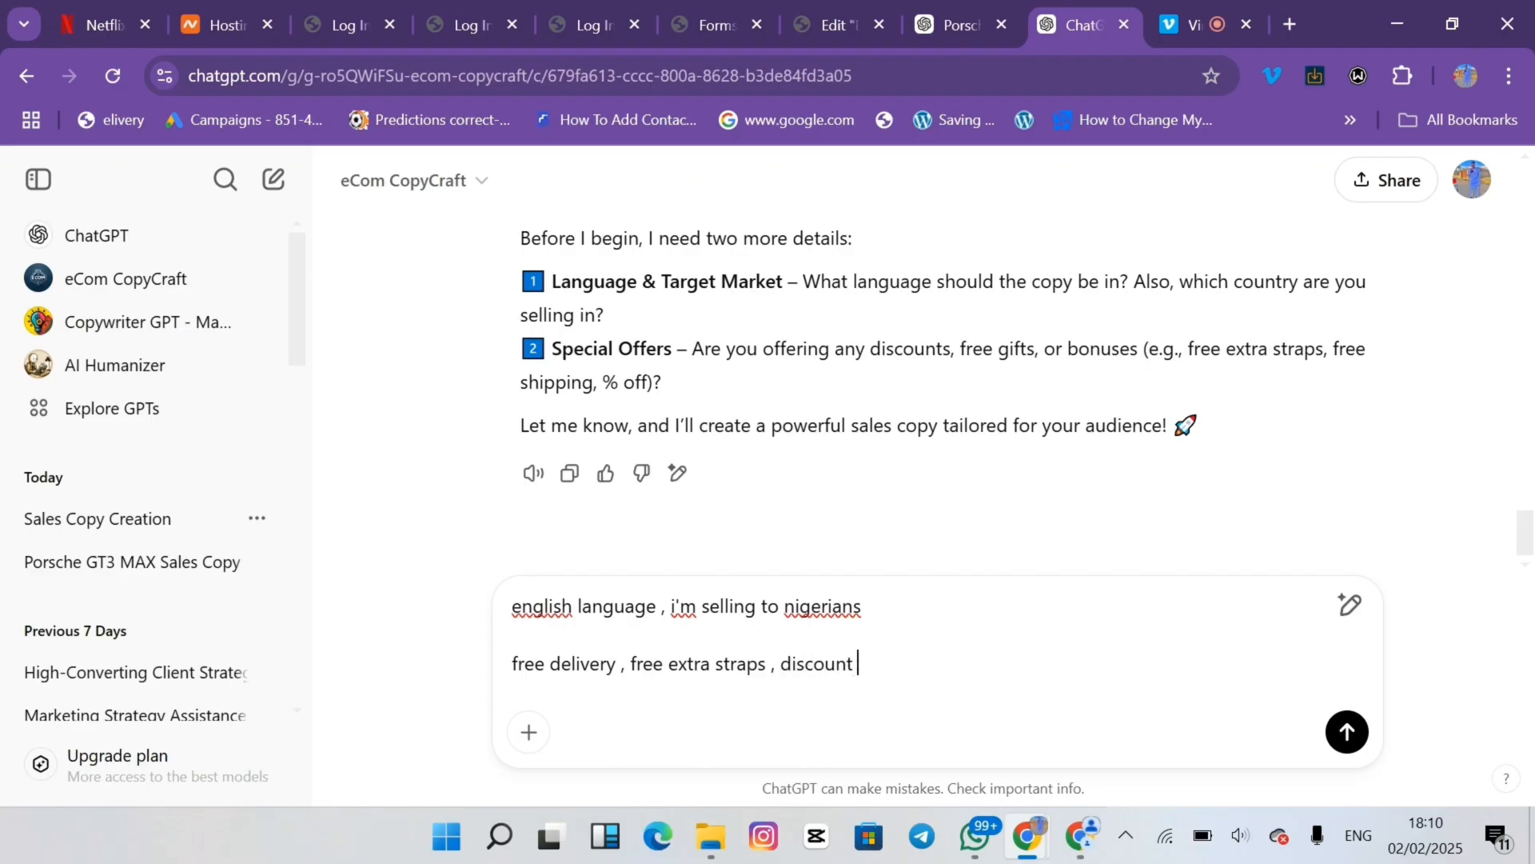
pyautogui.press('Return')
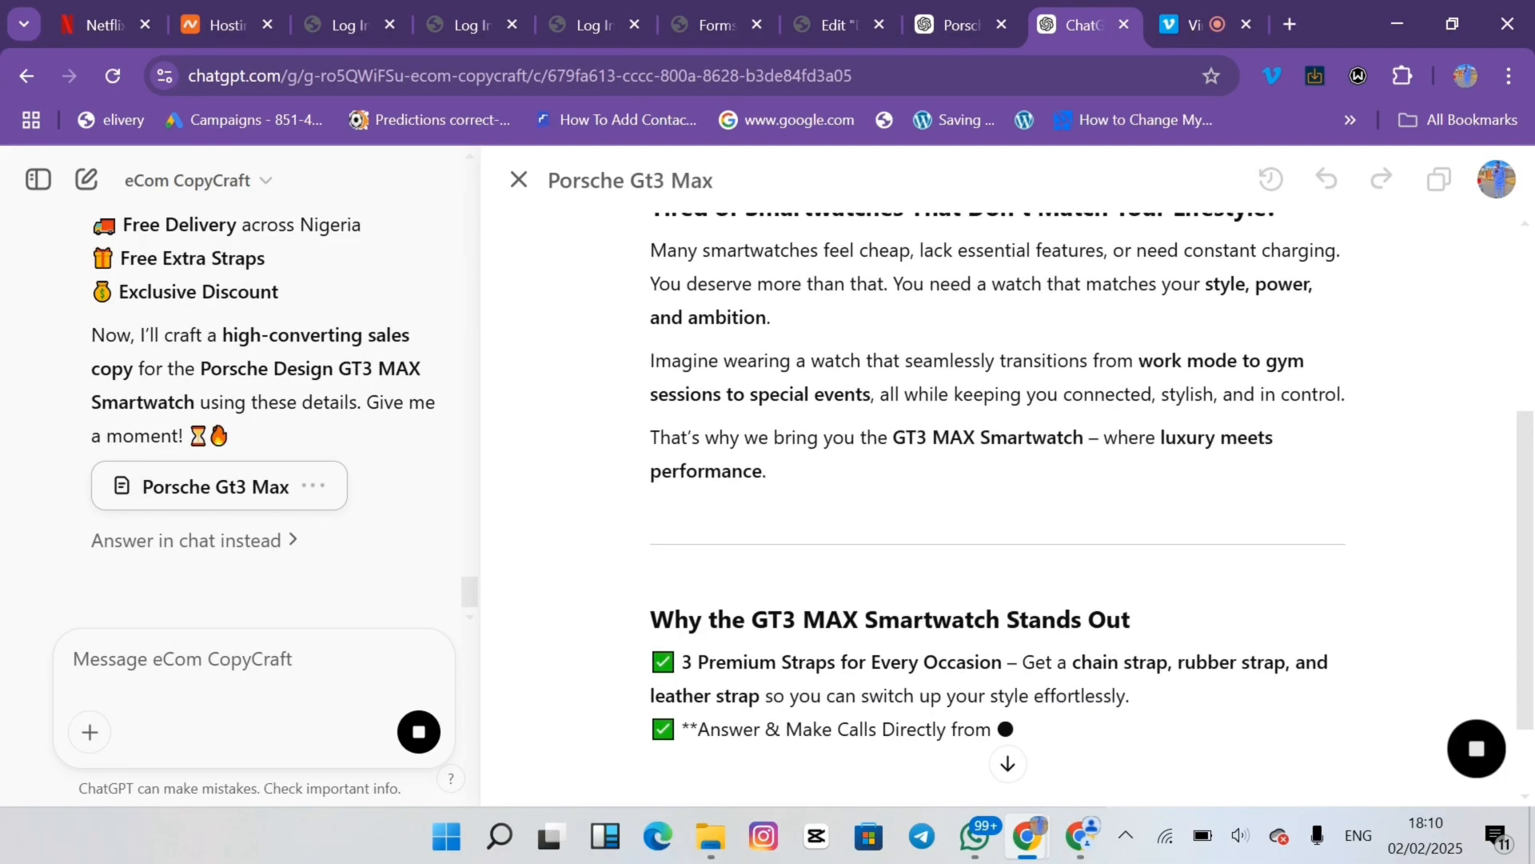
# Replace the GT3 MAX page's red banner headline with the generated heading "Tired of Smartwatches That Don't Match Your Lifestyle?"
pyautogui.hotkey('alt', 'Tab')
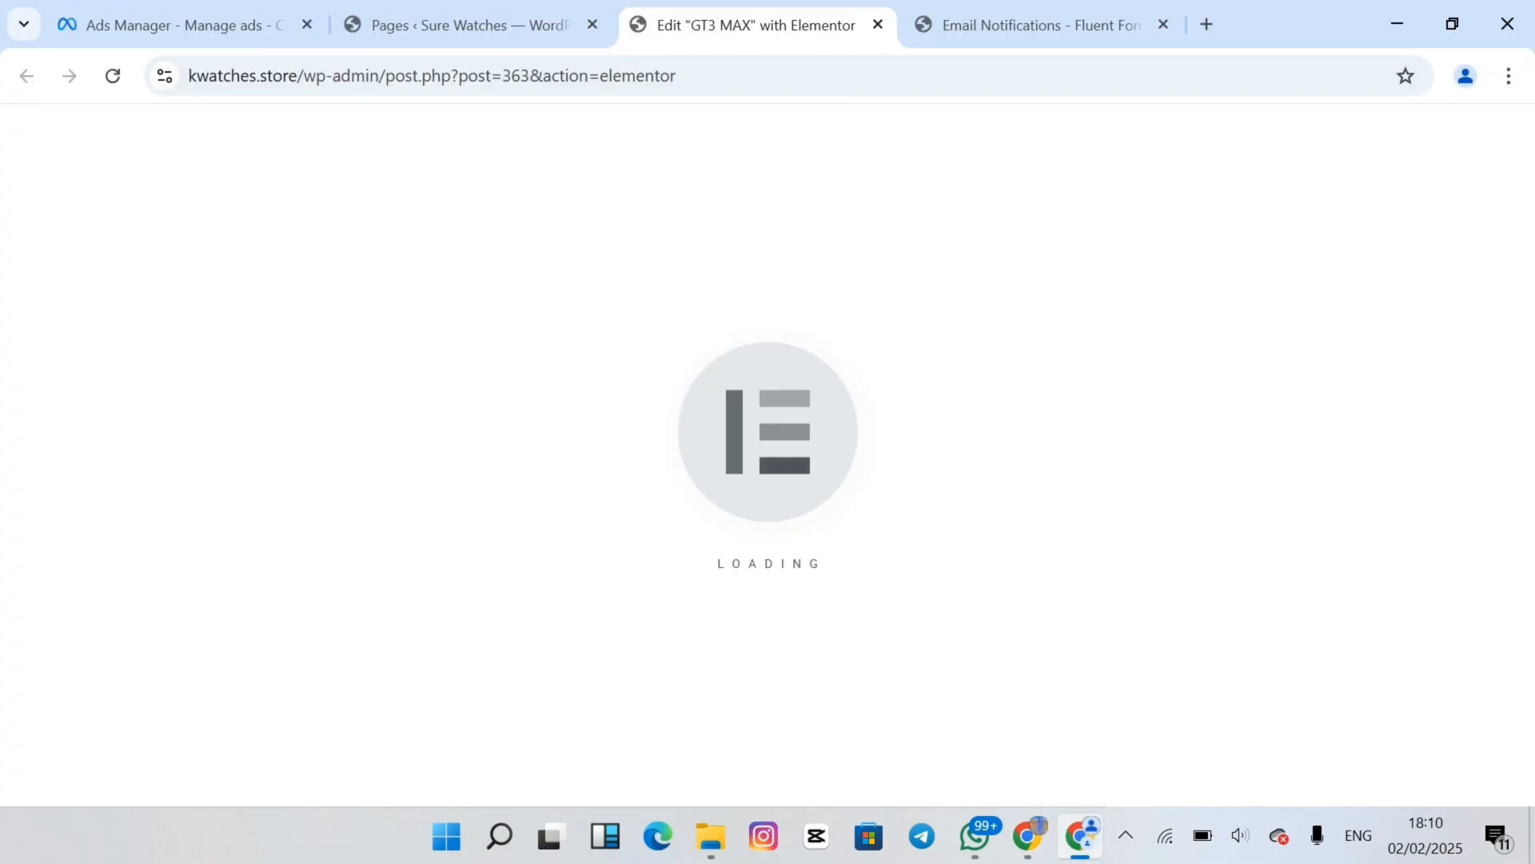
pyautogui.click(1028, 835)
pyautogui.click(939, 732)
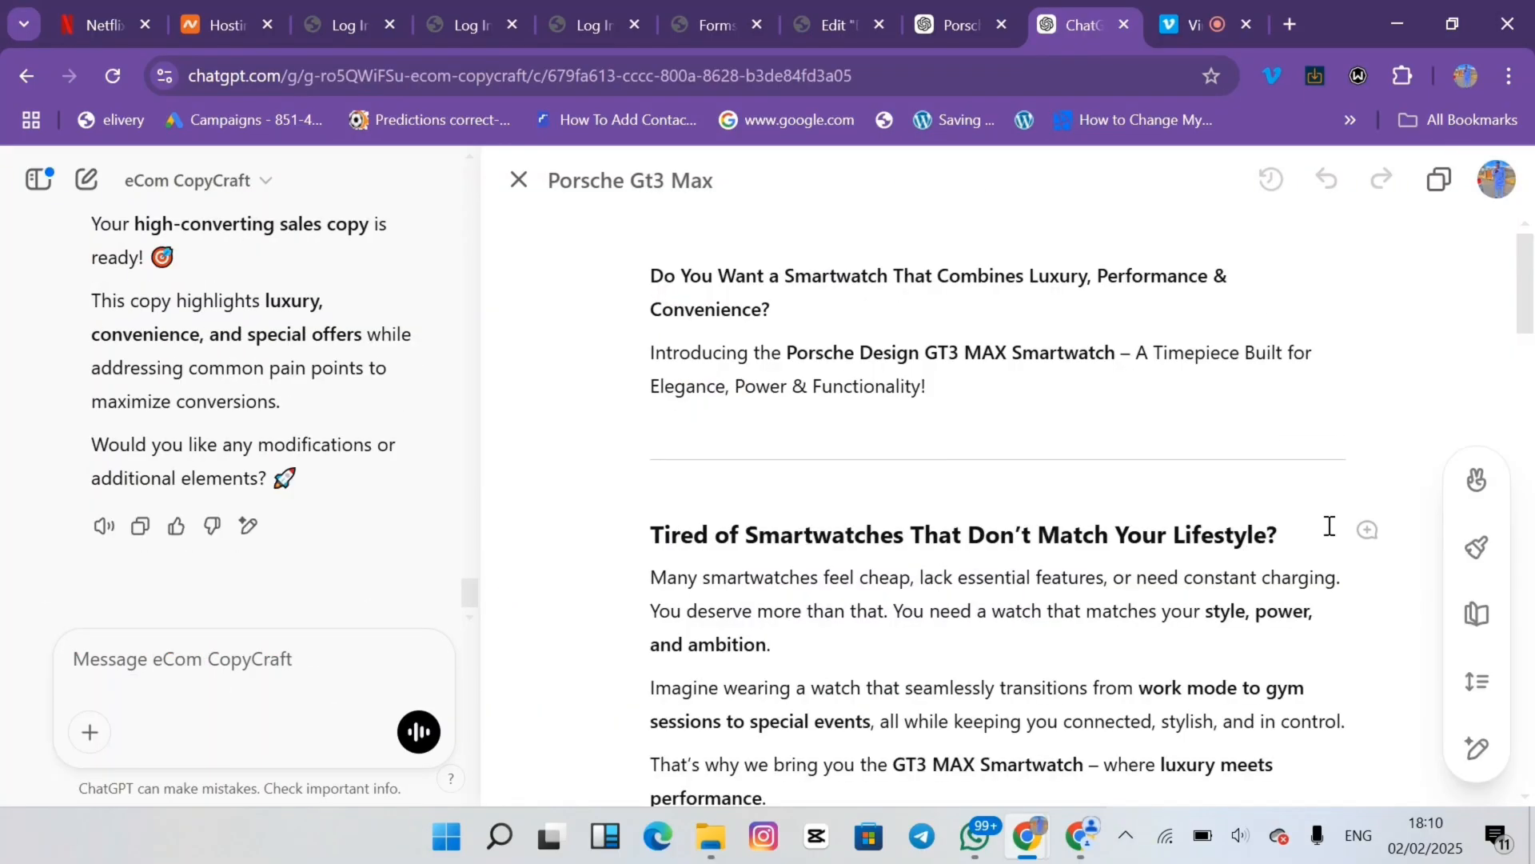
pyautogui.moveTo(1329, 526); pyautogui.dragTo(653, 532)
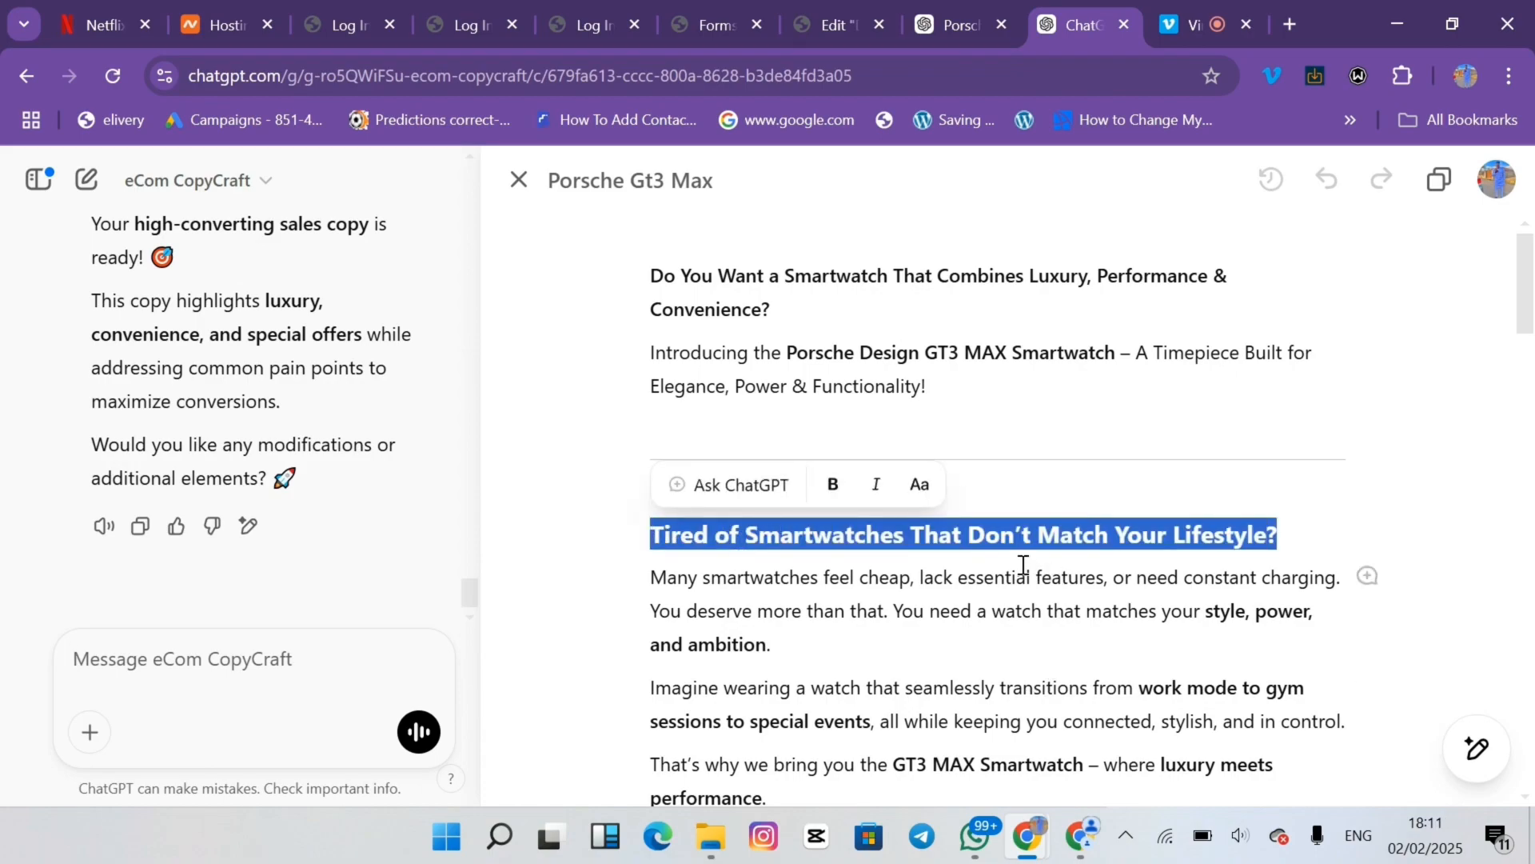
pyautogui.click(1081, 838)
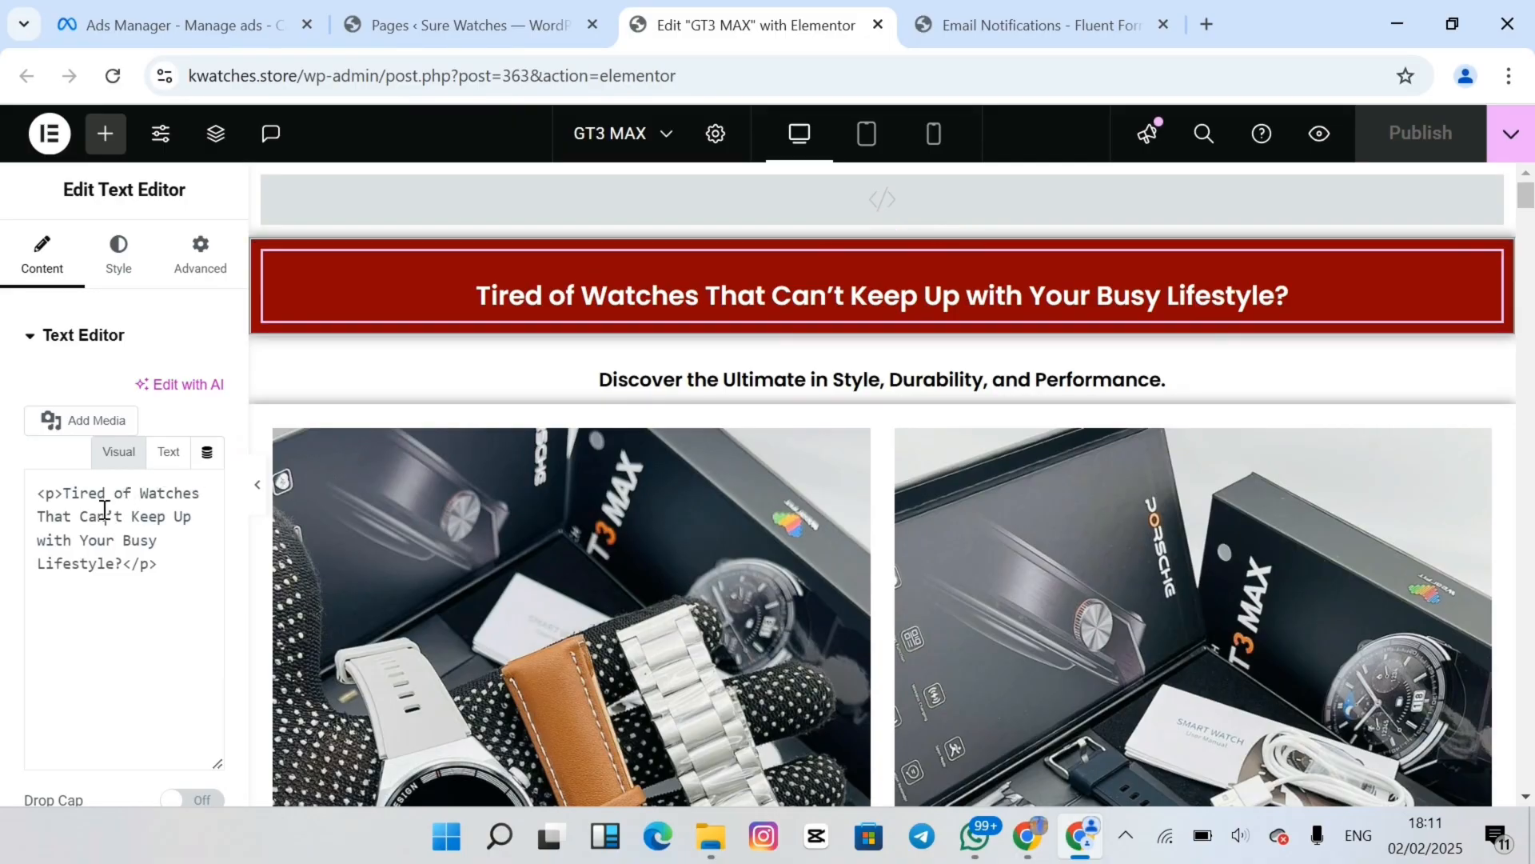
pyautogui.click(766, 383)
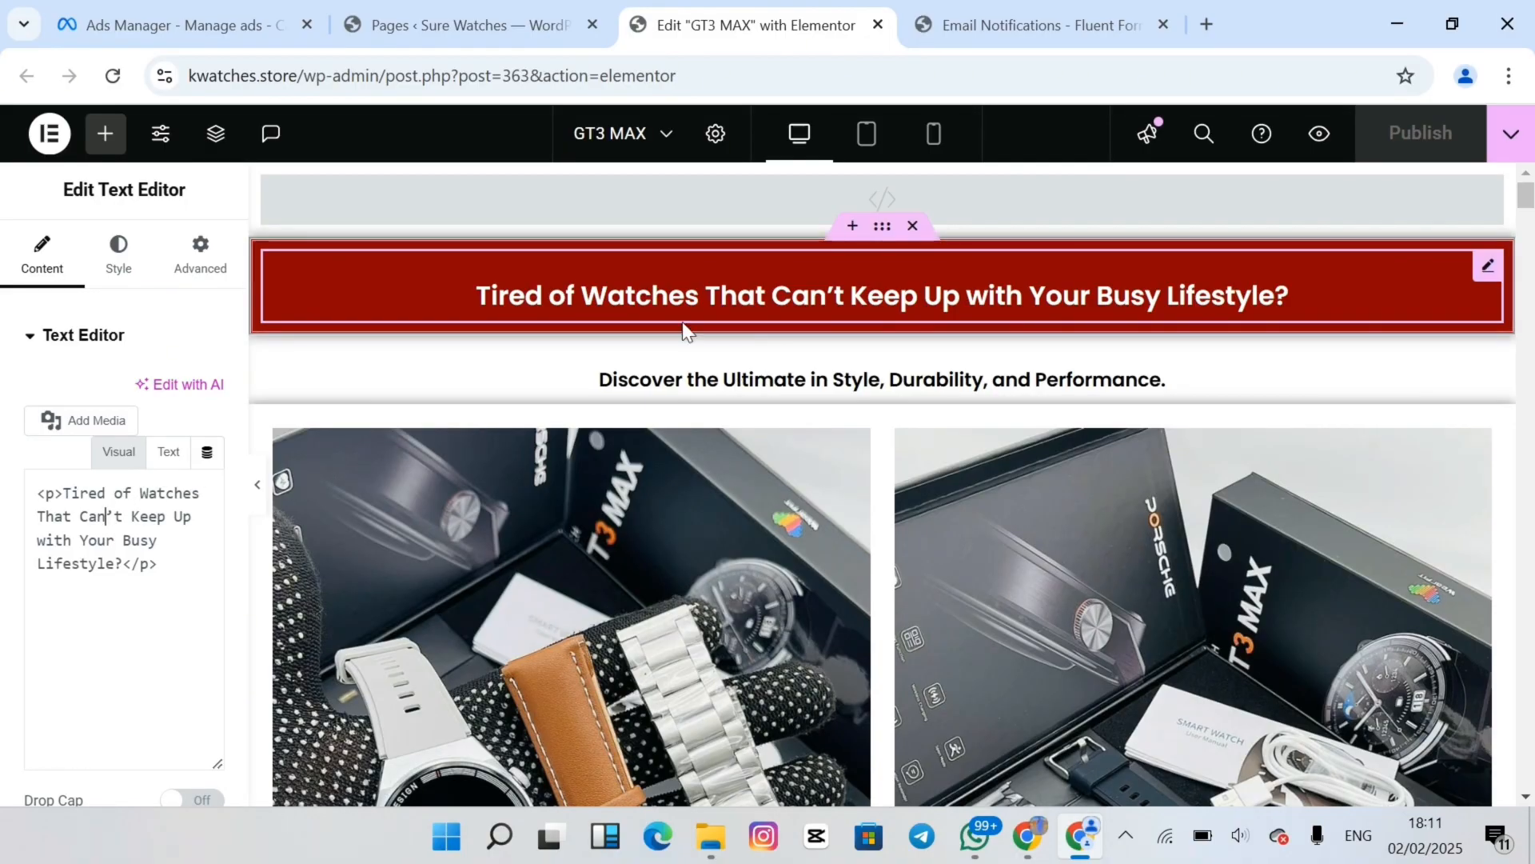
pyautogui.click(795, 312)
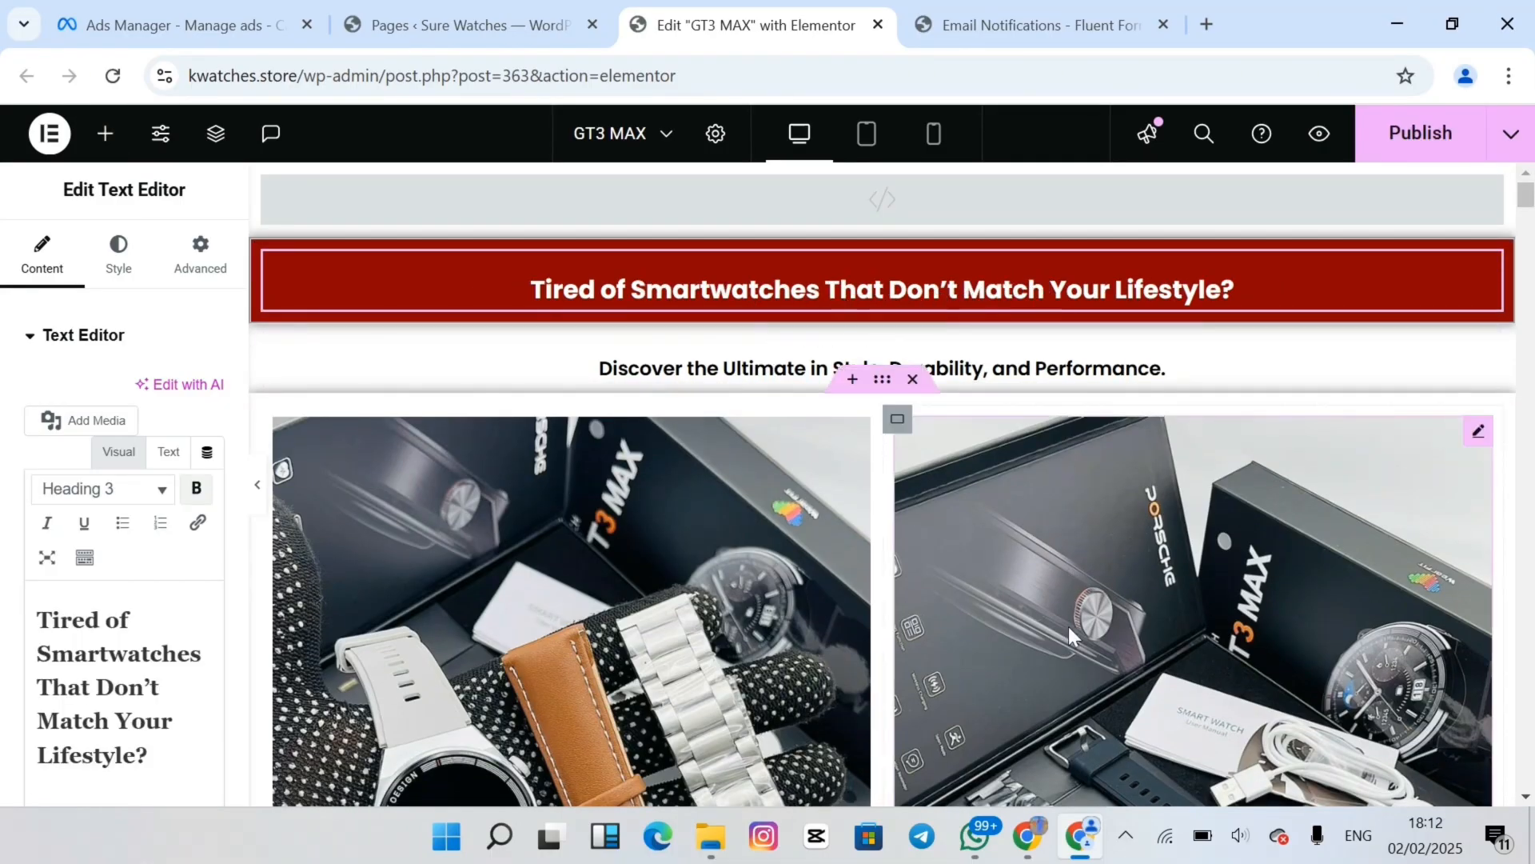
# Replace the text below the banner with the generated "Many smartwatches feel cheap..." paragraph, ending "style, power, and ambition", and publish the page
pyautogui.click(1028, 836)
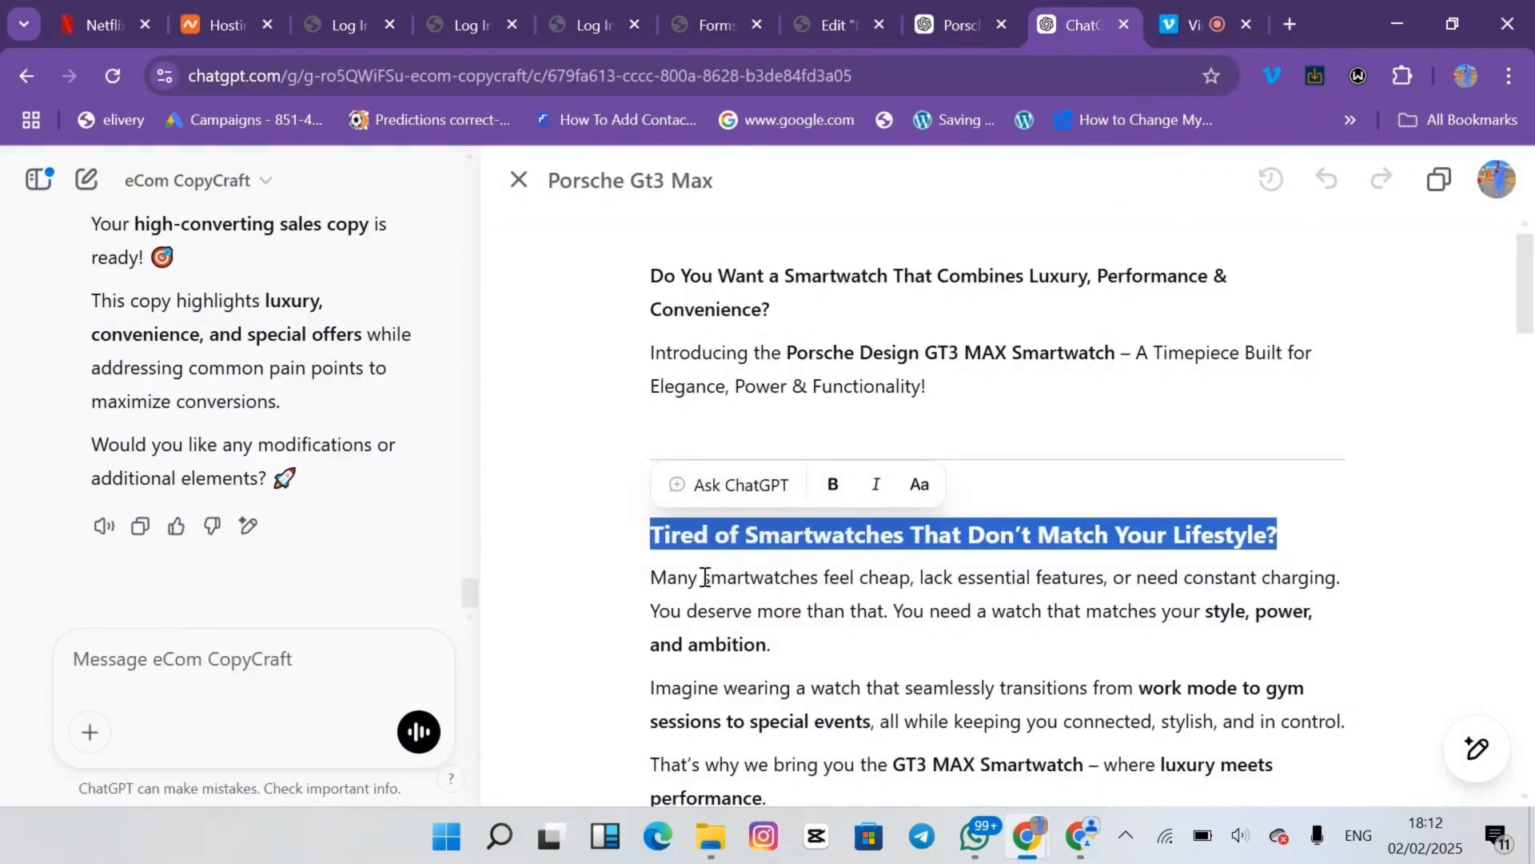
pyautogui.moveTo(660, 581); pyautogui.dragTo(797, 646)
pyautogui.hotkey('ctrl', 'c')
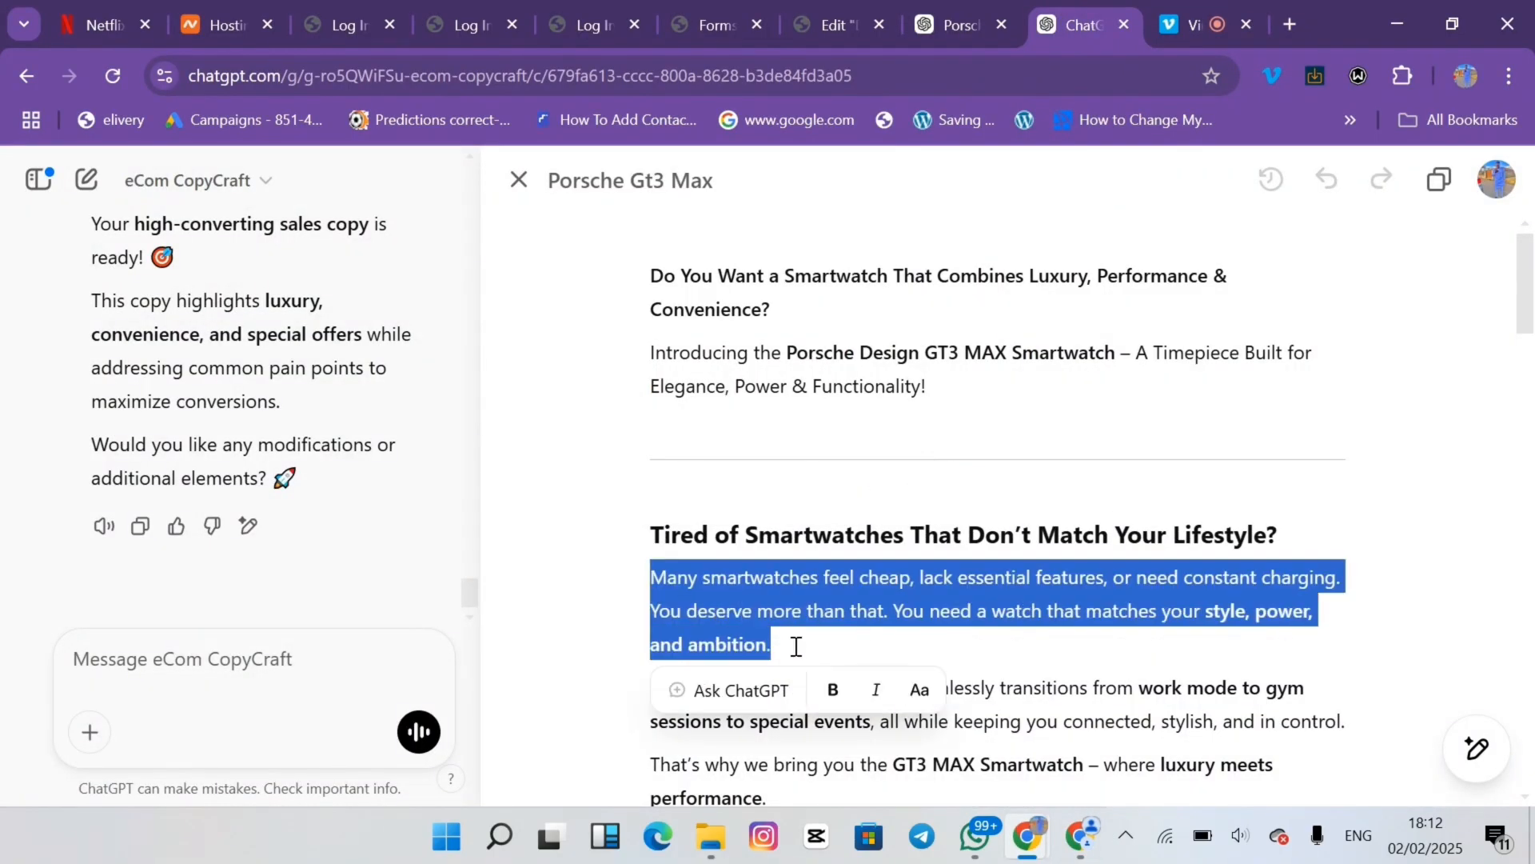
pyautogui.click(1095, 849)
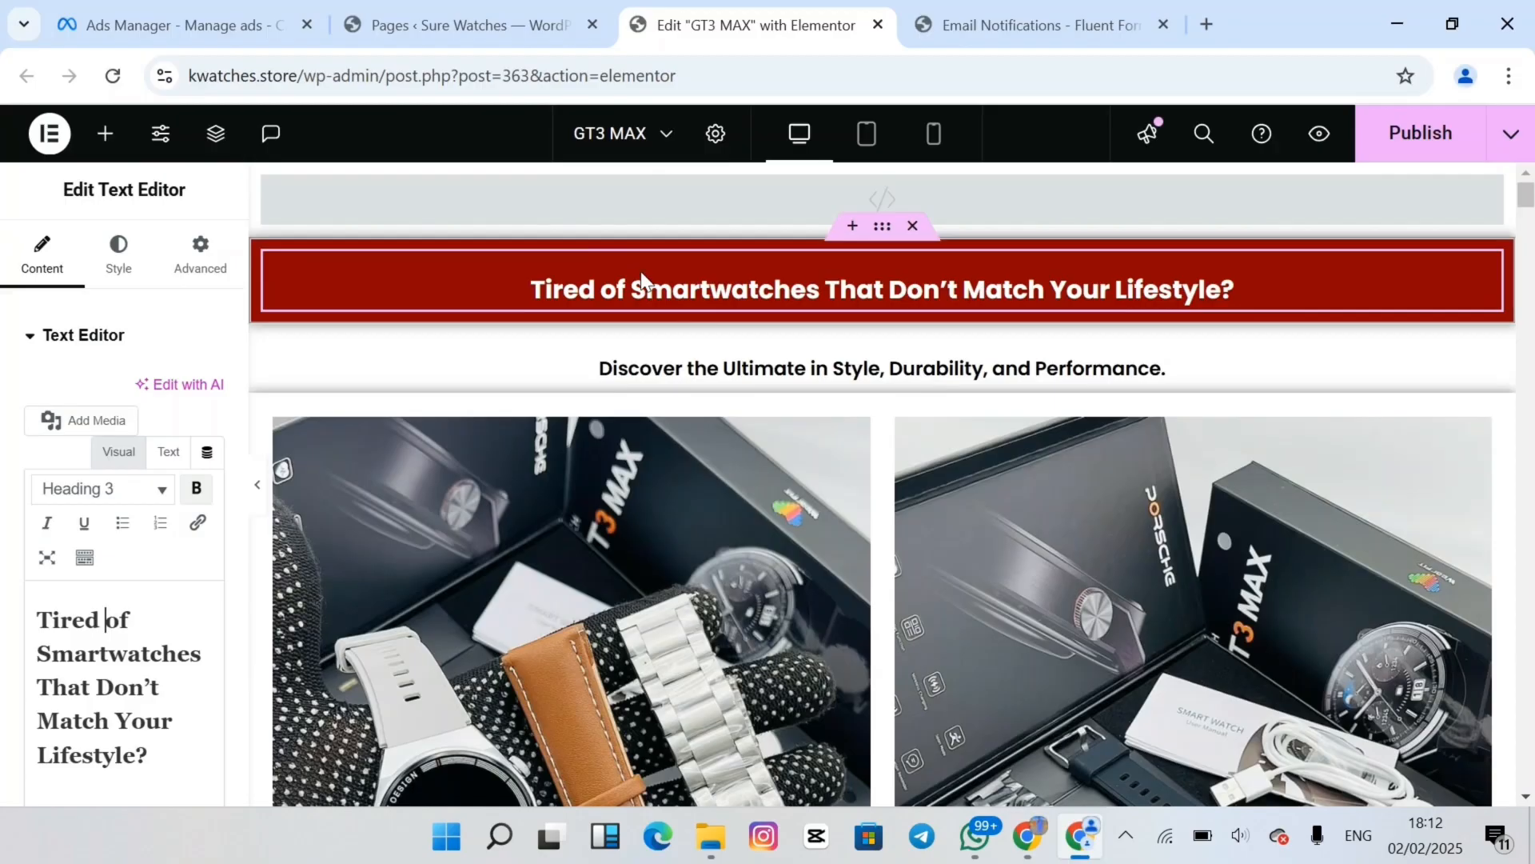
pyautogui.click(689, 360)
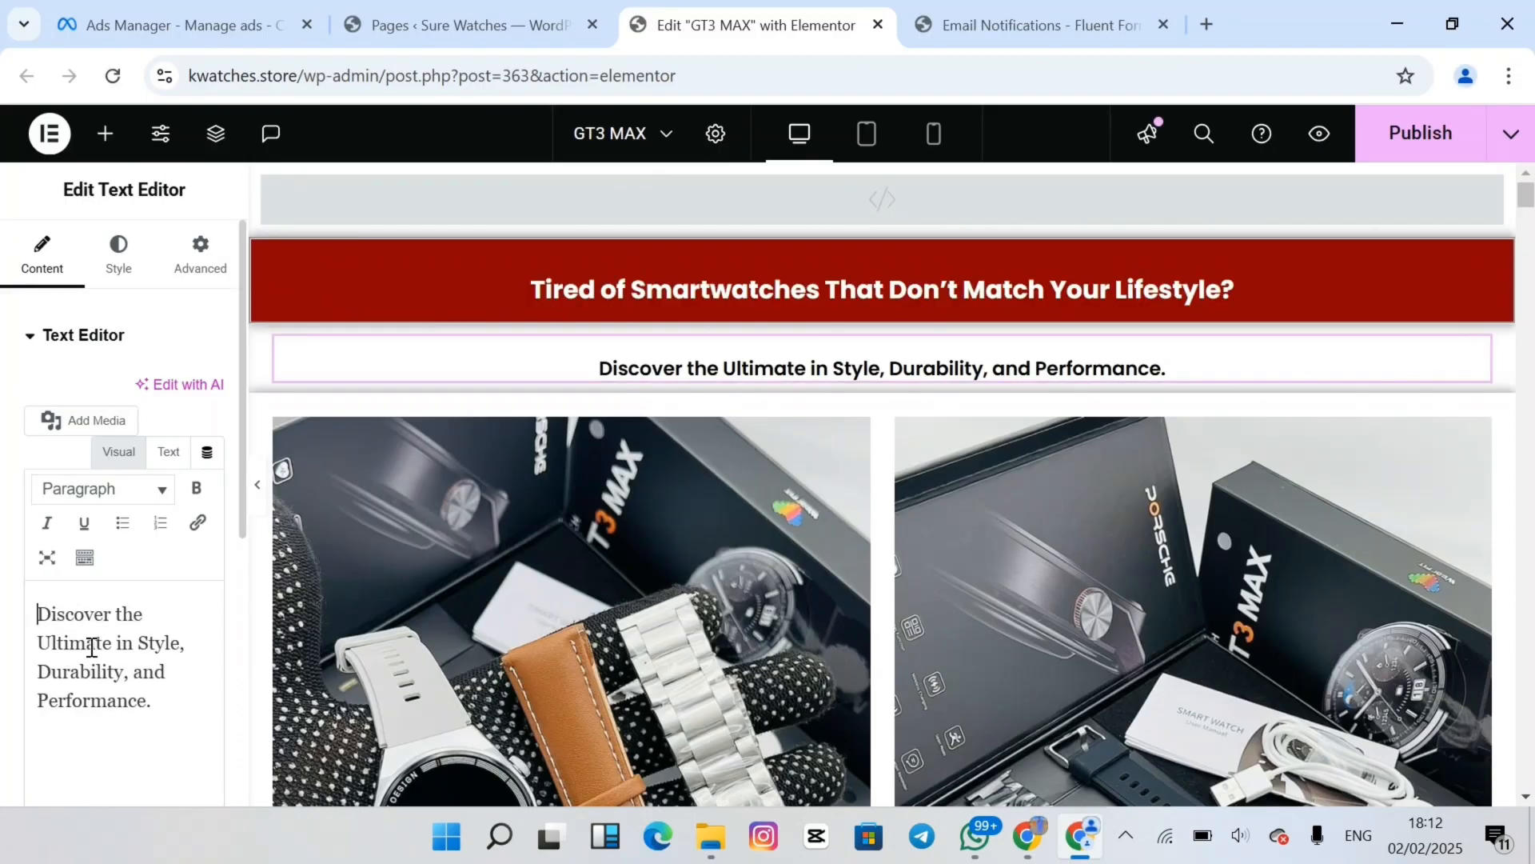
pyautogui.hotkey('ctrl', 'a')
pyautogui.hotkey('ctrl', 'v')
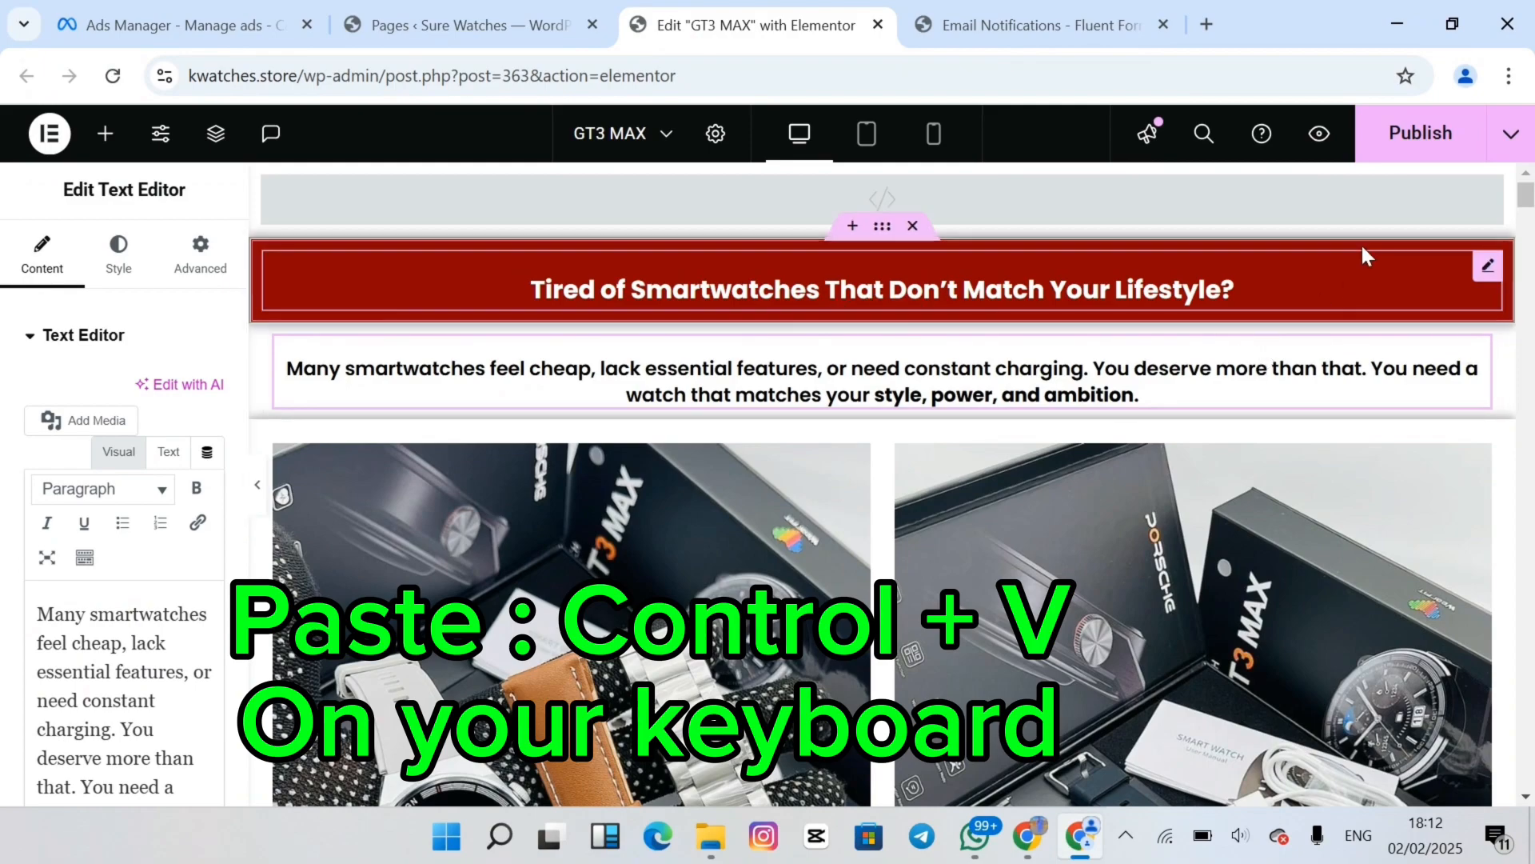
pyautogui.click(1408, 152)
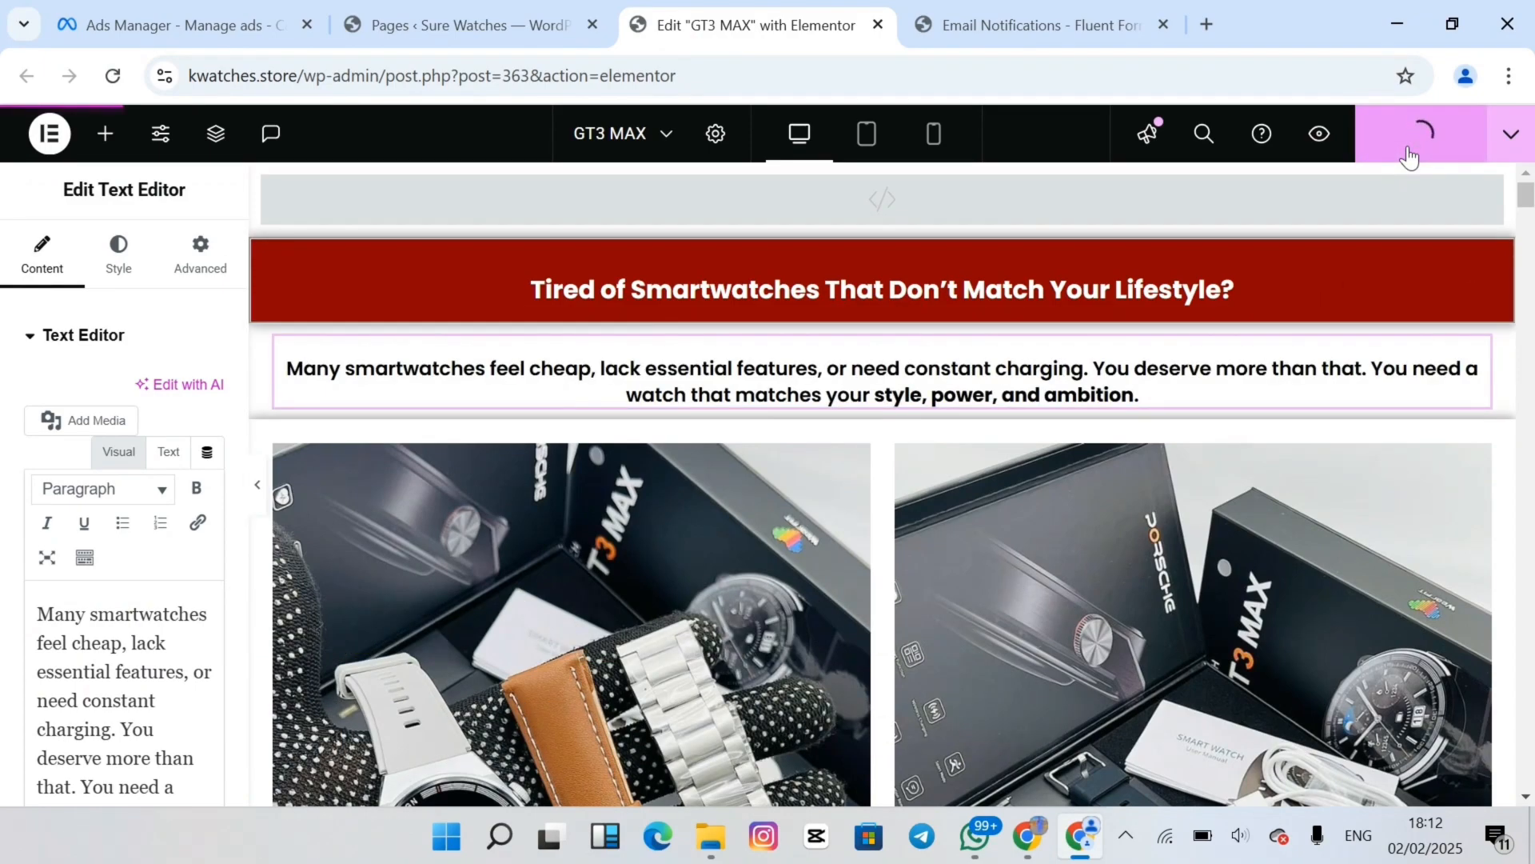
# Assign the "gtmax smartwatch (5)" form to the page's empty Fluent Forms widget, review its fields, and publish the page
pyautogui.scroll(-14, 882, 485)
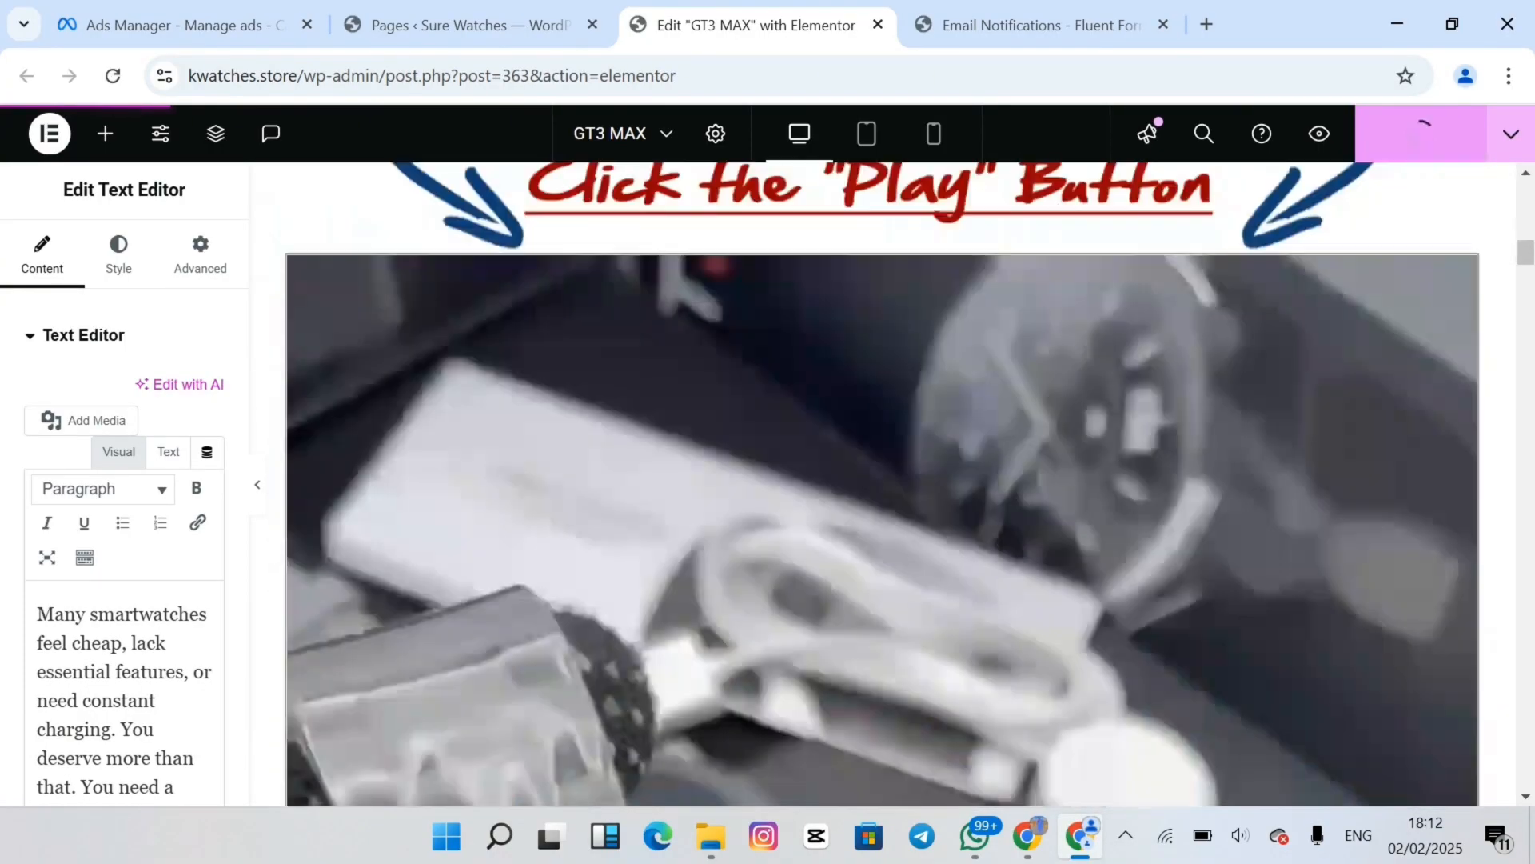
pyautogui.scroll(5, 882, 485)
pyautogui.click(666, 488)
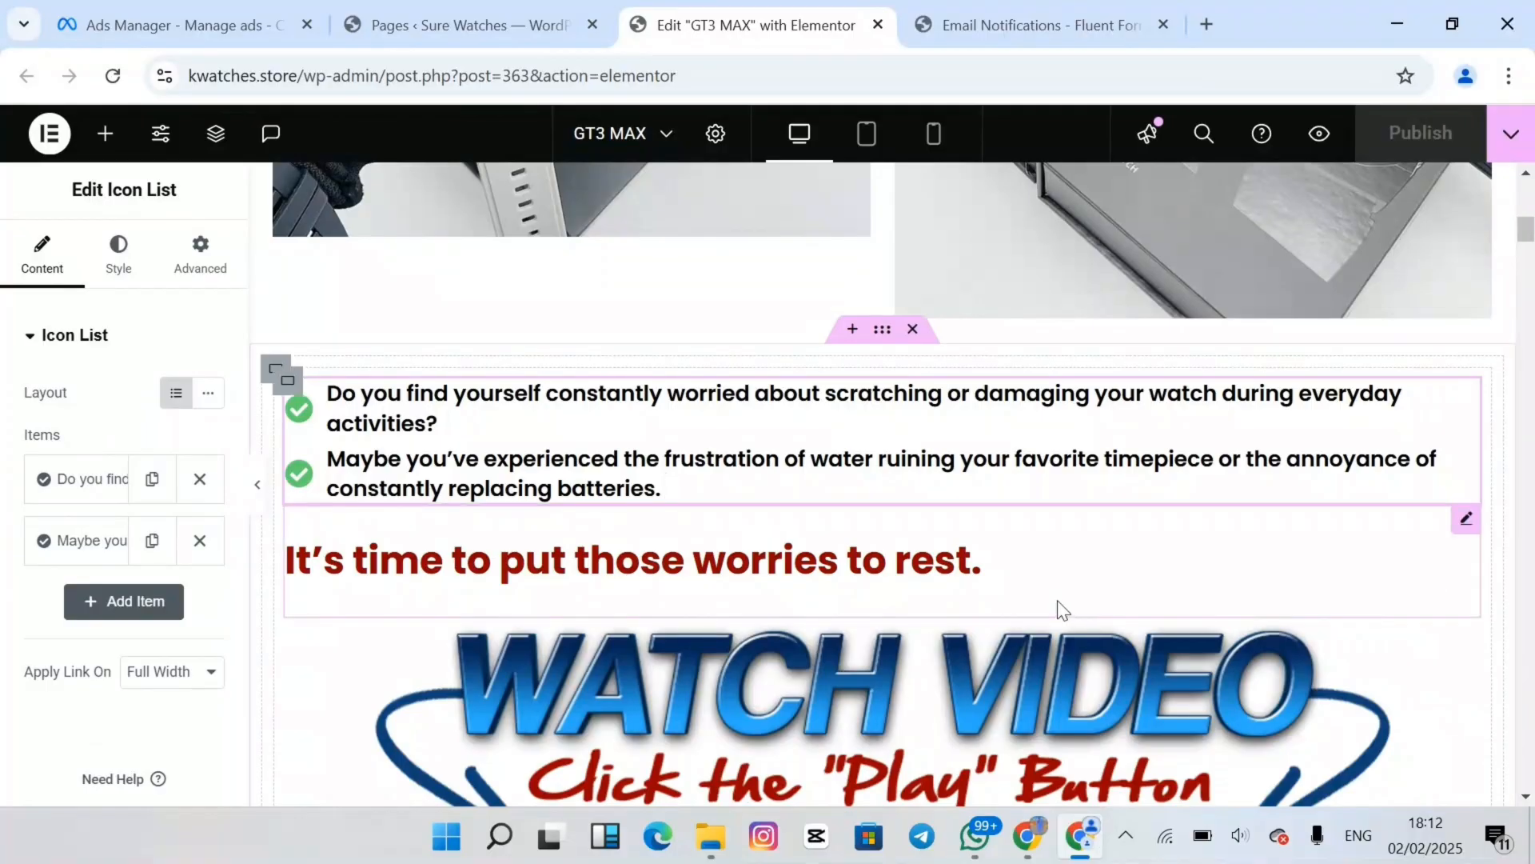
pyautogui.moveTo(1529, 240); pyautogui.dragTo(1533, 755)
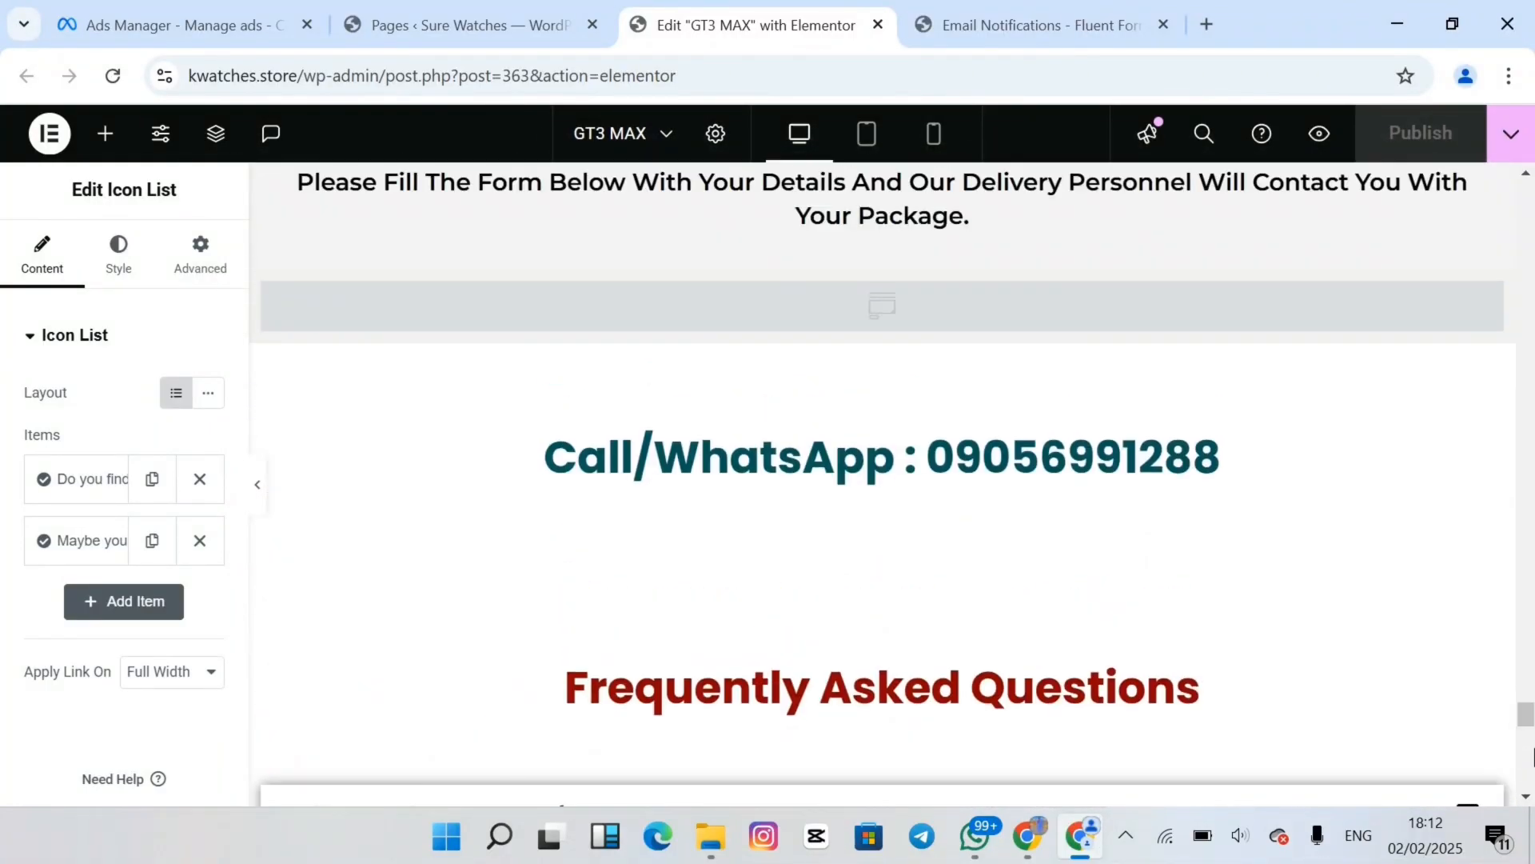
pyautogui.click(1074, 296)
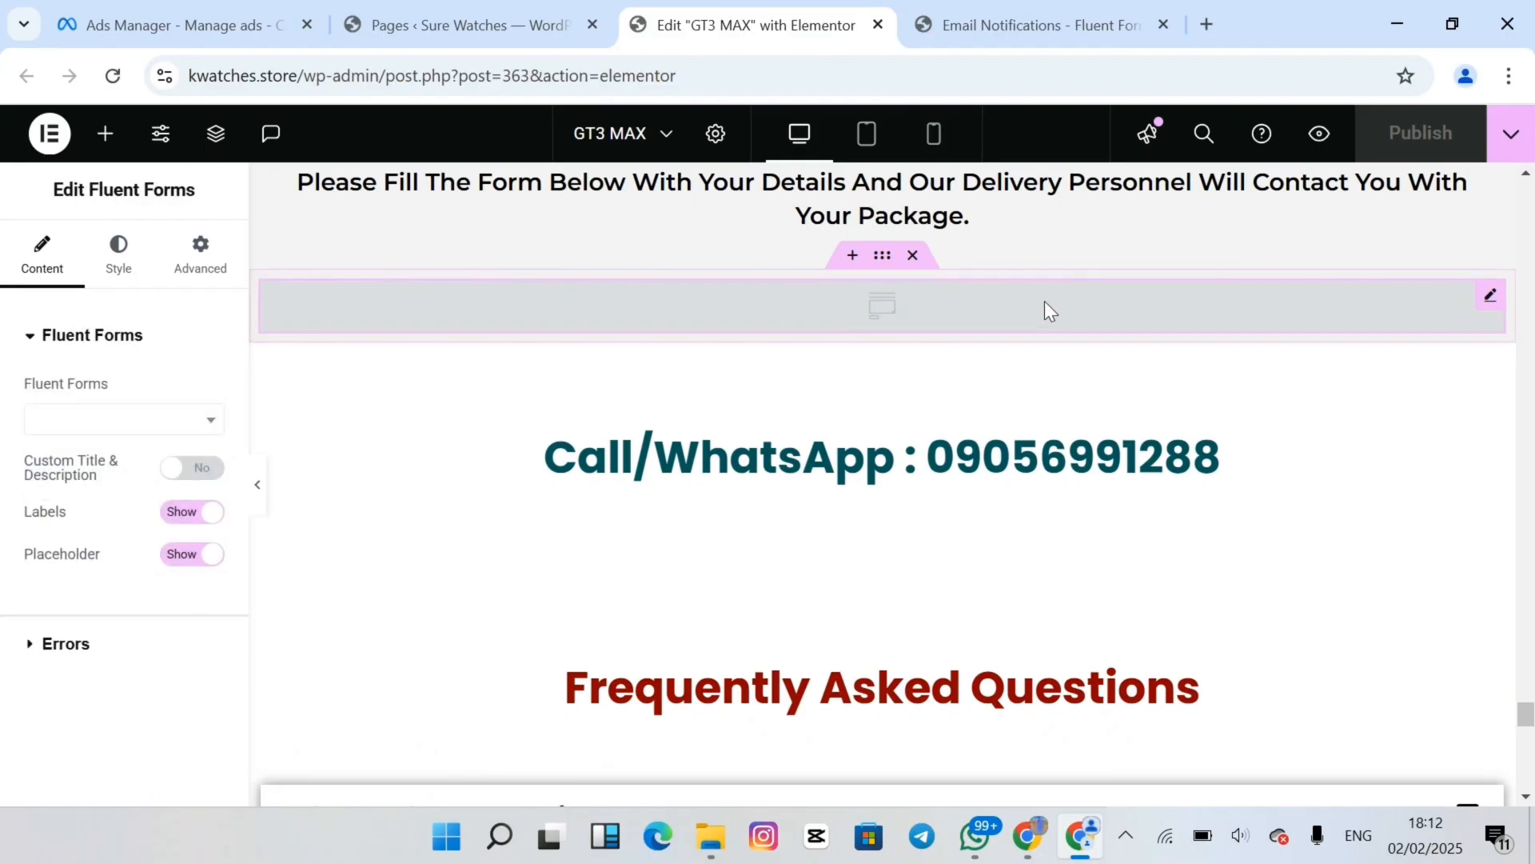
pyautogui.click(155, 418)
pyautogui.click(94, 572)
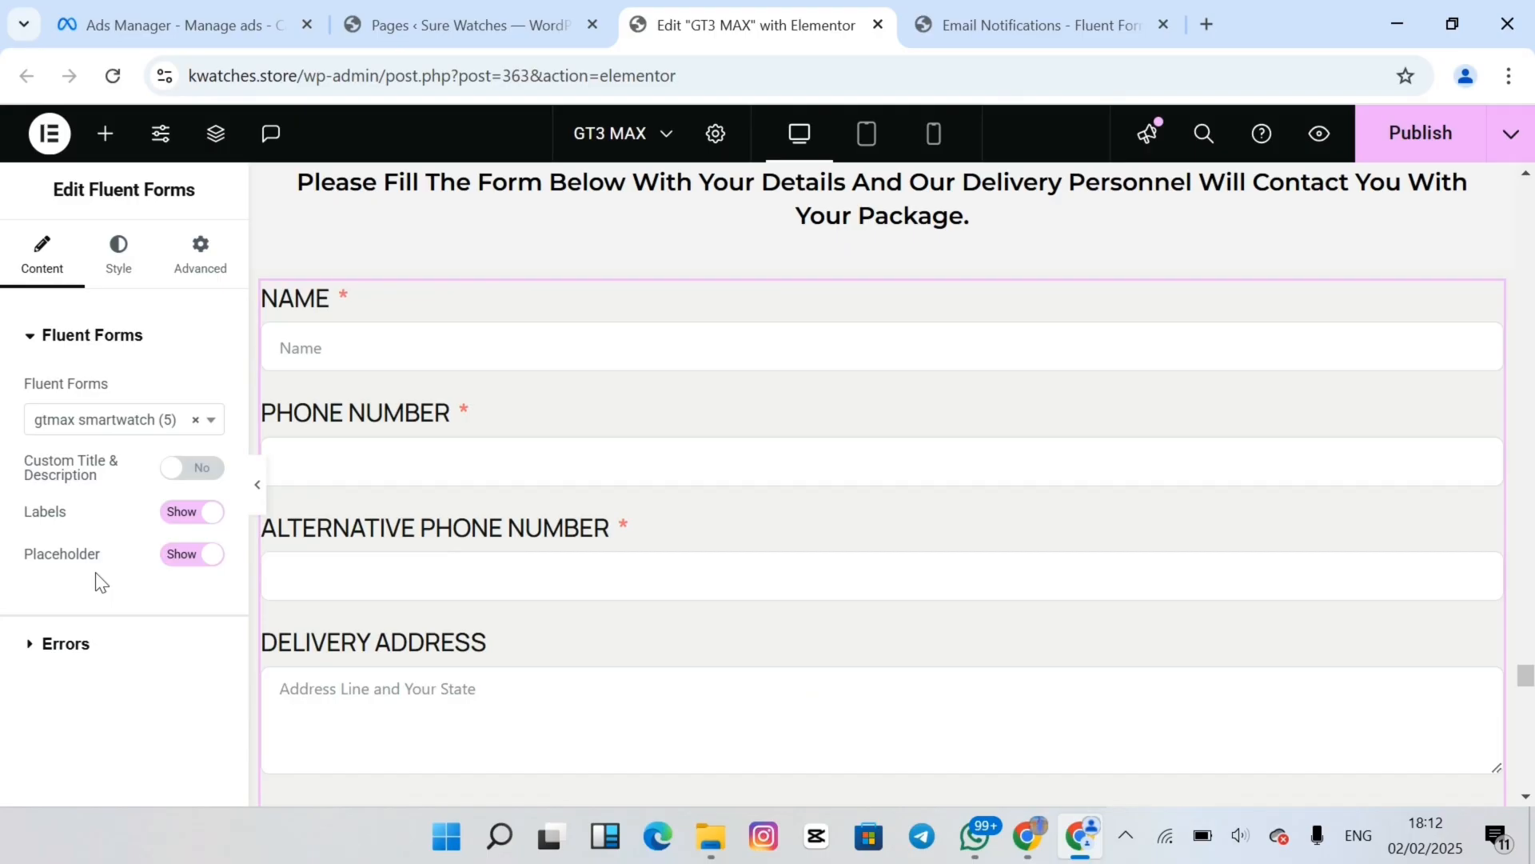
pyautogui.scroll(-7, 950, 450)
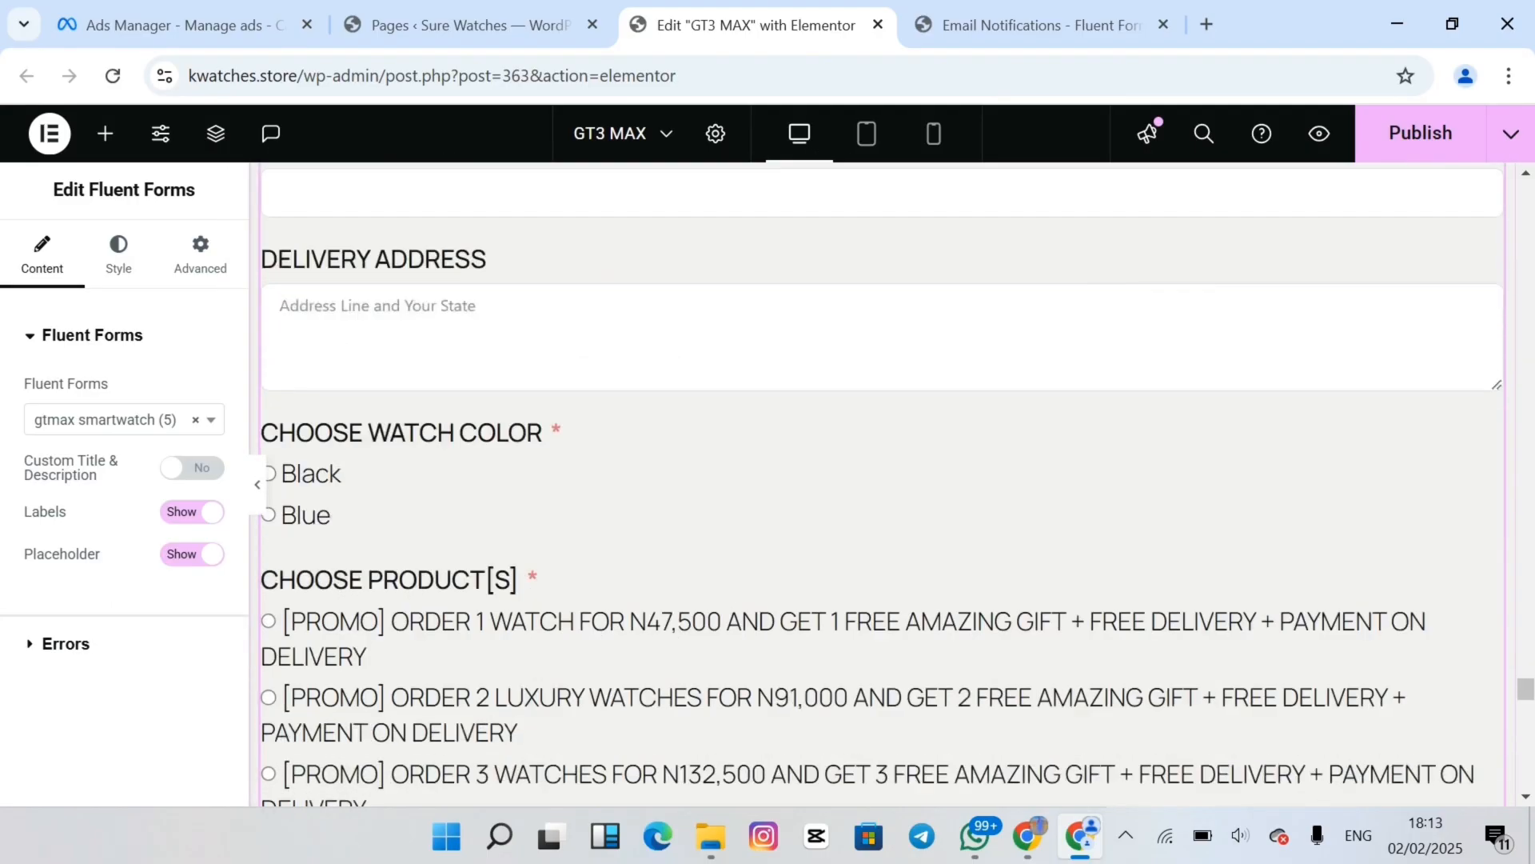
pyautogui.scroll(2, 949, 450)
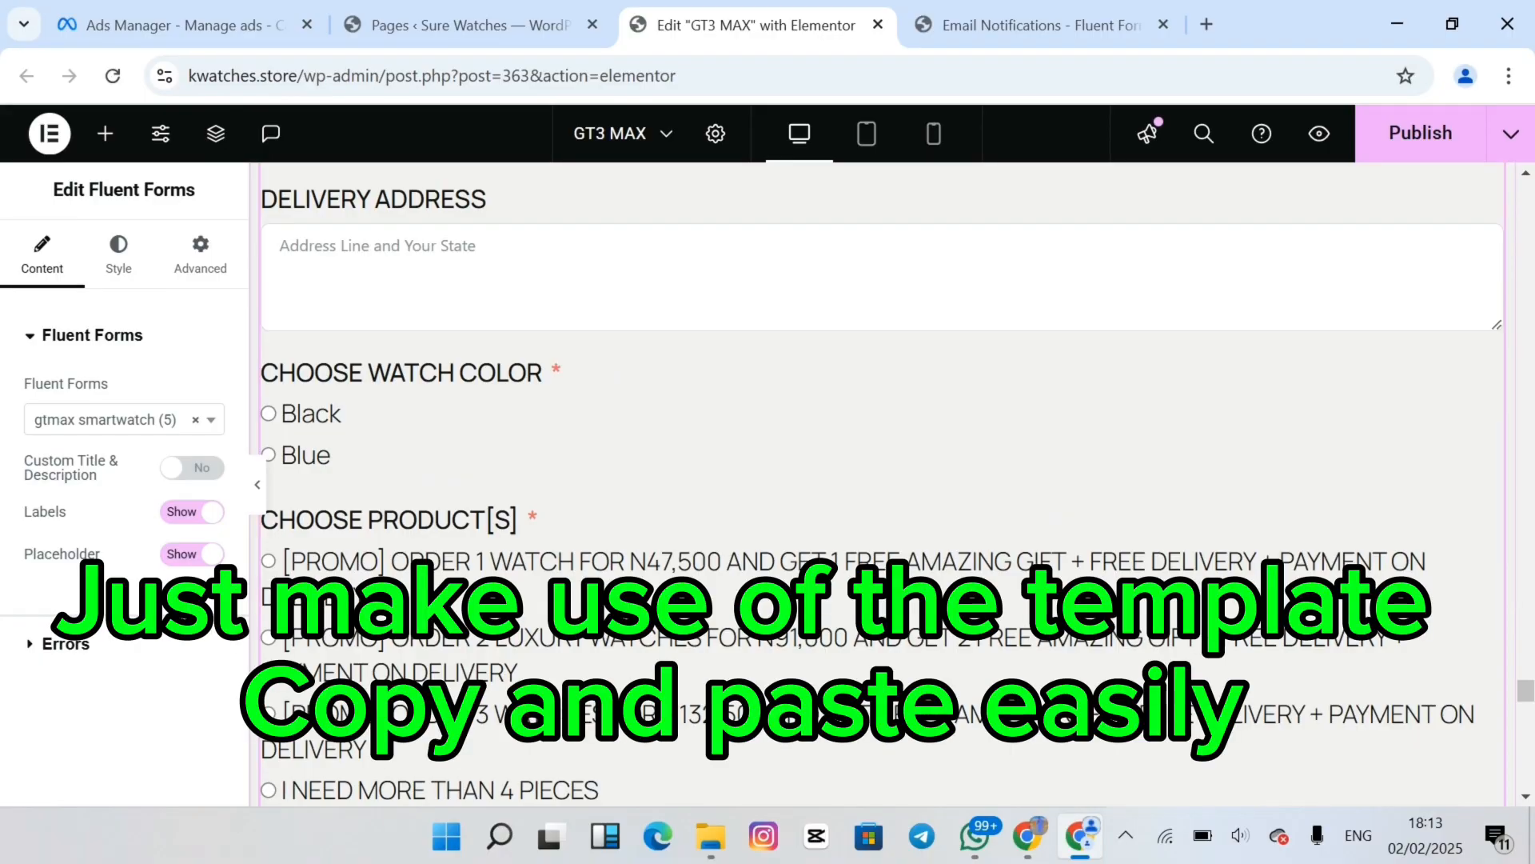
pyautogui.click(1435, 144)
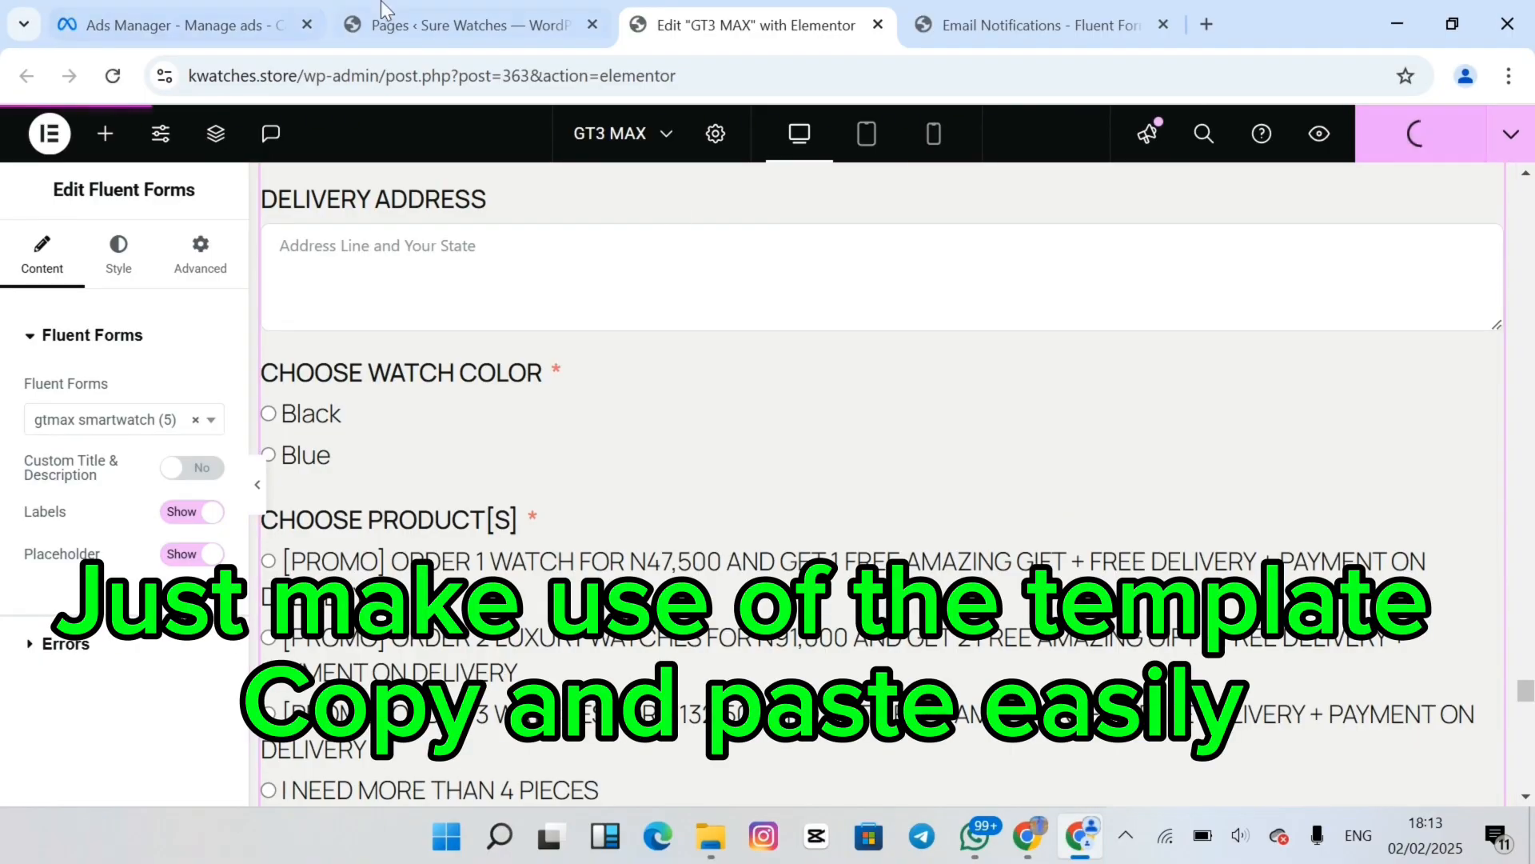
# Copy the GT3 MAX page's view link from the WordPress pages list and switch to the Chrome window with eCom CopyCraft
pyautogui.click(432, 17)
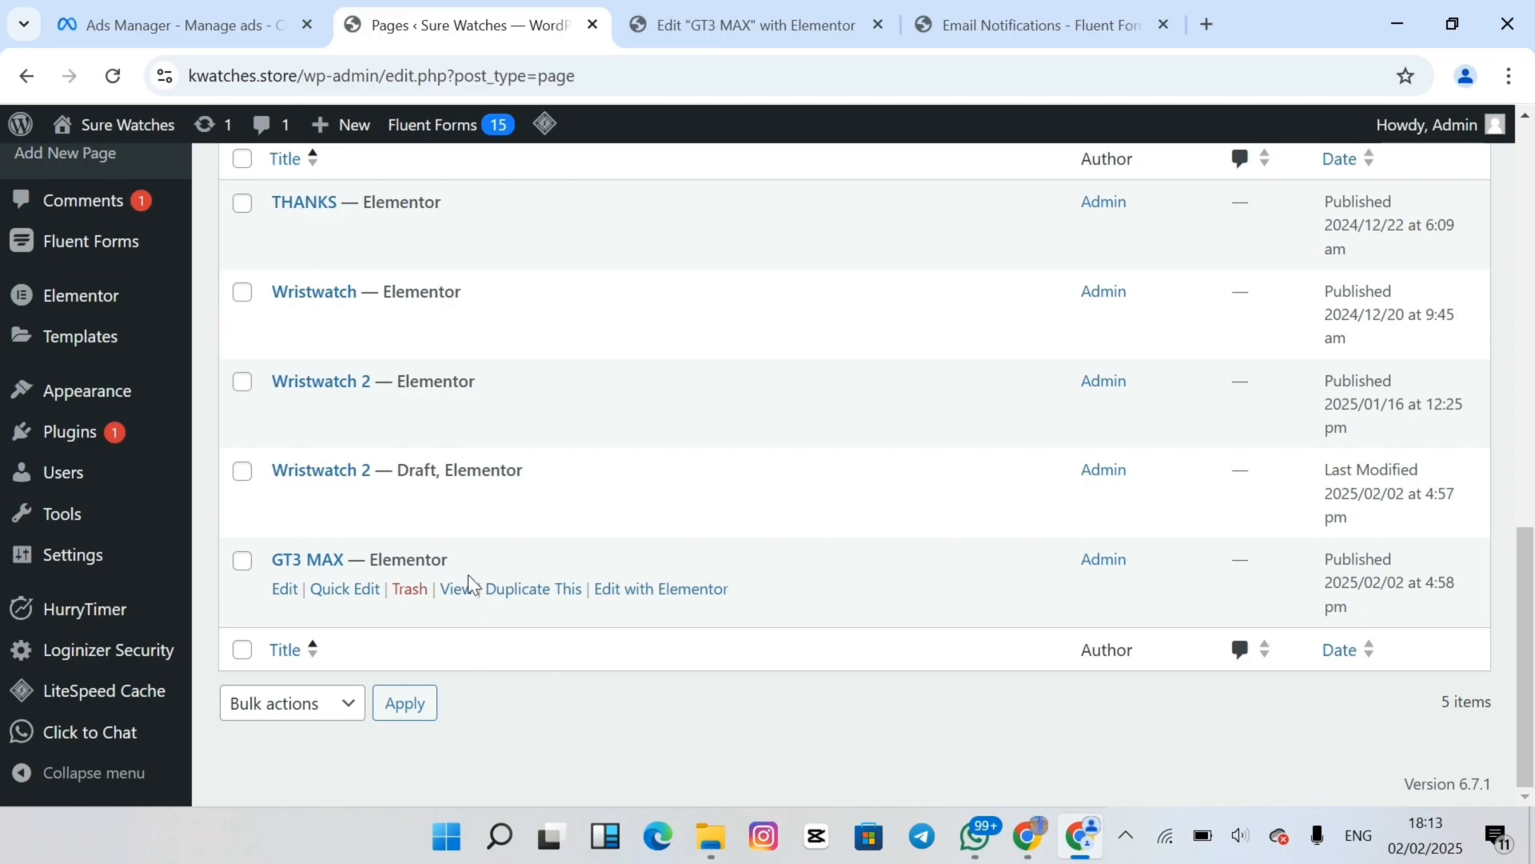
pyautogui.rightClick(457, 590)
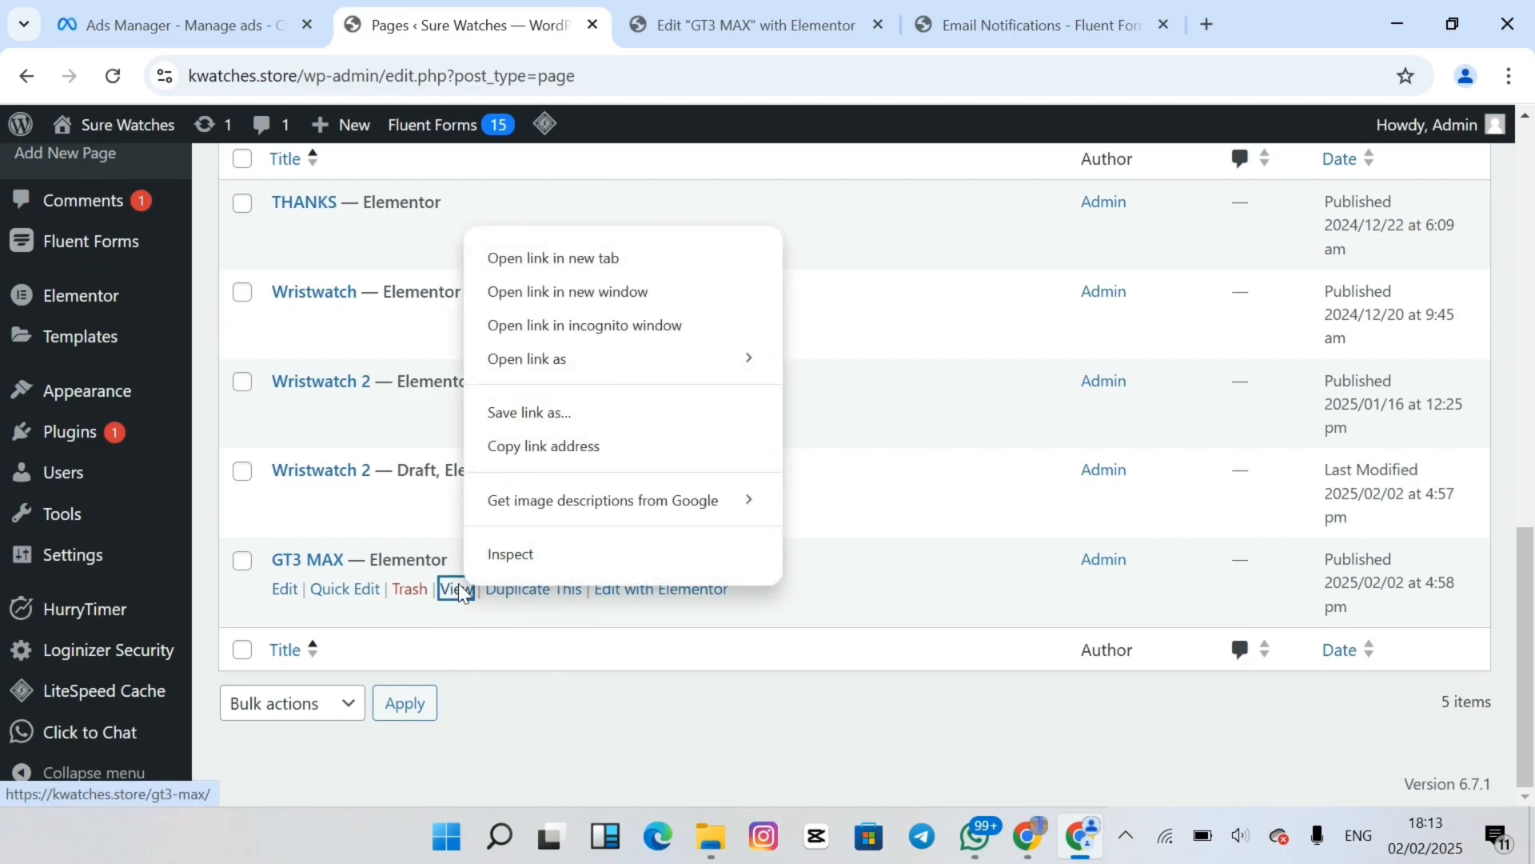
pyautogui.click(585, 454)
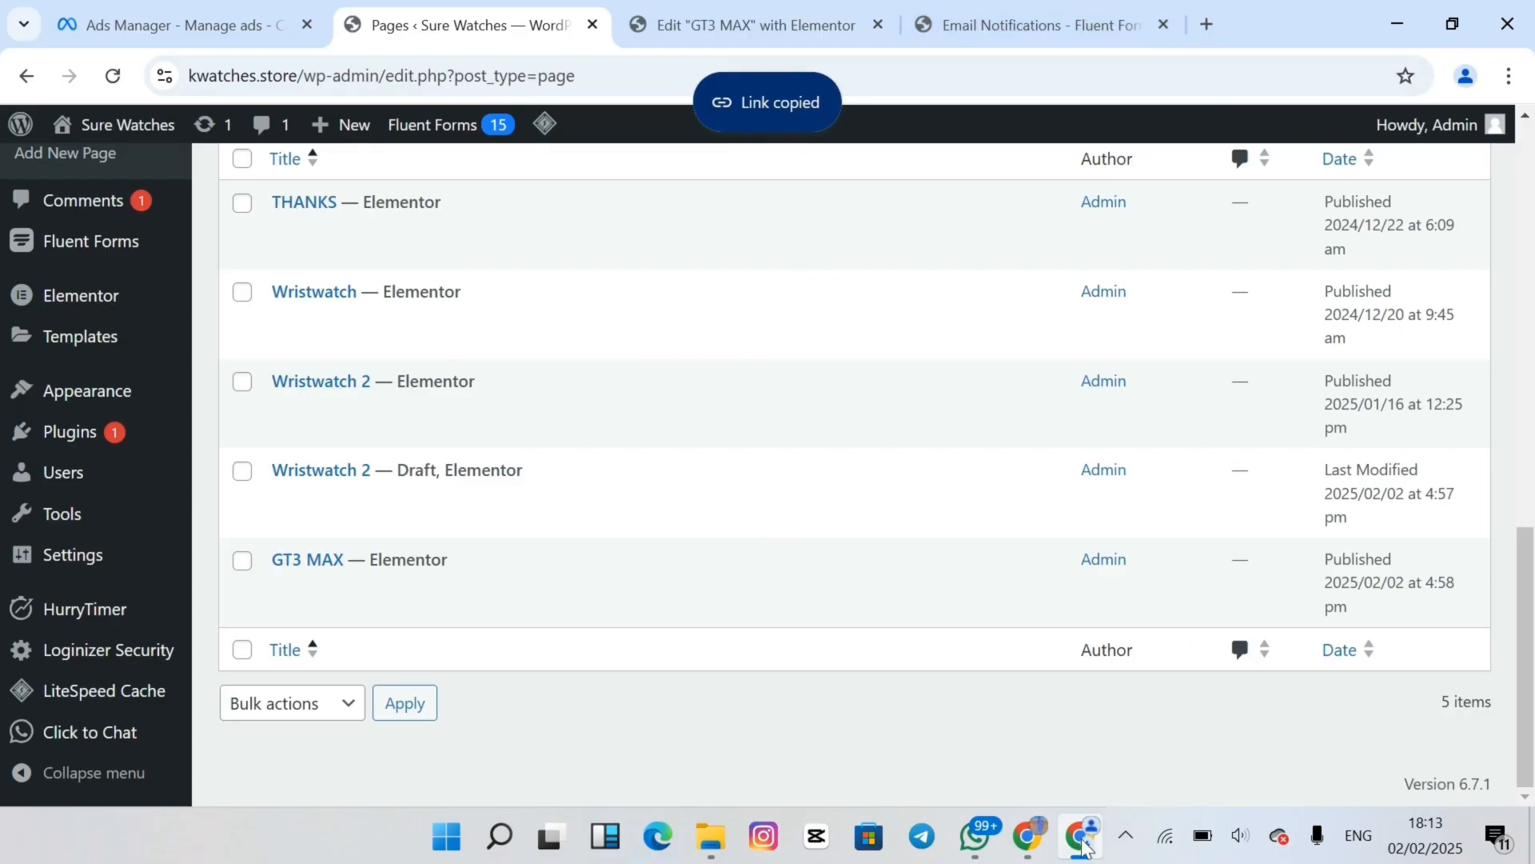
pyautogui.moveTo(1081, 835)
pyautogui.click(928, 707)
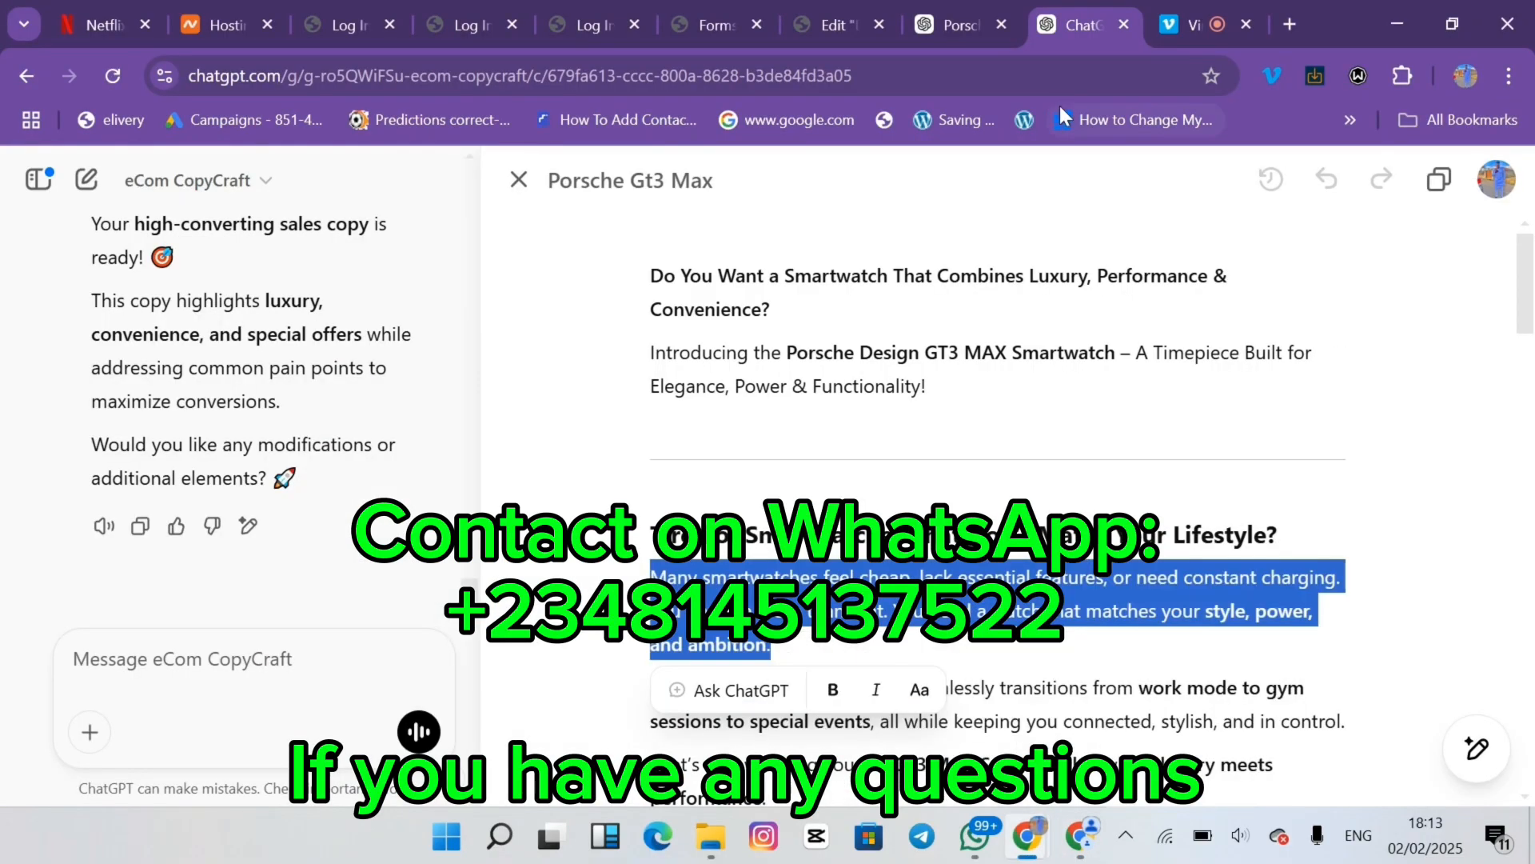